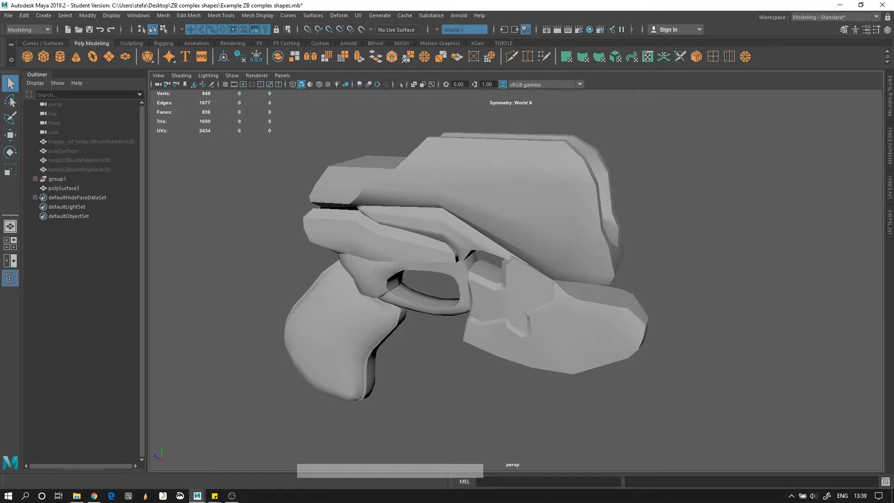
# Step: Orbit and dolly around the gun from several sides, briefly selecting then deselecting it
pyautogui.keyDown('alt'); pyautogui.moveTo(565, 232); pyautogui.dragTo(564, 261, button='right'); pyautogui.keyUp('alt')
pyautogui.keyDown('alt'); pyautogui.moveTo(564, 261); pyautogui.dragTo(485, 298); pyautogui.keyUp('alt')
pyautogui.keyDown('alt'); pyautogui.moveTo(485, 297); pyautogui.dragTo(586, 247, button='right'); pyautogui.keyUp('alt')
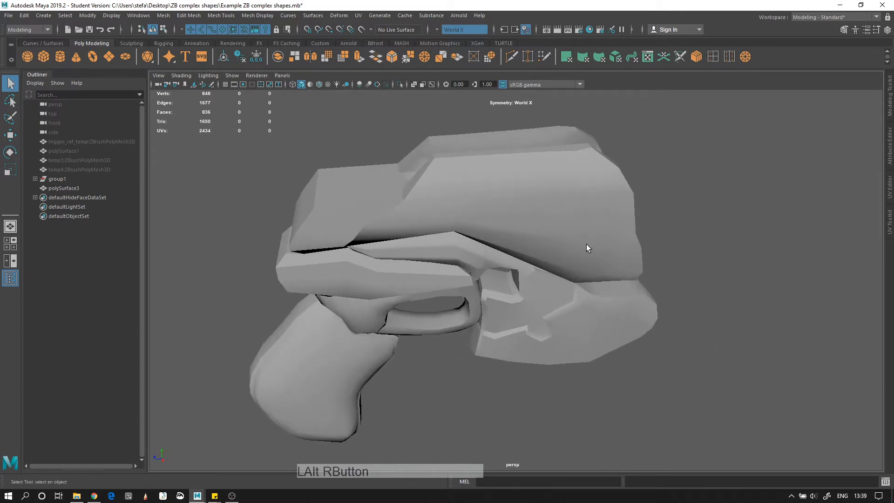
pyautogui.keyDown('alt'); pyautogui.moveTo(586, 247); pyautogui.dragTo(495, 244); pyautogui.keyUp('alt')
pyautogui.keyDown('alt'); pyautogui.moveTo(495, 243); pyautogui.dragTo(487, 243, button='right'); pyautogui.keyUp('alt')
pyautogui.keyDown('alt'); pyautogui.moveTo(487, 243); pyautogui.dragTo(542, 242); pyautogui.keyUp('alt')
pyautogui.keyDown('alt'); pyautogui.moveTo(542, 243); pyautogui.dragTo(490, 218, button='right'); pyautogui.keyUp('alt')
pyautogui.keyDown('alt'); pyautogui.moveTo(490, 218); pyautogui.dragTo(501, 227, button='middle'); pyautogui.keyUp('alt')
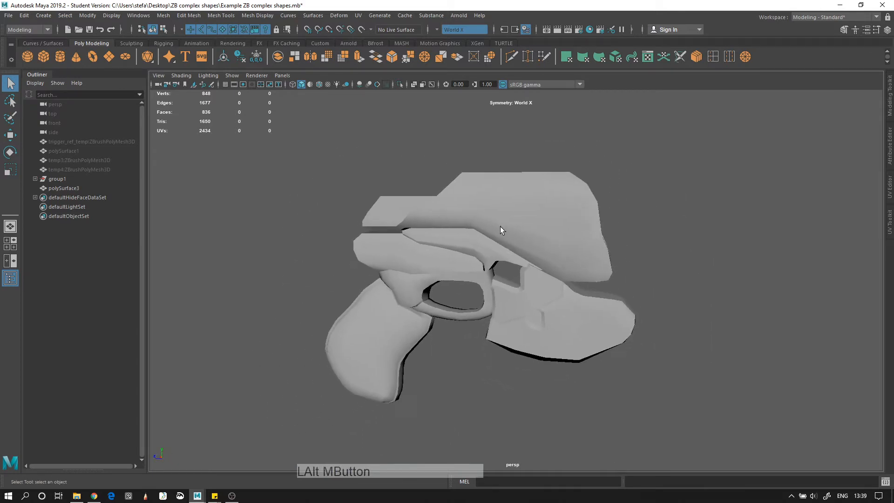
pyautogui.keyDown('alt'); pyautogui.moveTo(500, 228); pyautogui.dragTo(533, 253); pyautogui.keyUp('alt')
pyautogui.moveTo(308, 415); pyautogui.dragTo(620, 154)
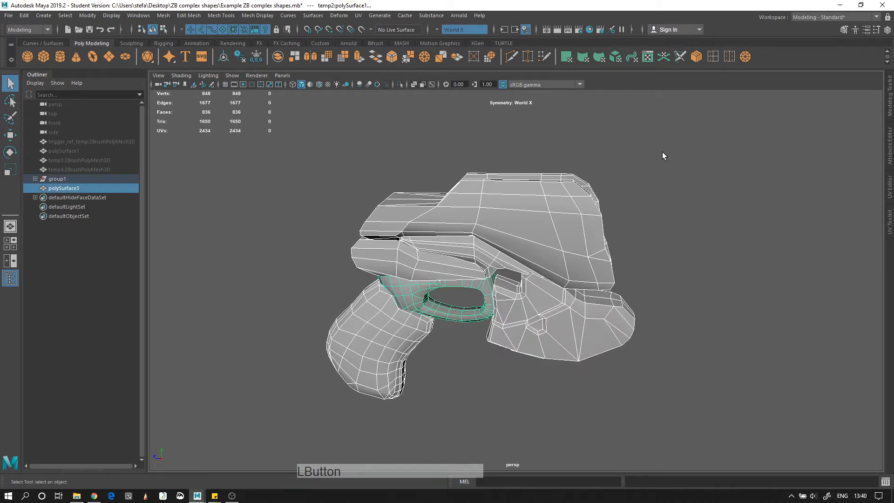
pyautogui.click(669, 149)
# Step: Reframe the gun in a three-quarter view and marquee-select the whole model, polySurface3
pyautogui.keyDown('alt'); pyautogui.moveTo(669, 149); pyautogui.dragTo(661, 116, button='middle'); pyautogui.keyUp('alt')
pyautogui.keyDown('alt'); pyautogui.moveTo(660, 115); pyautogui.dragTo(668, 210, button='right'); pyautogui.keyUp('alt')
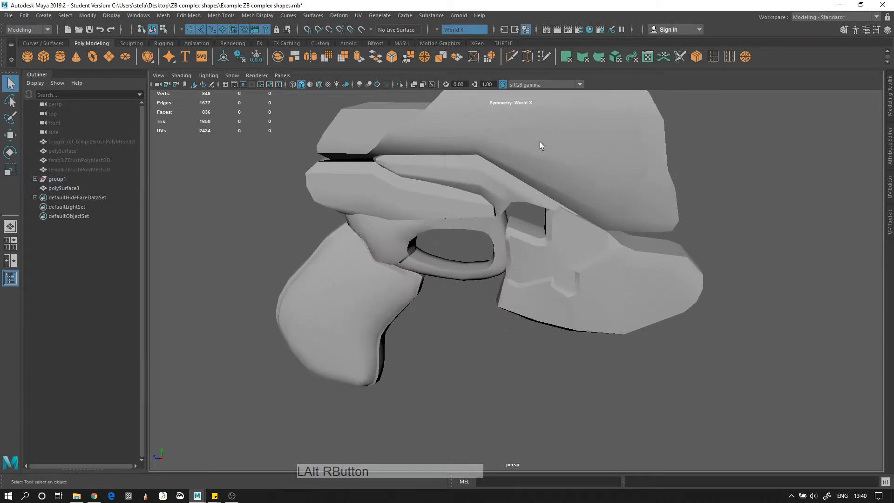
pyautogui.keyDown('alt'); pyautogui.moveTo(532, 295); pyautogui.dragTo(516, 353); pyautogui.keyUp('alt')
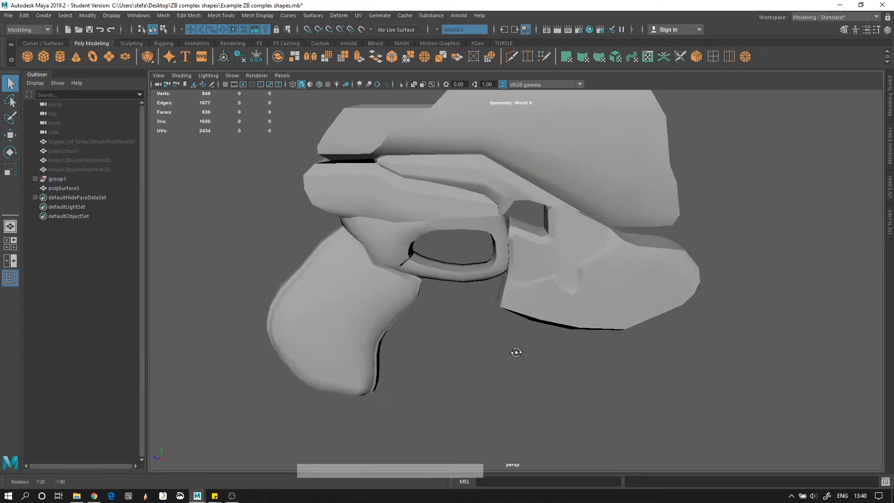
pyautogui.keyDown('alt'); pyautogui.moveTo(516, 352); pyautogui.dragTo(497, 340, button='right'); pyautogui.keyUp('alt')
pyautogui.keyDown('alt'); pyautogui.moveTo(497, 340); pyautogui.dragTo(474, 342); pyautogui.keyUp('alt')
pyautogui.keyDown('alt'); pyautogui.moveTo(473, 343); pyautogui.dragTo(508, 319, button='middle'); pyautogui.keyUp('alt')
pyautogui.keyDown('alt'); pyautogui.moveTo(507, 318); pyautogui.dragTo(512, 337); pyautogui.keyUp('alt')
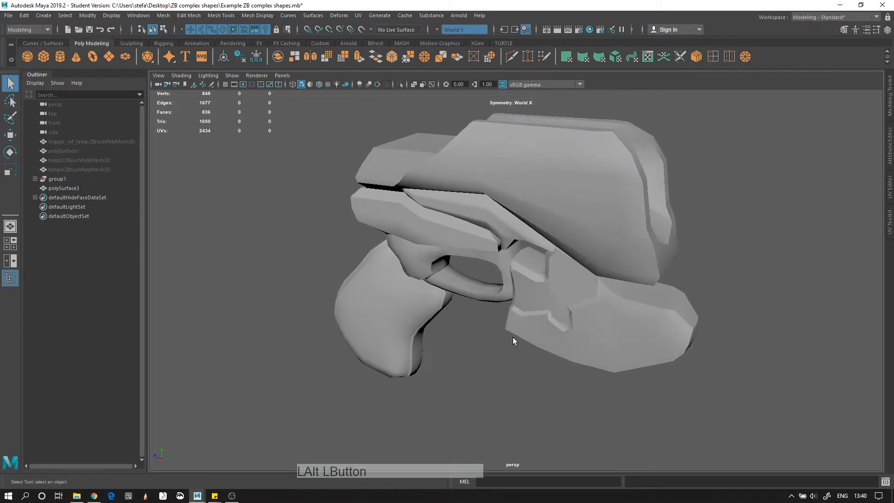
pyautogui.moveTo(297, 406); pyautogui.dragTo(879, 18)
pyautogui.keyDown('alt'); pyautogui.moveTo(736, 154); pyautogui.dragTo(689, 169, button='middle'); pyautogui.keyUp('alt')
pyautogui.keyDown('alt'); pyautogui.moveTo(689, 169); pyautogui.dragTo(670, 171, button='right'); pyautogui.keyUp('alt')
pyautogui.keyDown('alt'); pyautogui.moveTo(670, 171); pyautogui.dragTo(678, 160); pyautogui.keyUp('alt')
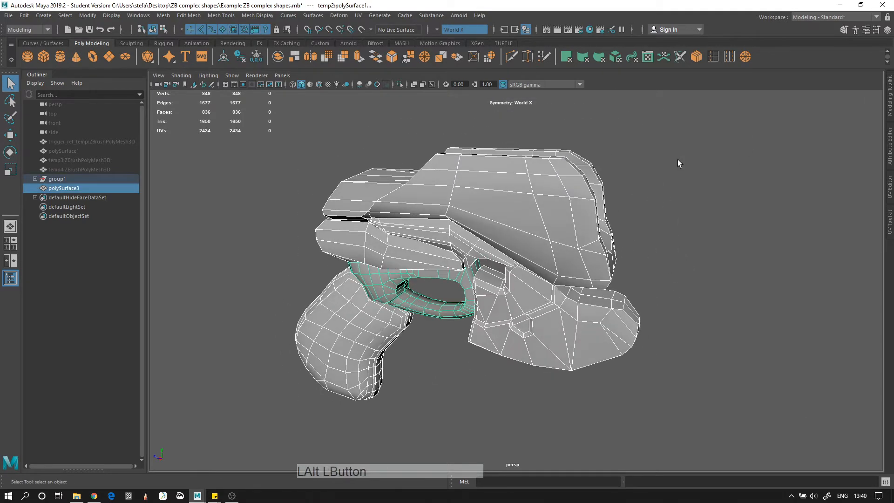
# Step: Start File > Export Selection with the file type set to FBX export
pyautogui.click(9, 17)
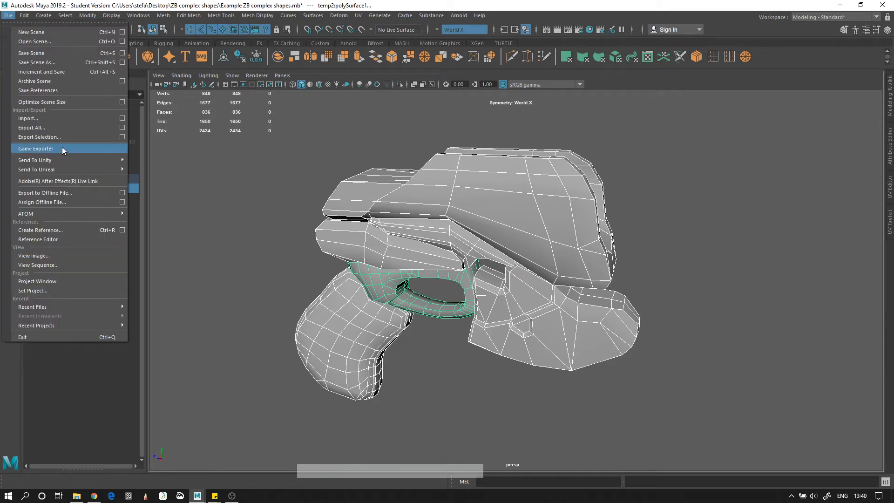
pyautogui.click(70, 138)
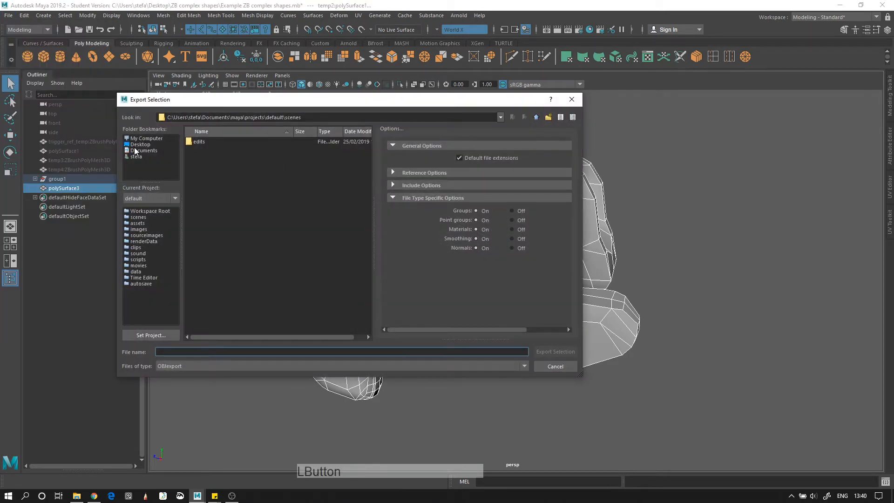
pyautogui.click(191, 367)
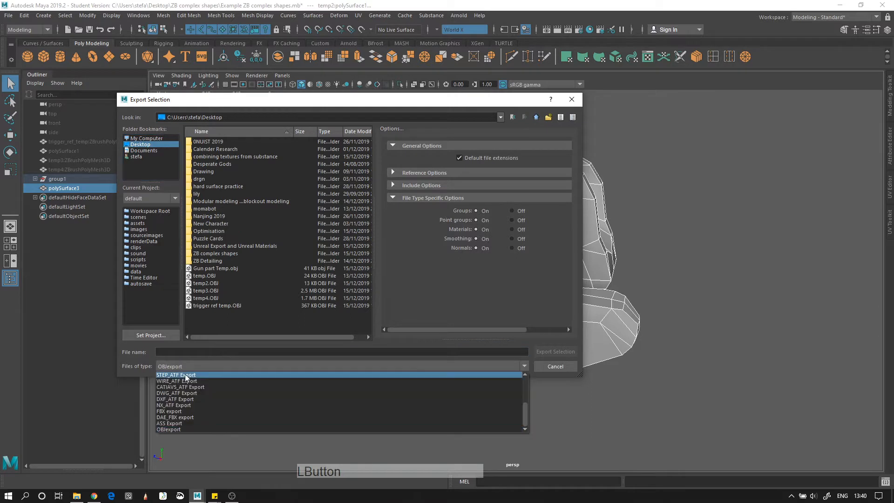
pyautogui.click(185, 412)
# Step: Browse to the Desktop and export the selection as temp.fbx
pyautogui.click(192, 352)
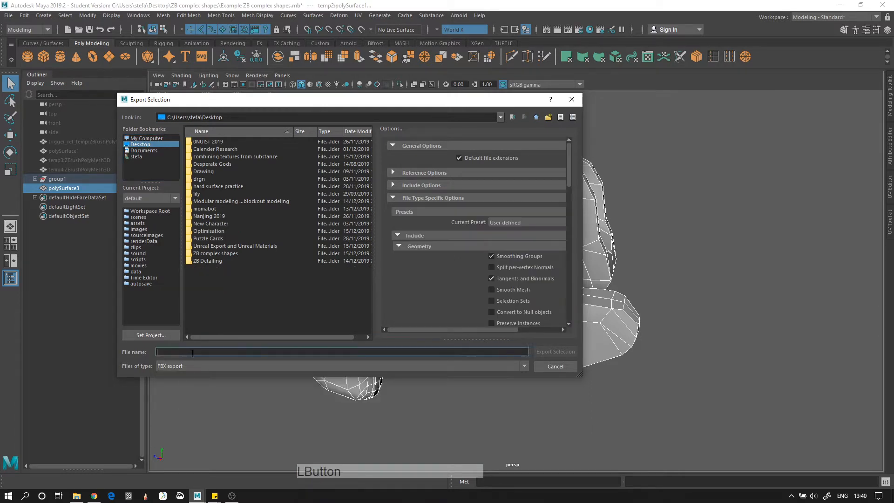
pyautogui.scroll(-2, 534, 285)
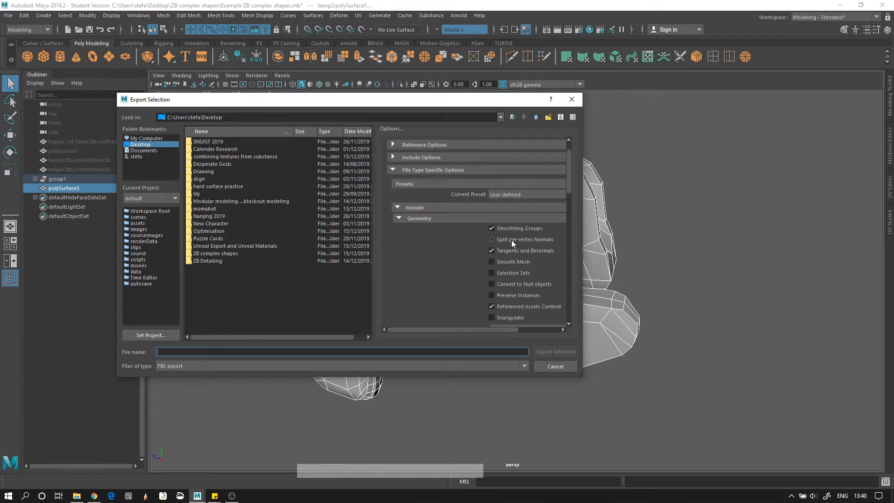
pyautogui.scroll(-2, 512, 242)
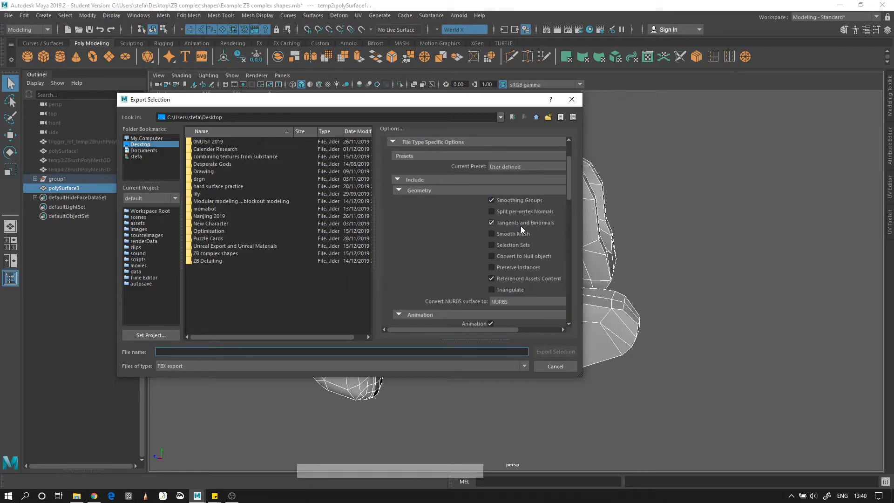
pyautogui.click(243, 350)
pyautogui.write('temo')
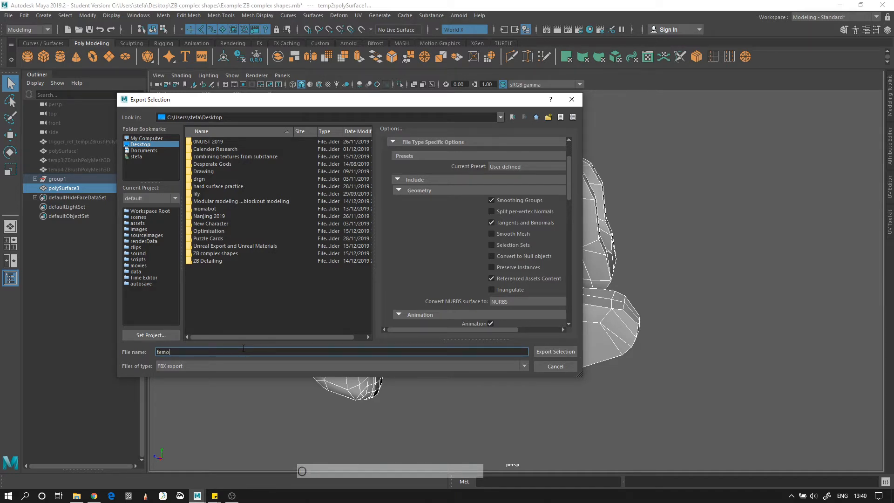
pyautogui.press('BackSpace')
pyautogui.write('p')
pyautogui.press('Return')
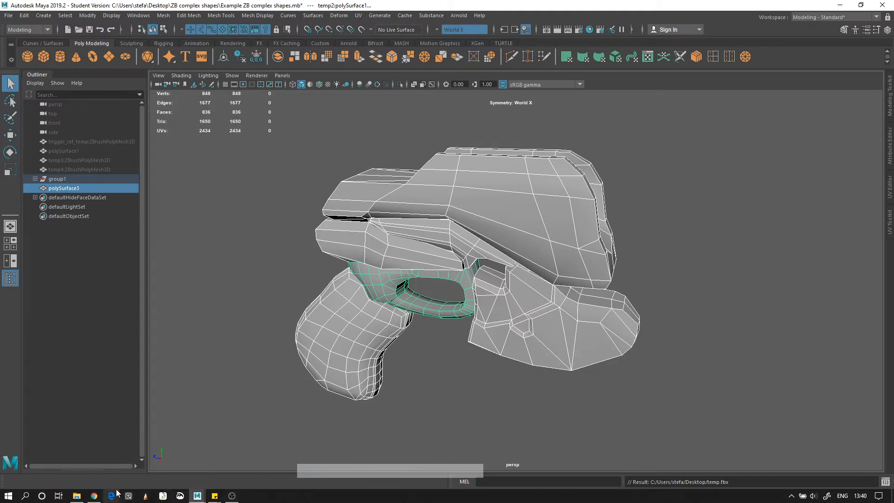
pyautogui.press('super')
# Step: Search the Start menu for 'zb' and launch ZBrush 2019
pyautogui.write('zb')
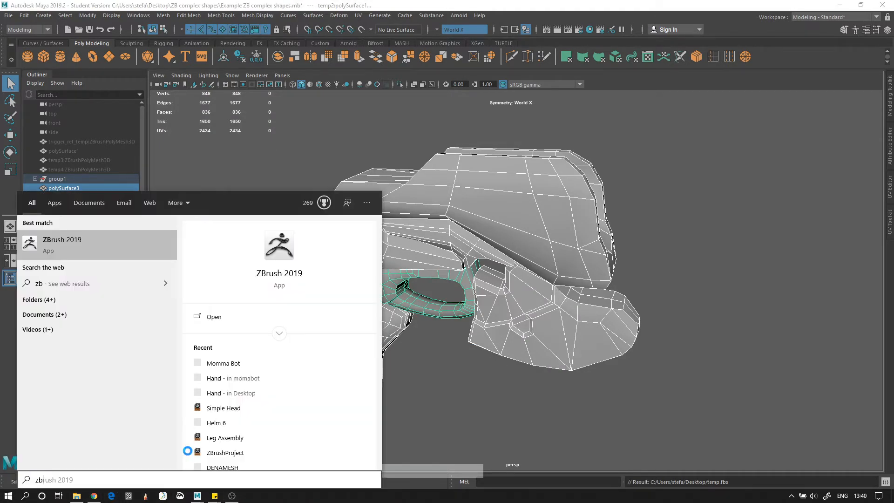
pyautogui.press('Return')
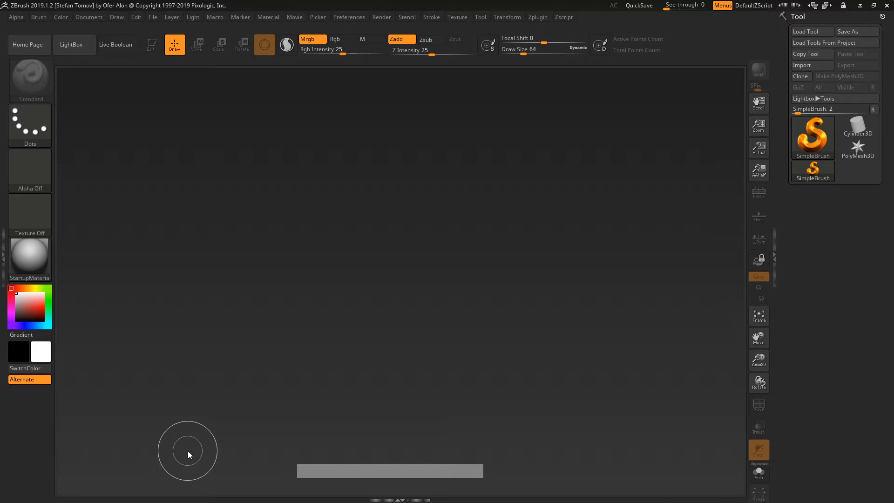
# Step: Close LightBox, start a new document, and draw a Cylinder3D on the canvas
pyautogui.press(',')
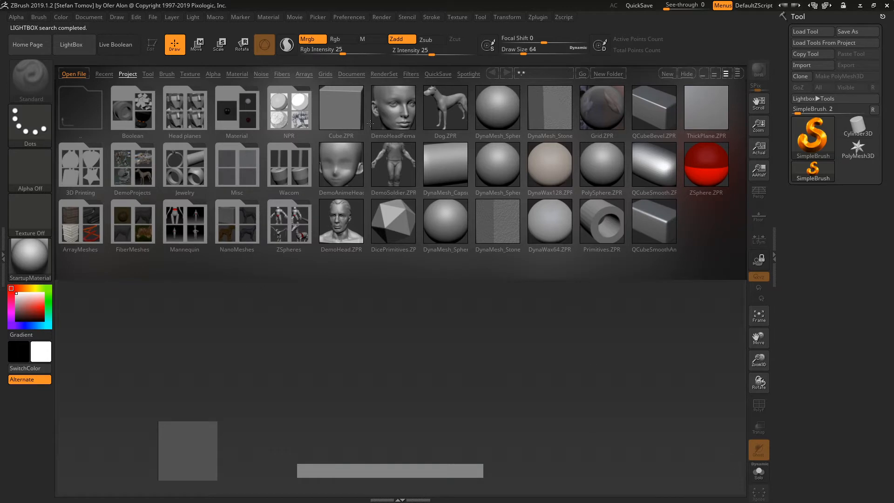
pyautogui.click(72, 44)
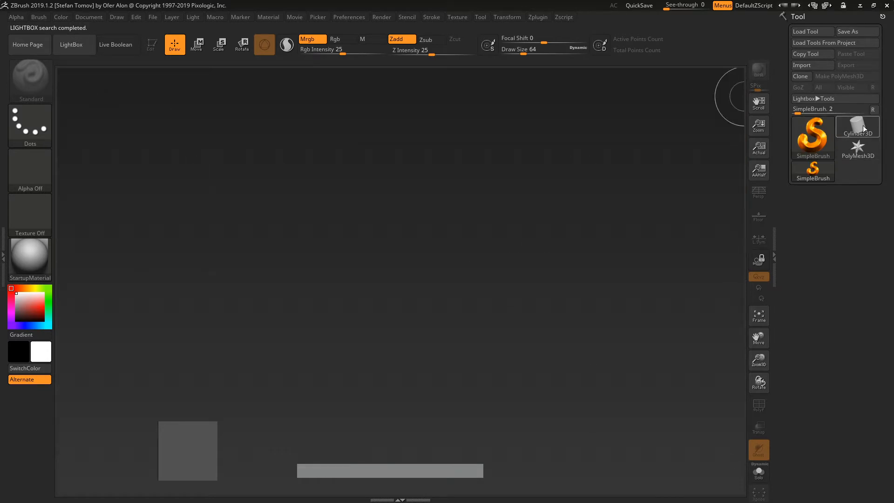
pyautogui.moveTo(858, 129)
pyautogui.hotkey('ctrl', 'n')
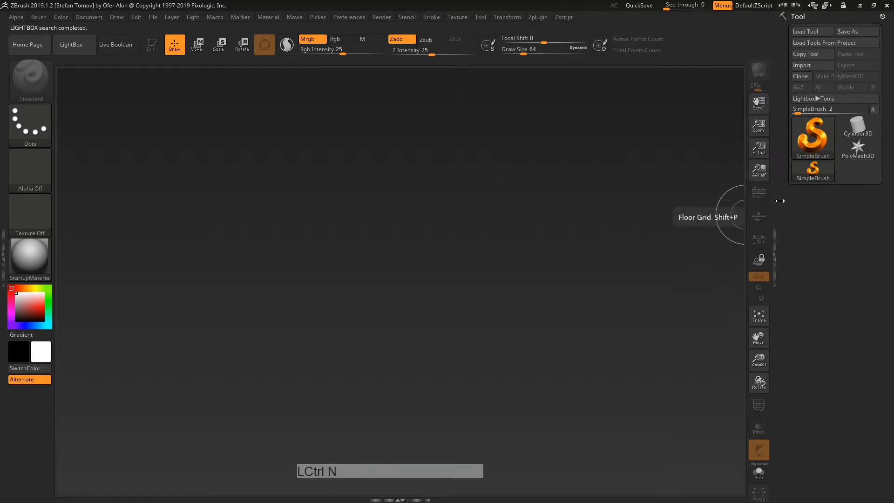
pyautogui.click(861, 130)
pyautogui.moveTo(411, 225); pyautogui.dragTo(399, 364)
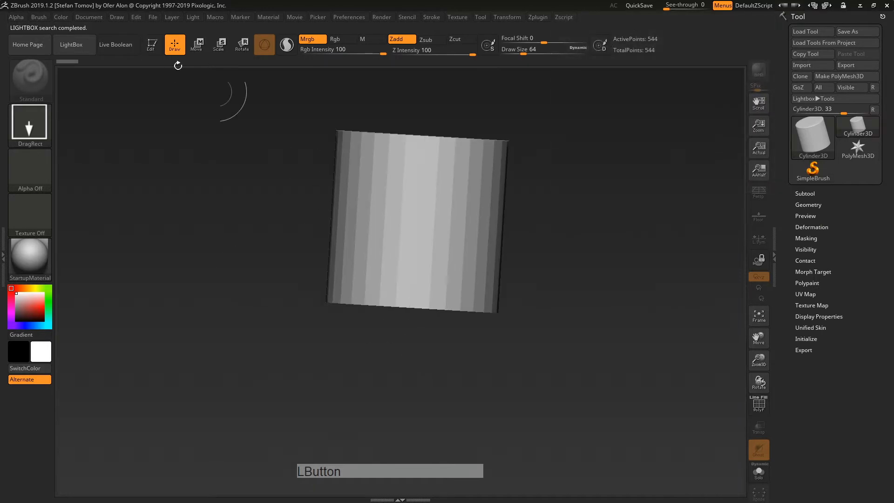
# Step: Enter Edit mode, stand the cylinder upright, and convert it to PolyMesh3D
pyautogui.click(153, 44)
pyautogui.moveTo(268, 255); pyautogui.dragTo(605, 224)
pyautogui.click(826, 77)
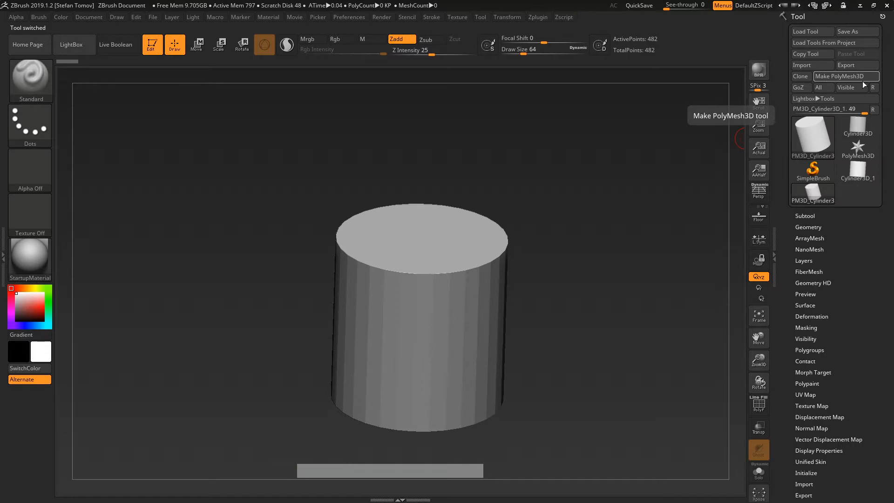
pyautogui.keyDown('alt'); pyautogui.moveTo(623, 286); pyautogui.dragTo(597, 265); pyautogui.keyUp('alt')
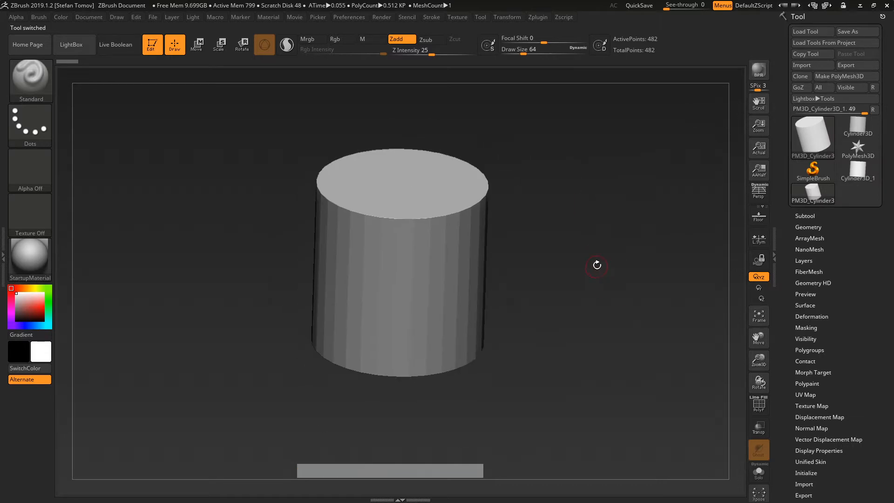
# Step: Import Desktop/temp.fbx through the Zplugin FBX ExportImport importer
pyautogui.click(538, 19)
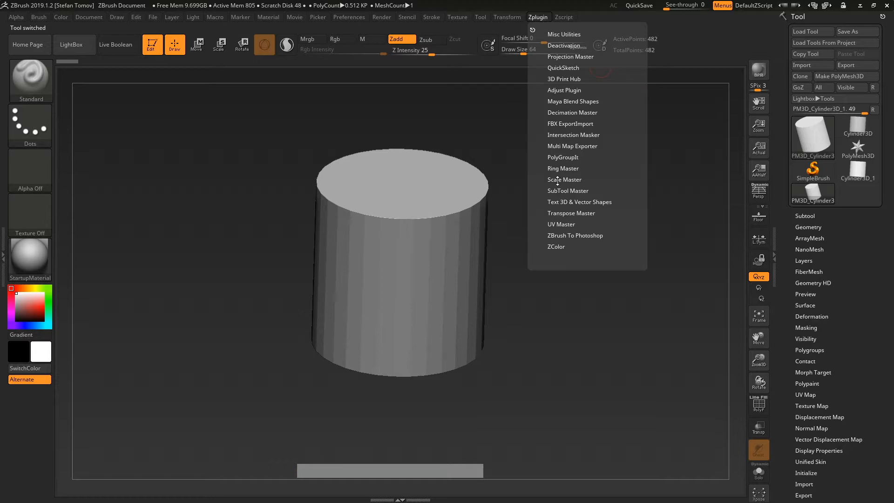
pyautogui.click(565, 123)
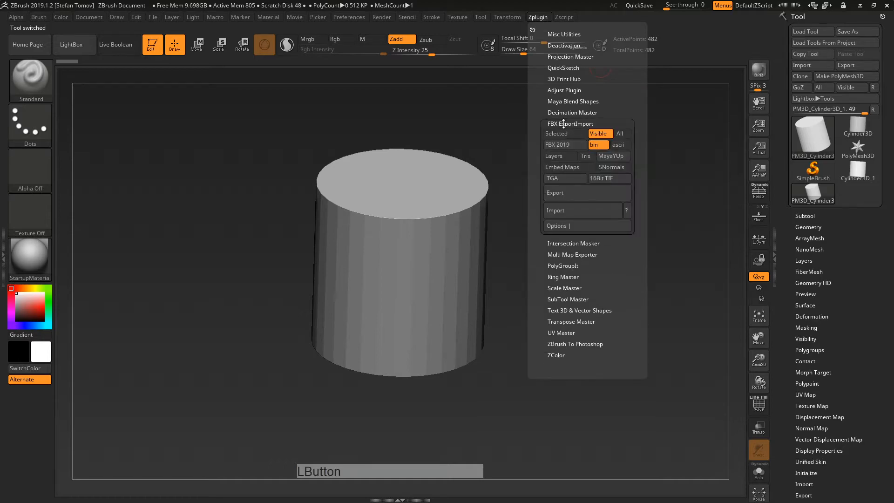
pyautogui.click(576, 211)
pyautogui.scroll(3, 275, 126)
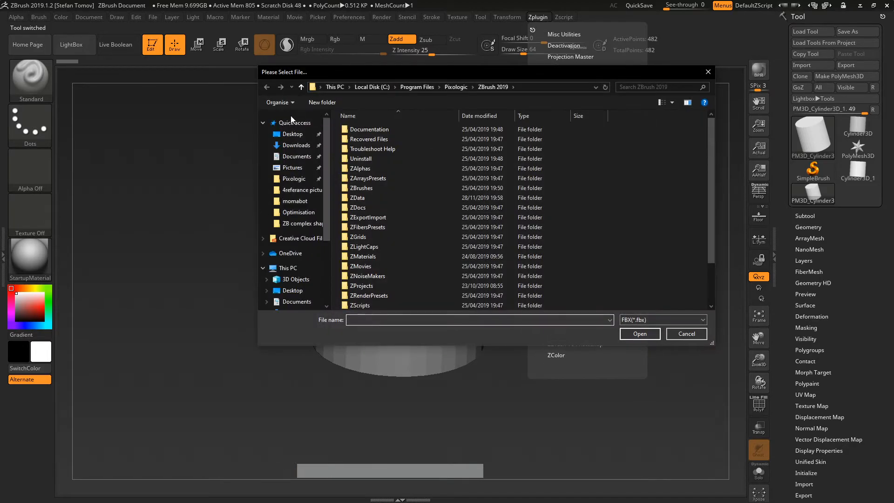
pyautogui.click(291, 134)
pyautogui.scroll(-1, 440, 132)
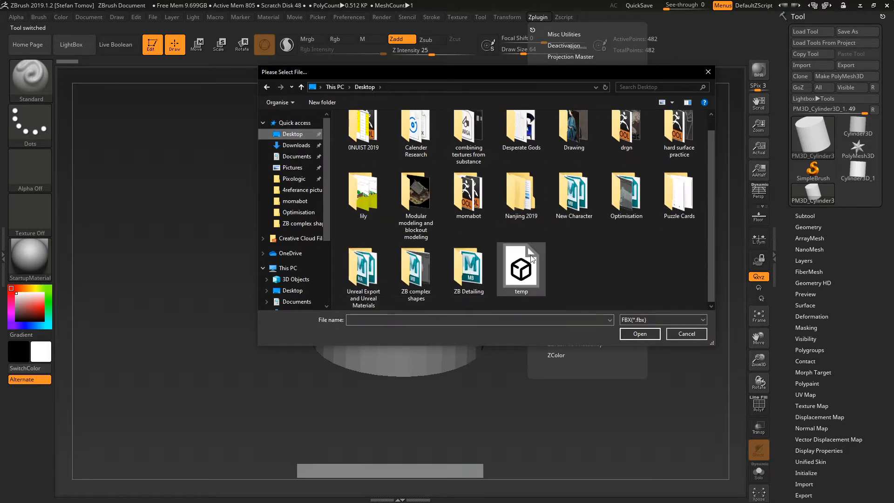
pyautogui.click(521, 270)
pyautogui.click(650, 335)
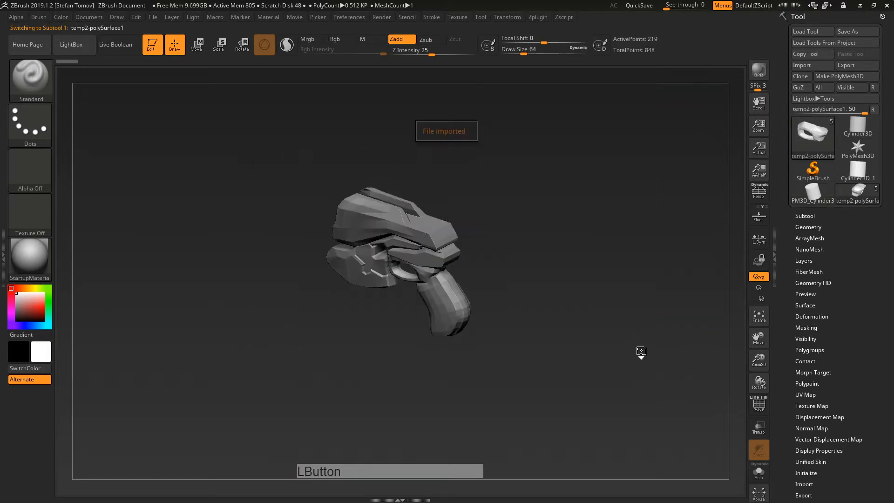
# Step: Turn the imported gun to a three-quarter view and show its 13 subtools
pyautogui.keyDown('shift'); pyautogui.moveTo(338, 131); pyautogui.dragTo(530, 171); pyautogui.keyUp('shift')
pyautogui.keyDown('alt'); pyautogui.moveTo(531, 171); pyautogui.dragTo(542, 233, button='right'); pyautogui.keyUp('alt')
pyautogui.moveTo(542, 233); pyautogui.dragTo(398, 238, button='right')
pyautogui.keyDown('alt'); pyautogui.moveTo(398, 238); pyautogui.dragTo(439, 229, button='right'); pyautogui.keyUp('alt')
pyautogui.moveTo(439, 229); pyautogui.dragTo(412, 240, button='right')
pyautogui.keyDown('shift'); pyautogui.click(805, 216); pyautogui.keyUp('shift')
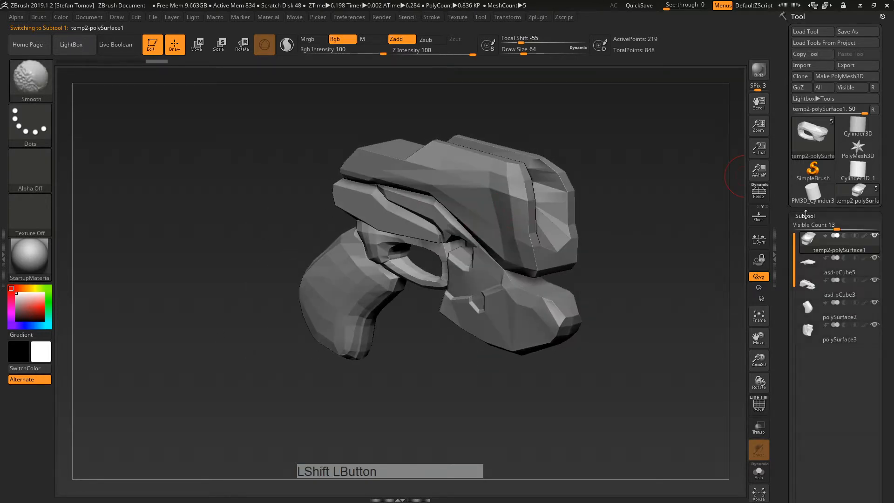
# Step: Turn on the PolyF wireframe and inspect the parts, activating asd-pCube3 then polySurface3
pyautogui.click(764, 407)
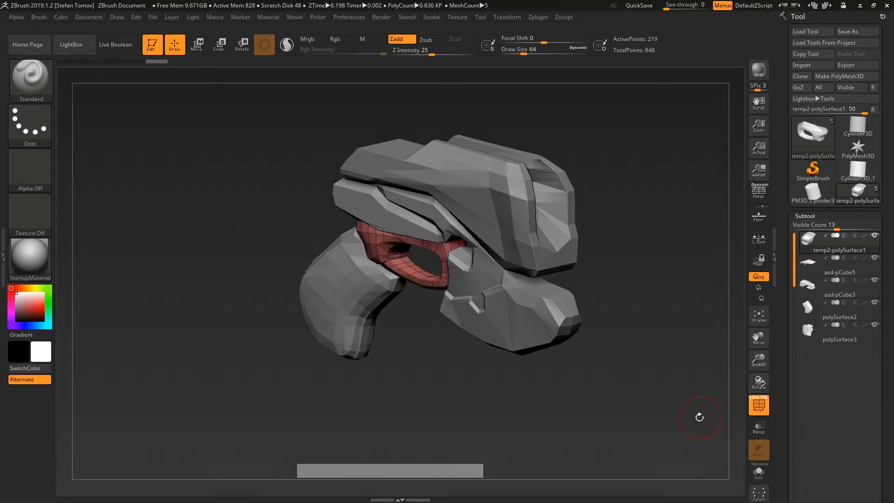
pyautogui.moveTo(693, 415); pyautogui.dragTo(710, 401)
pyautogui.keyDown('alt'); pyautogui.moveTo(650, 359); pyautogui.dragTo(675, 396); pyautogui.keyUp('alt')
pyautogui.click(815, 297)
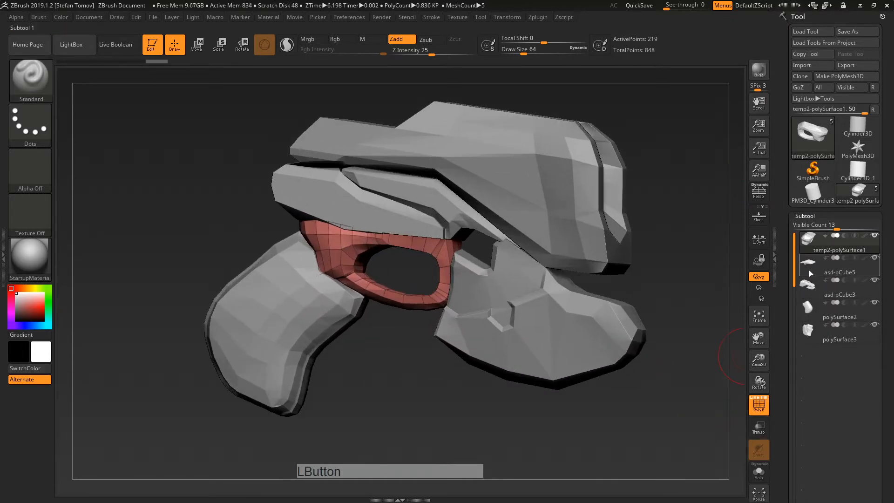
pyautogui.click(819, 313)
pyautogui.click(817, 332)
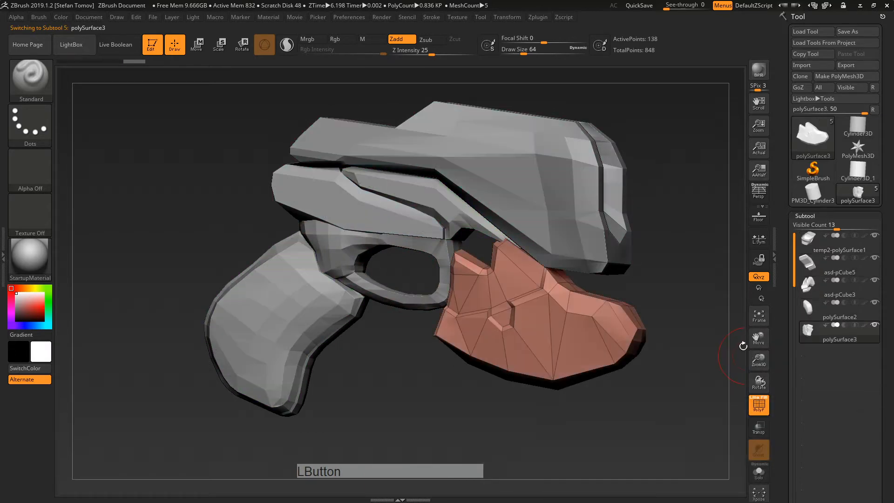
pyautogui.keyDown('shift'); pyautogui.moveTo(680, 263); pyautogui.dragTo(654, 274, button='right'); pyautogui.keyUp('shift')
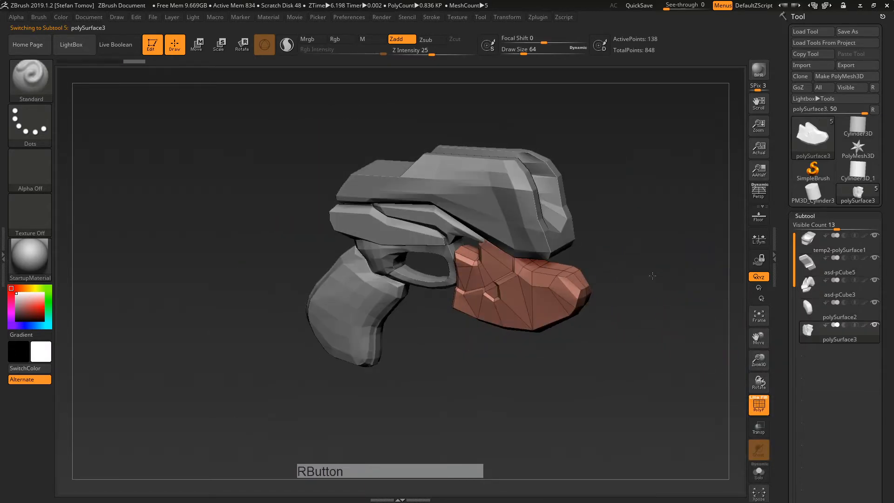
pyautogui.moveTo(299, 289); pyautogui.dragTo(288, 298, button='right')
pyautogui.keyDown('alt'); pyautogui.moveTo(479, 303); pyautogui.dragTo(588, 255, button='right'); pyautogui.keyUp('alt')
pyautogui.keyDown('alt'); pyautogui.moveTo(545, 323); pyautogui.dragTo(608, 276, button='right'); pyautogui.keyUp('alt')
pyautogui.moveTo(784, 380); pyautogui.dragTo(787, 282)
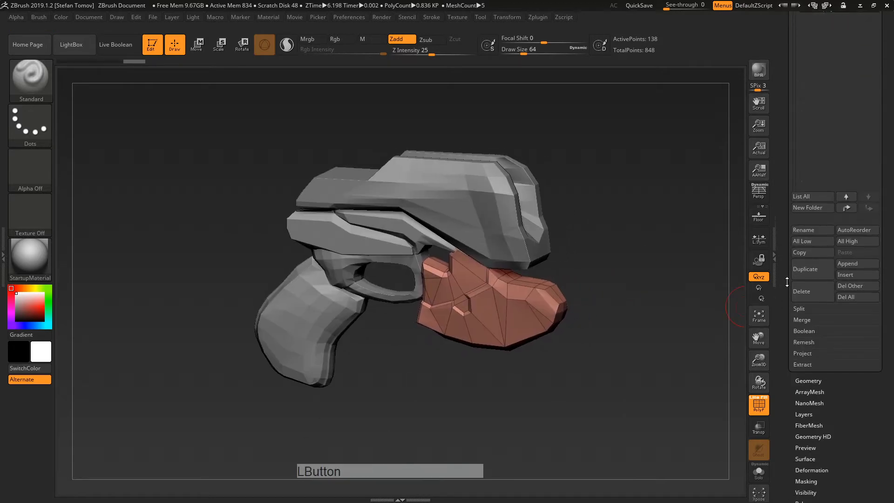
# Step: Merge all visible subtools with MergeVisible and switch to Merged_polySurface3
pyautogui.keyDown('shift'); pyautogui.click(801, 319); pyautogui.keyUp('shift')
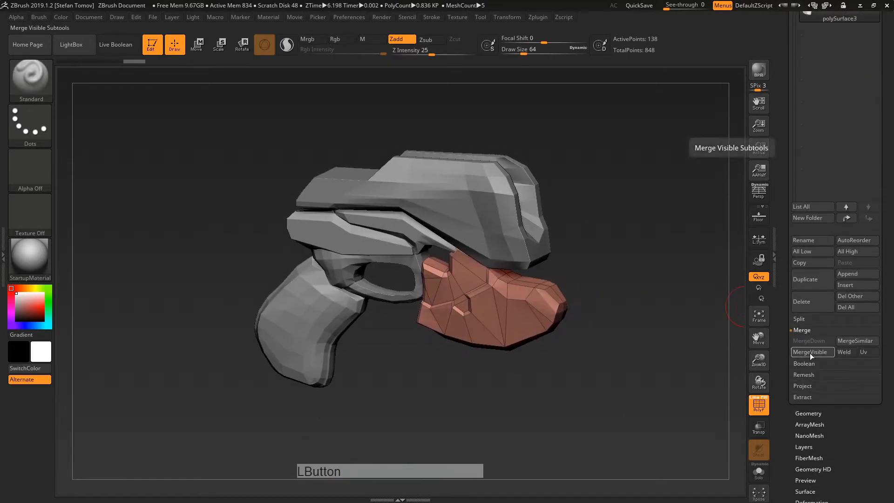
pyautogui.click(807, 353)
pyautogui.moveTo(786, 130); pyautogui.dragTo(788, 216)
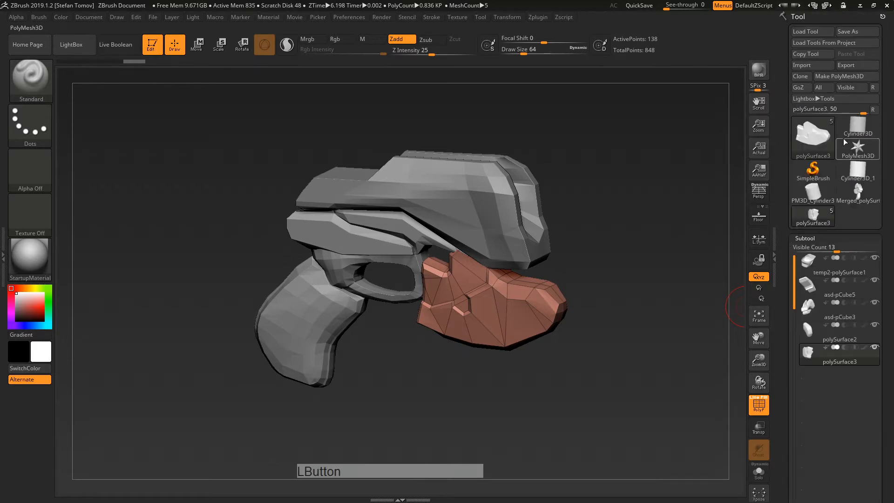
pyautogui.click(862, 203)
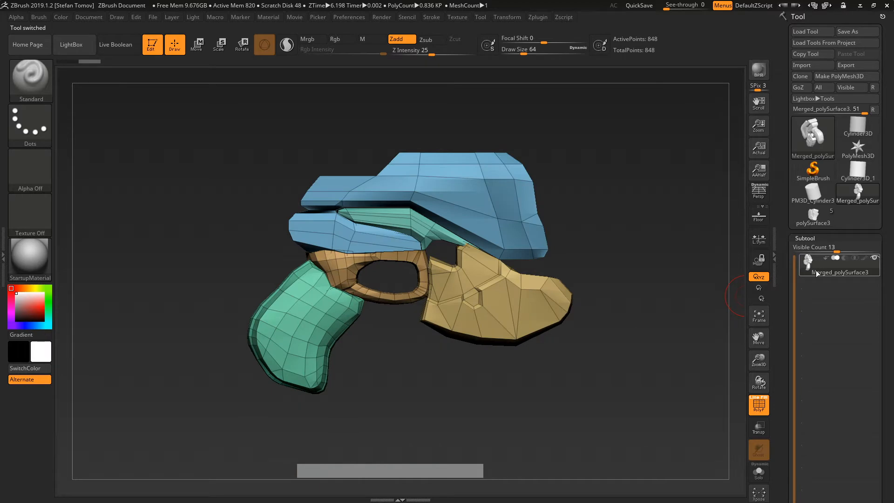
# Step: Zoom into the merged gun and hide everything except a small upper piece
pyautogui.moveTo(582, 269)
pyautogui.keyDown('alt'); pyautogui.mouseDown(button='right')
pyautogui.moveTo(500, 256)
pyautogui.moveTo(423, 212)
pyautogui.moveTo(483, 226)
pyautogui.mouseUp(button='right'); pyautogui.keyUp('alt')
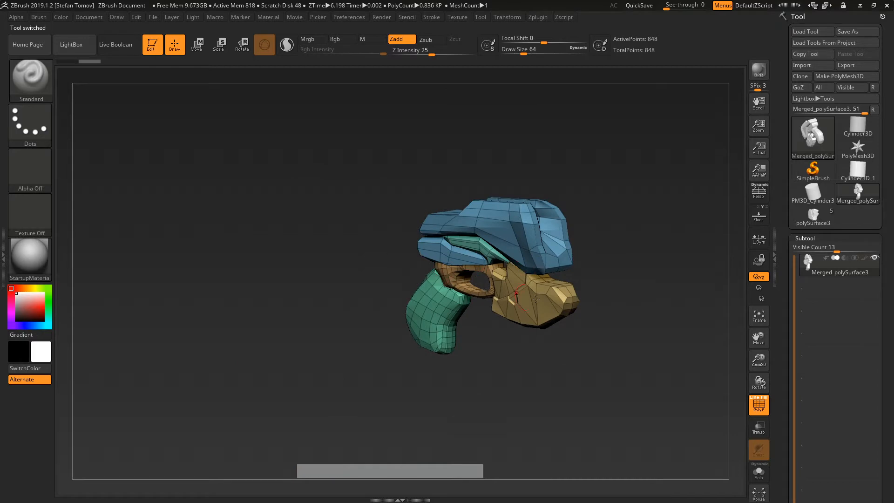
pyautogui.keyDown('alt'); pyautogui.moveTo(537, 299); pyautogui.dragTo(503, 283, button='right'); pyautogui.keyUp('alt')
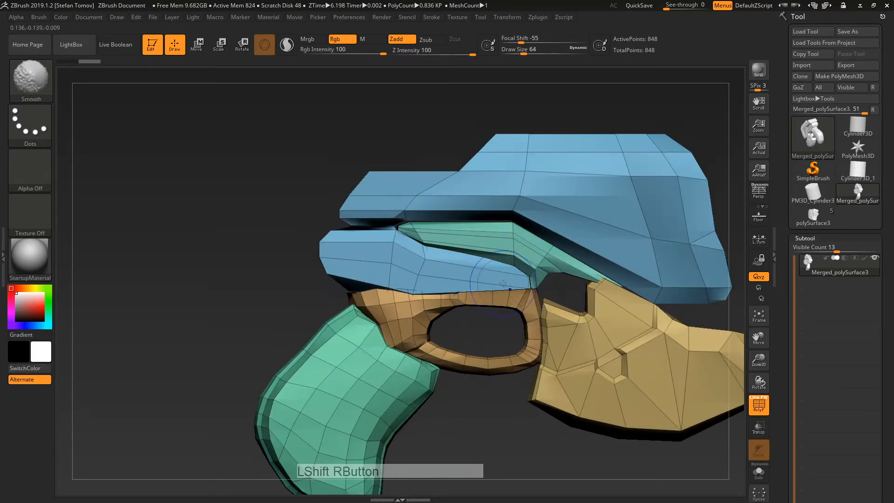
pyautogui.moveTo(784, 378); pyautogui.dragTo(782, 233)
pyautogui.keyDown('alt'); pyautogui.moveTo(651, 317); pyautogui.dragTo(495, 279, button='right'); pyautogui.keyUp('alt')
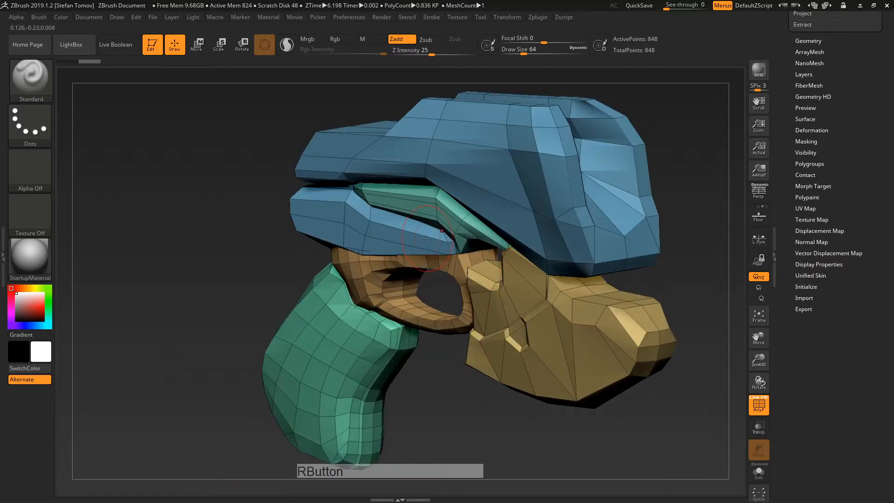
pyautogui.keyDown('ctrl'); pyautogui.keyDown('shift'); pyautogui.moveTo(261, 130); pyautogui.dragTo(451, 223); pyautogui.keyUp('shift'); pyautogui.keyUp('ctrl')
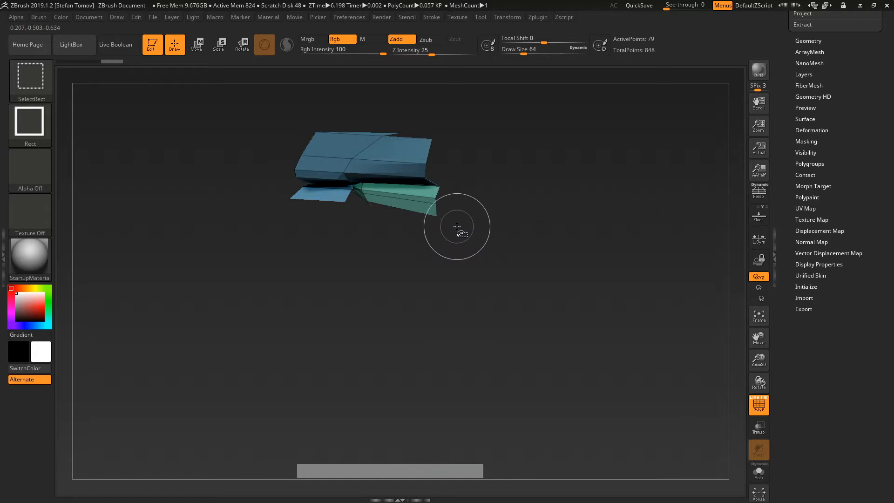
# Step: Unhide the mesh, undo an accidental single-polygroup change, and show all parts again
pyautogui.hotkey('ctrl', 'shift', 'a')
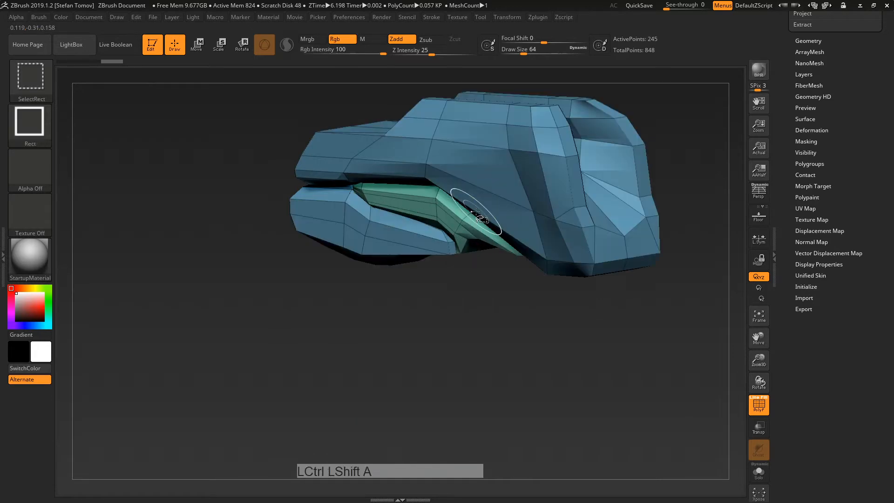
pyautogui.moveTo(544, 350)
pyautogui.keyDown('alt'); pyautogui.mouseDown(button='right')
pyautogui.moveTo(598, 310)
pyautogui.moveTo(586, 383)
pyautogui.moveTo(515, 176)
pyautogui.mouseUp(button='right'); pyautogui.keyUp('alt')
pyautogui.hotkey('ctrl', 'w')
pyautogui.keyDown('ctrl'); pyautogui.keyDown('shift'); pyautogui.click(471, 307); pyautogui.keyUp('shift'); pyautogui.keyUp('ctrl')
pyautogui.hotkey('ctrl', 'z')
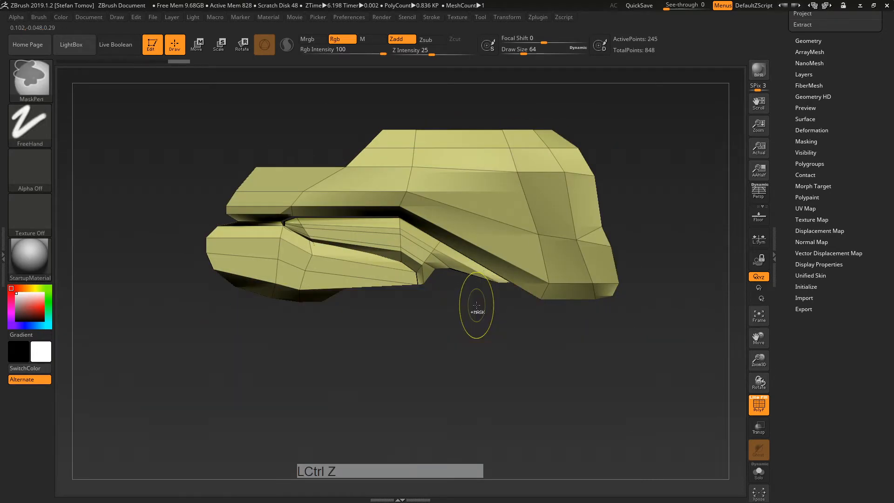
pyautogui.hotkey('ctrl', 'z')
pyautogui.keyDown('ctrl'); pyautogui.keyDown('shift'); pyautogui.click(459, 314); pyautogui.keyUp('shift'); pyautogui.keyUp('ctrl')
# Step: Isolate the upper body parts and group them into one polygroup with Ctrl+W
pyautogui.keyDown('ctrl'); pyautogui.keyDown('shift'); pyautogui.click(278, 259); pyautogui.keyUp('shift'); pyautogui.keyUp('ctrl')
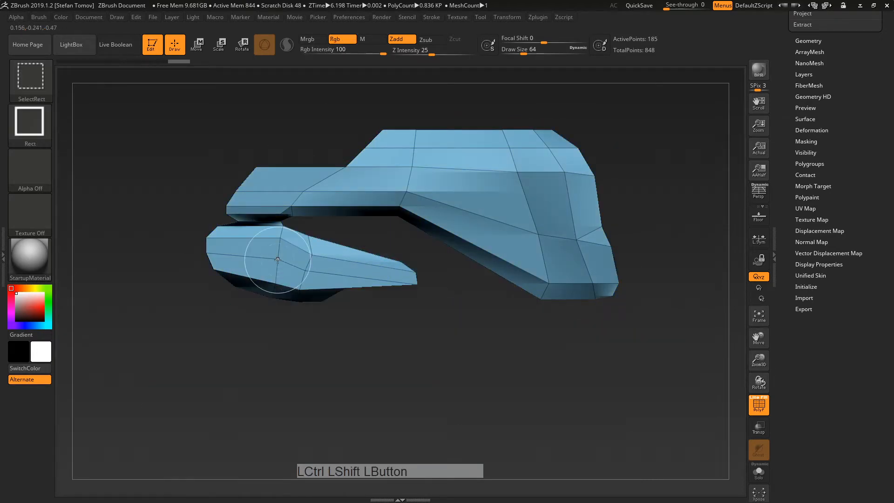
pyautogui.keyDown('ctrl'); pyautogui.keyDown('shift'); pyautogui.click(275, 260); pyautogui.keyUp('shift'); pyautogui.keyUp('ctrl')
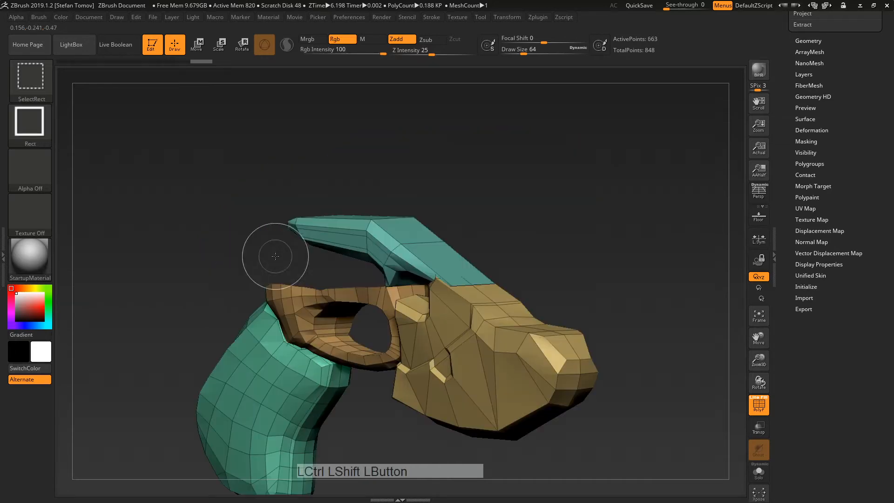
pyautogui.moveTo(275, 256); pyautogui.dragTo(293, 260, button='right')
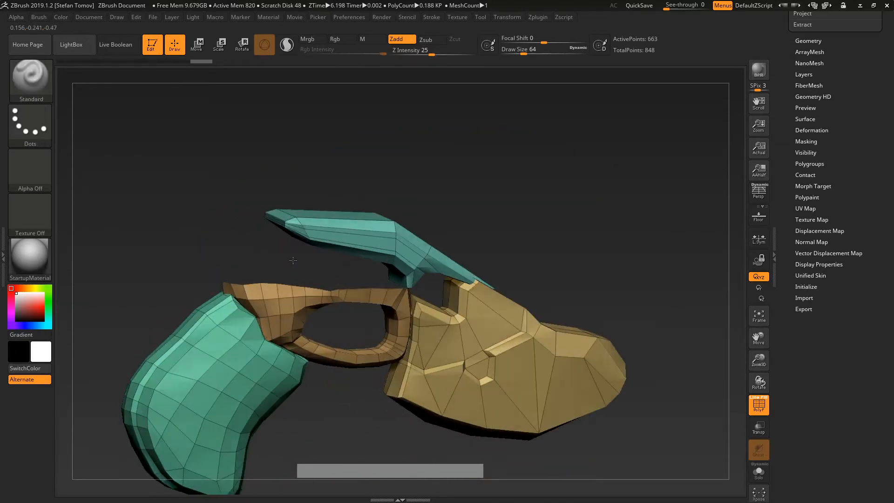
pyautogui.keyDown('ctrl'); pyautogui.keyDown('shift'); pyautogui.click(380, 215); pyautogui.keyUp('shift'); pyautogui.keyUp('ctrl')
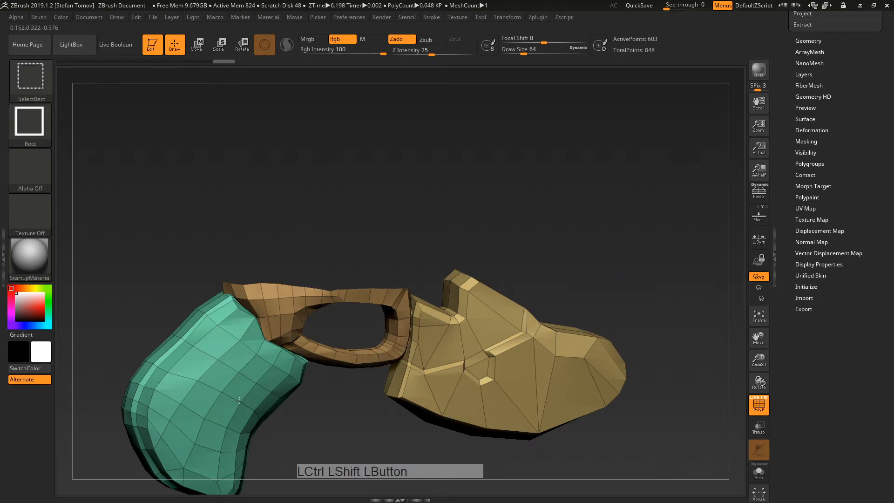
pyautogui.keyDown('ctrl'); pyautogui.keyDown('shift'); pyautogui.click(529, 235); pyautogui.keyUp('shift'); pyautogui.keyUp('ctrl')
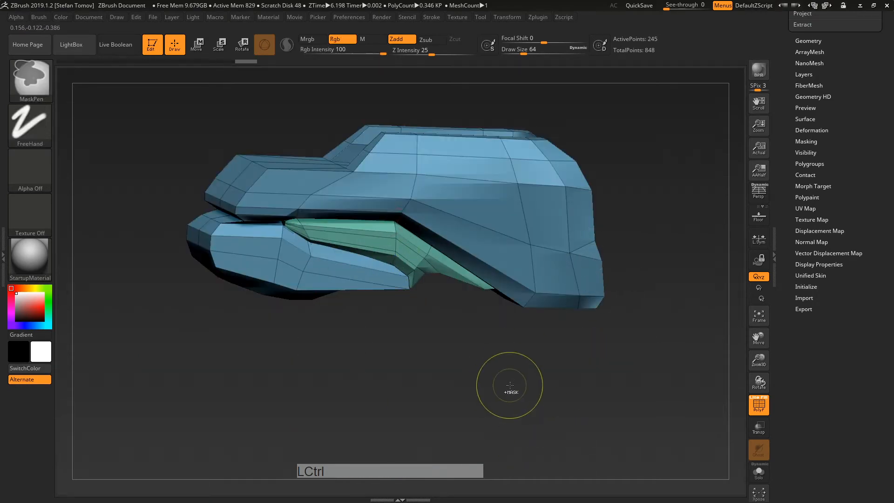
pyautogui.hotkey('ctrl', 'w')
pyautogui.keyDown('ctrl'); pyautogui.keyDown('shift'); pyautogui.click(705, 230); pyautogui.keyUp('shift'); pyautogui.keyUp('ctrl')
# Step: Make the grip and trigger guard a single polygroup
pyautogui.keyDown('shift'); pyautogui.moveTo(366, 410); pyautogui.dragTo(436, 318, button='right'); pyautogui.keyUp('shift')
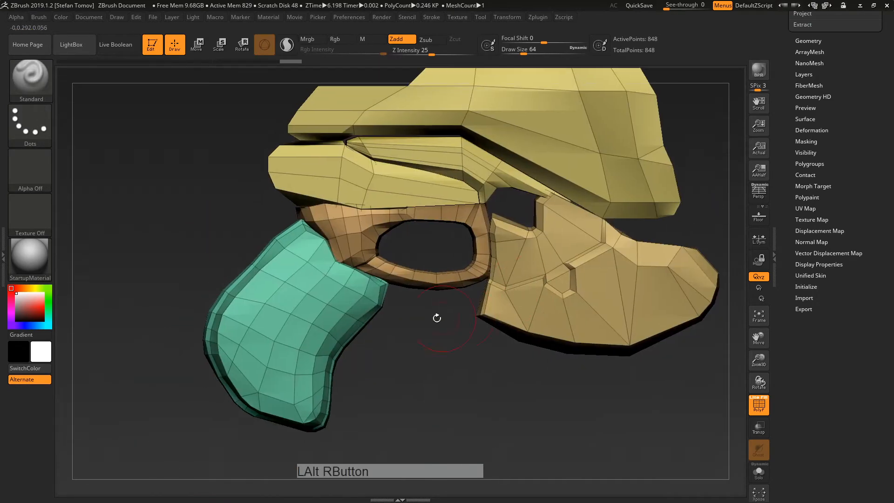
pyautogui.keyDown('ctrl'); pyautogui.keyDown('shift'); pyautogui.click(329, 294); pyautogui.keyUp('shift'); pyautogui.keyUp('ctrl')
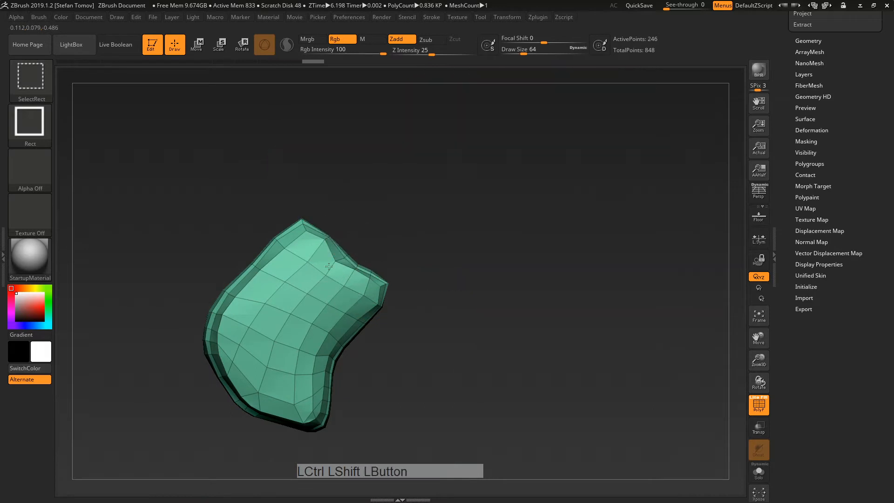
pyautogui.keyDown('ctrl'); pyautogui.keyDown('shift'); pyautogui.click(361, 238); pyautogui.keyUp('shift'); pyautogui.keyUp('ctrl')
pyautogui.keyDown('ctrl'); pyautogui.keyDown('shift'); pyautogui.moveTo(442, 390); pyautogui.dragTo(497, 413); pyautogui.keyUp('shift'); pyautogui.keyUp('ctrl')
pyautogui.press('ctrl')
pyautogui.hotkey('ctrl', 'w')
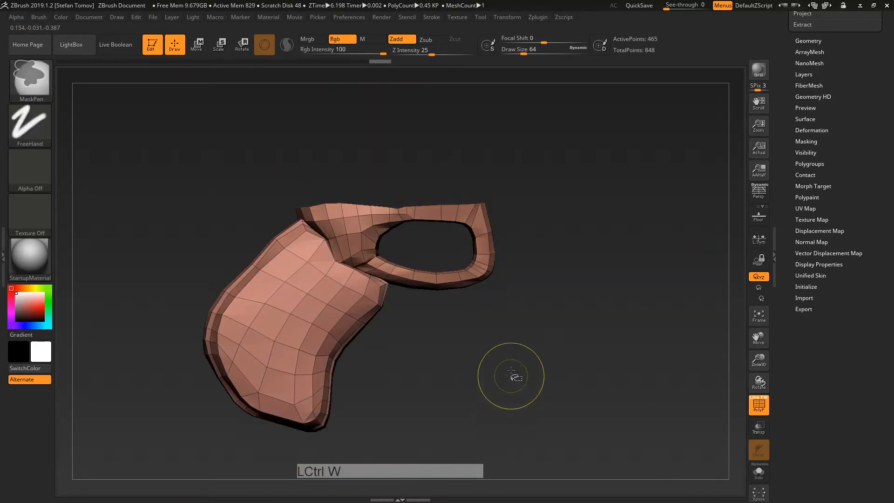
pyautogui.keyDown('ctrl'); pyautogui.keyDown('shift'); pyautogui.click(463, 343); pyautogui.keyUp('shift'); pyautogui.keyUp('ctrl')
# Step: Make the lower rear piece its own polygroup and reveal the whole mesh
pyautogui.keyDown('alt'); pyautogui.moveTo(528, 393); pyautogui.dragTo(517, 374, button='right'); pyautogui.keyUp('alt')
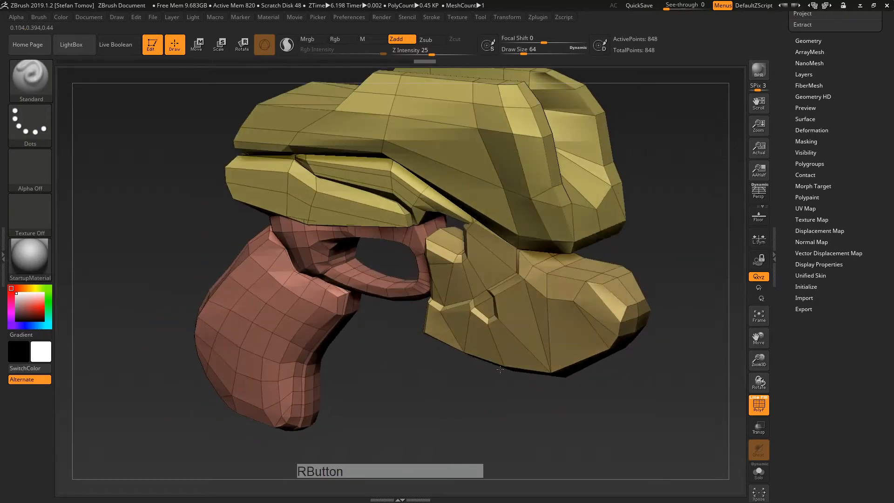
pyautogui.keyDown('ctrl'); pyautogui.keyDown('shift'); pyautogui.click(529, 309); pyautogui.keyUp('shift'); pyautogui.keyUp('ctrl')
pyautogui.hotkey('ctrl', 'w')
pyautogui.keyDown('ctrl'); pyautogui.keyDown('shift'); pyautogui.click(472, 413); pyautogui.keyUp('shift'); pyautogui.keyUp('ctrl')
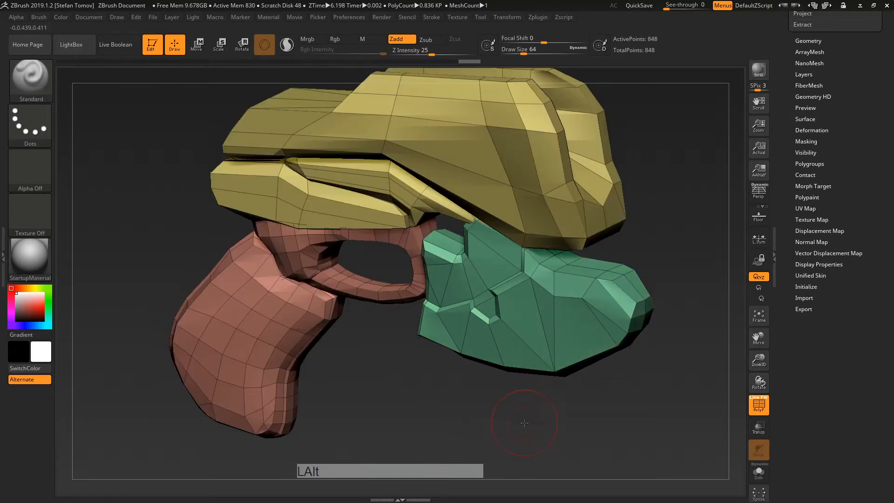
pyautogui.keyDown('alt'); pyautogui.moveTo(522, 421); pyautogui.dragTo(514, 404, button='right'); pyautogui.keyUp('alt')
pyautogui.moveTo(788, 286); pyautogui.dragTo(787, 362)
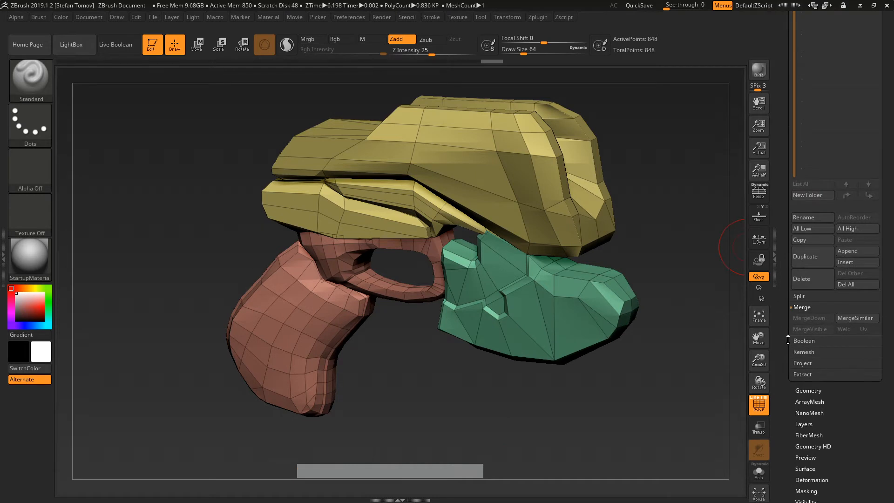
pyautogui.click(799, 296)
pyautogui.moveTo(780, 132); pyautogui.dragTo(782, 360)
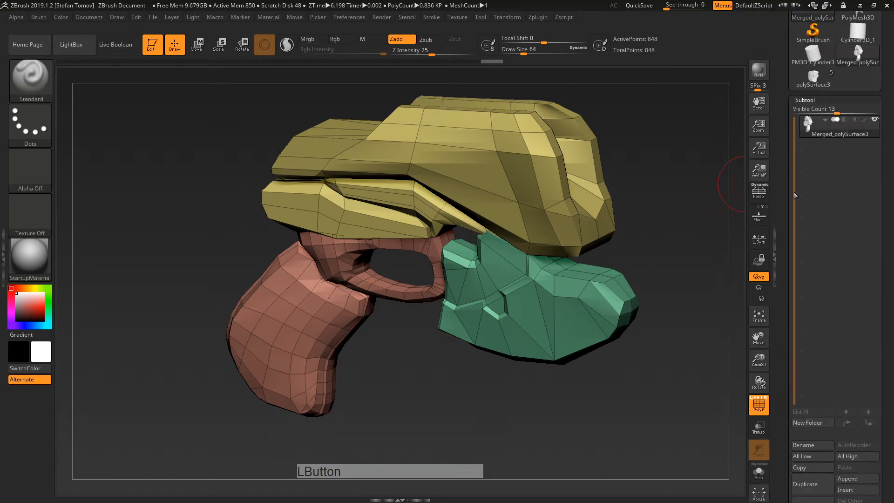
pyautogui.moveTo(781, 241); pyautogui.dragTo(781, 170)
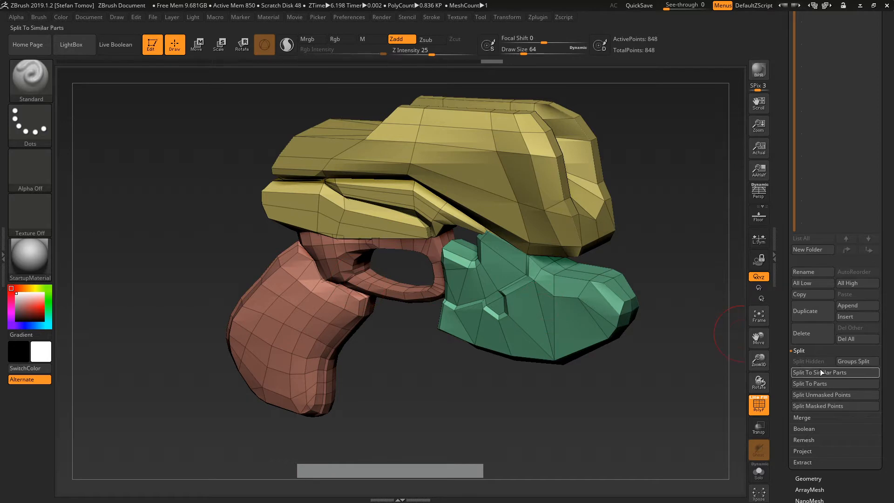
pyautogui.click(860, 363)
pyautogui.click(727, 380)
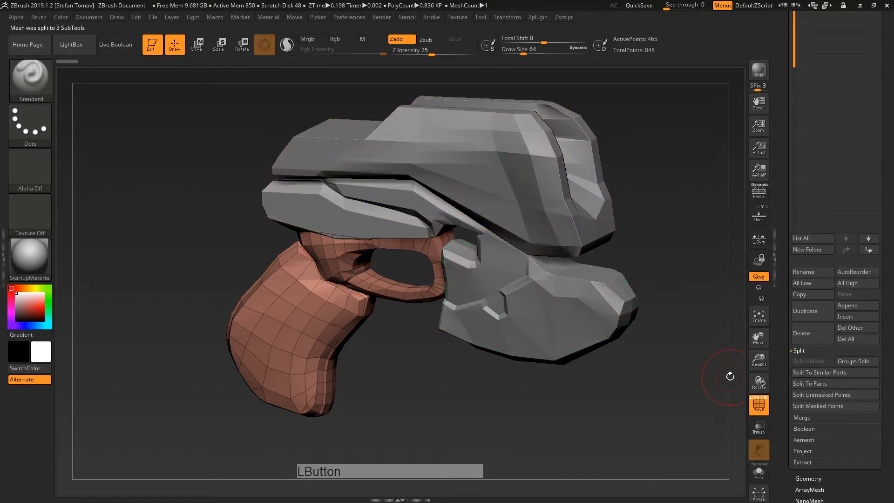
pyautogui.scroll(5, 833, 279)
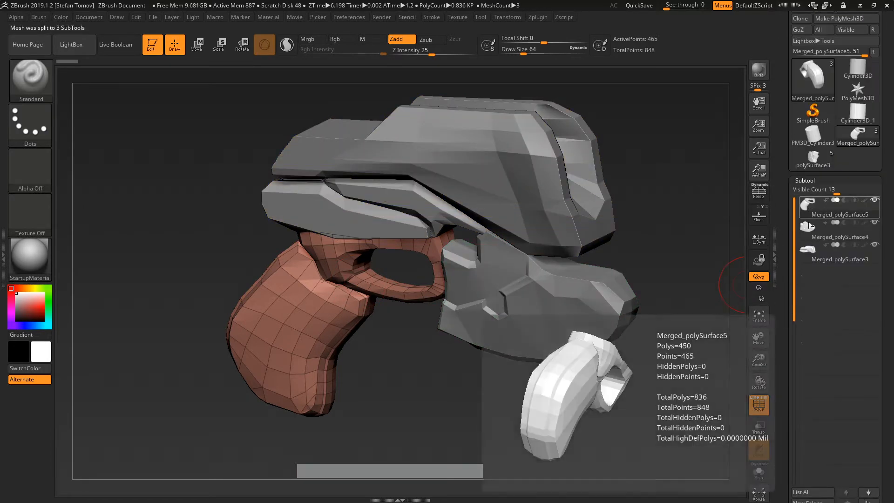
pyautogui.click(812, 237)
pyautogui.click(813, 258)
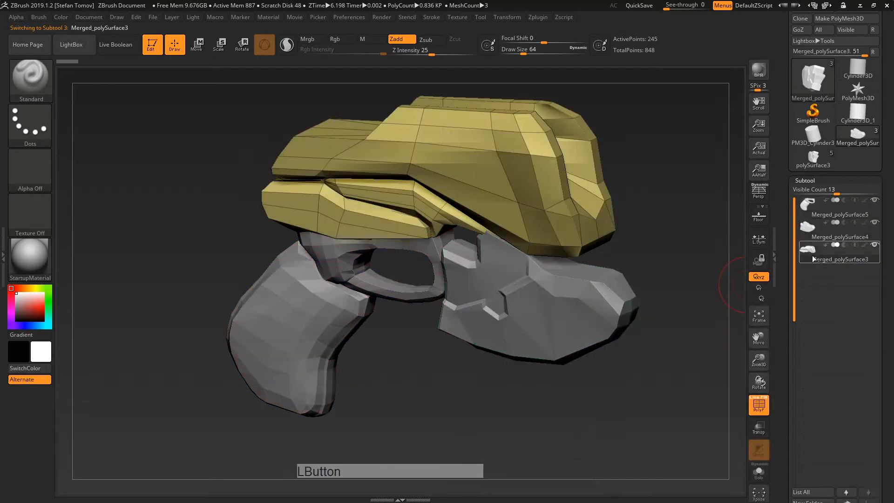
pyautogui.click(809, 230)
pyautogui.click(805, 210)
pyautogui.keyDown('ctrl'); pyautogui.moveTo(554, 342); pyautogui.dragTo(479, 287, button='right'); pyautogui.keyUp('ctrl')
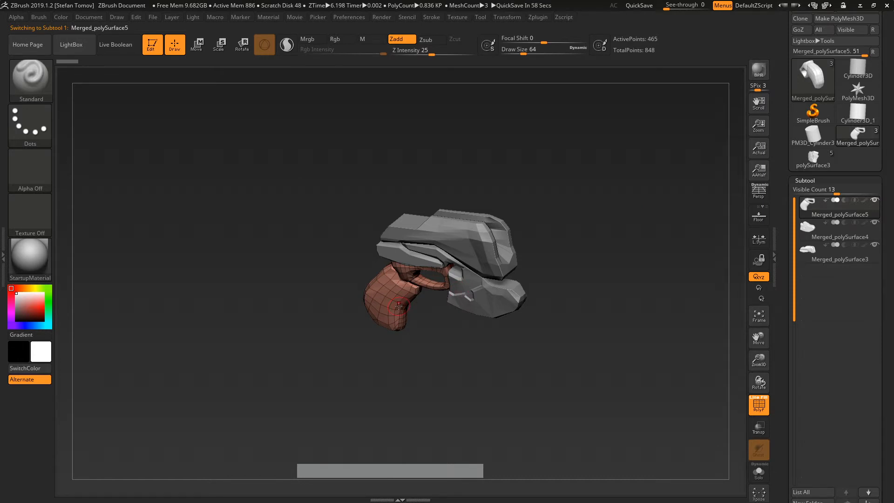
pyautogui.keyDown('ctrl'); pyautogui.moveTo(565, 281); pyautogui.dragTo(740, 270, button='right'); pyautogui.keyUp('ctrl')
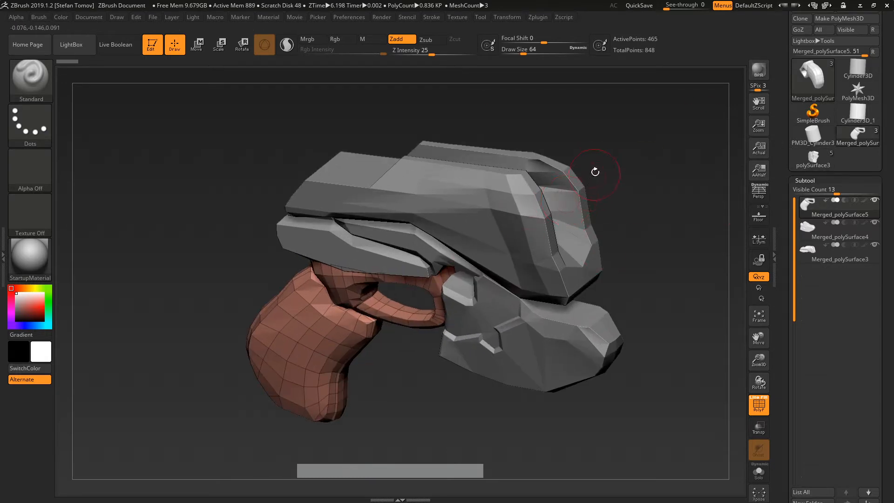
pyautogui.keyDown('ctrl'); pyautogui.keyDown('shift'); pyautogui.moveTo(240, 251); pyautogui.dragTo(363, 260); pyautogui.keyUp('shift'); pyautogui.keyUp('ctrl')
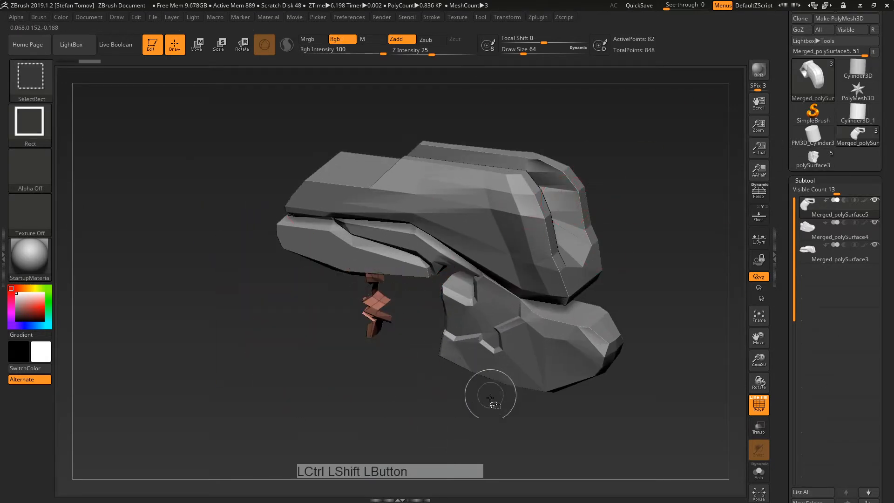
pyautogui.keyDown('ctrl'); pyautogui.keyDown('shift'); pyautogui.moveTo(491, 395); pyautogui.dragTo(573, 298); pyautogui.keyUp('shift'); pyautogui.keyUp('ctrl')
pyautogui.hotkey('ctrl', 'shift', 'a')
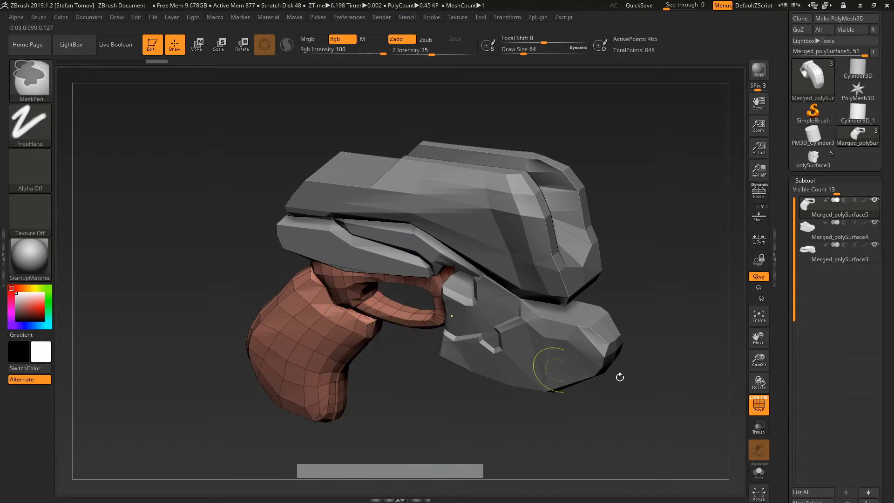
pyautogui.moveTo(790, 346); pyautogui.dragTo(785, 70)
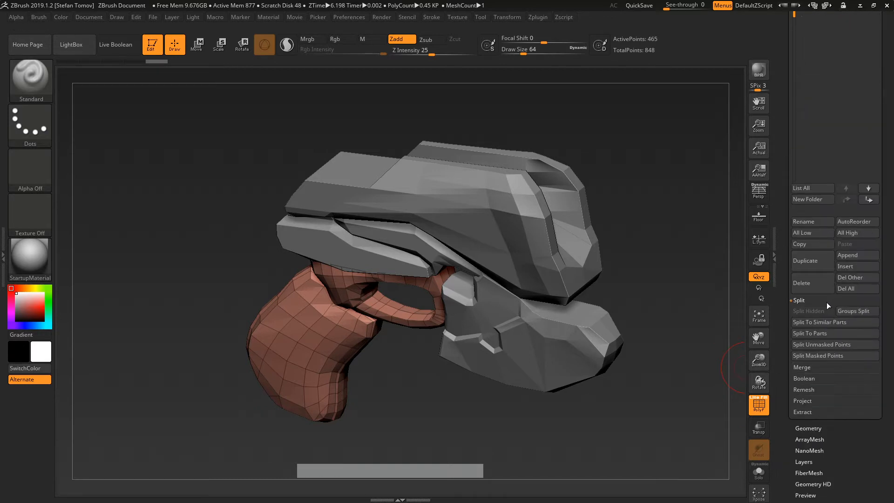
pyautogui.moveTo(789, 245); pyautogui.dragTo(823, 162)
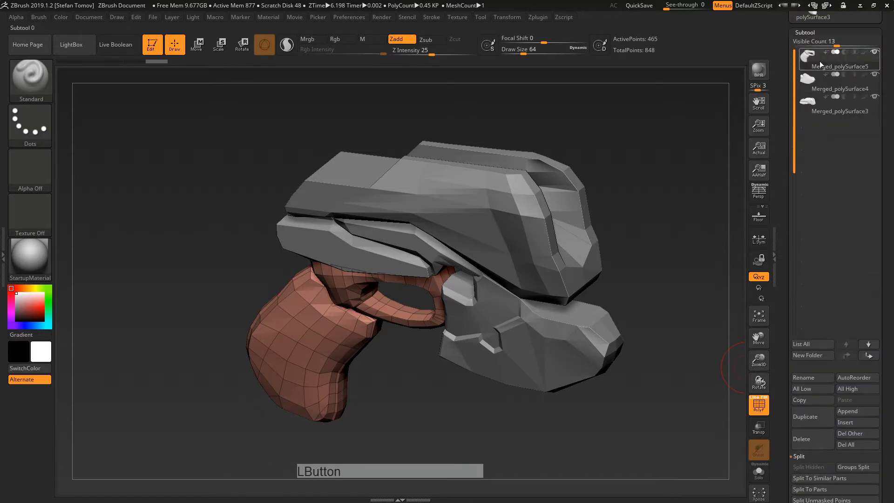
pyautogui.moveTo(795, 91); pyautogui.dragTo(791, 235)
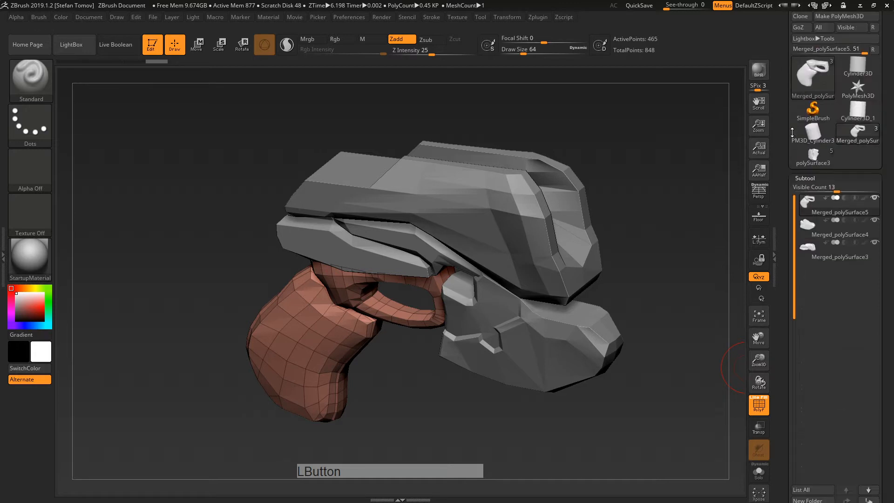
# Step: Switch to the polySurface3 tool and activate the polySurface2 grip subtool
pyautogui.click(813, 156)
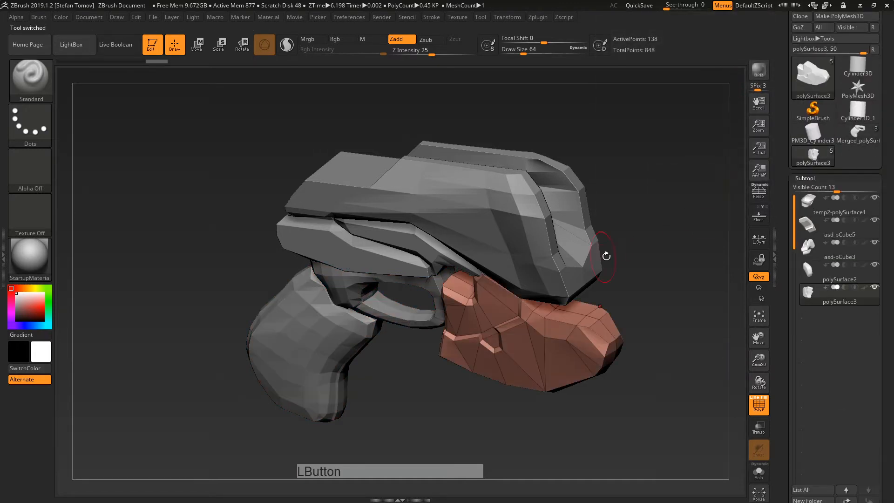
pyautogui.keyDown('shift'); pyautogui.moveTo(668, 210); pyautogui.dragTo(685, 187, button='right'); pyautogui.keyUp('shift')
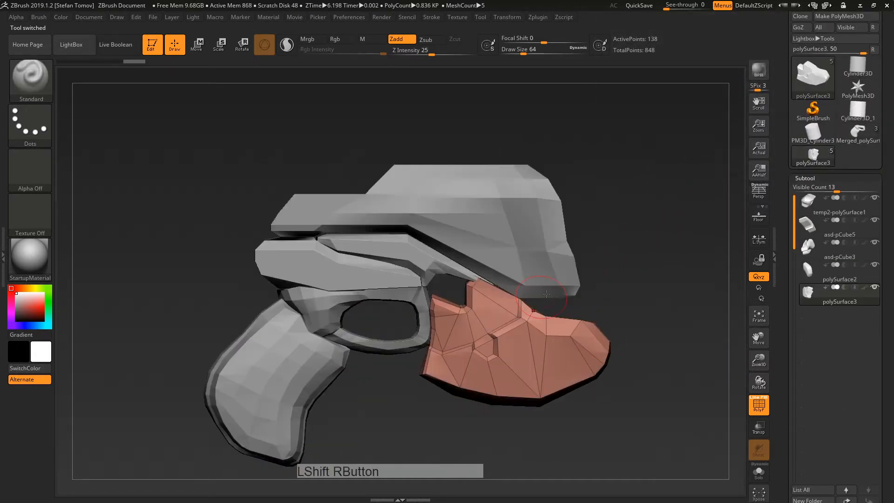
pyautogui.keyDown('alt'); pyautogui.moveTo(546, 294); pyautogui.dragTo(606, 232, button='right'); pyautogui.keyUp('alt')
pyautogui.click(813, 228)
pyautogui.click(814, 256)
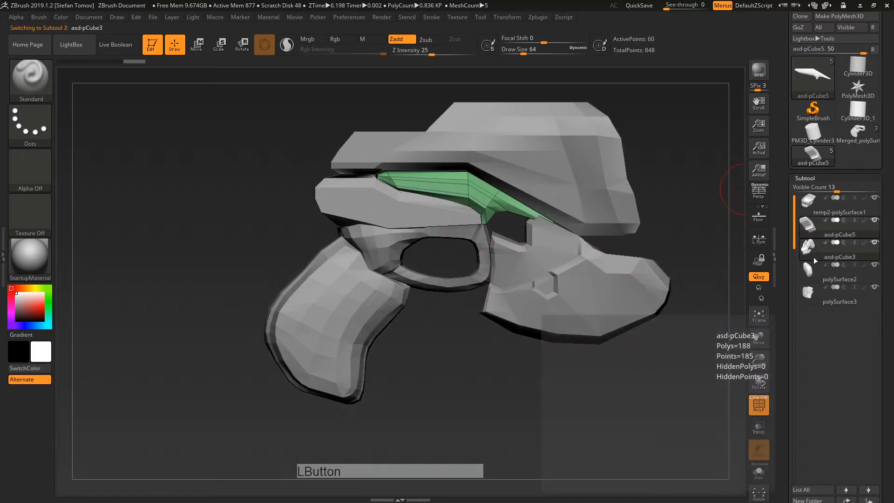
pyautogui.click(814, 272)
# Step: Zoom in on the green grip from side and front views and turn off PolyF
pyautogui.moveTo(619, 397)
pyautogui.mouseDown()
pyautogui.moveTo(612, 412)
pyautogui.moveTo(664, 409)
pyautogui.moveTo(626, 409)
pyautogui.mouseUp()
pyautogui.keyDown('alt'); pyautogui.moveTo(433, 298); pyautogui.dragTo(427, 114, button='right'); pyautogui.keyUp('alt')
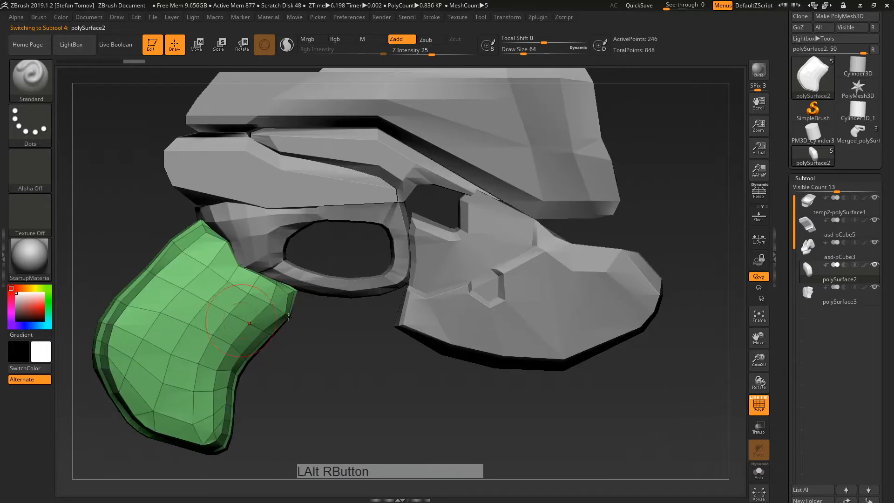
pyautogui.keyDown('alt'); pyautogui.moveTo(289, 317); pyautogui.dragTo(361, 290, button='right'); pyautogui.keyUp('alt')
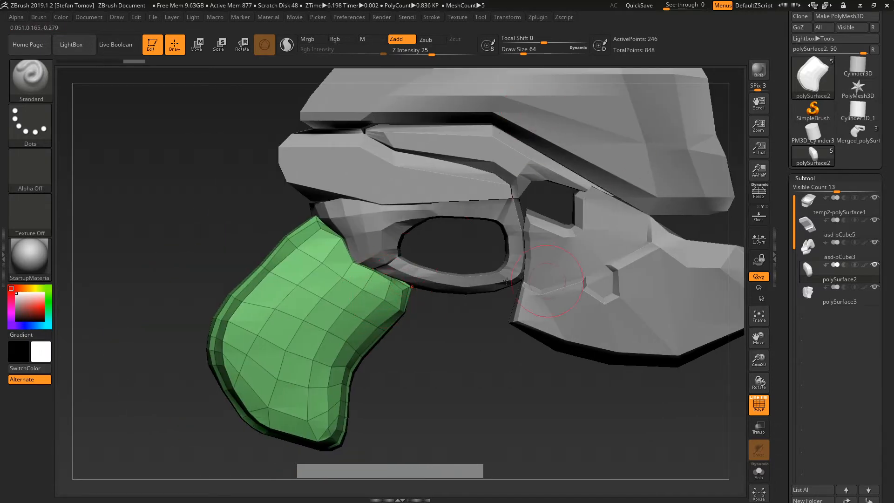
pyautogui.keyDown('alt'); pyautogui.moveTo(507, 281); pyautogui.dragTo(428, 290, button='right'); pyautogui.keyUp('alt')
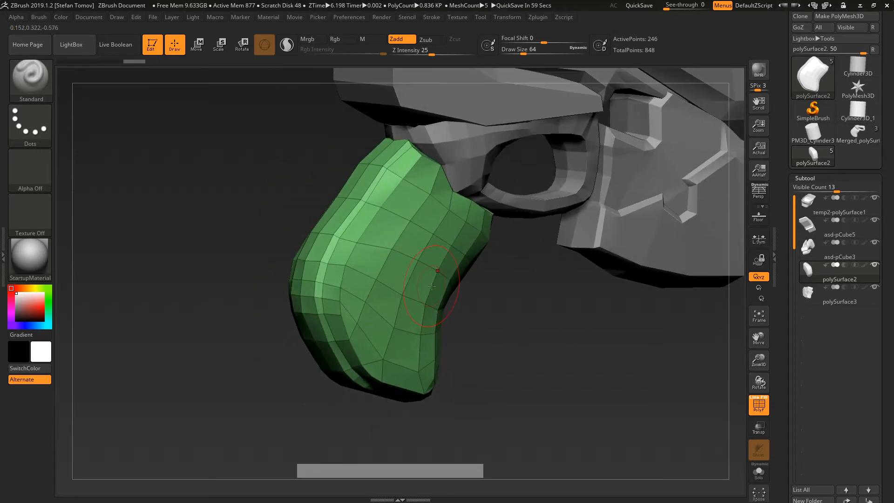
pyautogui.moveTo(561, 251); pyautogui.dragTo(499, 280, button='right')
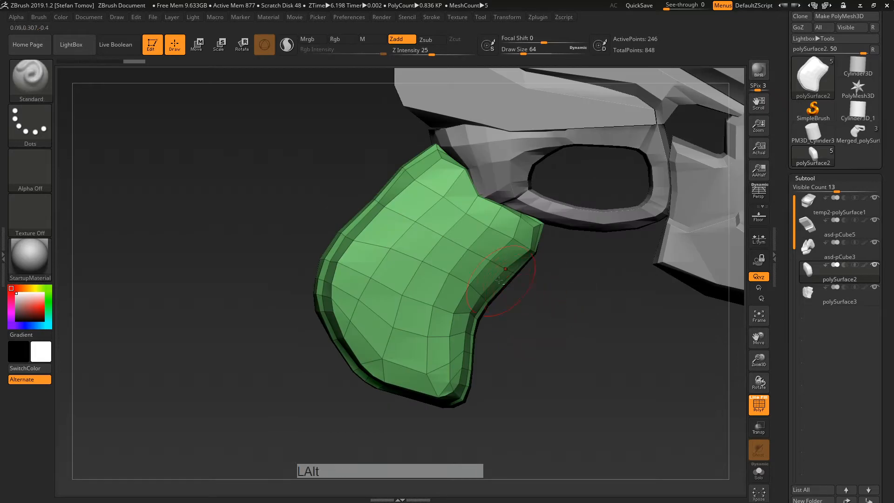
pyautogui.keyDown('shift'); pyautogui.rightClick(447, 226); pyautogui.keyUp('shift')
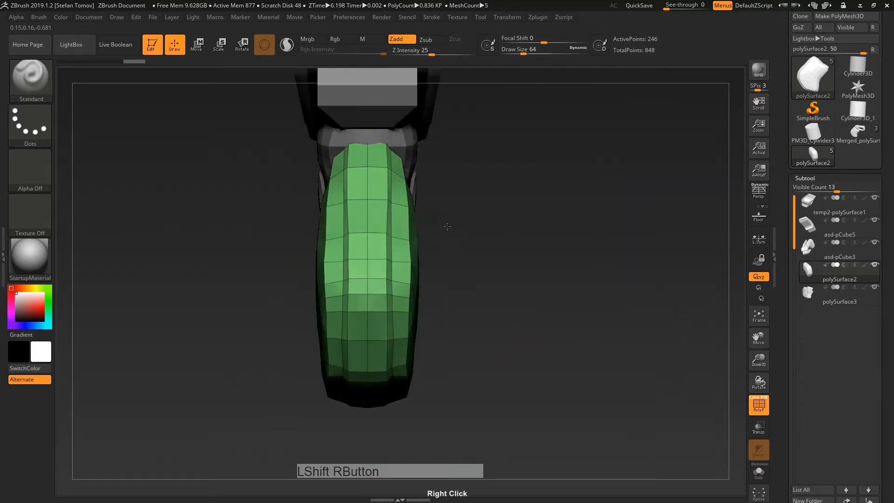
pyautogui.keyDown('alt'); pyautogui.moveTo(542, 242); pyautogui.dragTo(545, 275); pyautogui.keyUp('alt')
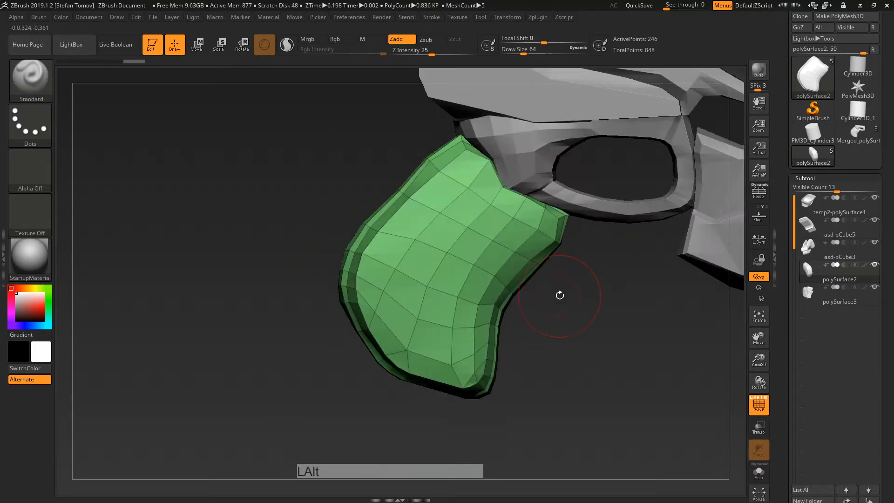
pyautogui.keyDown('alt'); pyautogui.moveTo(597, 301); pyautogui.dragTo(520, 275); pyautogui.keyUp('alt')
pyautogui.click(766, 407)
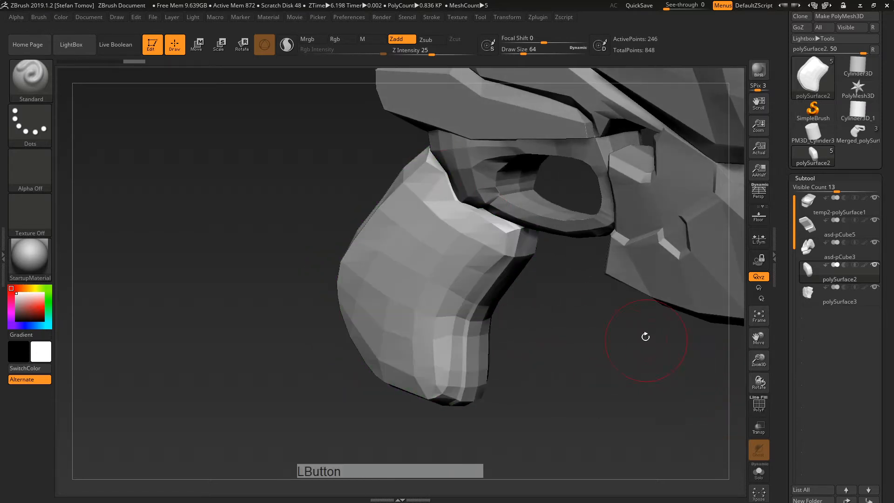
# Step: Try subdividing the grip with Ctrl+D, then undo it back to the base mesh
pyautogui.hotkey('ctrl', 'd')
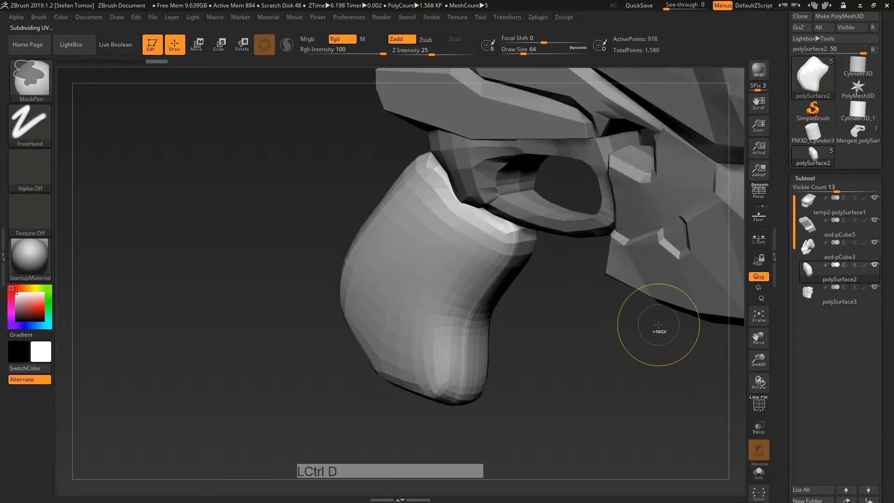
pyautogui.hotkey('ctrl', 'z')
pyautogui.moveTo(782, 366); pyautogui.dragTo(785, 264)
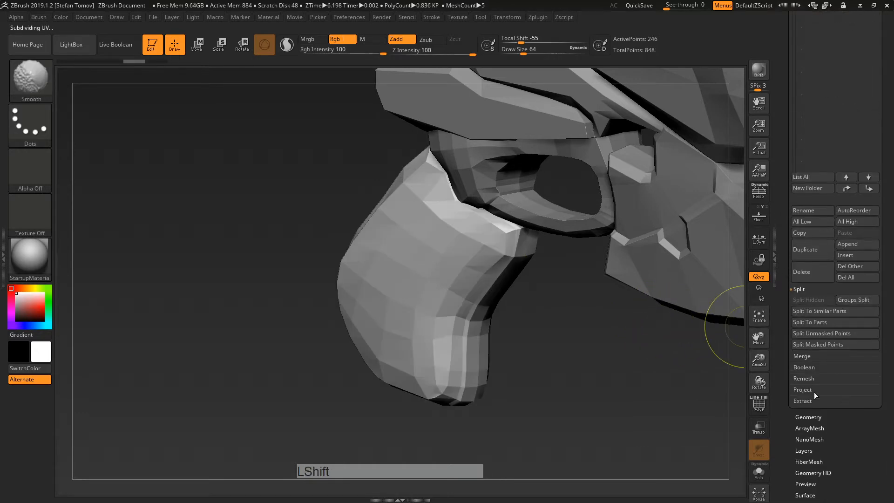
pyautogui.click(805, 416)
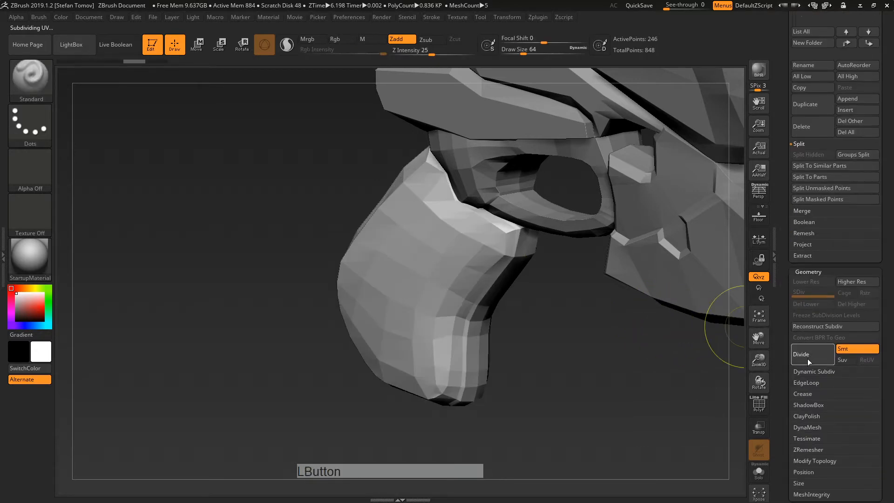
pyautogui.hotkey('ctrl', 'z')
pyautogui.hotkey('ctrl', 'd')
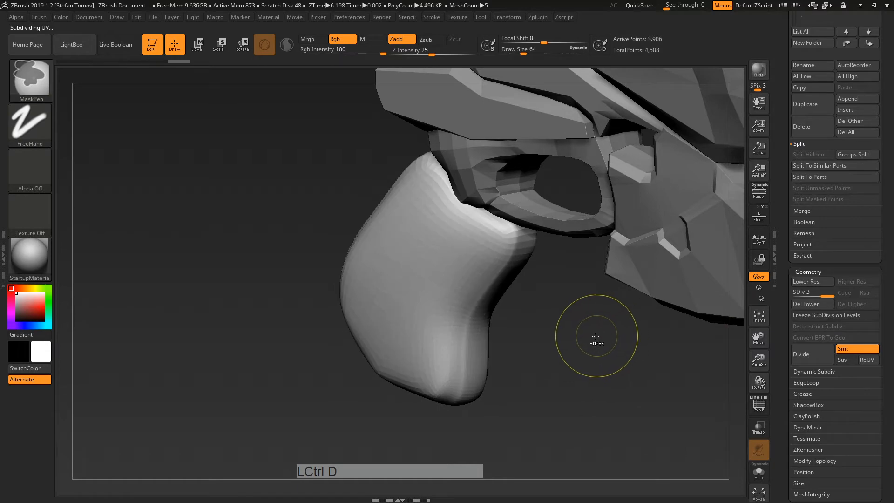
pyautogui.moveTo(588, 340)
pyautogui.keyDown('alt'); pyautogui.mouseDown()
pyautogui.moveTo(578, 367)
pyautogui.moveTo(622, 368)
pyautogui.moveTo(610, 359)
pyautogui.mouseUp(); pyautogui.keyUp('alt')
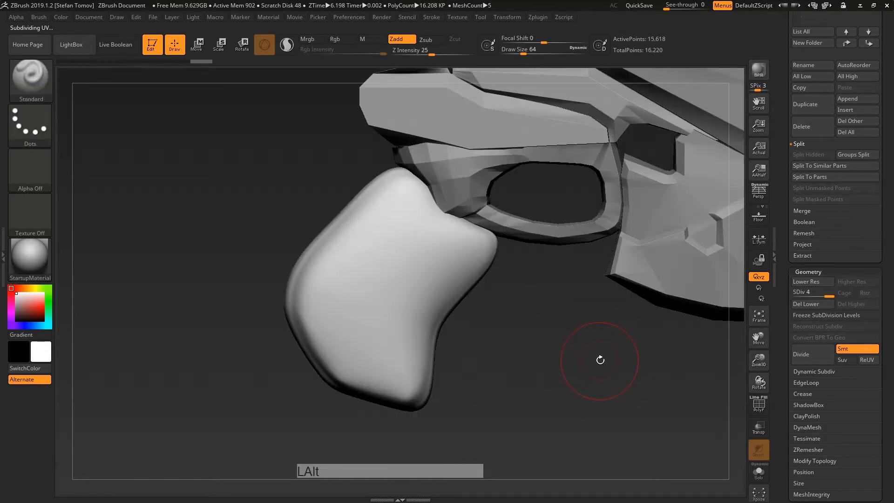
# Step: Switch to the Clay brush at size 44, build clay on the grip, then undo the strokes
pyautogui.press('b')
pyautogui.press('c')
pyautogui.press('l')
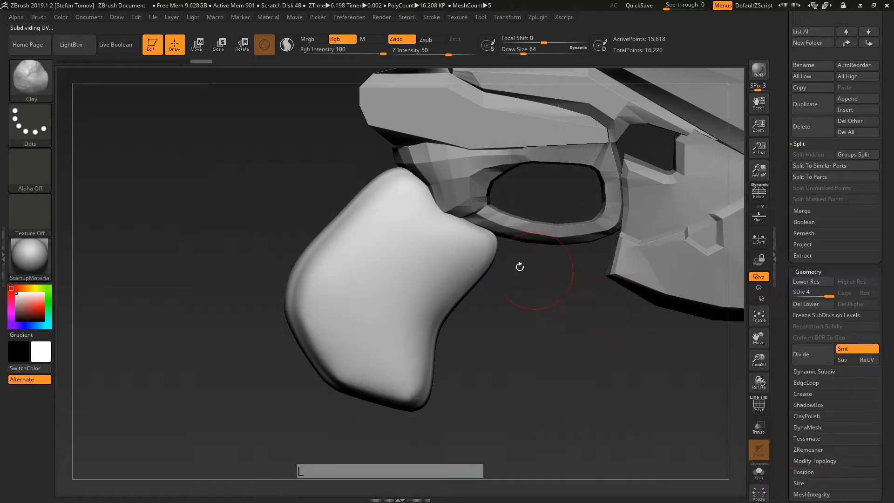
pyautogui.press('s')
pyautogui.moveTo(466, 268); pyautogui.dragTo(463, 269)
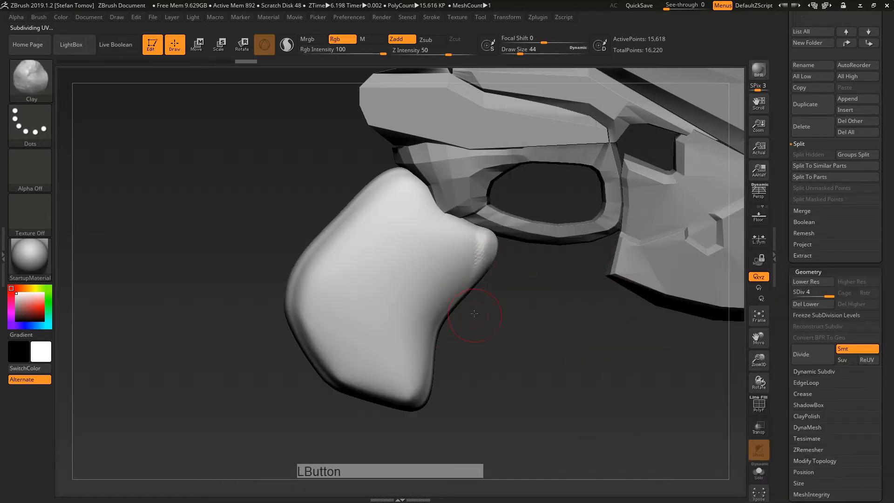
pyautogui.moveTo(474, 313)
pyautogui.keyDown('shift'); pyautogui.mouseDown()
pyautogui.moveTo(465, 259)
pyautogui.moveTo(415, 408)
pyautogui.mouseUp(); pyautogui.keyUp('shift')
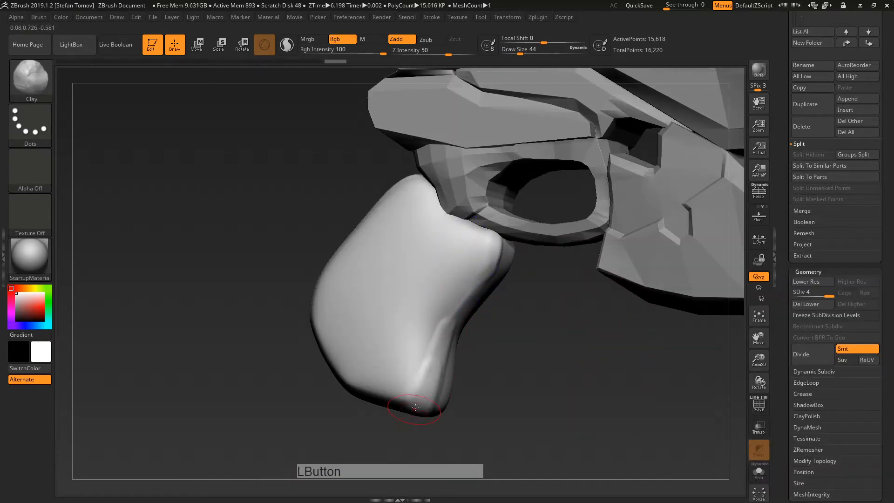
pyautogui.moveTo(447, 343); pyautogui.dragTo(447, 321)
pyautogui.moveTo(554, 342); pyautogui.dragTo(501, 359)
pyautogui.hotkey('ctrl', 'z')
pyautogui.hotkey('ctrl', 'z')
pyautogui.hotkey('ctrl', 'z')
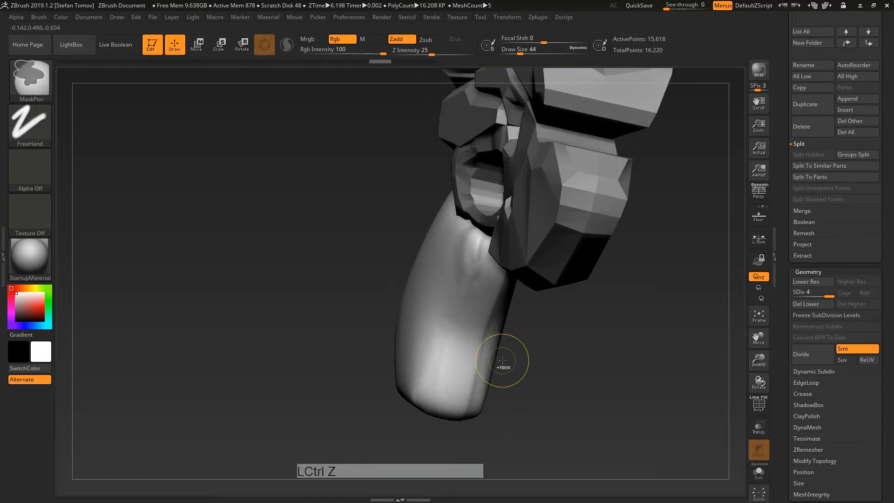
pyautogui.hotkey('ctrl', 'z')
pyautogui.hotkey('ctrl', 'z')
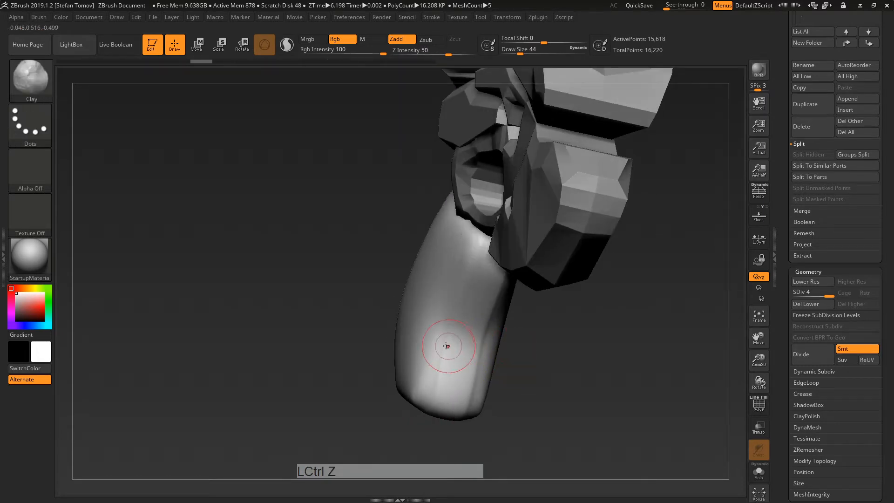
# Step: Sculpt and smooth clay ridges down the grip, then undo back to the low-resolution mesh
pyautogui.moveTo(459, 311); pyautogui.dragTo(431, 396)
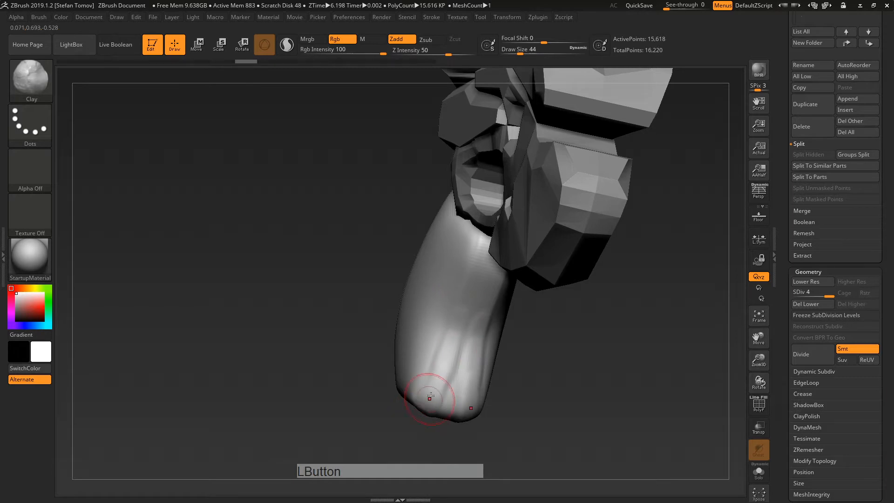
pyautogui.moveTo(479, 265)
pyautogui.keyDown('shift'); pyautogui.mouseDown()
pyautogui.moveTo(453, 355)
pyautogui.moveTo(429, 399)
pyautogui.mouseUp(); pyautogui.keyUp('shift')
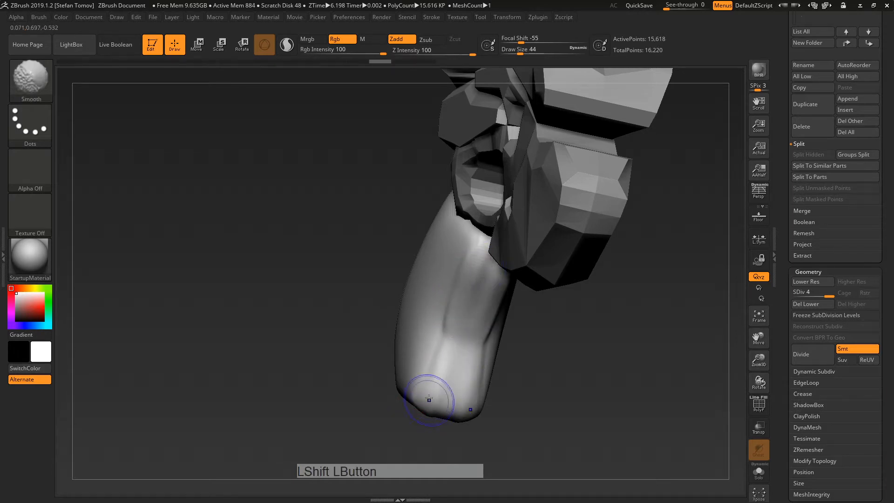
pyautogui.moveTo(302, 303); pyautogui.dragTo(373, 312)
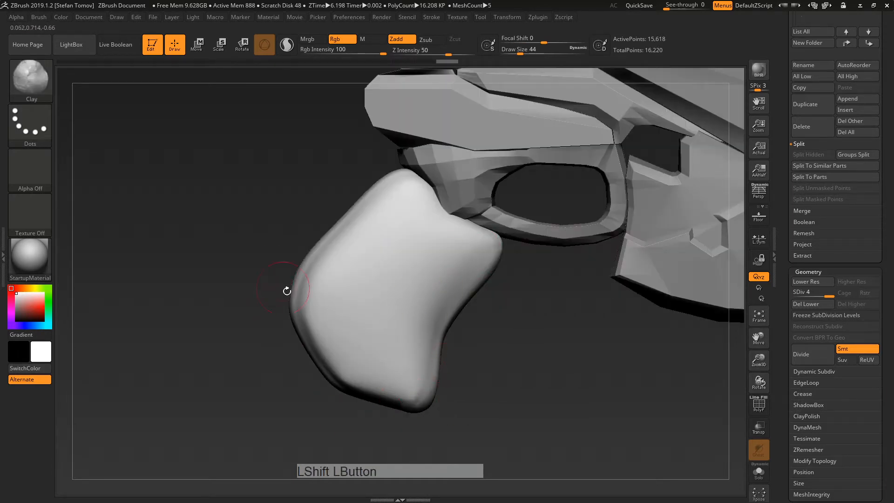
pyautogui.hotkey('ctrl', 'z')
pyautogui.hotkey('ctrl', 'z')
pyautogui.hotkey('ctrl', 'z')
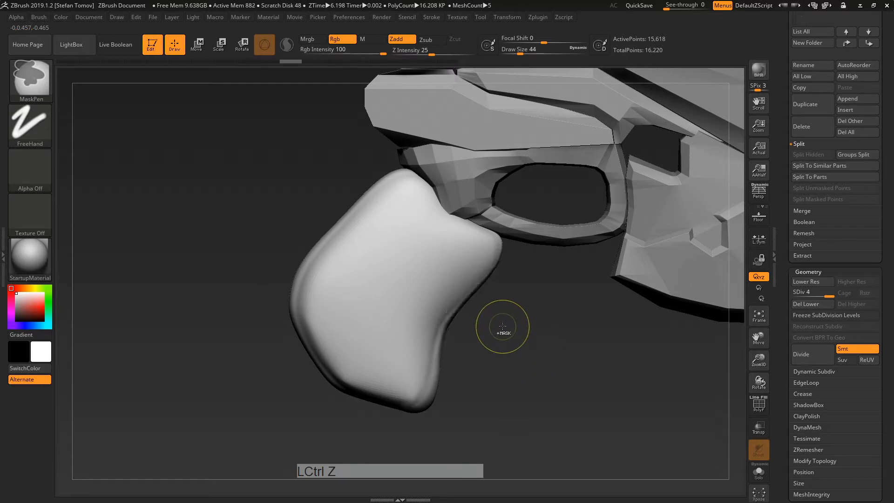
pyautogui.hotkey('ctrl', 'z')
pyautogui.hotkey('ctrl', 'z')
pyautogui.hotkey('ctrl', 'z')
pyautogui.hotkey('ctrl', 'z')
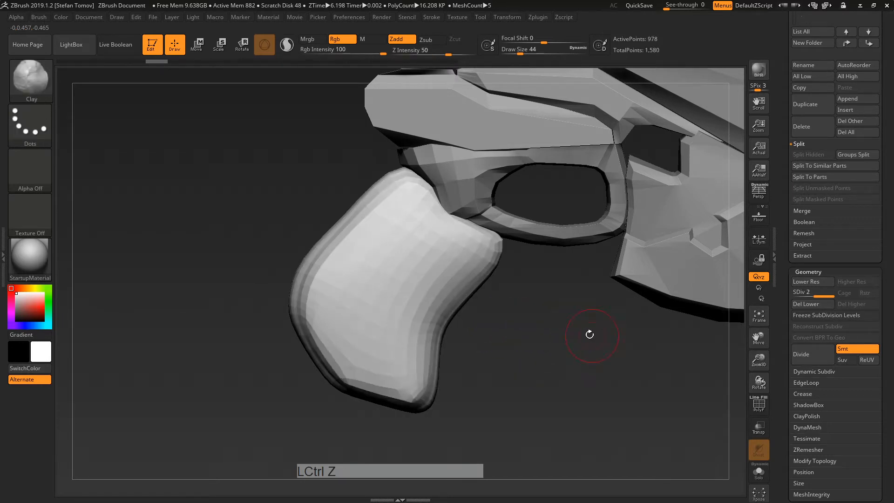
pyautogui.hotkey('ctrl', 'z')
pyautogui.hotkey('ctrl', 'z')
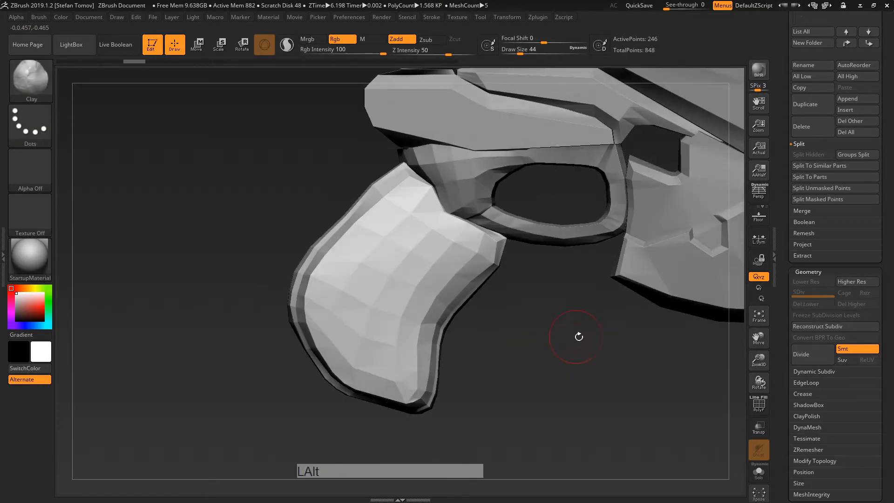
# Step: Subdivide the grip once more and undo it, leaving the 246-point base mesh
pyautogui.keyDown('alt'); pyautogui.moveTo(579, 336); pyautogui.dragTo(599, 348); pyautogui.keyUp('alt')
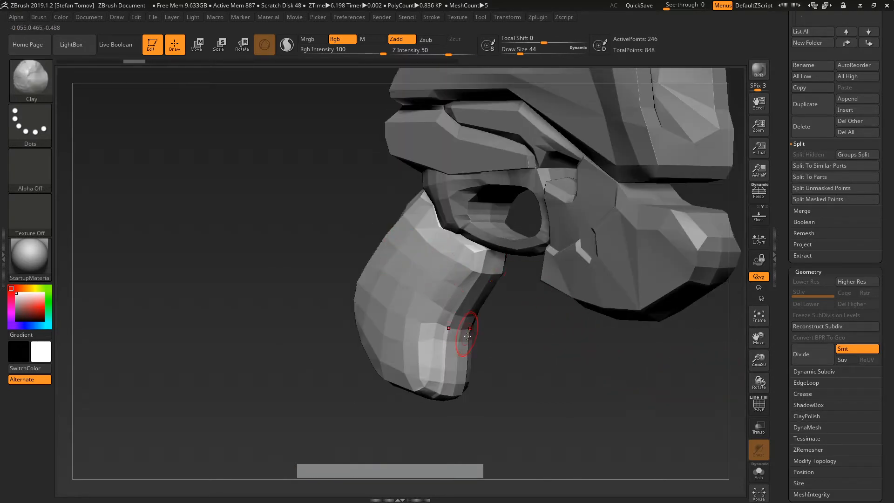
pyautogui.moveTo(422, 318); pyautogui.dragTo(530, 338, button='right')
pyautogui.hotkey('ctrl', 'd')
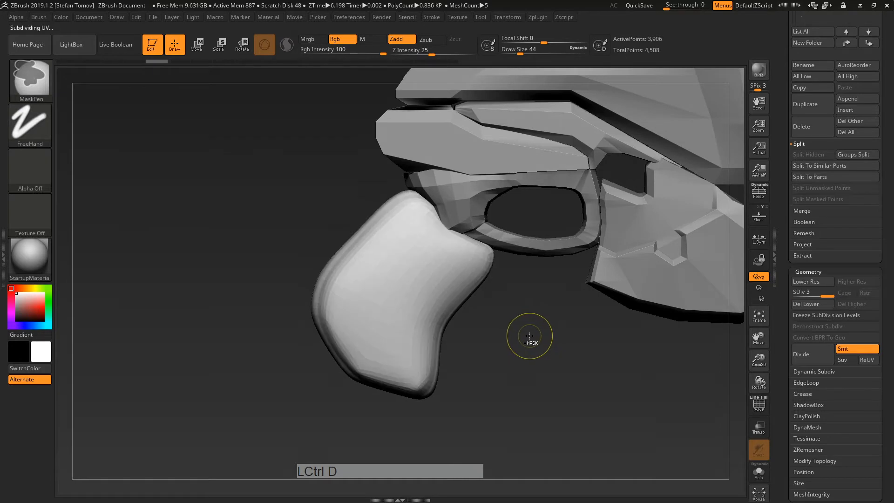
pyautogui.hotkey('ctrl', 'z')
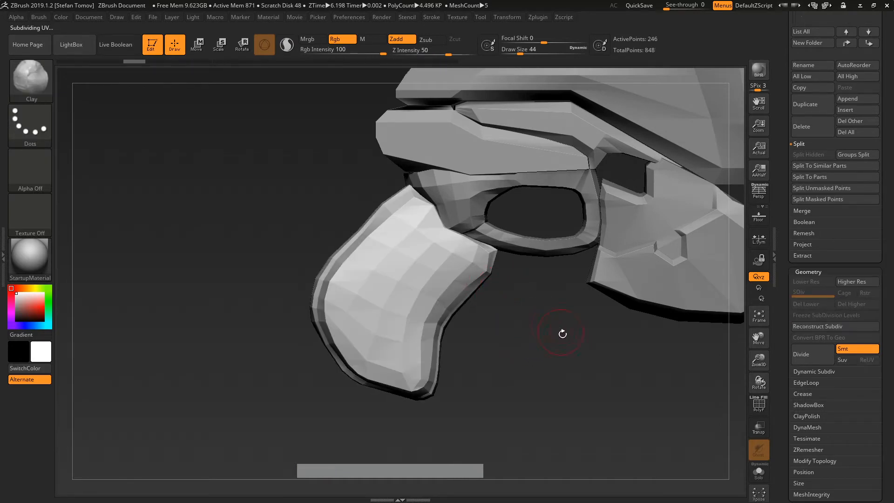
pyautogui.moveTo(563, 334)
pyautogui.keyDown('alt'); pyautogui.mouseDown()
pyautogui.moveTo(587, 352)
pyautogui.moveTo(573, 348)
pyautogui.moveTo(569, 361)
pyautogui.moveTo(584, 353)
pyautogui.mouseUp(); pyautogui.keyUp('alt')
# Step: Divide the grip with Smt off so it stays angular, checking it with the PolyF wireframe
pyautogui.click(758, 409)
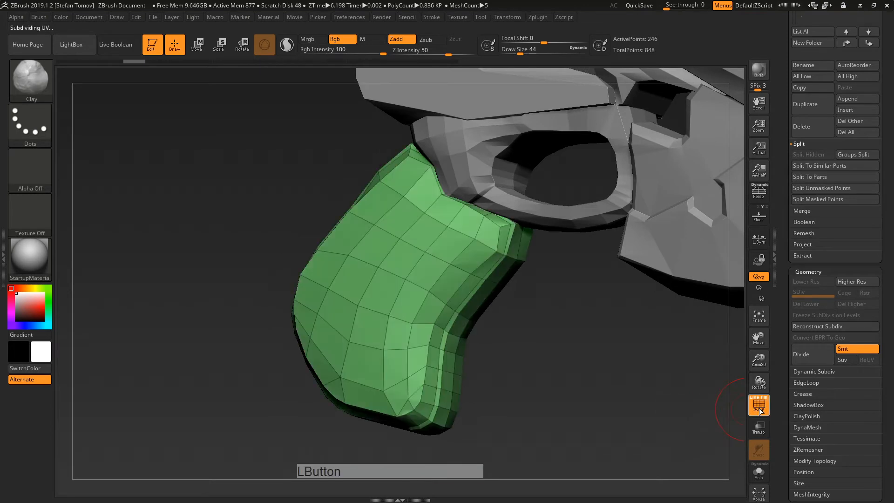
pyautogui.click(847, 350)
pyautogui.click(807, 361)
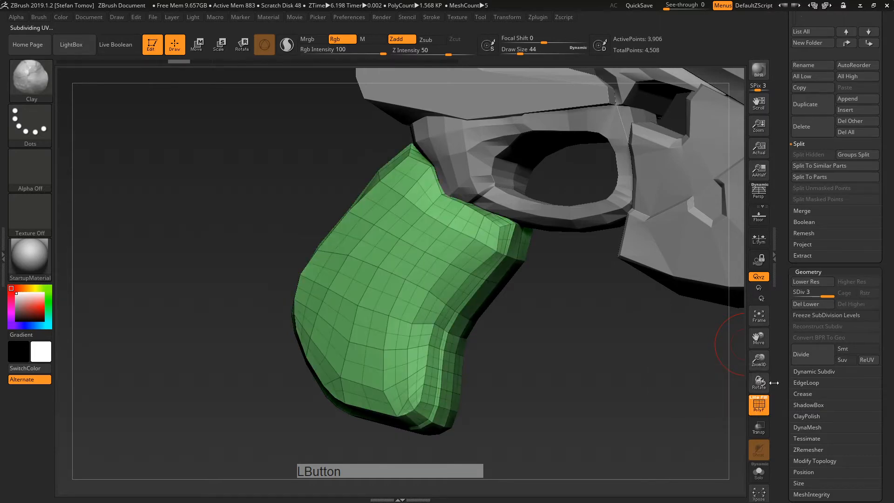
pyautogui.click(759, 404)
pyautogui.click(762, 405)
pyautogui.click(760, 404)
pyautogui.click(759, 404)
pyautogui.moveTo(728, 395); pyautogui.dragTo(663, 339, button='right')
pyautogui.click(759, 414)
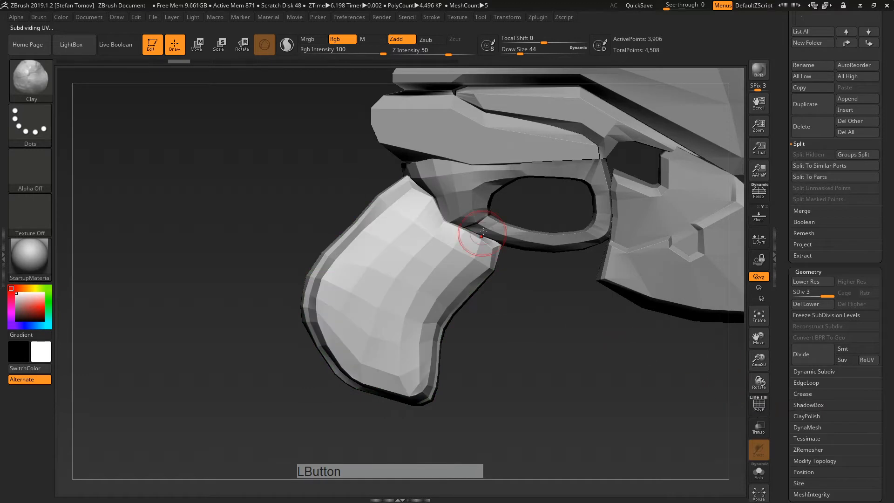
# Step: Smooth facets on the grip's upper right, lower middle and left edge, undoing a stray stroke
pyautogui.keyDown('shift'); pyautogui.moveTo(460, 258); pyautogui.dragTo(412, 231); pyautogui.keyUp('shift')
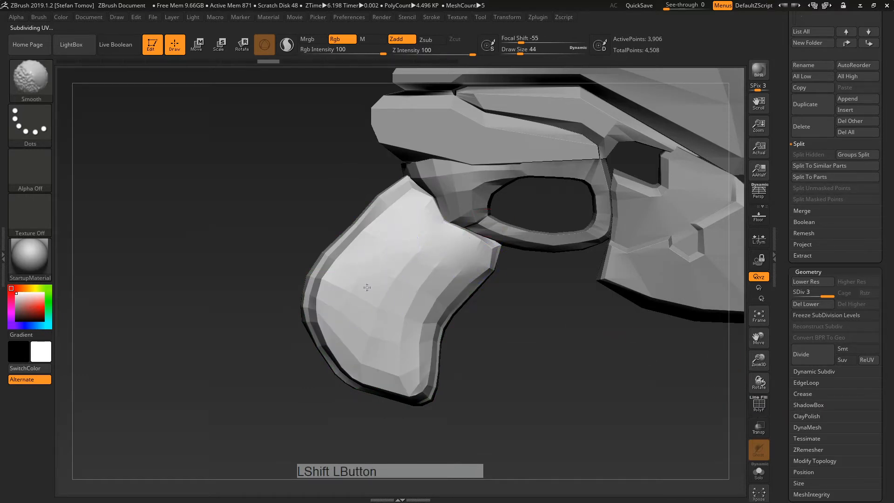
pyautogui.keyDown('shift'); pyautogui.moveTo(367, 287); pyautogui.dragTo(444, 272); pyautogui.keyUp('shift')
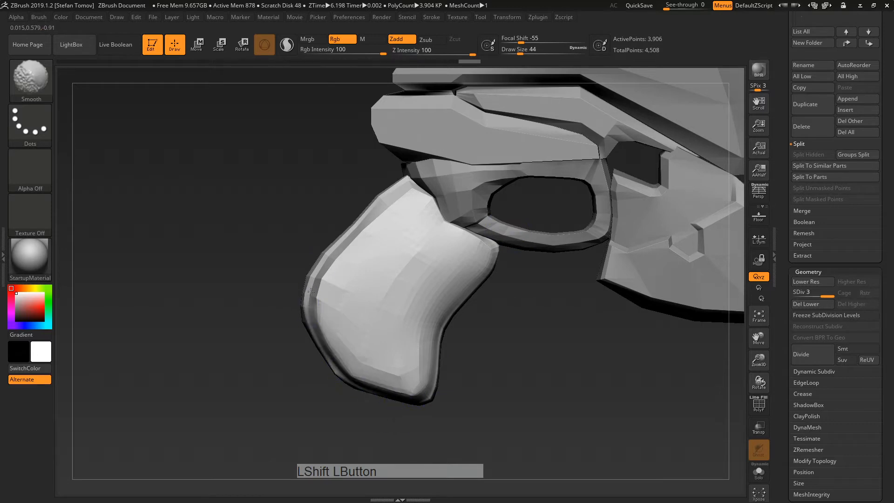
pyautogui.moveTo(311, 291)
pyautogui.keyDown('shift'); pyautogui.mouseDown()
pyautogui.moveTo(338, 240)
pyautogui.moveTo(409, 191)
pyautogui.moveTo(323, 278)
pyautogui.mouseUp(); pyautogui.keyUp('shift')
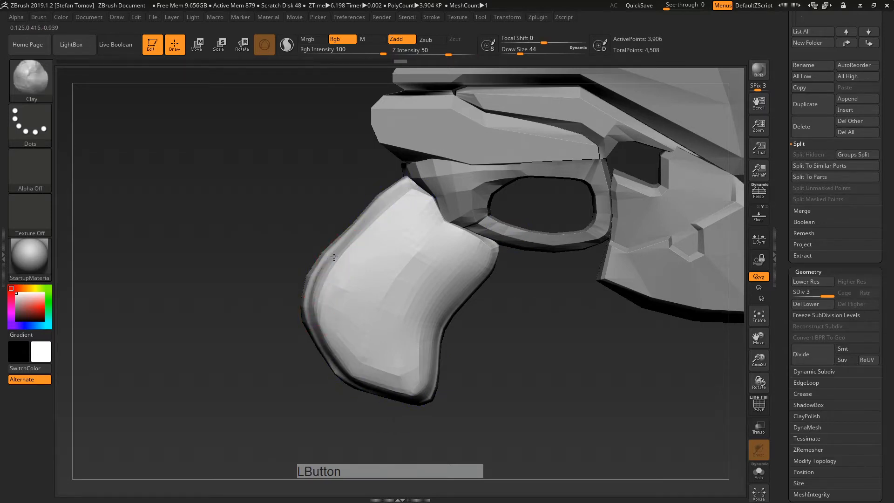
pyautogui.moveTo(486, 258); pyautogui.dragTo(487, 253)
pyautogui.moveTo(482, 320)
pyautogui.mouseDown()
pyautogui.moveTo(538, 340)
pyautogui.moveTo(500, 317)
pyautogui.mouseUp()
pyautogui.hotkey('ctrl', 'z')
pyautogui.hotkey('ctrl', 'z')
pyautogui.hotkey('ctrl', 'z')
pyautogui.hotkey('ctrl', 'z')
pyautogui.hotkey('ctrl', 'z')
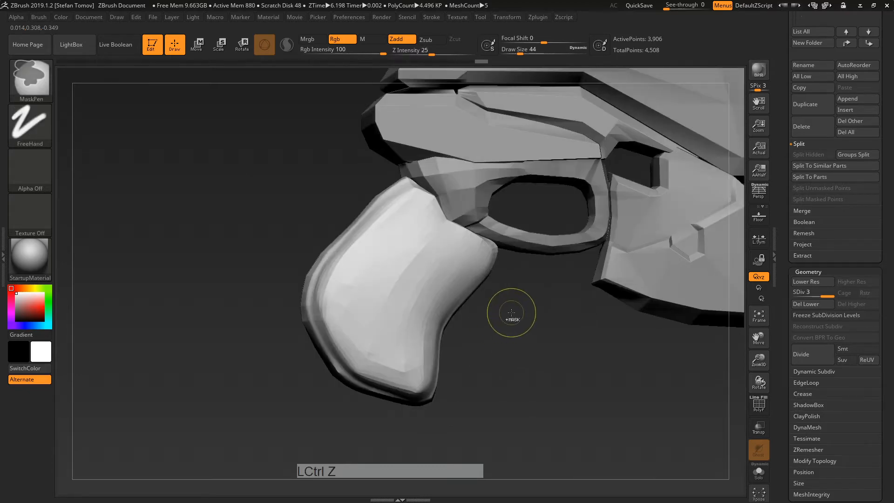
# Step: Undo the grip's strokes back to its lowest subdivision level with the PolyF wireframe shown
pyautogui.keyDown('alt'); pyautogui.moveTo(599, 285); pyautogui.dragTo(479, 301); pyautogui.keyUp('alt')
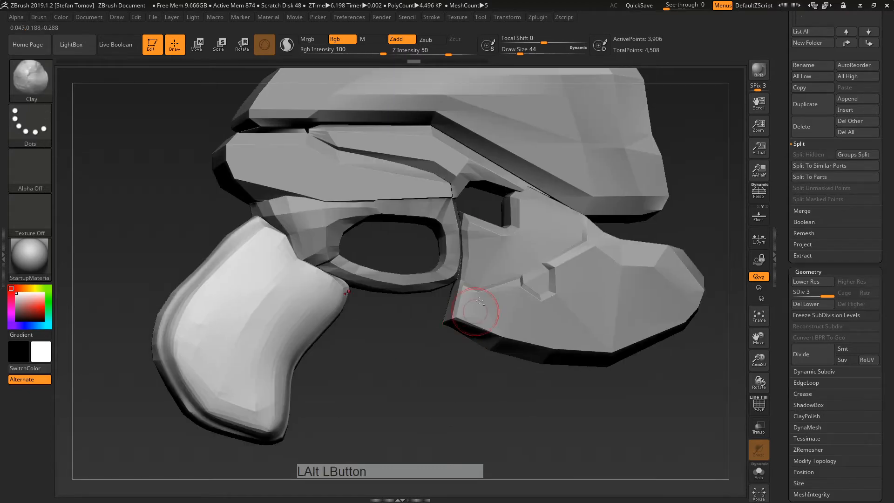
pyautogui.moveTo(383, 360); pyautogui.dragTo(542, 296)
pyautogui.hotkey('ctrl', 'z')
pyautogui.hotkey('ctrl', 'z')
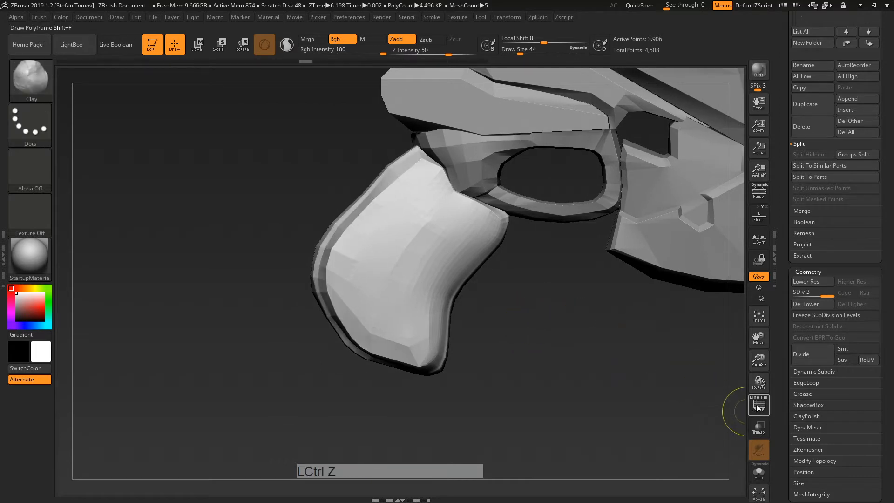
pyautogui.hotkey('shift', 'f')
pyautogui.hotkey('ctrl', 'z')
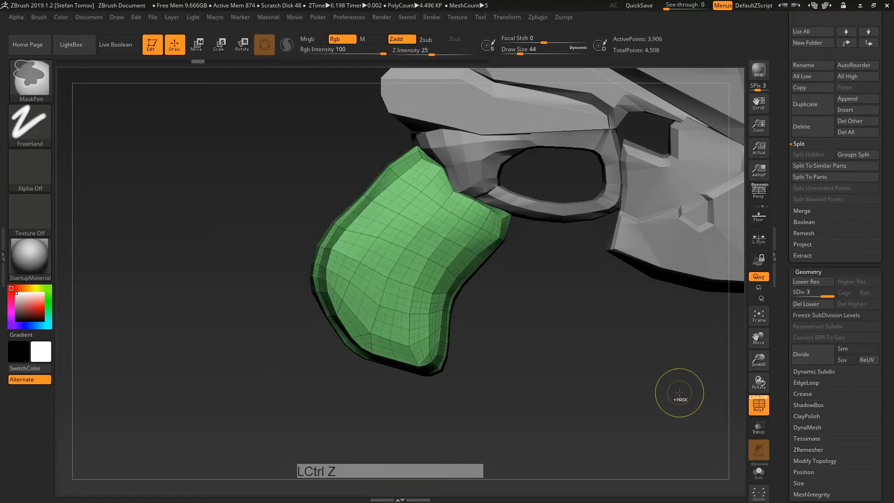
pyautogui.hotkey('ctrl', 'z')
# Step: Hide the wireframe, frame the grip's underside, and press D to request Dynamic Subdiv
pyautogui.click(653, 370)
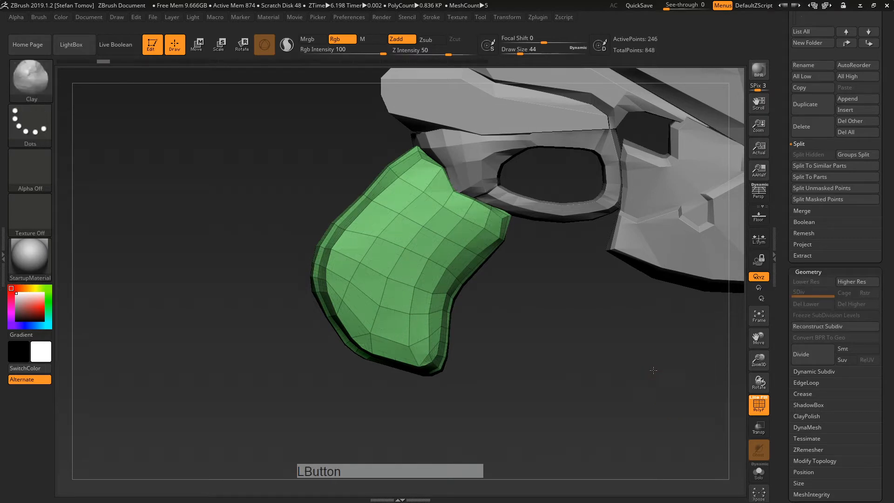
pyautogui.keyDown('alt'); pyautogui.moveTo(648, 370); pyautogui.dragTo(677, 374); pyautogui.keyUp('alt')
pyautogui.click(757, 408)
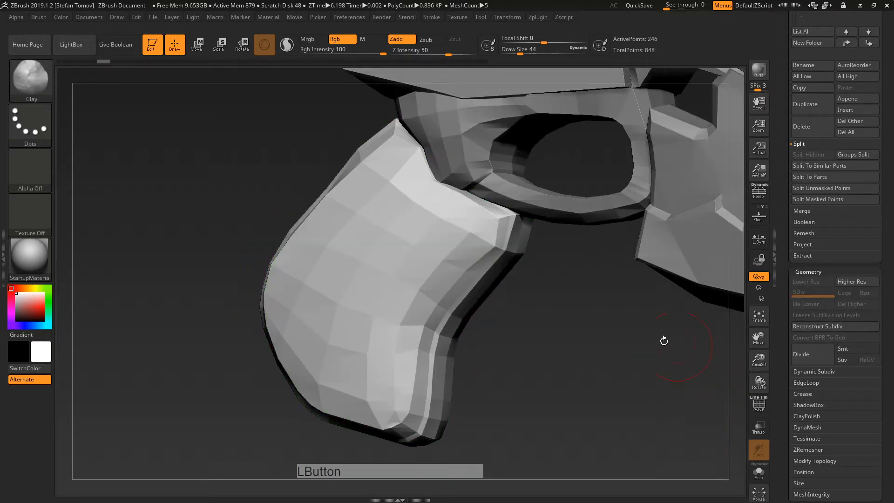
pyautogui.keyDown('alt'); pyautogui.moveTo(475, 235); pyautogui.dragTo(575, 236, button='right'); pyautogui.keyUp('alt')
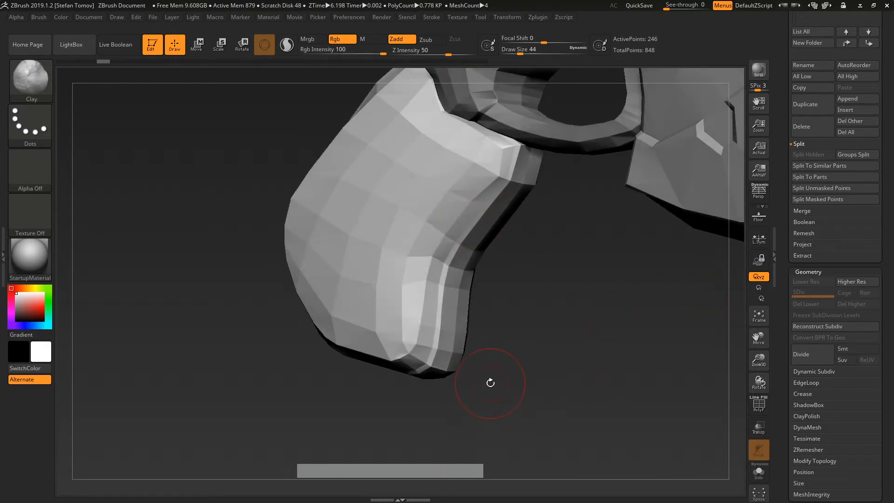
pyautogui.press('d')
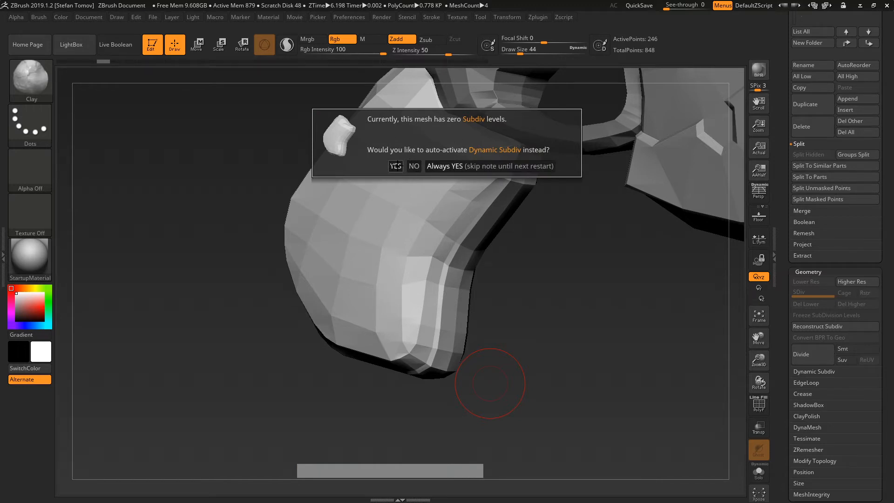
# Step: Accept Dynamic Subdiv, toggle Dynamic on and off to compare, and leave it off
pyautogui.click(395, 166)
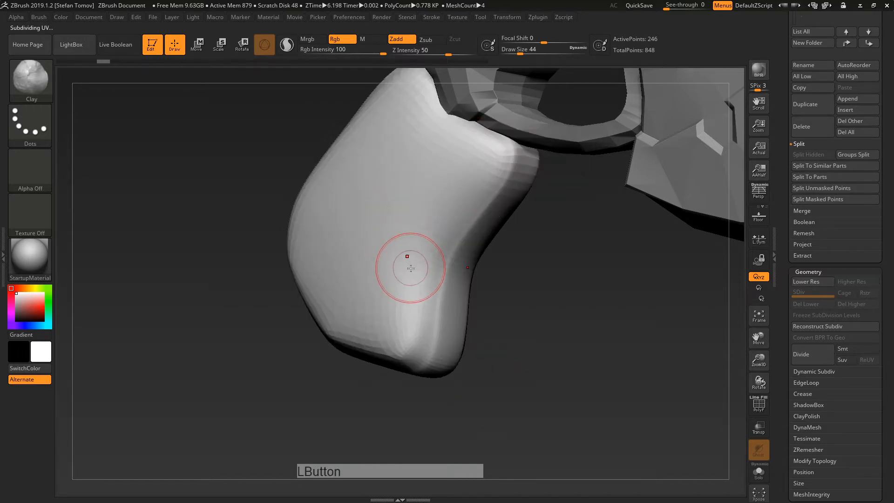
pyautogui.moveTo(409, 255); pyautogui.dragTo(740, 296)
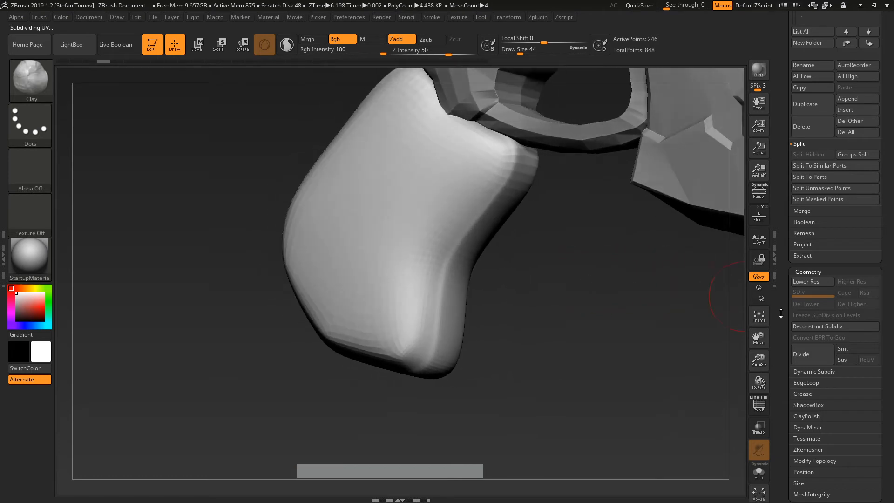
pyautogui.moveTo(785, 350); pyautogui.dragTo(792, 324)
pyautogui.keyDown('shift'); pyautogui.click(802, 339); pyautogui.keyUp('shift')
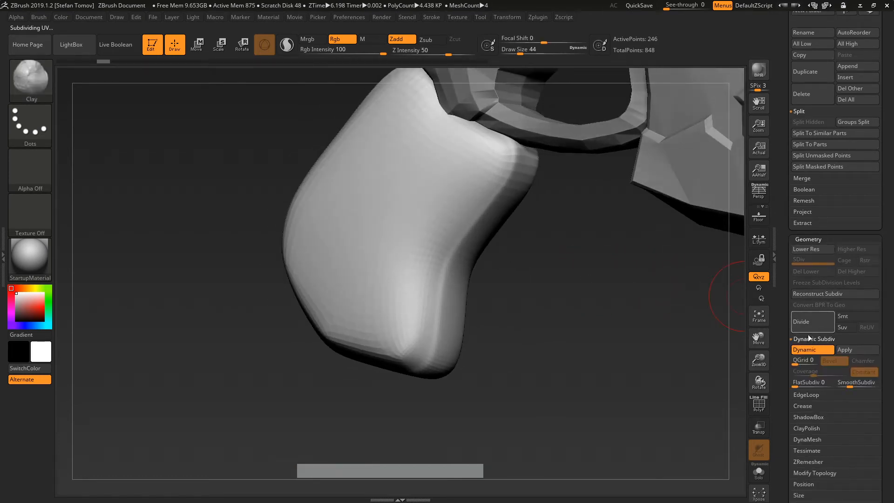
pyautogui.click(804, 349)
pyautogui.click(804, 349)
pyautogui.click(804, 349)
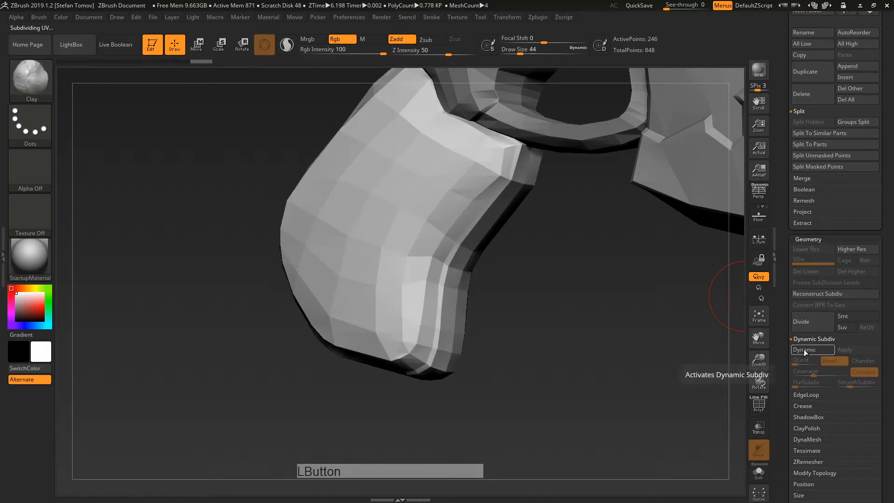
pyautogui.click(803, 349)
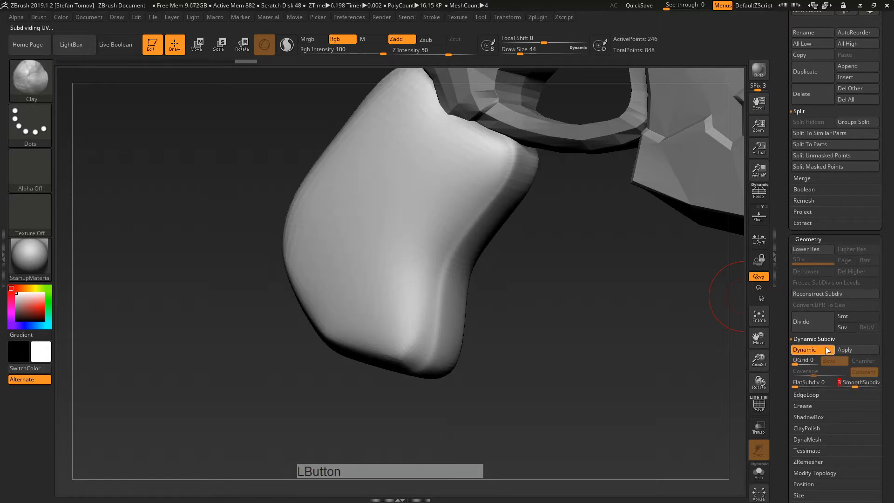
pyautogui.click(820, 350)
pyautogui.click(820, 349)
pyautogui.click(819, 350)
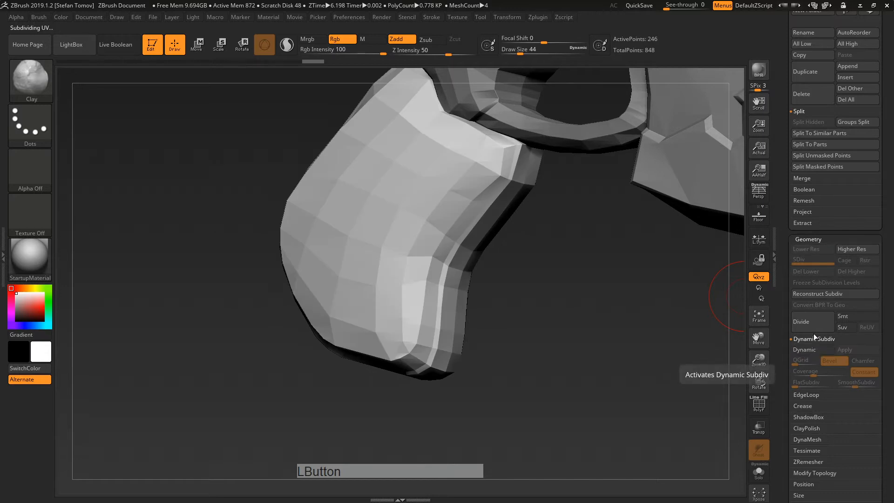
pyautogui.click(812, 349)
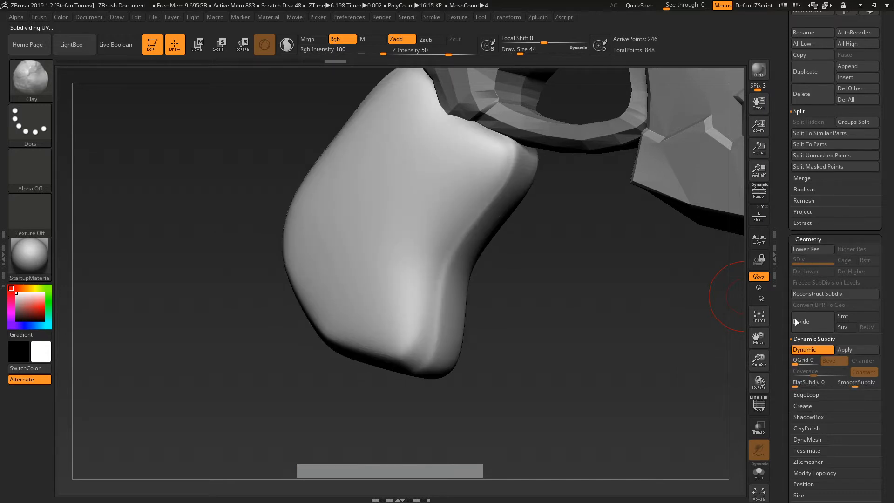
pyautogui.click(809, 353)
# Step: Show the PolyF wireframe on the faceted grip, view it side-on, and open the brush library
pyautogui.moveTo(651, 326)
pyautogui.mouseDown()
pyautogui.moveTo(652, 300)
pyautogui.moveTo(643, 348)
pyautogui.moveTo(544, 339)
pyautogui.moveTo(653, 321)
pyautogui.mouseUp()
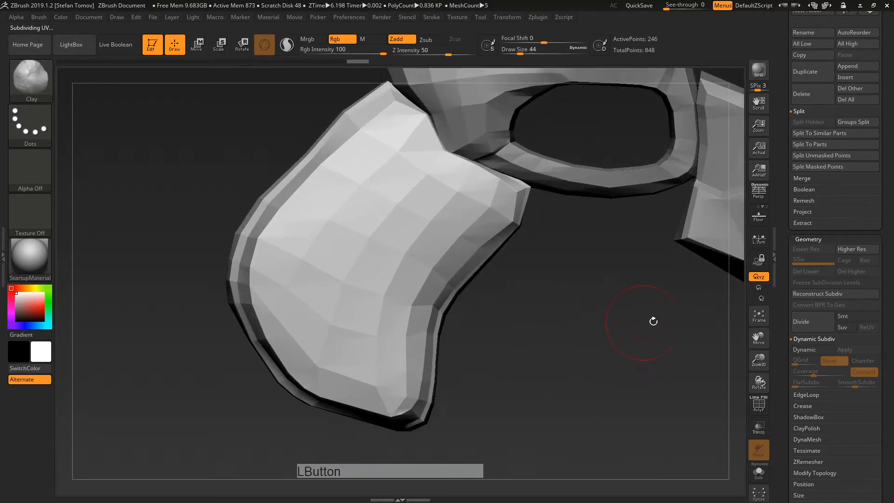
pyautogui.click(759, 408)
pyautogui.moveTo(605, 307); pyautogui.dragTo(736, 388)
pyautogui.moveTo(570, 275); pyautogui.dragTo(574, 270)
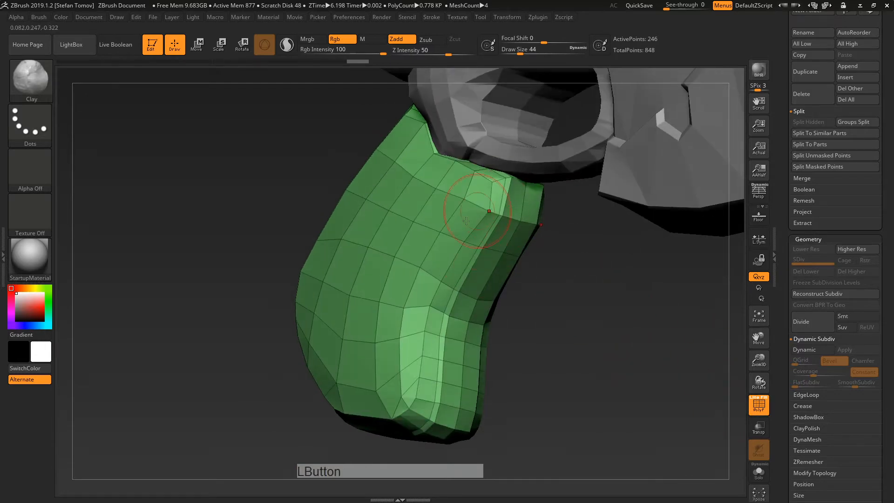
pyautogui.moveTo(554, 309); pyautogui.dragTo(555, 317)
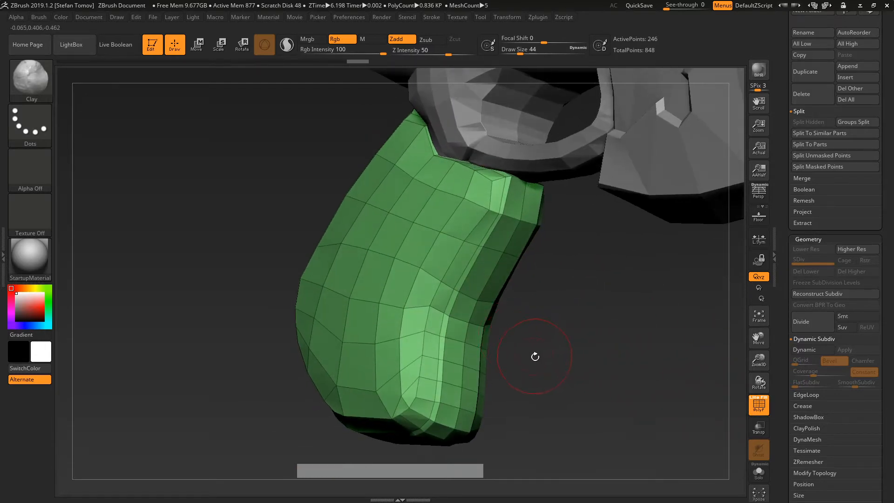
pyautogui.press('b')
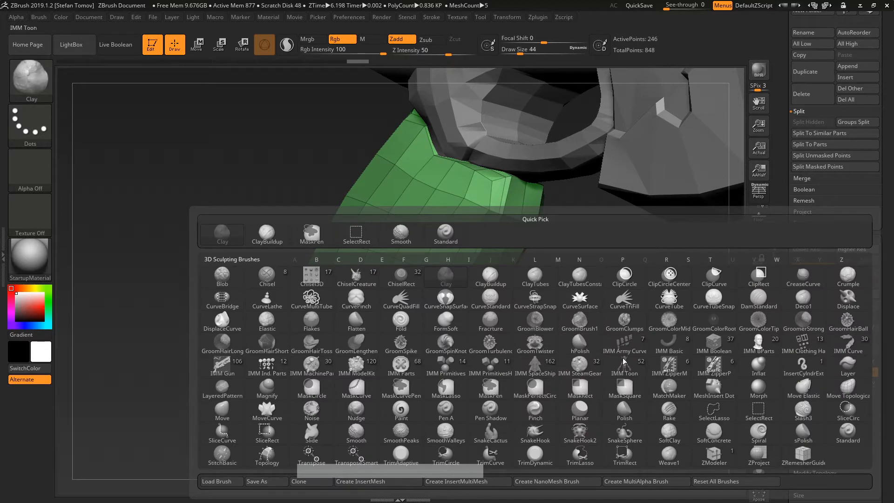
# Step: Select the ZModeler brush, frame the green grip, and reduce draw size from 44 to 1
pyautogui.click(714, 454)
pyautogui.moveTo(569, 303); pyautogui.dragTo(564, 329)
pyautogui.keyDown('alt'); pyautogui.moveTo(565, 328); pyautogui.dragTo(556, 272); pyautogui.keyUp('alt')
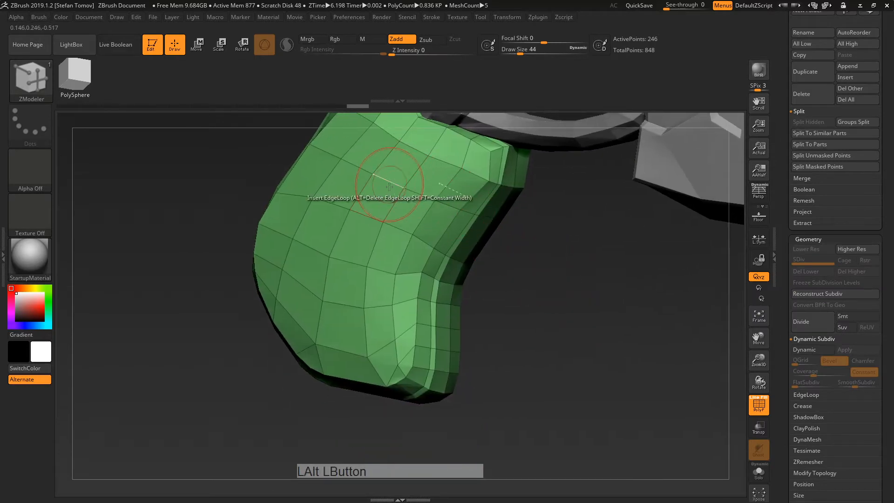
pyautogui.keyDown('alt'); pyautogui.moveTo(409, 305); pyautogui.dragTo(461, 264, button='right'); pyautogui.keyUp('alt')
pyautogui.press('s')
pyautogui.moveTo(434, 259); pyautogui.dragTo(413, 263)
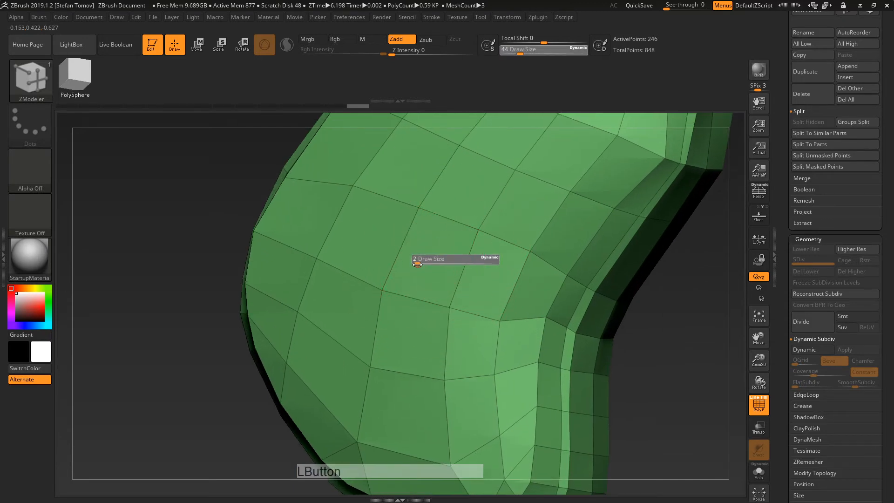
pyautogui.moveTo(452, 256)
pyautogui.mouseDown(button='right')
pyautogui.moveTo(444, 264)
pyautogui.moveTo(470, 261)
pyautogui.moveTo(443, 280)
pyautogui.mouseUp(button='right')
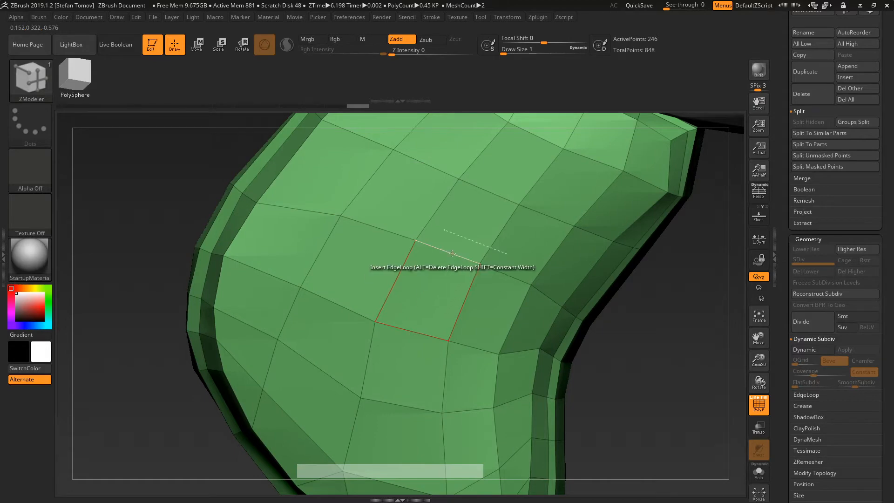
pyautogui.moveTo(417, 240)
pyautogui.mouseDown(button='right')
pyautogui.moveTo(399, 238)
pyautogui.moveTo(414, 240)
pyautogui.mouseUp(button='right')
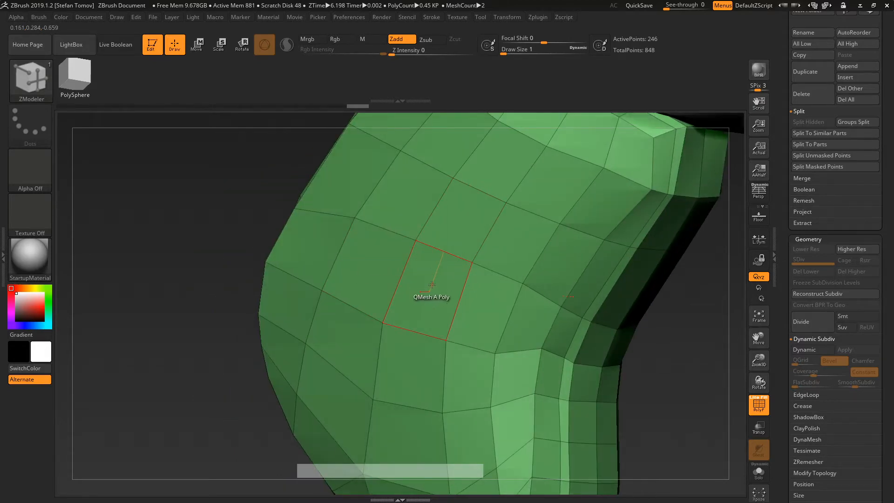
pyautogui.press('space')
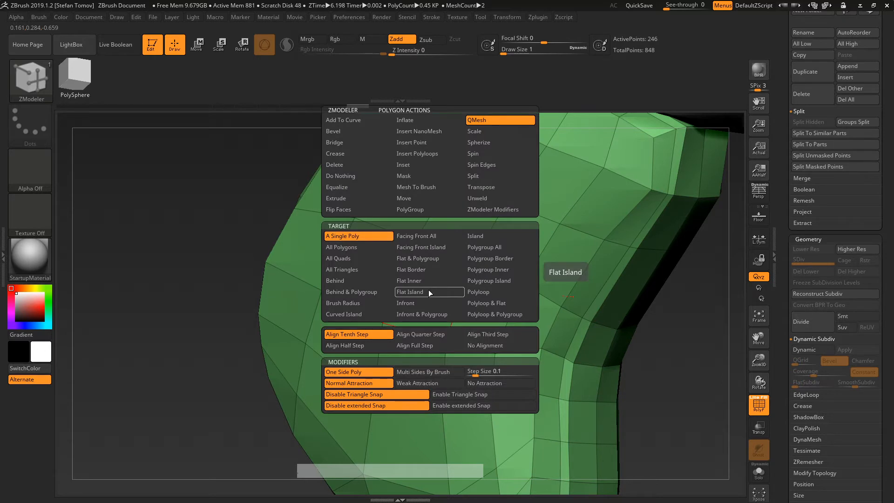
# Step: Browse the ZModeler action menus, then set the polygon and edge actions to Do Nothing
pyautogui.press('space')
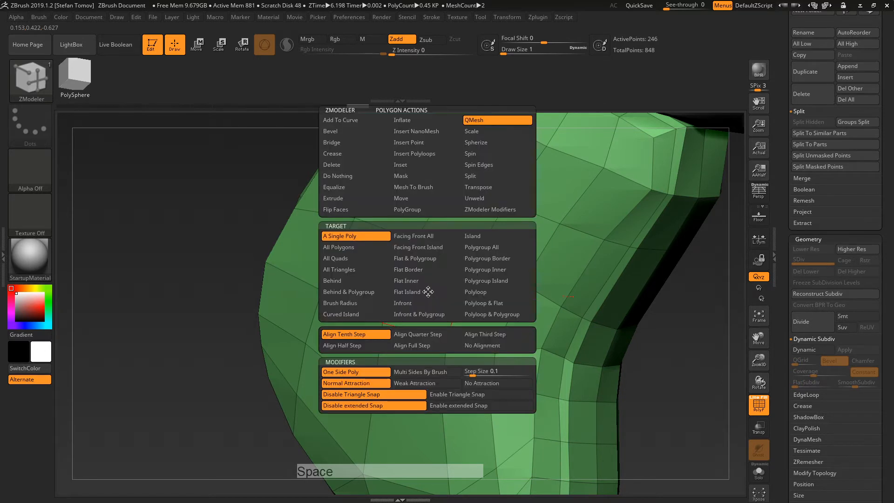
pyautogui.press('space')
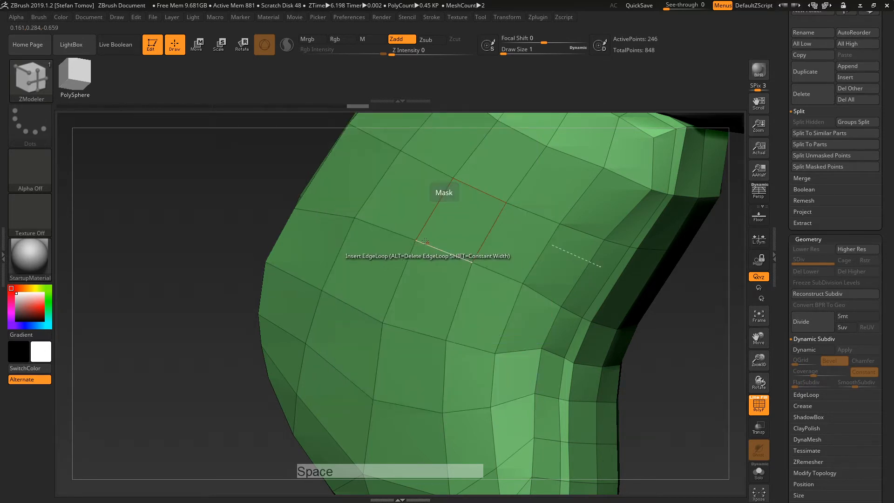
pyautogui.press('space')
pyautogui.click(415, 239)
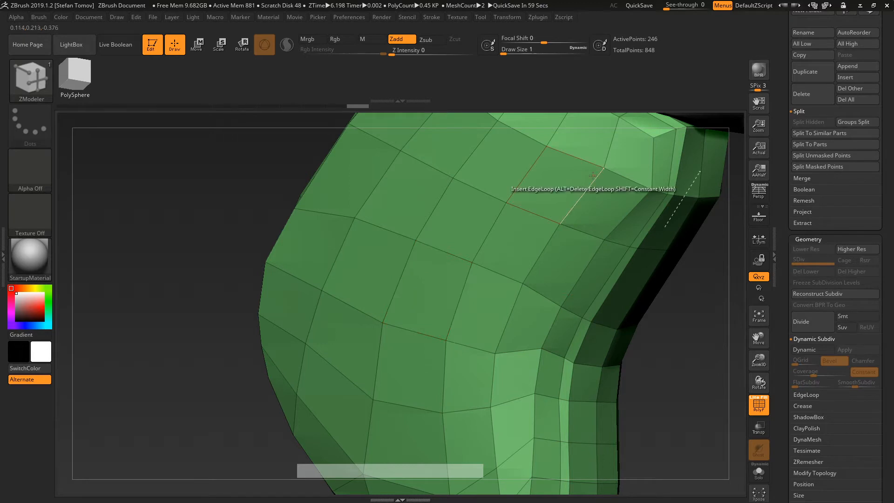
pyautogui.press('space')
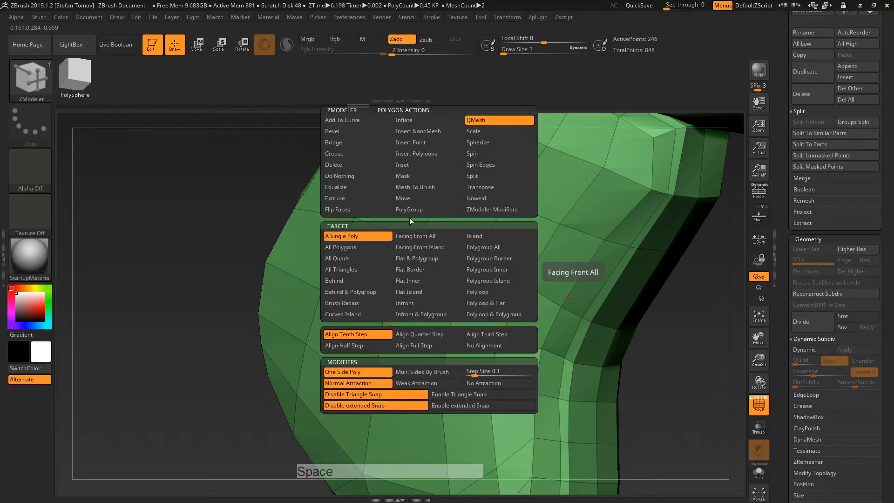
pyautogui.click(348, 177)
pyautogui.press('space')
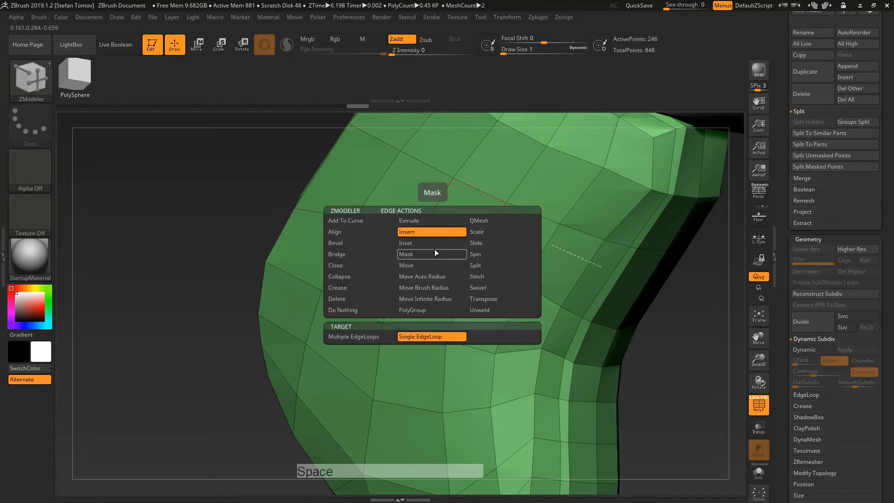
pyautogui.click(351, 310)
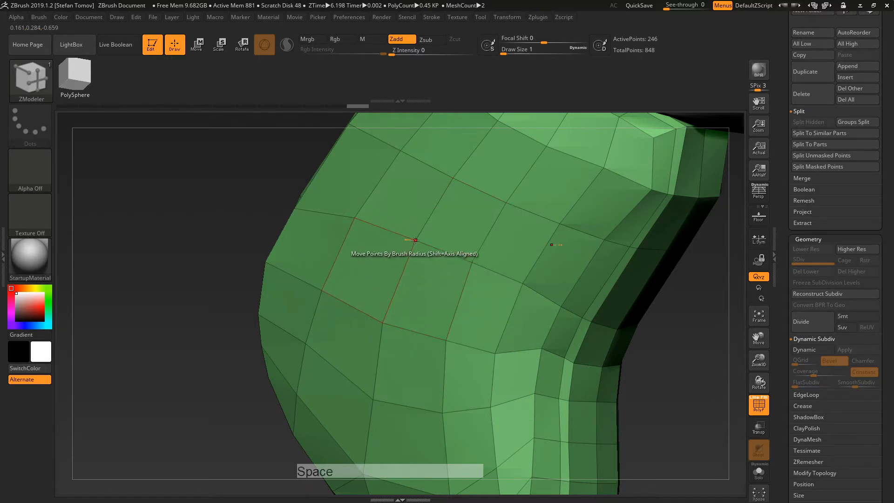
# Step: Set another action to Do Nothing and confirm clicking an edge leaves the grip unchanged
pyautogui.press('space')
pyautogui.click(362, 272)
pyautogui.click(422, 231)
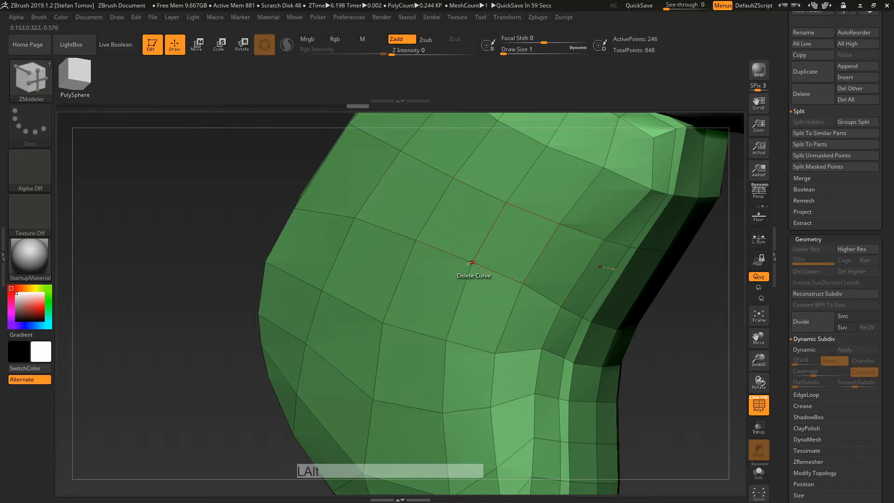
pyautogui.keyDown('alt'); pyautogui.moveTo(523, 198); pyautogui.dragTo(417, 311, button='right'); pyautogui.keyUp('alt')
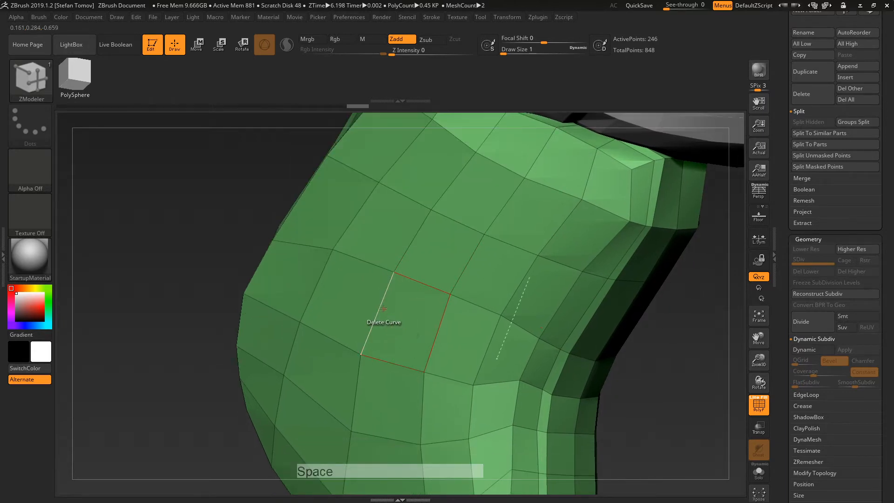
pyautogui.press('space')
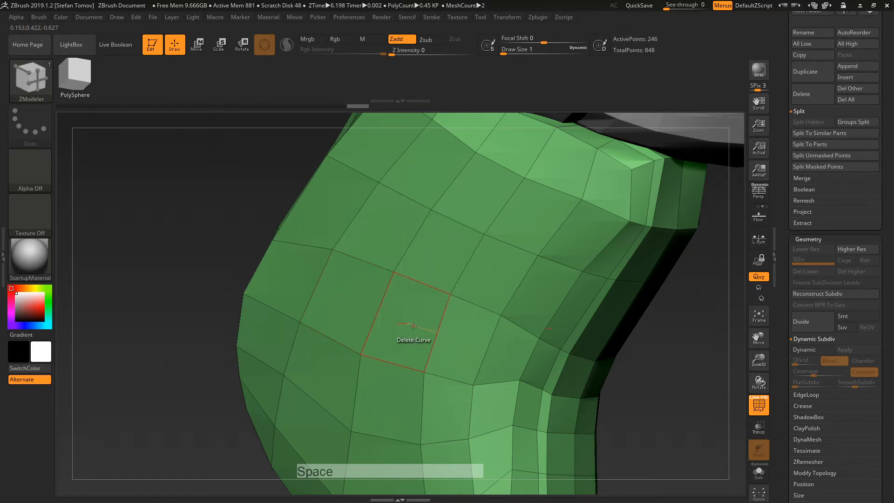
pyautogui.press('space')
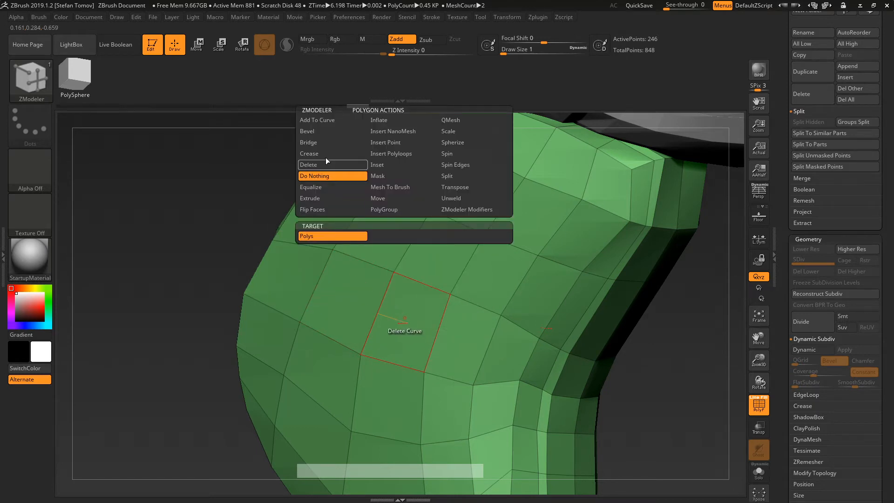
# Step: Choose the PolyGroup polygon action and turn one upper-face grip polygon red
pyautogui.click(387, 210)
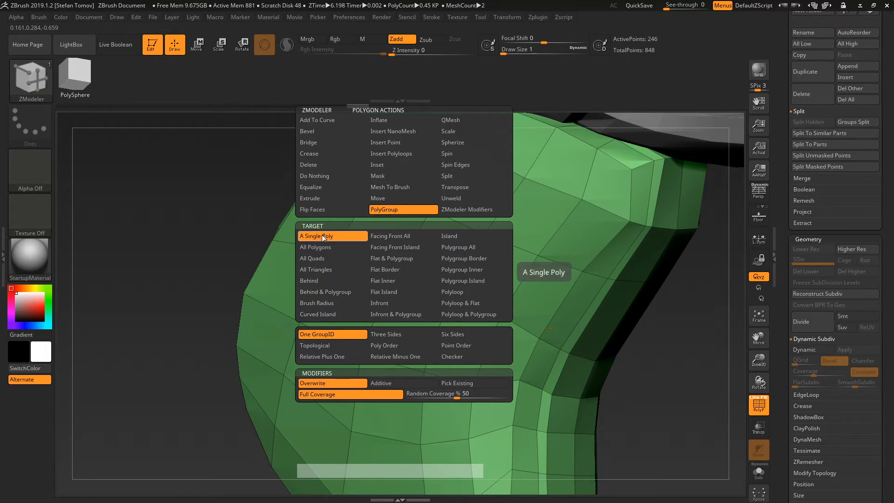
pyautogui.click(438, 251)
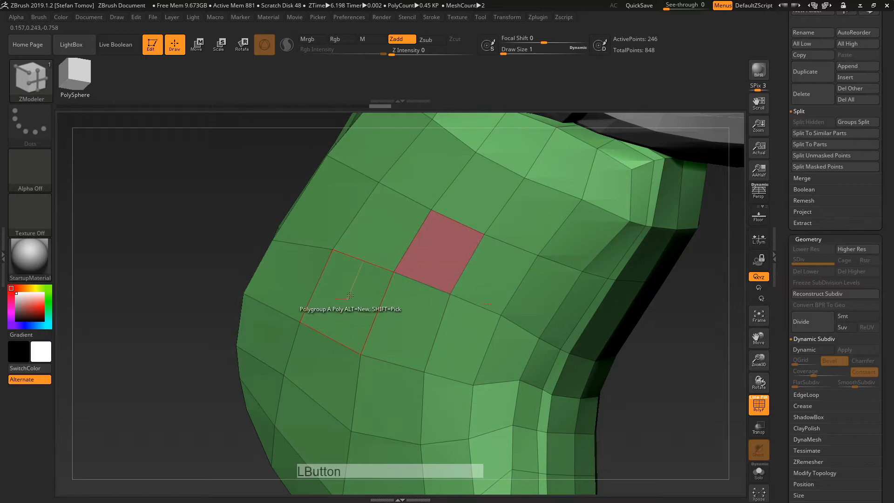
# Step: Polygroup two more grip polygons, then undo both assignments
pyautogui.click(350, 296)
pyautogui.click(495, 289)
pyautogui.hotkey('ctrl', 'z')
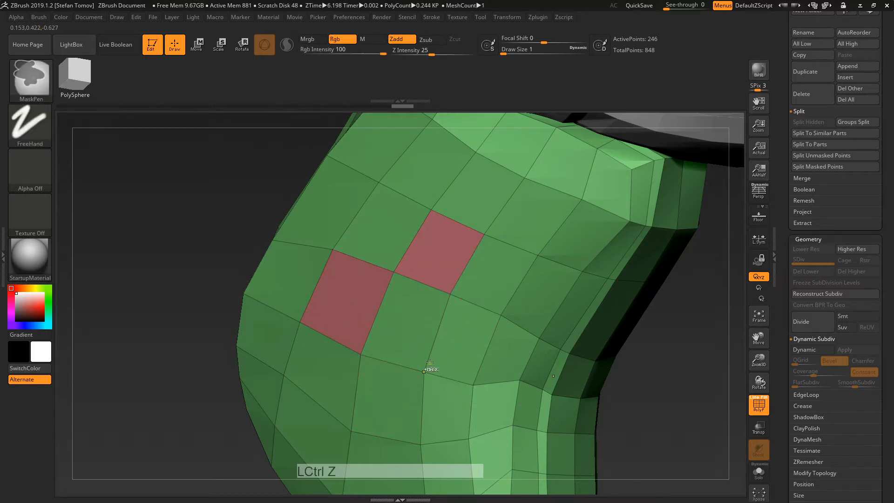
pyautogui.hotkey('ctrl', 'z')
pyautogui.hotkey('ctrl', 'z')
# Step: Switch the PolyGroup target to polyloops and try grouping several loop bands, undoing each
pyautogui.press('space')
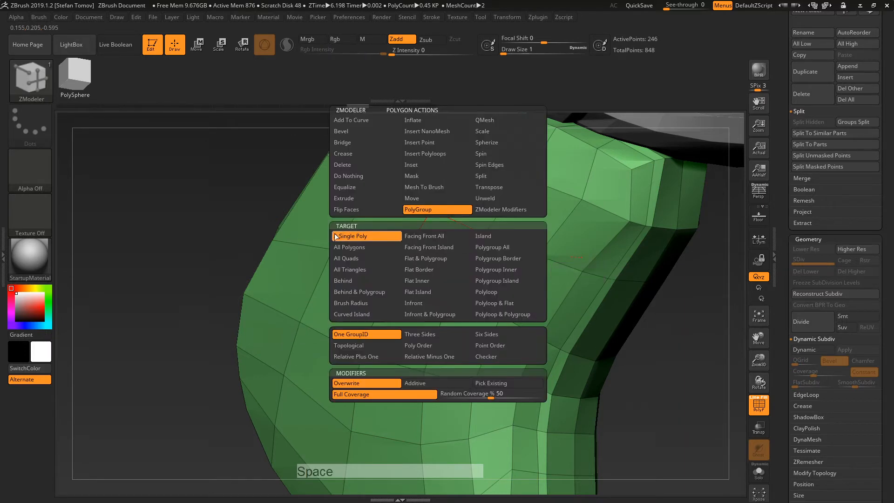
pyautogui.click(493, 292)
pyautogui.press('space')
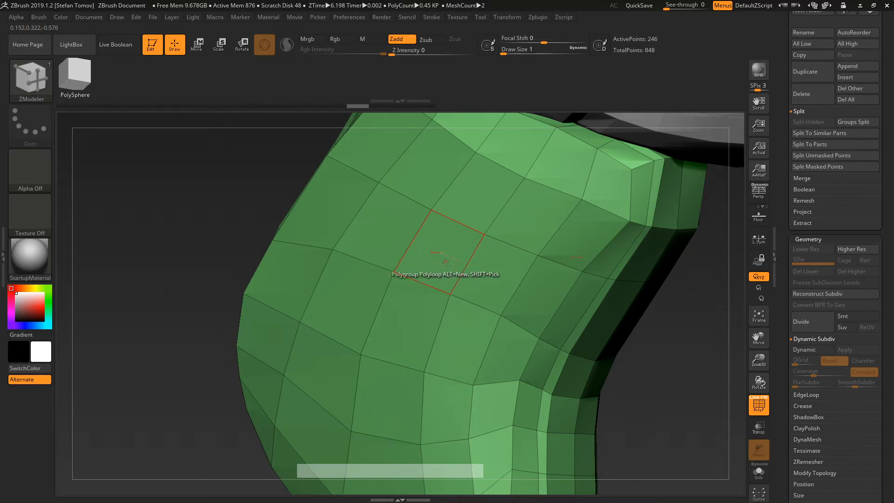
pyautogui.click(441, 306)
pyautogui.hotkey('ctrl', 'z')
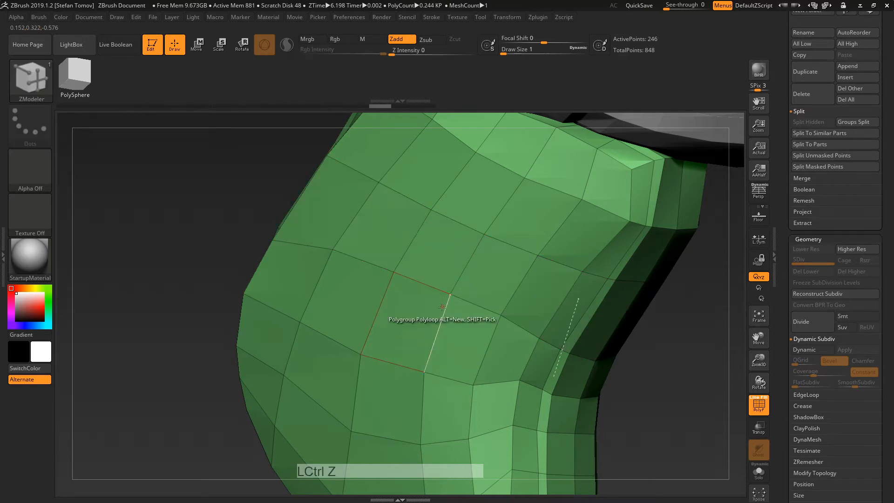
pyautogui.click(442, 334)
pyautogui.hotkey('ctrl', 'z')
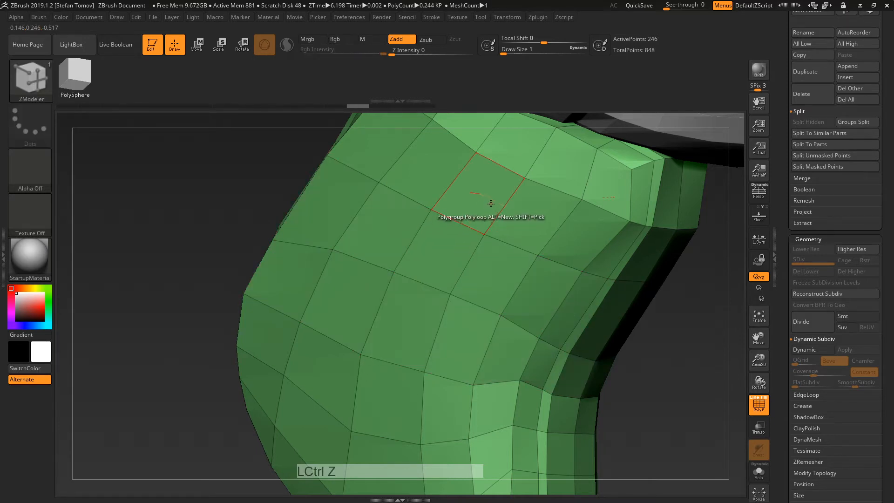
pyautogui.click(491, 203)
pyautogui.click(456, 211)
pyautogui.hotkey('ctrl', 'z')
pyautogui.hotkey('ctrl', 'z')
# Step: Switch the target to A Single Poly and back to polyloops, previewing the loop
pyautogui.press('space')
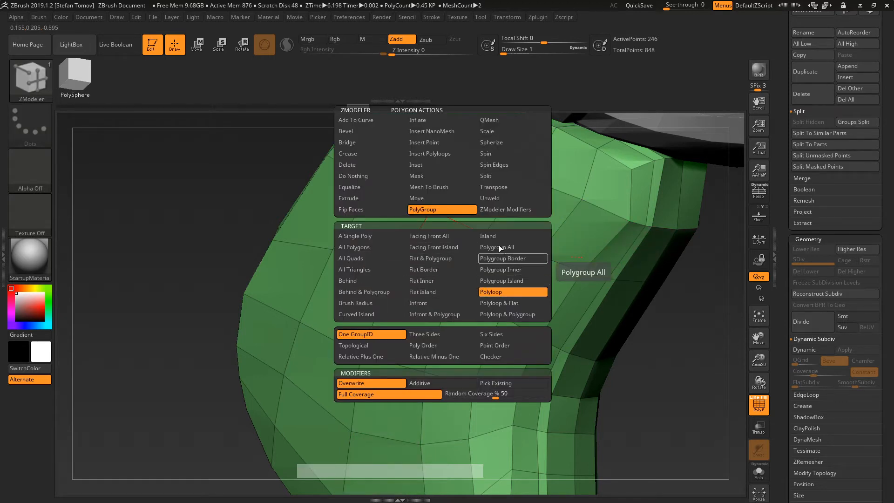
pyautogui.click(389, 235)
pyautogui.press('space')
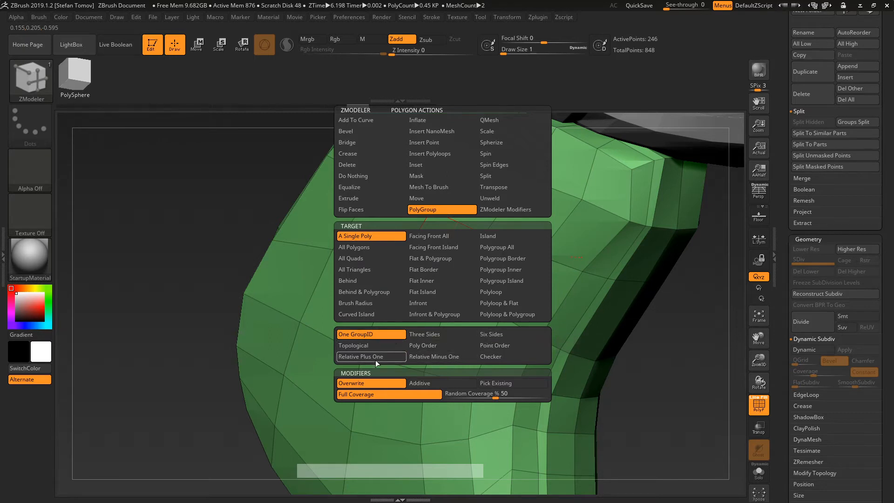
pyautogui.click(488, 291)
pyautogui.press('space')
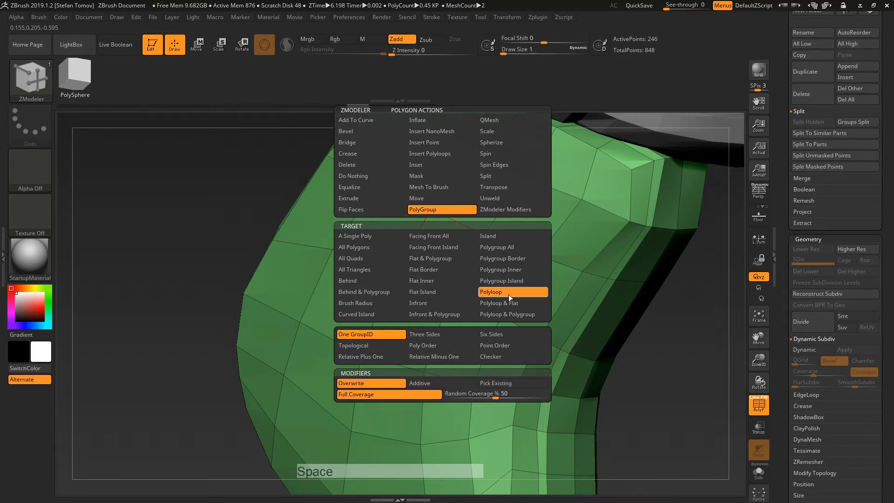
pyautogui.press('ctrl')
# Step: Try the Three Sides and Six Sides polyloop options on grip bands, undoing the result
pyautogui.press('space')
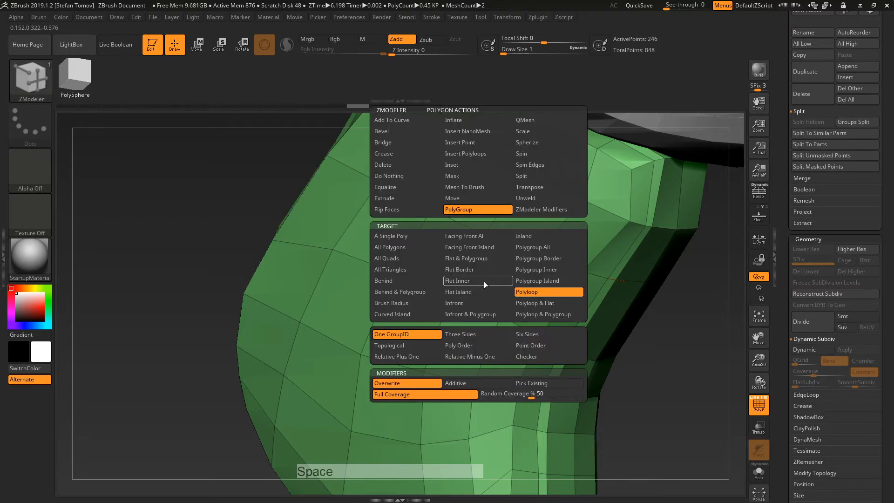
pyautogui.press('space')
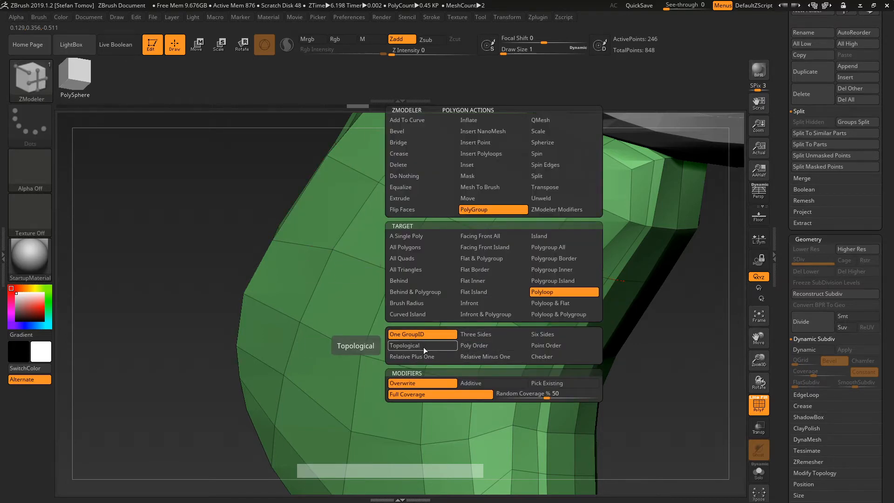
pyautogui.click(493, 335)
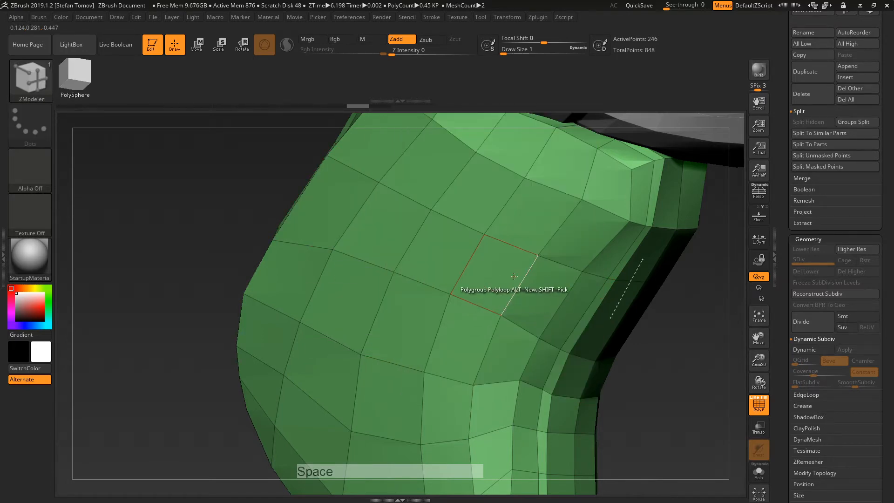
pyautogui.click(505, 279)
pyautogui.press('space')
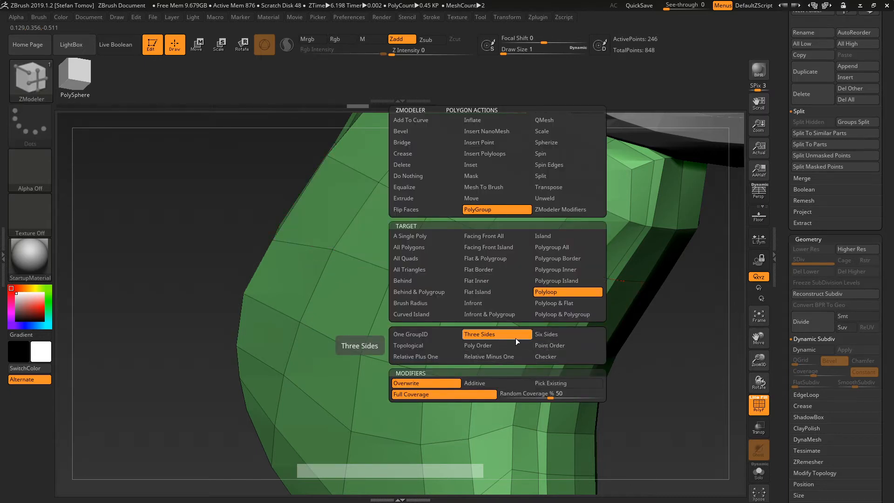
pyautogui.click(542, 335)
pyautogui.click(487, 279)
pyautogui.hotkey('ctrl', 'z')
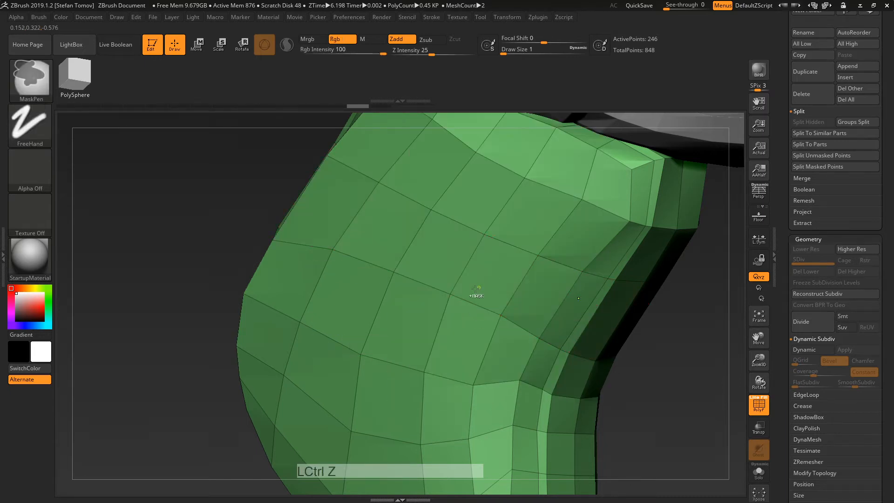
# Step: Set PolyGroup to One GroupID with A Single Poly target, after briefly trying the checker option
pyautogui.press('space')
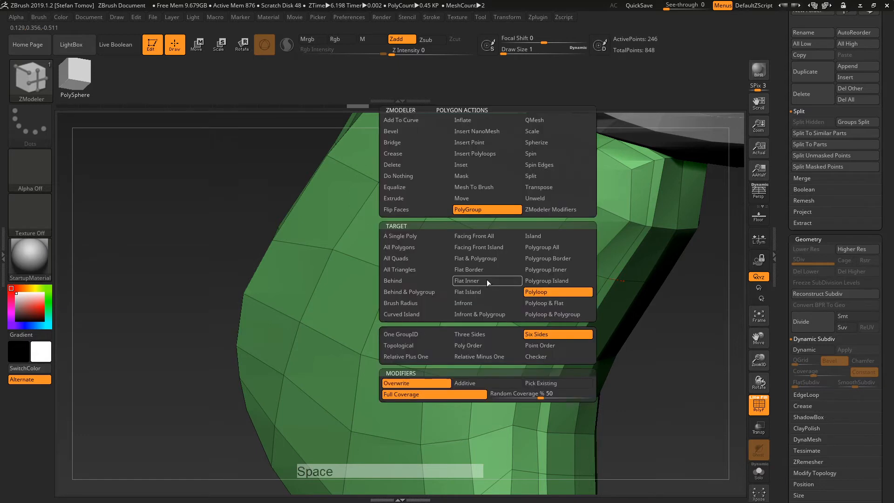
pyautogui.click(409, 334)
pyautogui.click(429, 237)
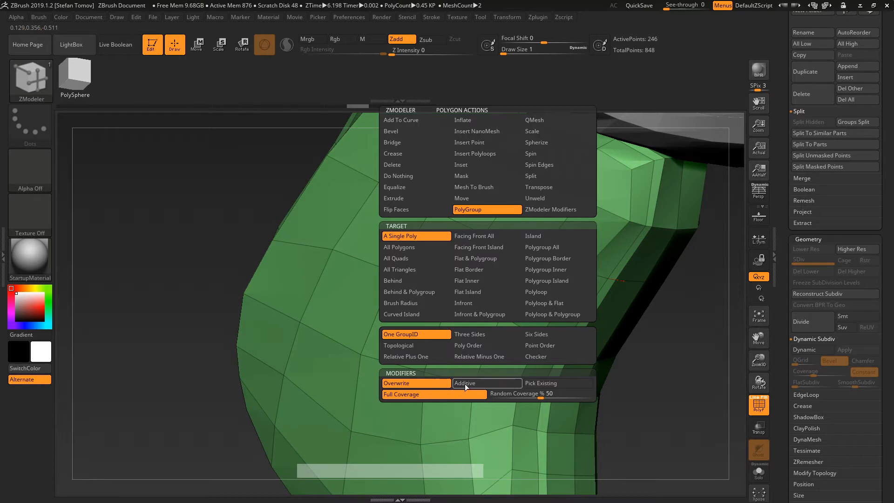
pyautogui.click(537, 357)
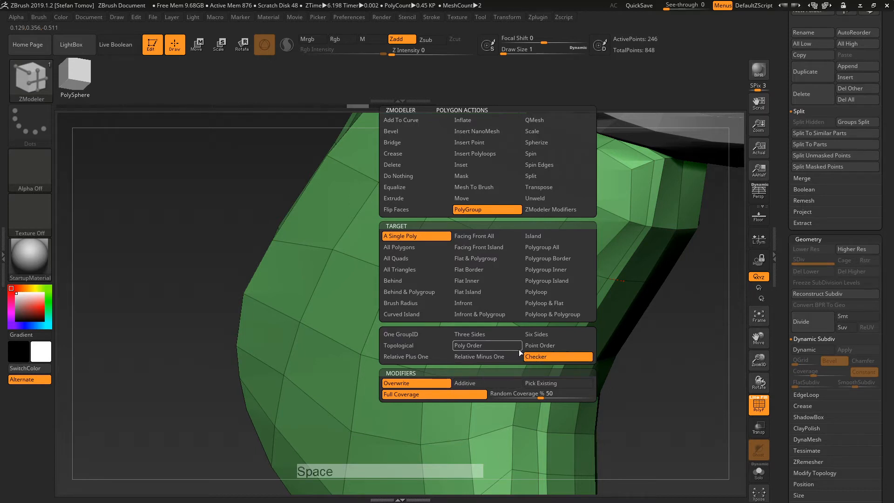
pyautogui.click(439, 334)
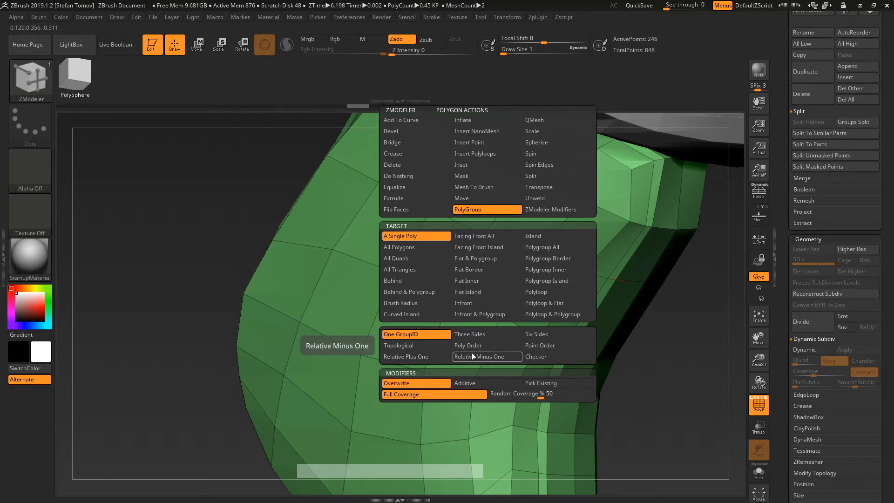
pyautogui.press('space')
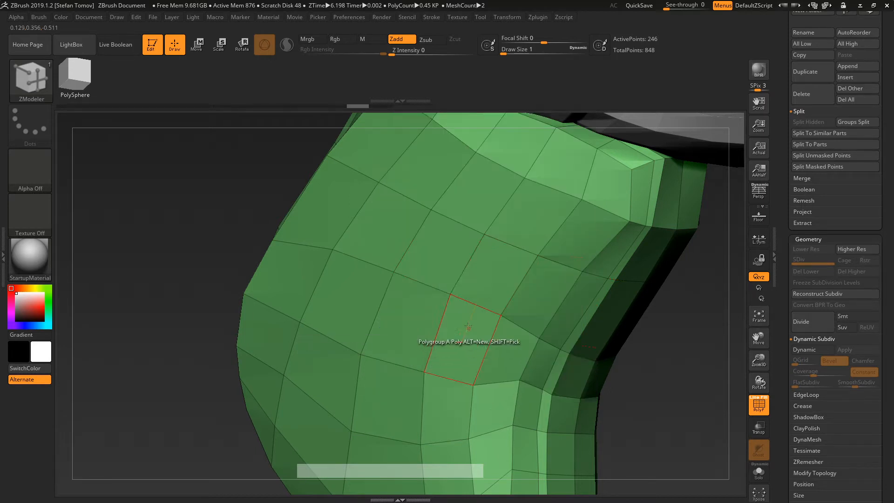
# Step: Mark two adjacent grip polygons as a new grey polygroup, redoing an undone first attempt
pyautogui.click(432, 242)
pyautogui.click(489, 276)
pyautogui.hotkey('ctrl', 'z')
pyautogui.hotkey('ctrl', 'z')
pyautogui.hotkey('ctrl', 'z')
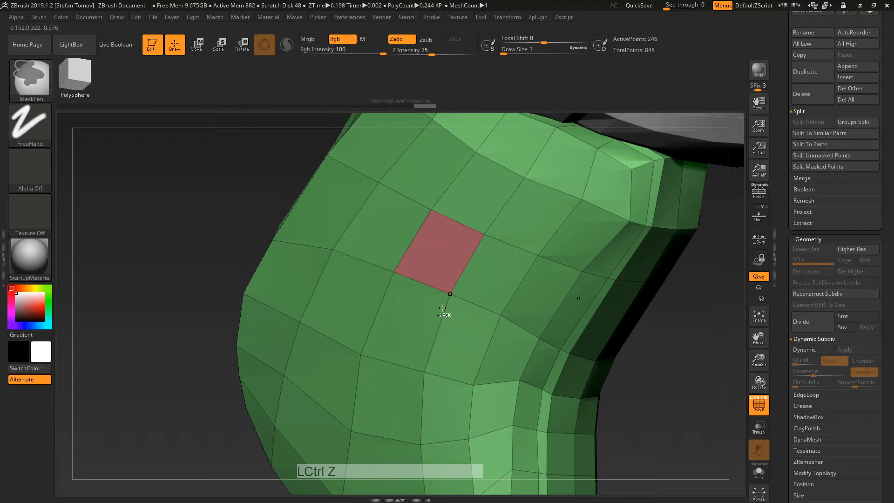
pyautogui.moveTo(440, 252)
pyautogui.keyDown('alt'); pyautogui.mouseDown()
pyautogui.moveTo(398, 332)
pyautogui.moveTo(386, 240)
pyautogui.mouseUp(); pyautogui.keyUp('alt')
pyautogui.press('space')
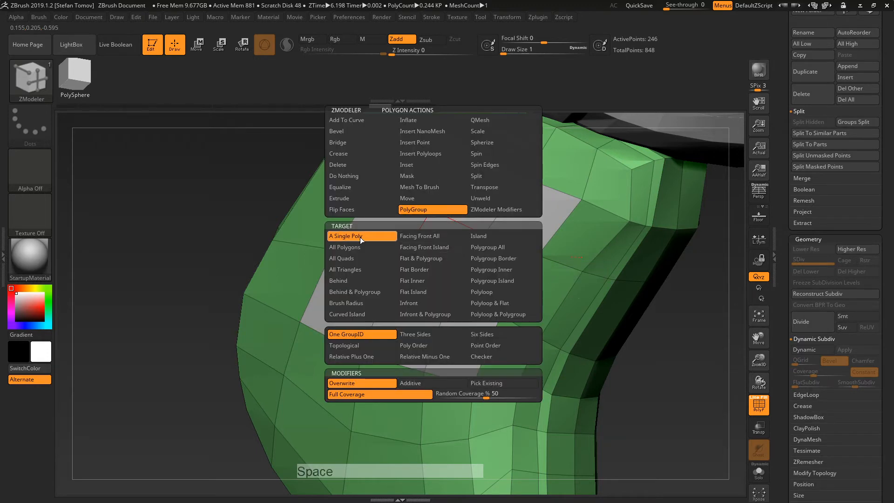
# Step: Try assigning new polygroups to grip polygons, undoing each attempt
pyautogui.click(437, 257)
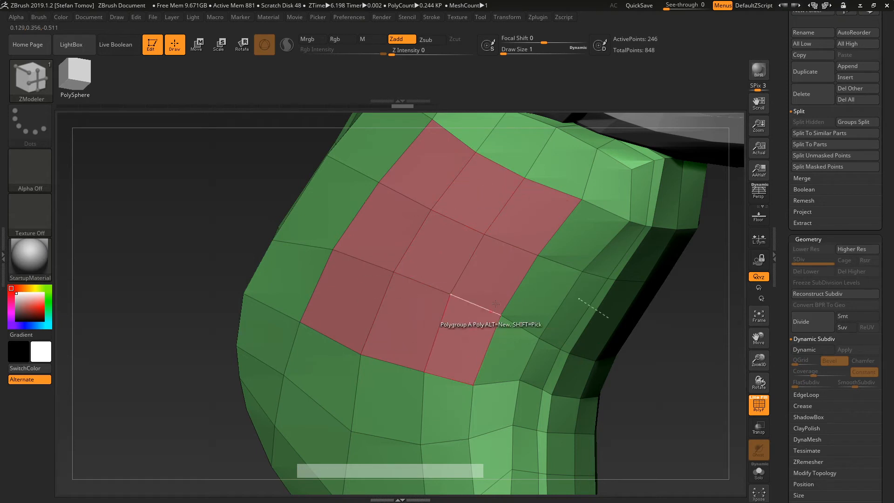
pyautogui.hotkey('ctrl', 'z')
pyautogui.hotkey('ctrl', 'z')
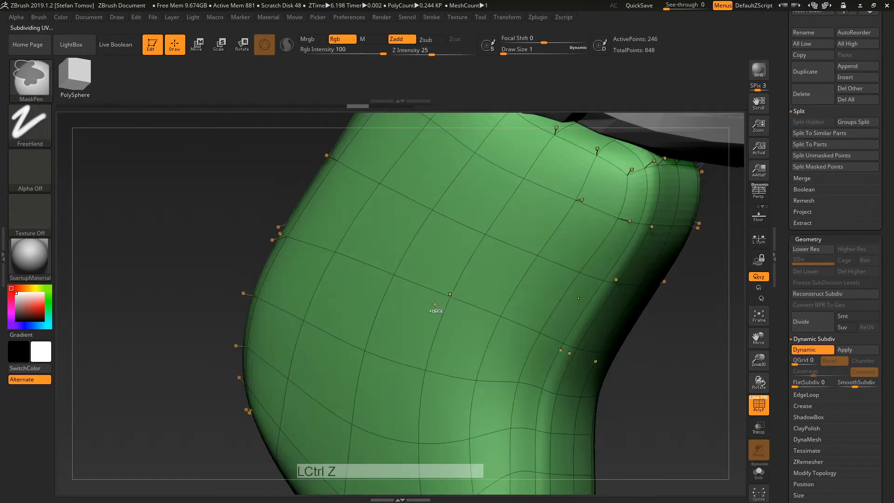
pyautogui.hotkey('ctrl', 'shift', 'z')
pyautogui.moveTo(333, 218)
pyautogui.keyDown('alt'); pyautogui.mouseDown()
pyautogui.moveTo(406, 316)
pyautogui.moveTo(363, 321)
pyautogui.moveTo(535, 325)
pyautogui.mouseUp(); pyautogui.keyUp('alt')
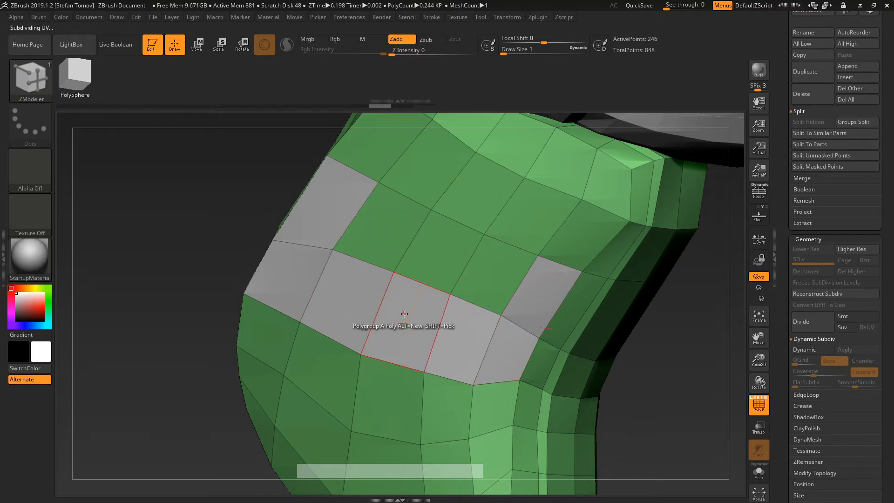
pyautogui.hotkey('ctrl', 'z')
pyautogui.hotkey('ctrl', 'z')
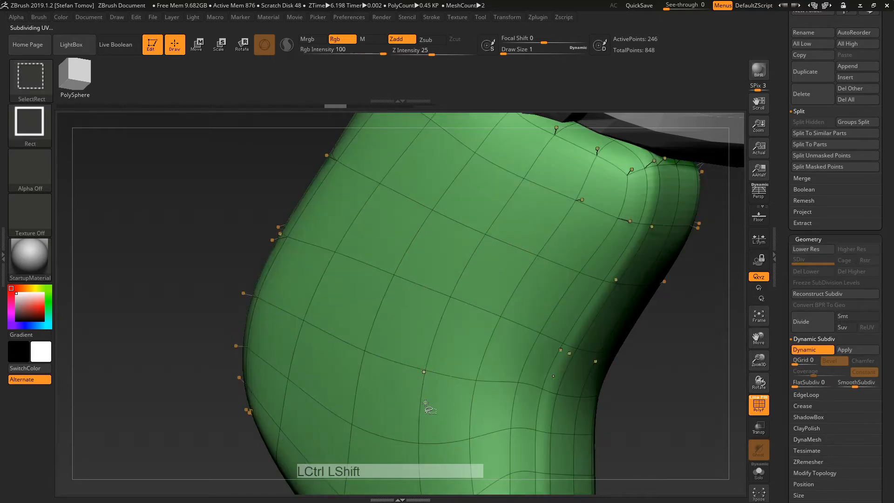
pyautogui.hotkey('ctrl', 'shift', 'z')
pyautogui.keyDown('alt'); pyautogui.moveTo(429, 266); pyautogui.dragTo(432, 287); pyautogui.keyUp('alt')
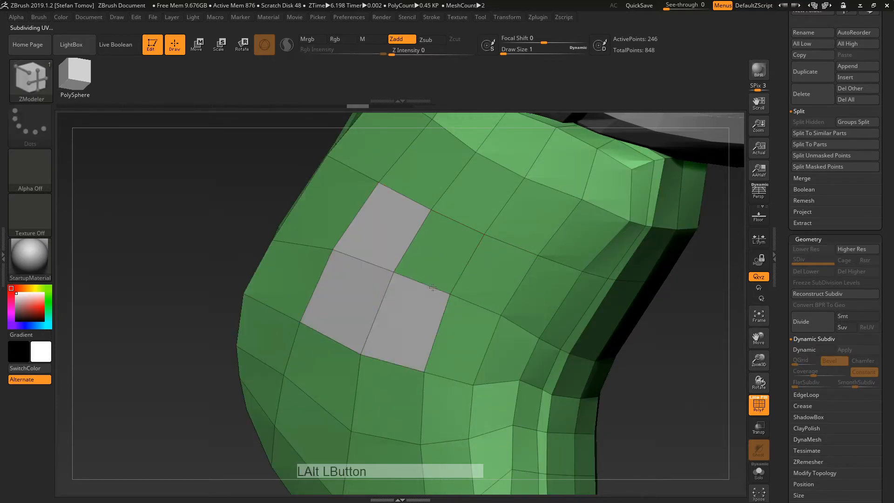
pyautogui.hotkey('ctrl', 'z')
# Step: Use the ZModeler polygon action to cycle one polygon through new polygroups, ending back in green
pyautogui.press('space')
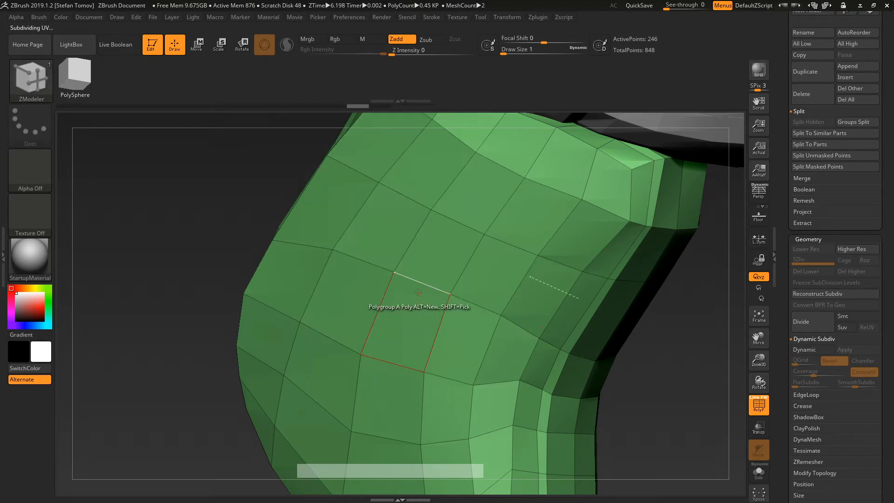
pyautogui.press('space')
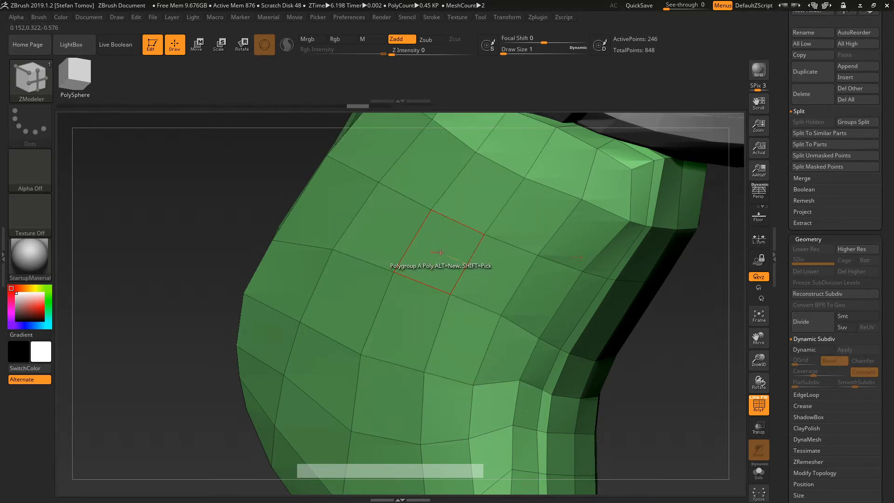
pyautogui.click(440, 254)
pyautogui.keyDown('alt'); pyautogui.click(441, 254); pyautogui.keyUp('alt')
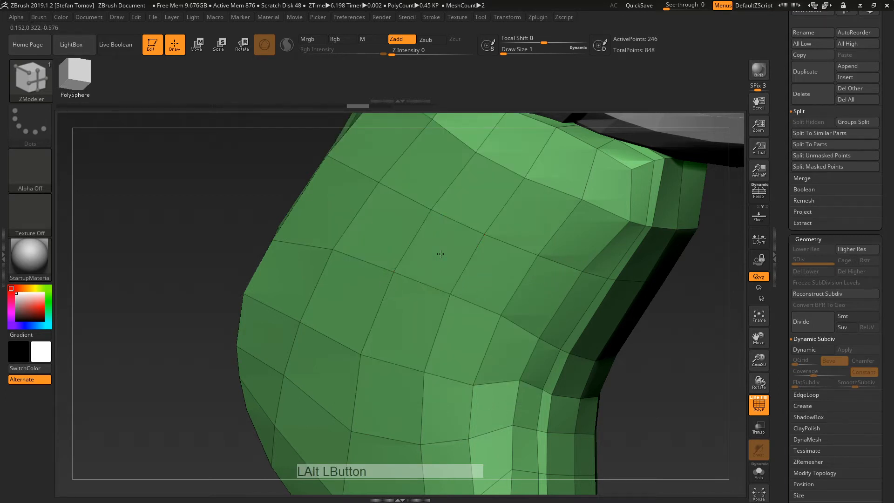
pyautogui.click(440, 255)
pyautogui.click(440, 254)
pyautogui.keyDown('alt'); pyautogui.click(440, 254); pyautogui.keyUp('alt')
pyautogui.click(441, 254)
pyautogui.keyDown('alt'); pyautogui.click(440, 254); pyautogui.keyUp('alt')
pyautogui.keyDown('alt'); pyautogui.click(440, 254); pyautogui.keyUp('alt')
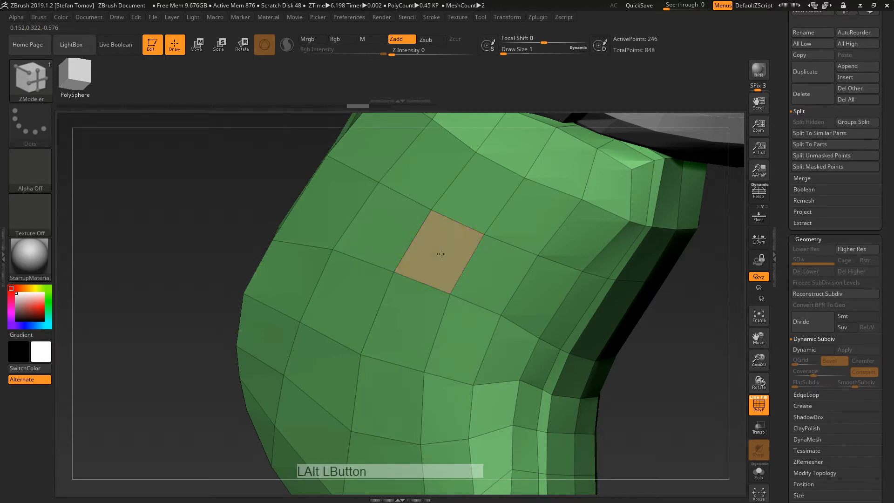
pyautogui.click(441, 253)
pyautogui.keyDown('shift'); pyautogui.click(440, 253); pyautogui.keyUp('shift')
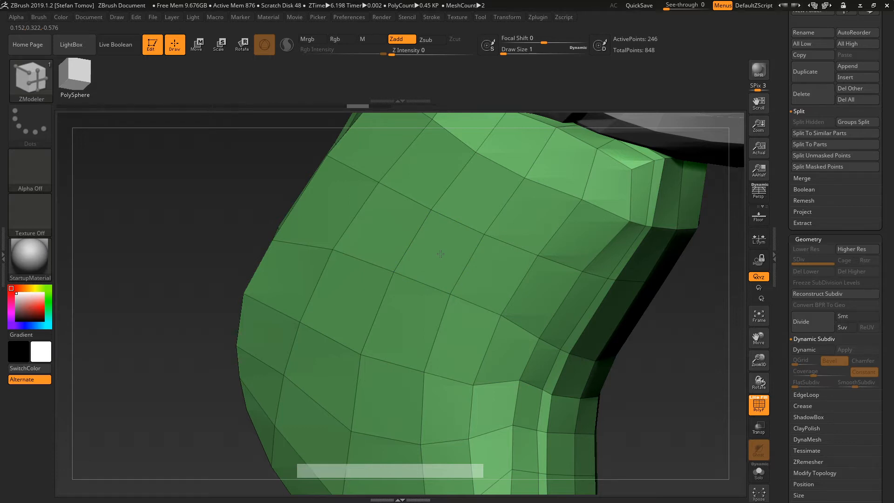
# Step: Group three-polygon strips into a blue polygroup, then return them to the green group
pyautogui.moveTo(391, 229)
pyautogui.keyDown('alt'); pyautogui.mouseDown()
pyautogui.moveTo(347, 300)
pyautogui.moveTo(325, 361)
pyautogui.mouseUp(); pyautogui.keyUp('alt')
pyautogui.click(361, 309)
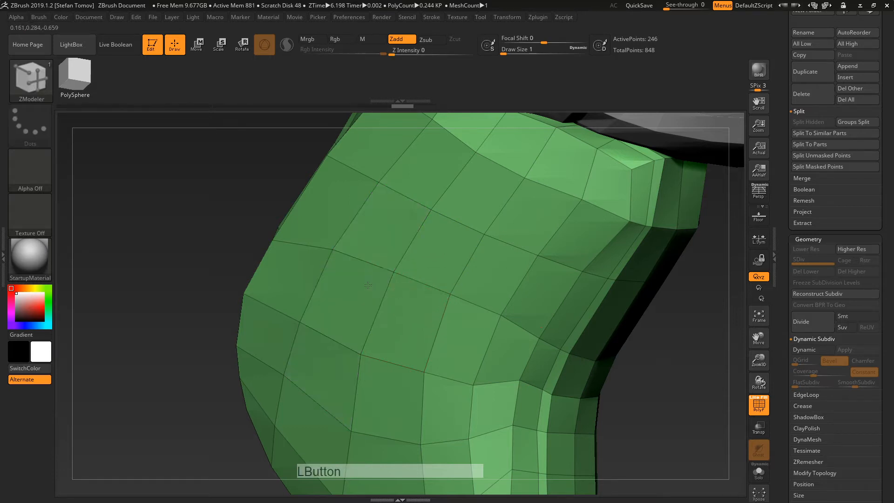
pyautogui.keyDown('alt'); pyautogui.moveTo(378, 234); pyautogui.dragTo(359, 301); pyautogui.keyUp('alt')
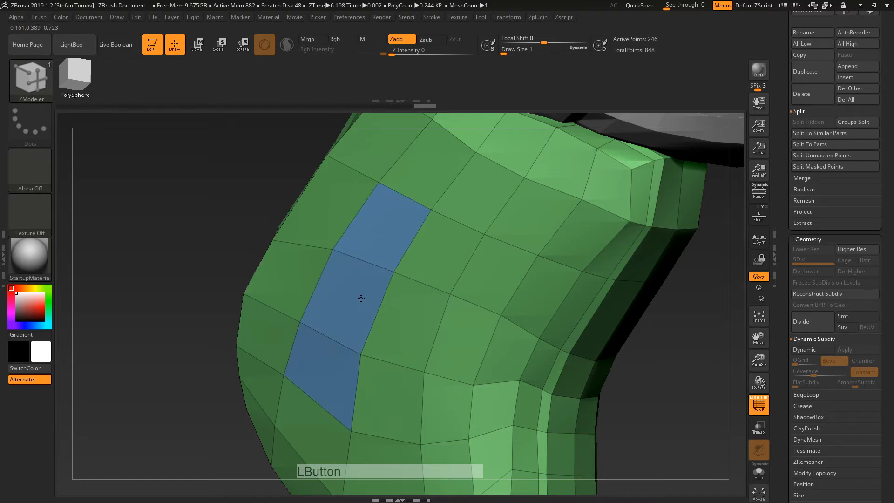
pyautogui.click(445, 253)
pyautogui.keyDown('shift'); pyautogui.click(446, 253); pyautogui.keyUp('shift')
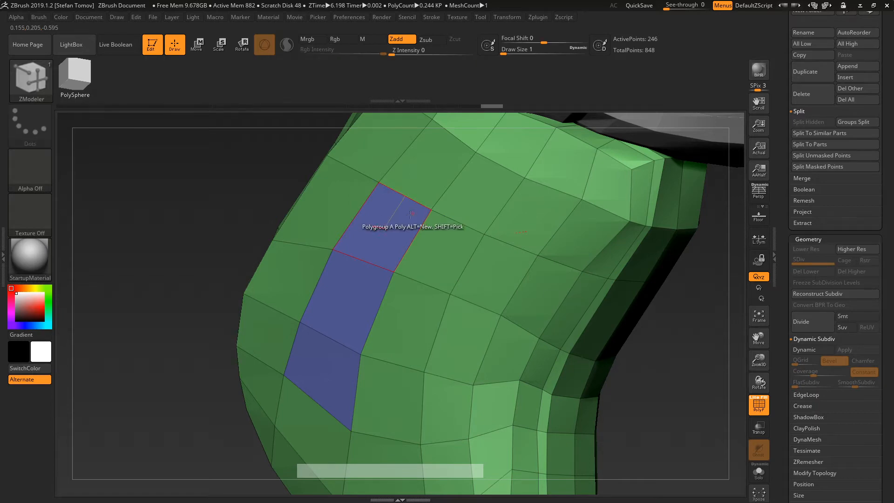
pyautogui.moveTo(349, 233); pyautogui.dragTo(327, 357)
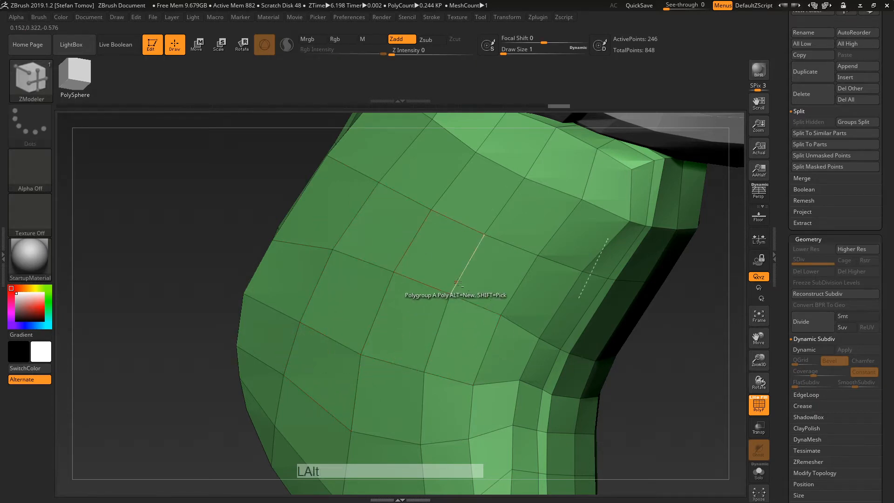
# Step: Solo the grip, orbit to its narrow side, and test a blue polygon group before undoing it
pyautogui.keyDown('alt'); pyautogui.moveTo(478, 309); pyautogui.dragTo(466, 248, button='right'); pyautogui.keyUp('alt')
pyautogui.click(753, 480)
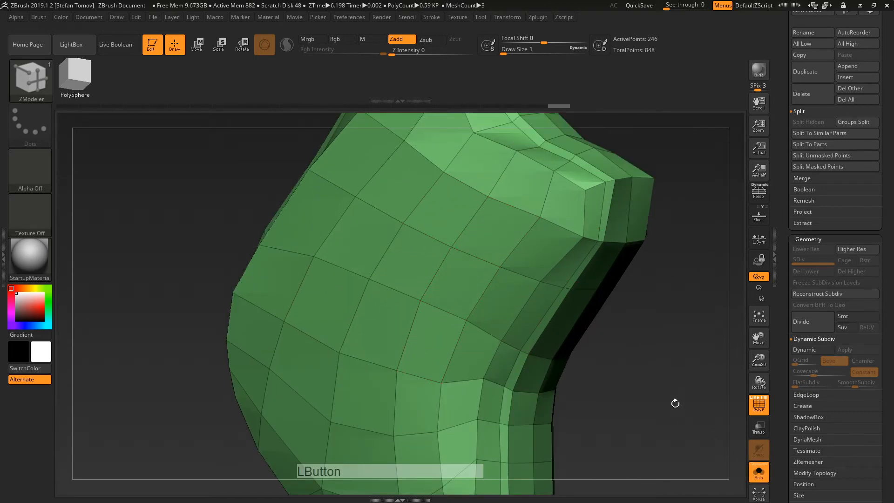
pyautogui.moveTo(658, 382); pyautogui.dragTo(643, 363)
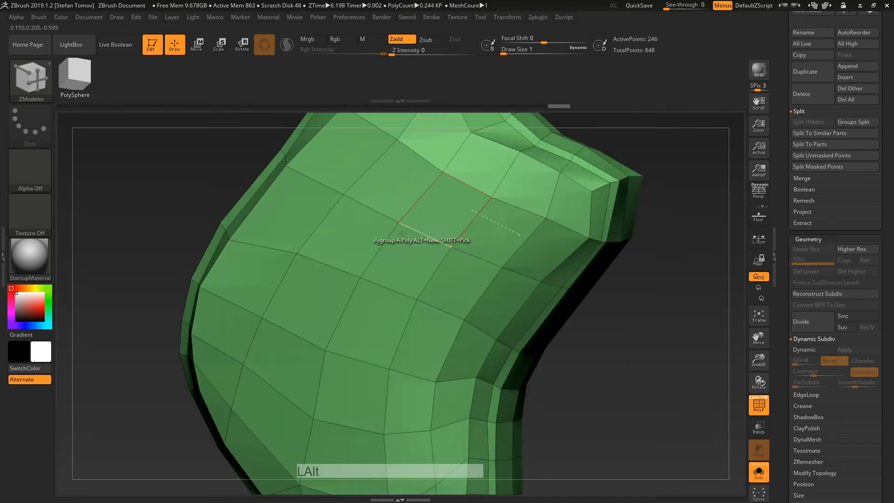
pyautogui.press('space')
pyautogui.press('space')
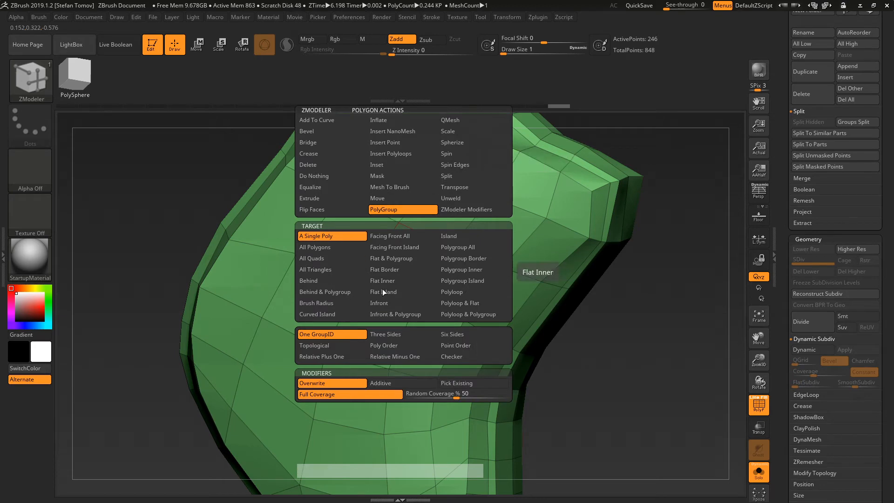
pyautogui.keyDown('alt'); pyautogui.click(410, 263); pyautogui.keyUp('alt')
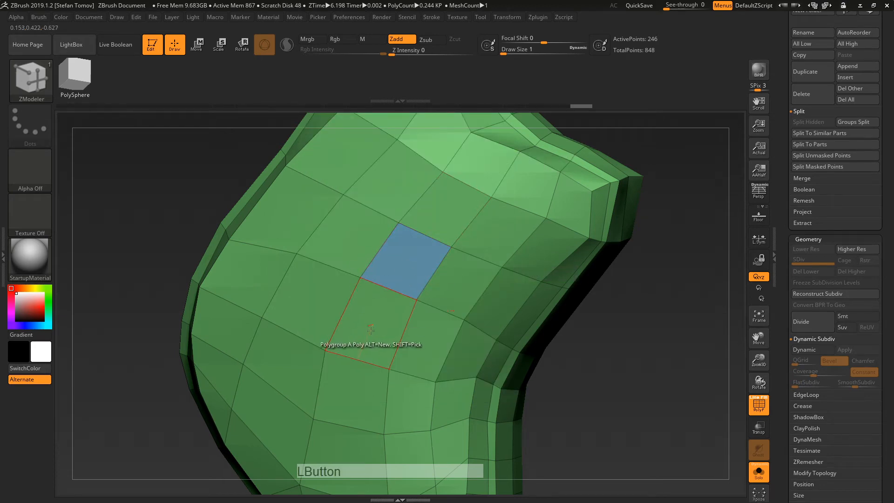
pyautogui.hotkey('ctrl', 'z')
# Step: Orbit to a side view and set the polygroup action to target whole polyloops
pyautogui.moveTo(559, 298); pyautogui.dragTo(589, 303)
pyautogui.keyDown('alt'); pyautogui.moveTo(556, 233); pyautogui.dragTo(536, 338, button='right'); pyautogui.keyUp('alt')
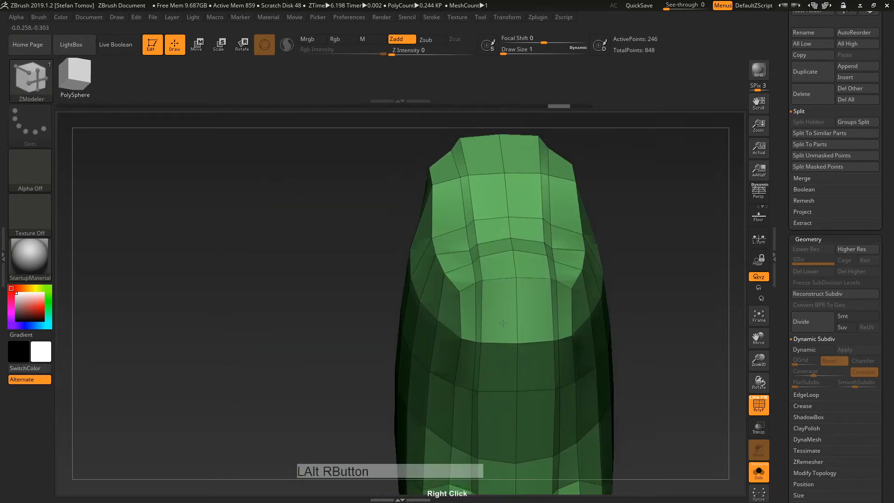
pyautogui.moveTo(494, 312); pyautogui.dragTo(545, 263, button='right')
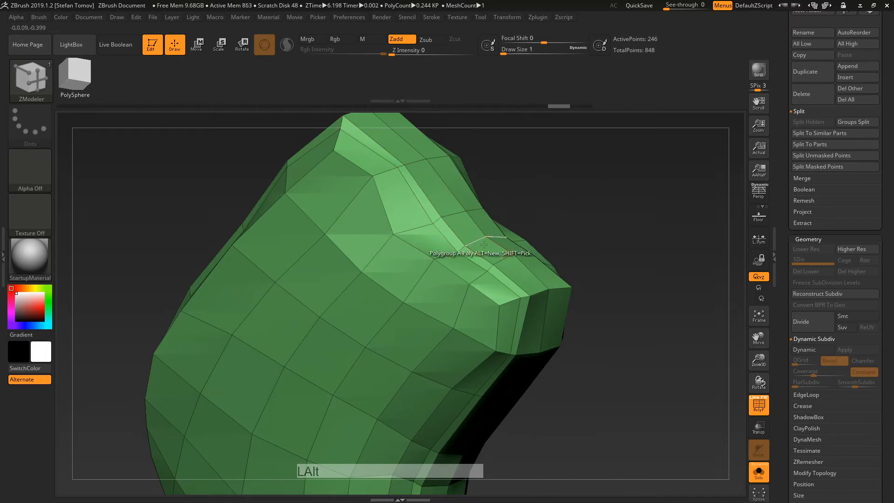
pyautogui.press('space')
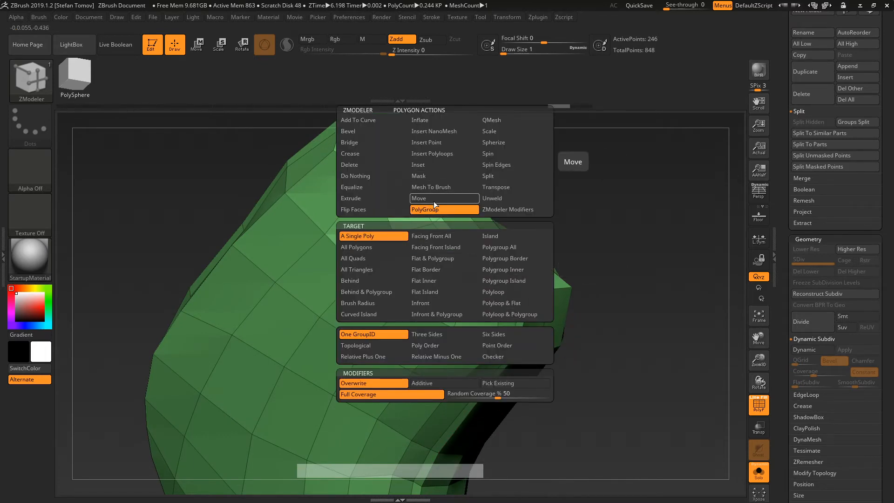
pyautogui.click(500, 293)
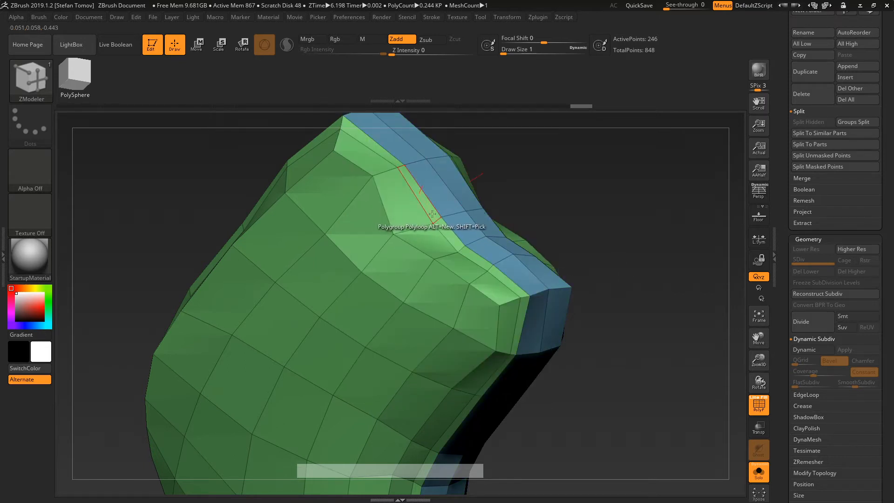
# Step: Expand the Crease settings and enable Dynamic Subdiv for a smooth grip preview
pyautogui.keyDown('alt'); pyautogui.moveTo(550, 205); pyautogui.dragTo(524, 184); pyautogui.keyUp('alt')
pyautogui.moveTo(542, 211); pyautogui.dragTo(456, 206)
pyautogui.moveTo(549, 251); pyautogui.dragTo(604, 276)
pyautogui.moveTo(782, 340); pyautogui.dragTo(790, 273)
pyautogui.keyDown('shift'); pyautogui.click(802, 264); pyautogui.keyUp('shift')
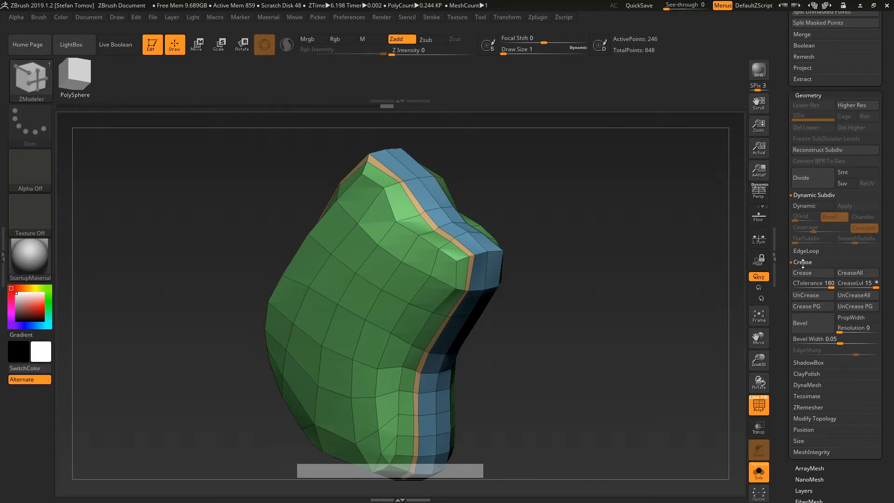
pyautogui.keyDown('alt'); pyautogui.moveTo(655, 302); pyautogui.dragTo(689, 269); pyautogui.keyUp('alt')
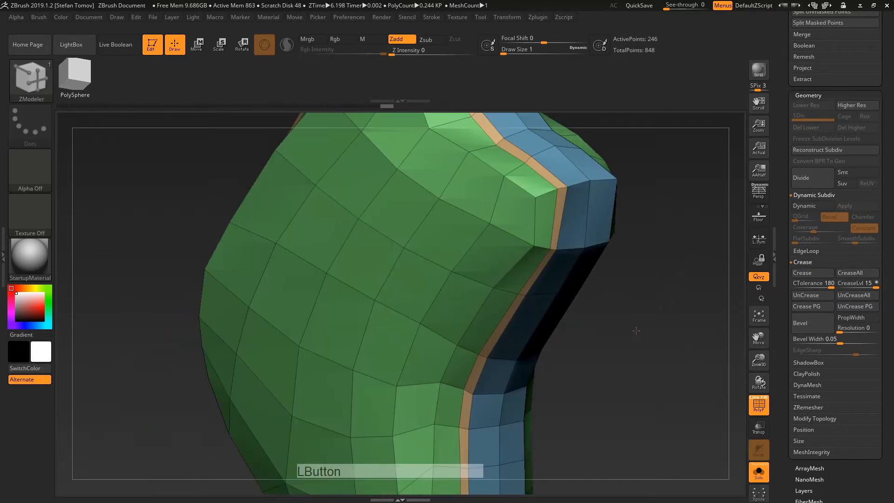
pyautogui.keyDown('alt'); pyautogui.moveTo(391, 246); pyautogui.dragTo(409, 273, button='right'); pyautogui.keyUp('alt')
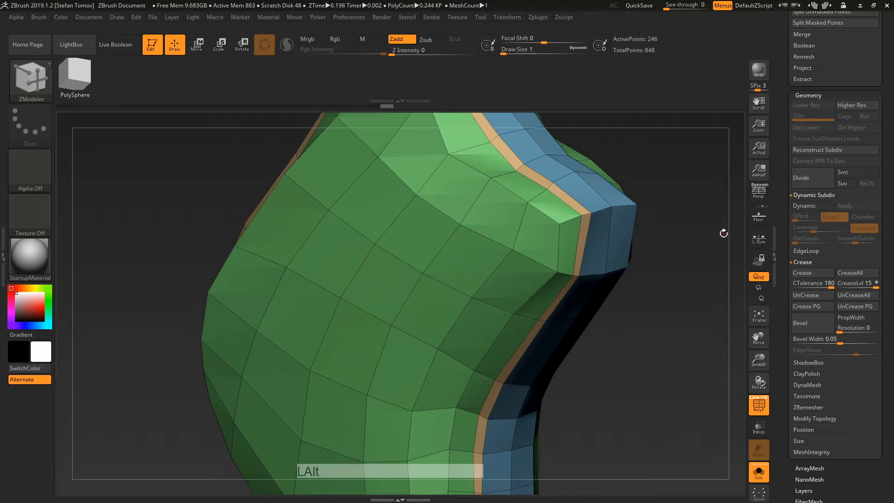
pyautogui.click(797, 205)
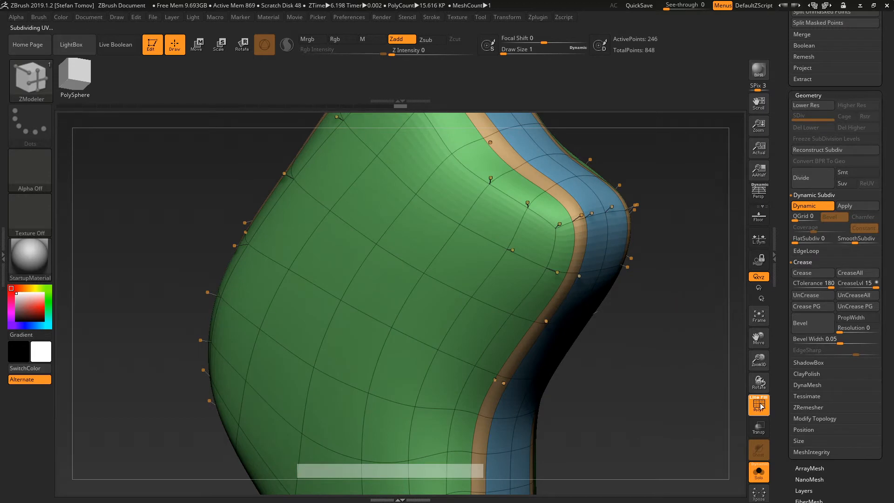
# Step: Set the ZModeler edge action to Crease single edges and crease one edge on the grip's side
pyautogui.click(759, 406)
pyautogui.click(757, 406)
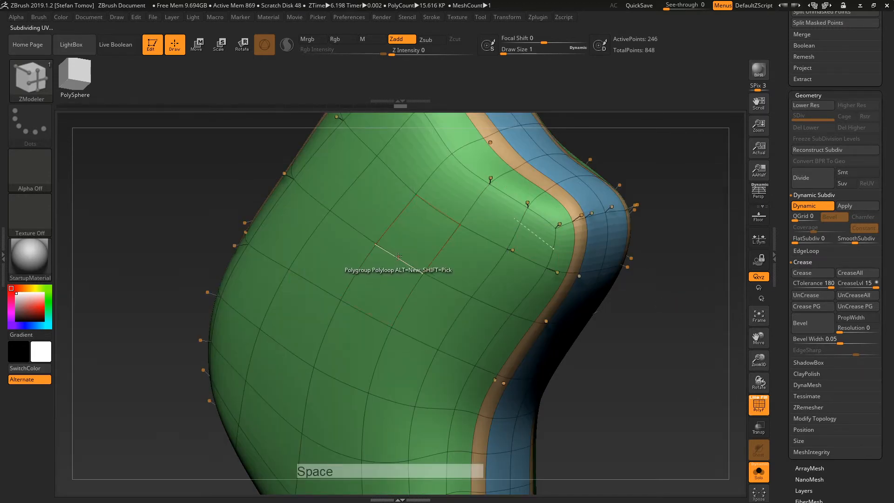
pyautogui.press('space')
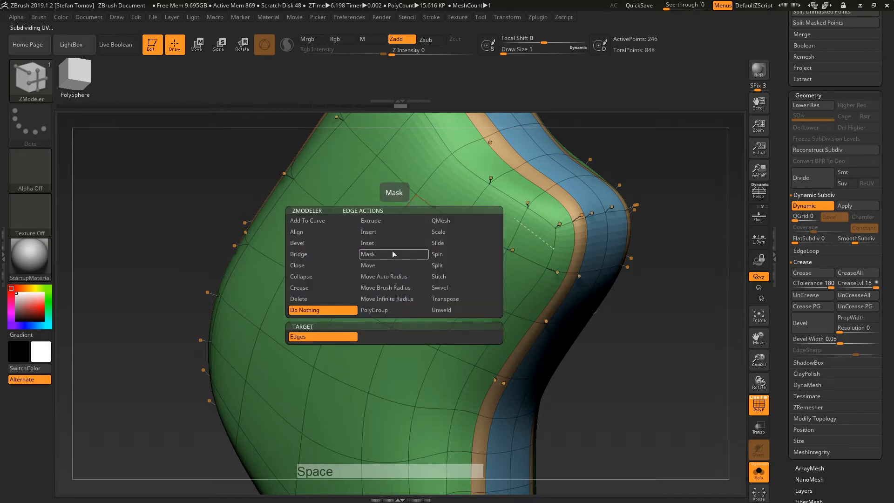
pyautogui.click(303, 288)
pyautogui.click(307, 337)
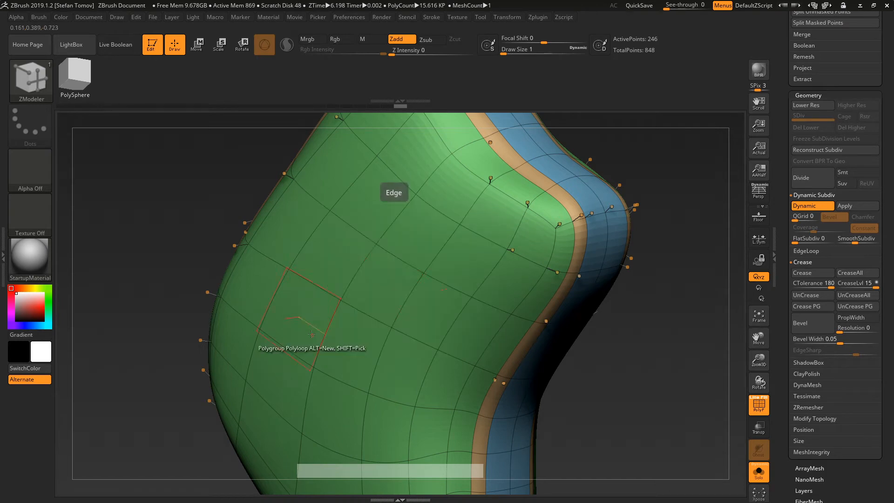
pyautogui.click(402, 265)
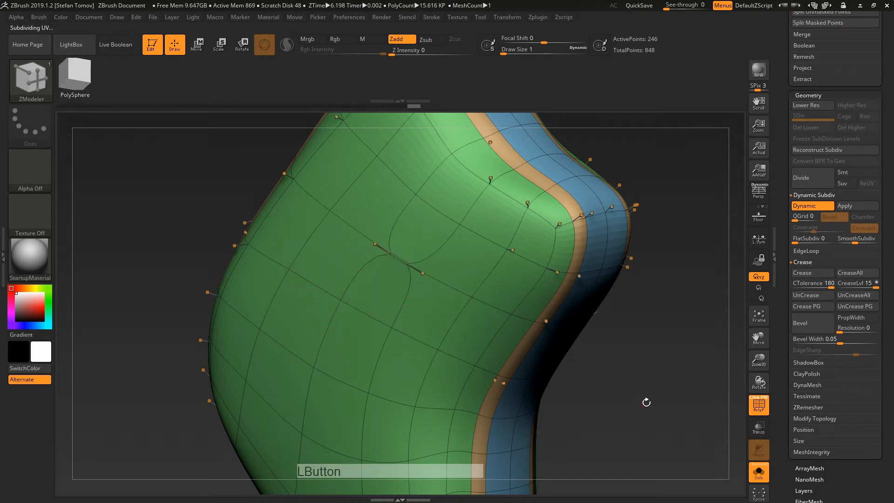
pyautogui.moveTo(644, 401)
pyautogui.mouseDown()
pyautogui.moveTo(582, 395)
pyautogui.moveTo(640, 390)
pyautogui.mouseUp()
# Step: Crease more edges along the loop, undo an accidental polygroup, and uncrease the middle edges
pyautogui.hotkey('shift', 'f')
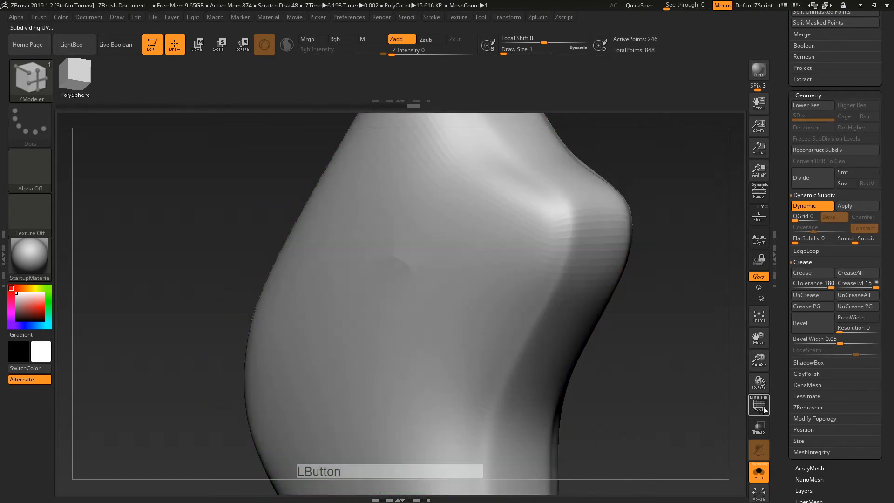
pyautogui.moveTo(694, 386)
pyautogui.mouseDown()
pyautogui.moveTo(651, 390)
pyautogui.moveTo(655, 375)
pyautogui.mouseUp()
pyautogui.press('shift')
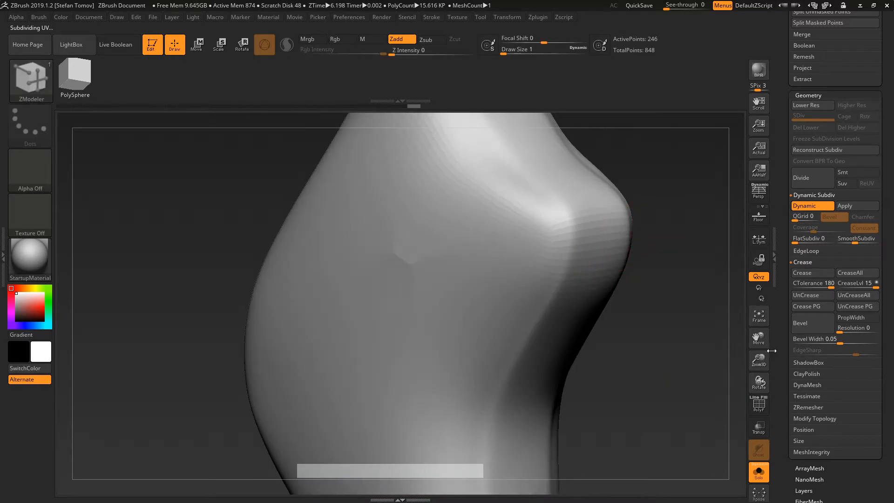
pyautogui.click(762, 412)
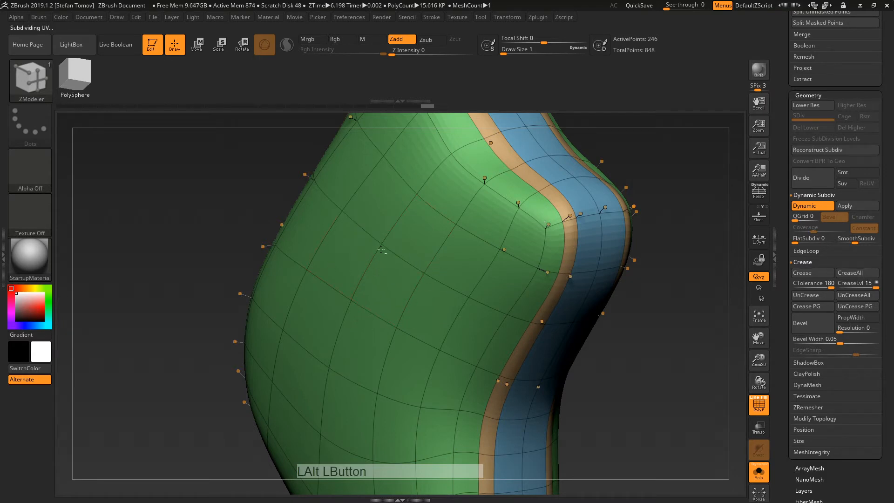
pyautogui.click(367, 232)
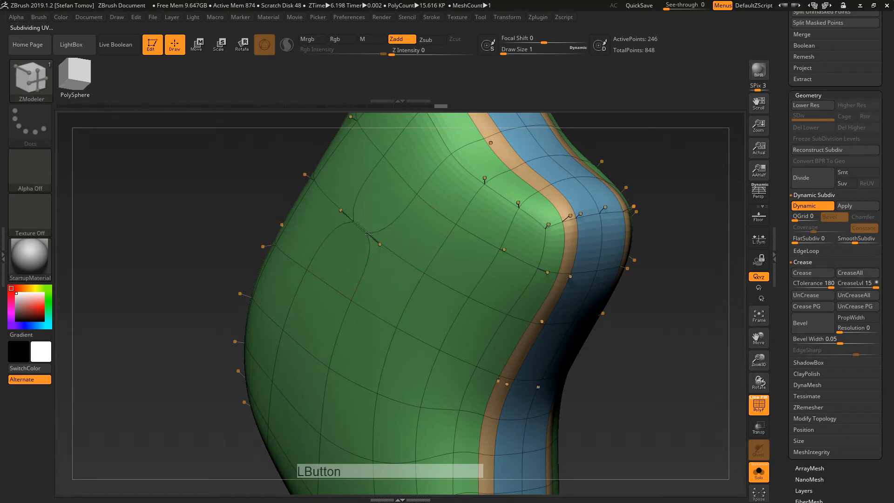
pyautogui.click(469, 299)
pyautogui.hotkey('ctrl', 'z')
pyautogui.click(486, 305)
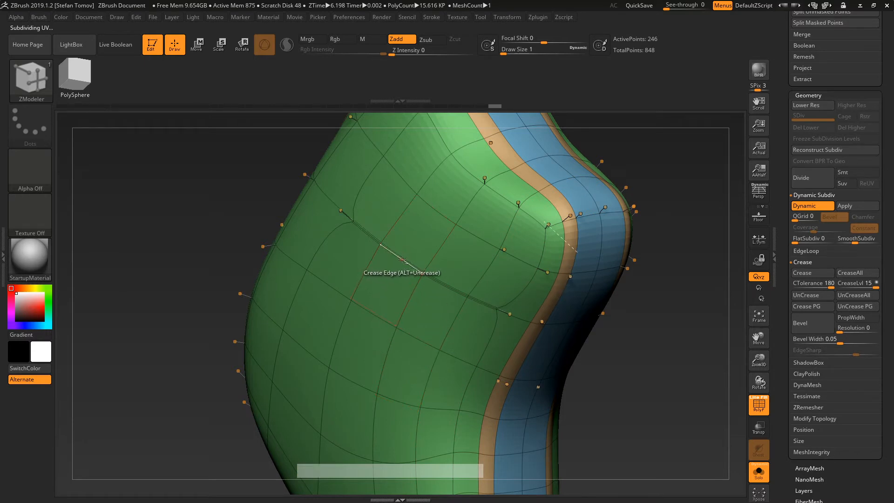
pyautogui.keyDown('alt'); pyautogui.click(447, 287); pyautogui.keyUp('alt')
pyautogui.press('ctrl')
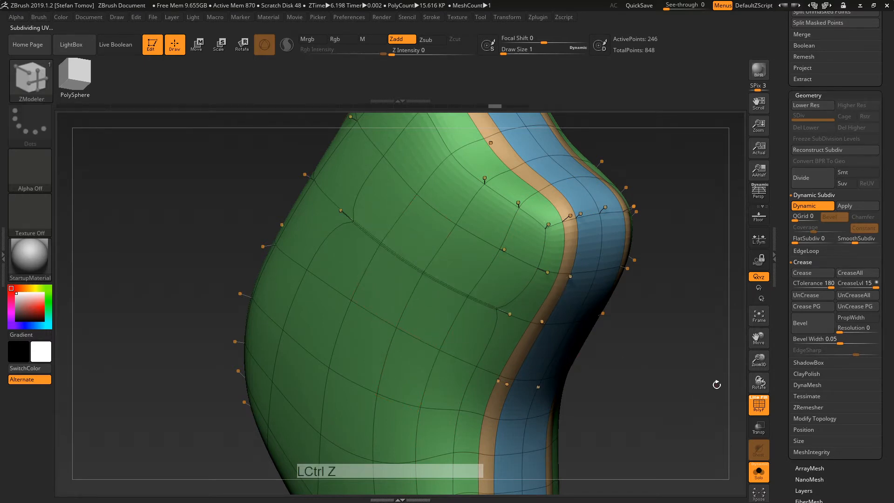
# Step: Hide PolyF, undo the last change, and turn off Dynamic Subdiv with Shift+D
pyautogui.moveTo(726, 407); pyautogui.dragTo(695, 388)
pyautogui.click(758, 405)
pyautogui.hotkey('ctrl', 'z')
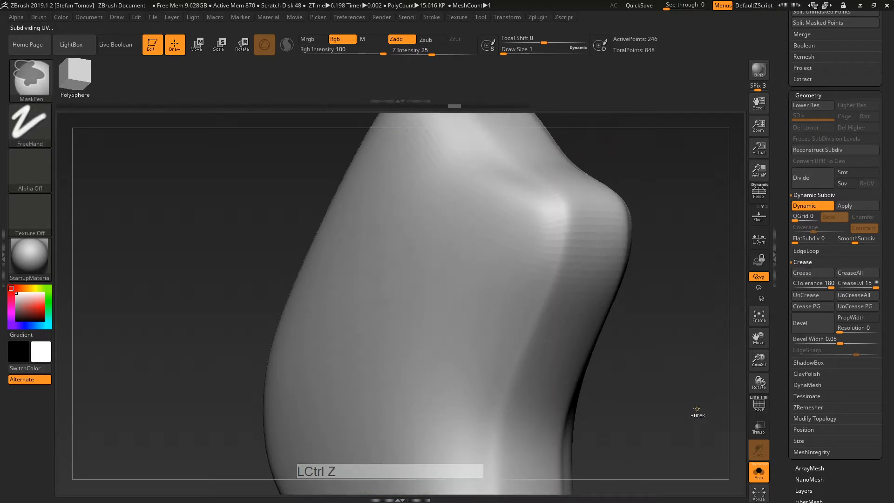
pyautogui.hotkey('shift', 'd')
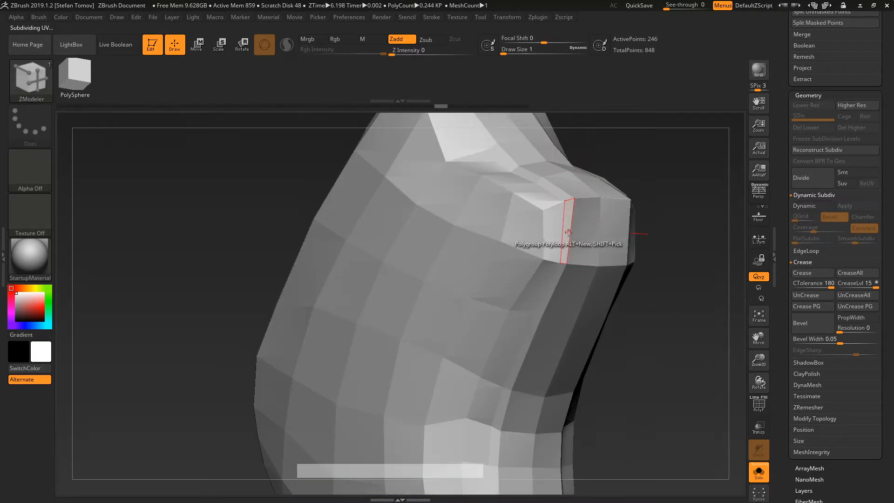
# Step: Show polygroups, make an edge loop a new polygroup, and re-enable Dynamic Subdiv
pyautogui.click(568, 232)
pyautogui.click(752, 407)
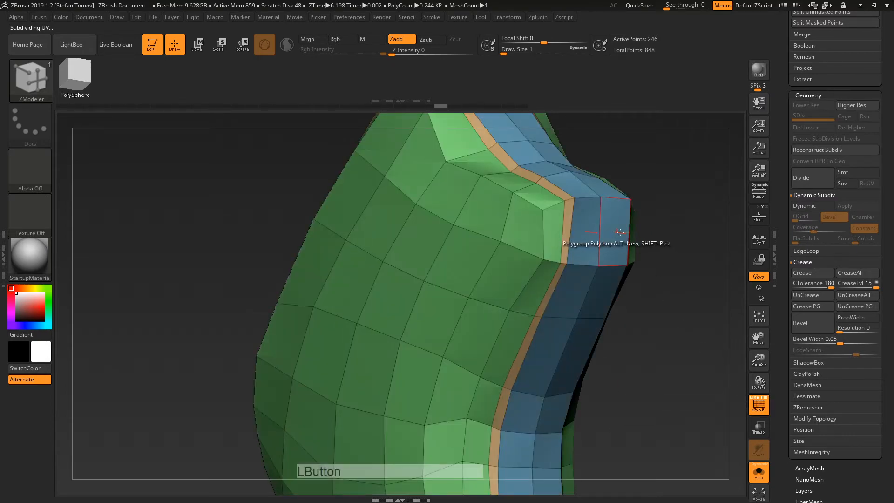
pyautogui.moveTo(652, 242); pyautogui.dragTo(660, 283)
pyautogui.press('d')
pyautogui.click(400, 170)
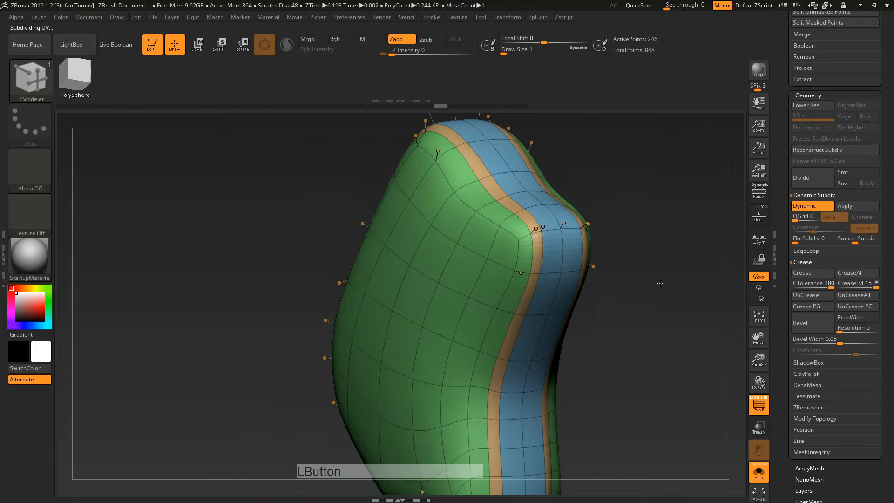
# Step: Crease upper and lower edge loops of the strip, then undo both creases
pyautogui.click(543, 248)
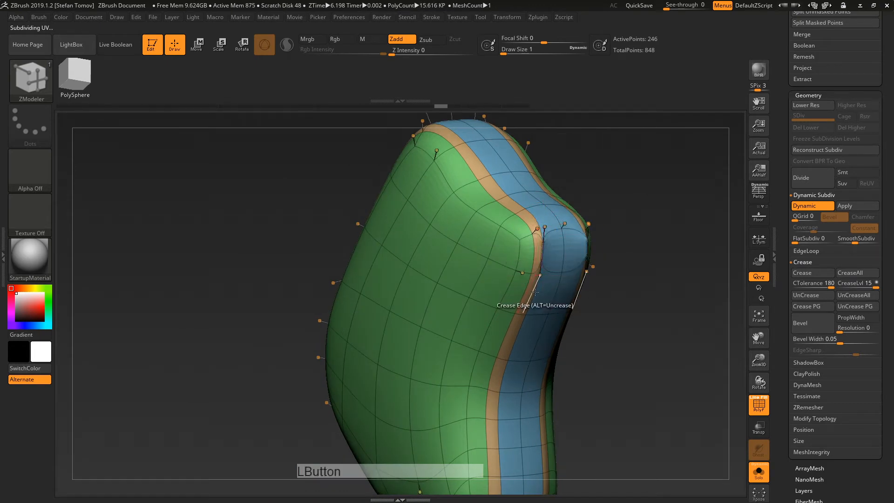
pyautogui.click(553, 300)
pyautogui.moveTo(661, 351); pyautogui.dragTo(677, 352)
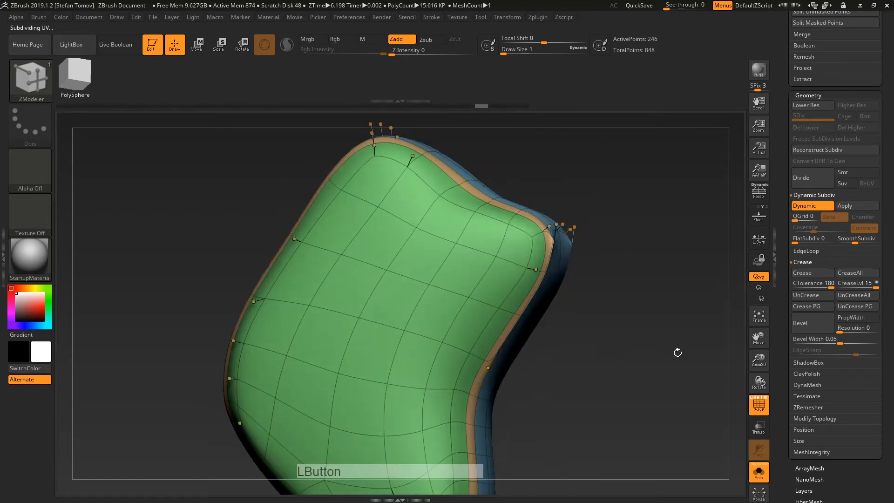
pyautogui.click(759, 406)
pyautogui.hotkey('ctrl', 'z')
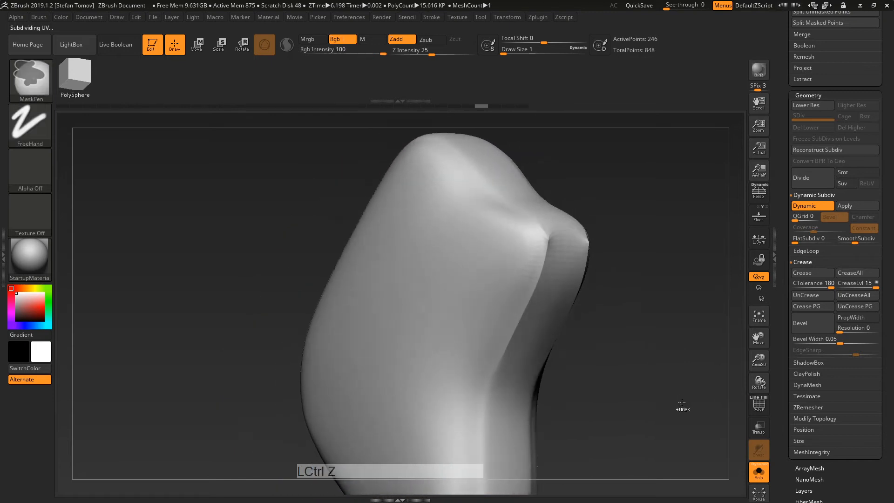
pyautogui.hotkey('ctrl', 'z')
pyautogui.hotkey('ctrl', 'z')
pyautogui.hotkey('ctrl', 'z')
# Step: Crease a complete edge loop down the form, check it, then undo it
pyautogui.keyDown('alt'); pyautogui.moveTo(649, 261); pyautogui.dragTo(646, 298); pyautogui.keyUp('alt')
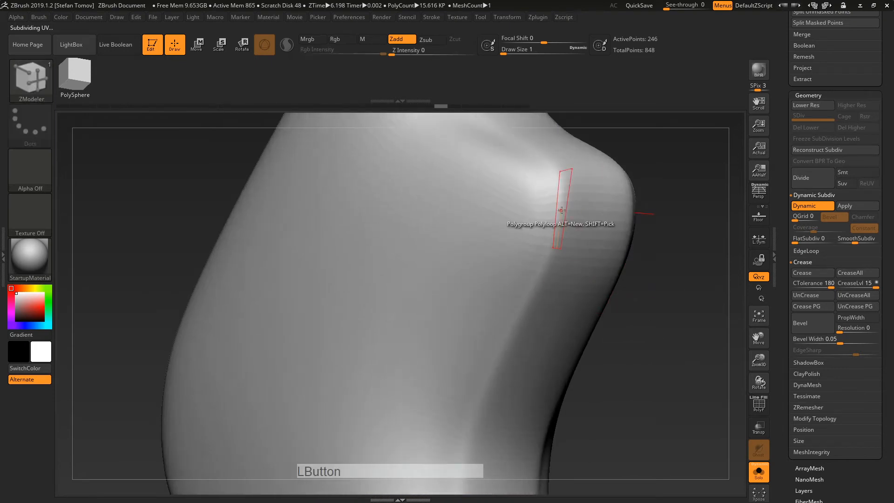
pyautogui.press('space')
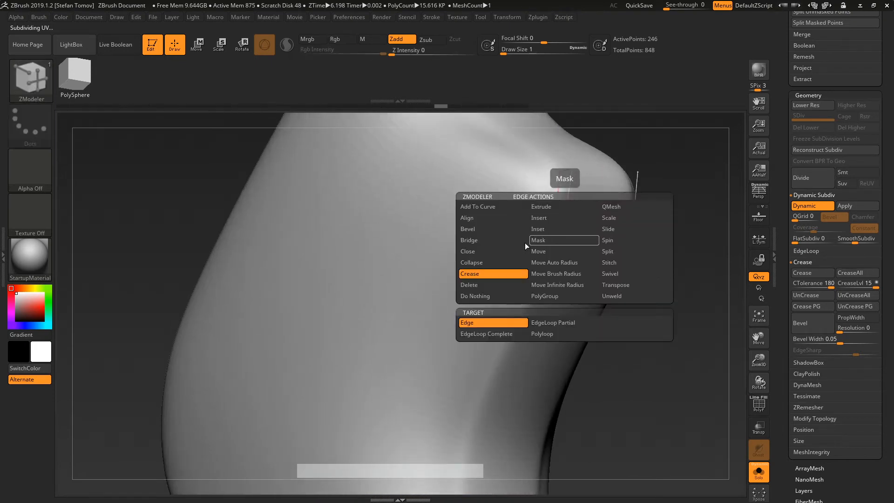
pyautogui.click(487, 333)
pyautogui.click(555, 208)
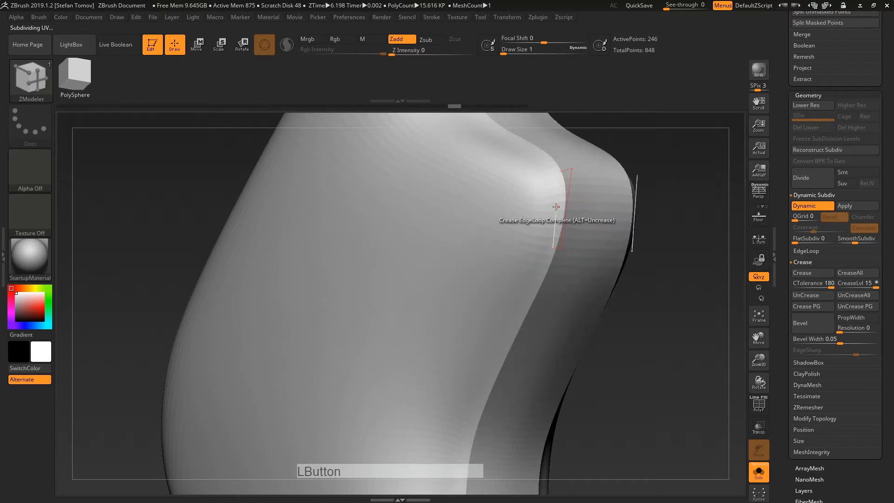
pyautogui.moveTo(661, 247); pyautogui.dragTo(630, 268)
pyautogui.hotkey('ctrl', 'z')
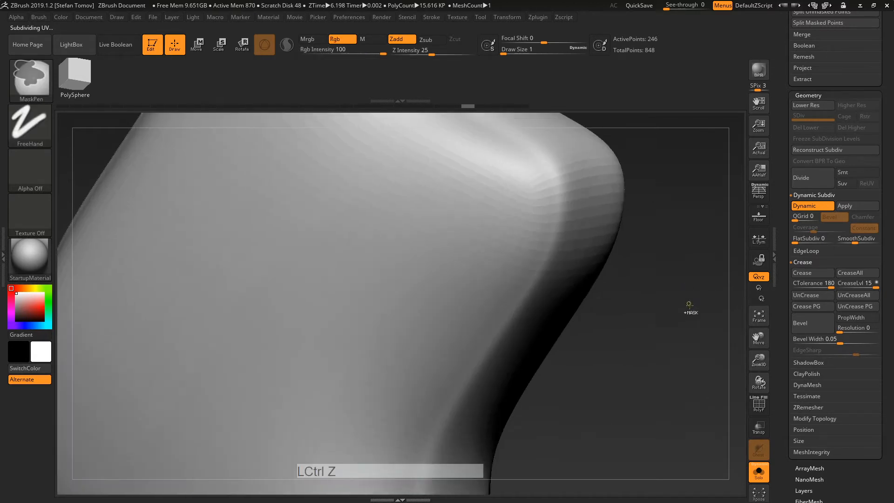
# Step: Apply Crease PG to every polygroup border, inspect the blue strip, and undo
pyautogui.click(764, 405)
pyautogui.keyDown('alt'); pyautogui.moveTo(684, 342); pyautogui.dragTo(574, 259); pyautogui.keyUp('alt')
pyautogui.keyDown('alt'); pyautogui.moveTo(634, 242); pyautogui.dragTo(586, 235); pyautogui.keyUp('alt')
pyautogui.keyDown('alt'); pyautogui.moveTo(574, 193); pyautogui.dragTo(629, 257); pyautogui.keyUp('alt')
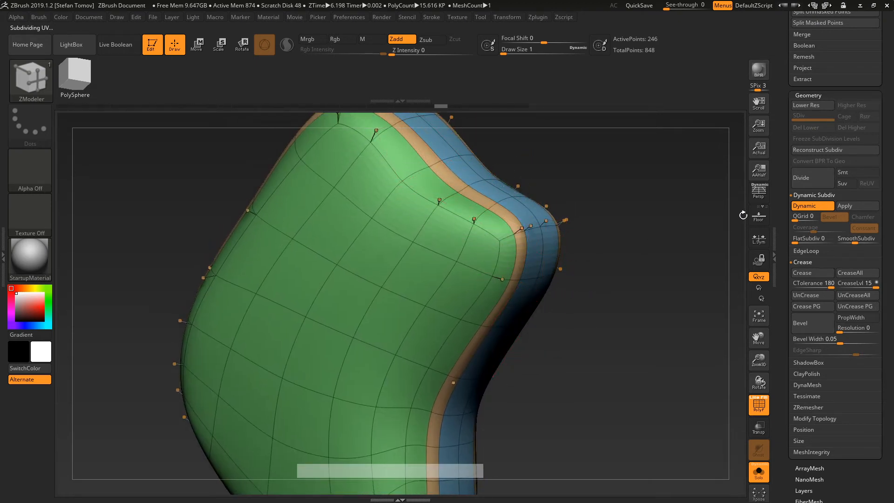
pyautogui.click(803, 306)
pyautogui.moveTo(701, 319); pyautogui.dragTo(498, 209)
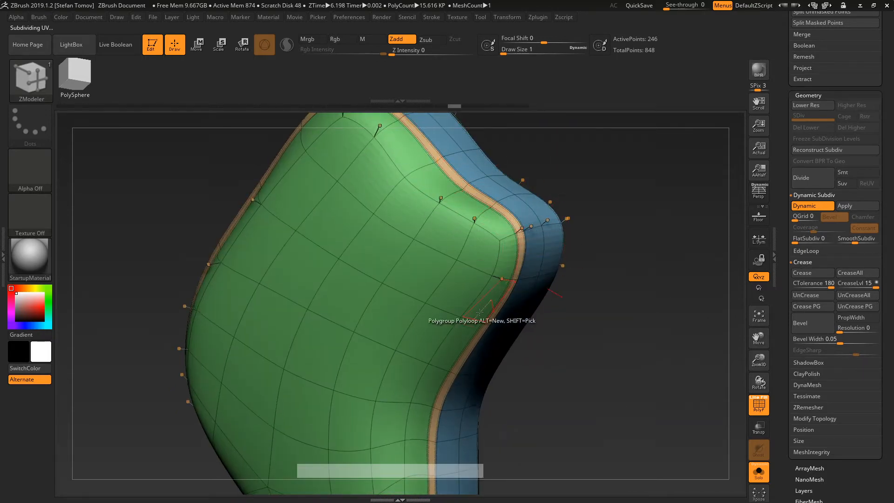
pyautogui.moveTo(504, 448); pyautogui.dragTo(631, 423)
pyautogui.hotkey('ctrl', 'z')
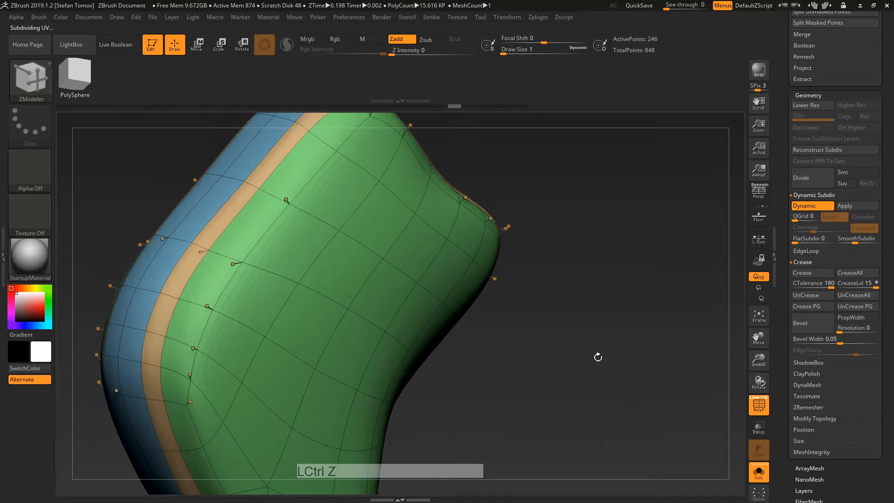
# Step: Use UnCrease then Crease PG on the grip's borders, hide PolyF, and disable Dynamic Subdiv
pyautogui.keyDown('alt'); pyautogui.moveTo(599, 355); pyautogui.dragTo(452, 238); pyautogui.keyUp('alt')
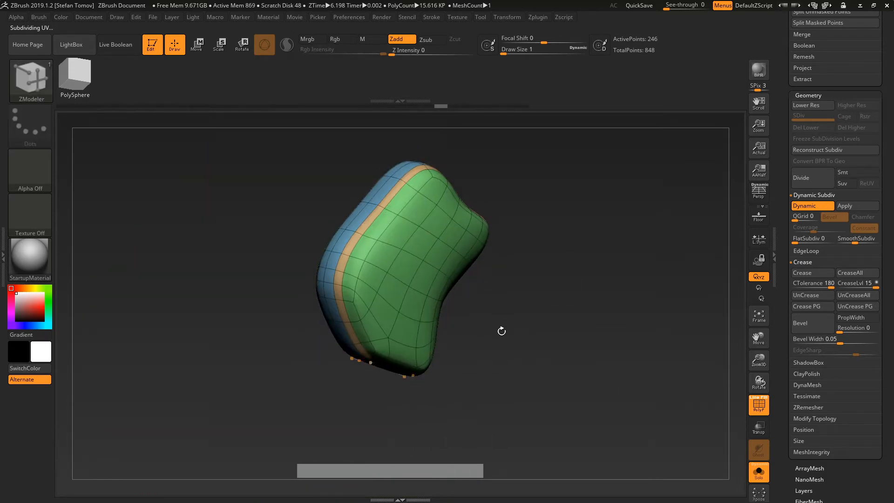
pyautogui.moveTo(501, 331); pyautogui.dragTo(464, 303)
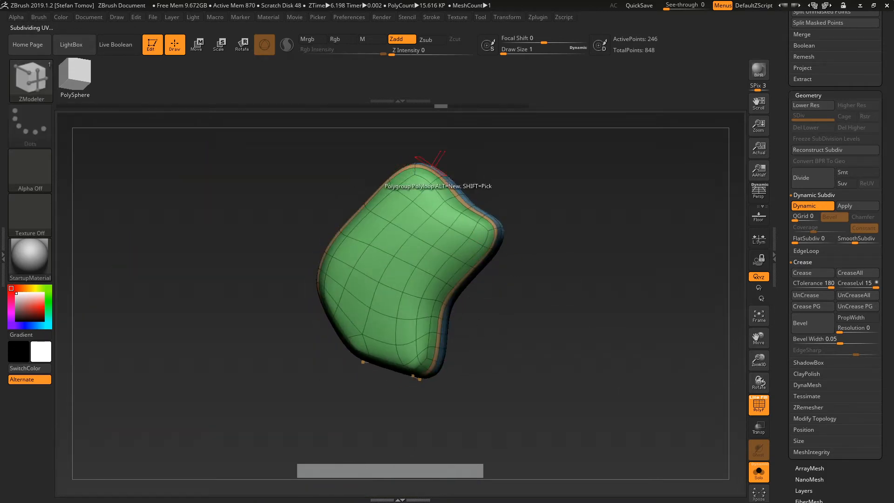
pyautogui.moveTo(600, 321); pyautogui.dragTo(543, 258)
pyautogui.keyDown('alt'); pyautogui.moveTo(589, 298); pyautogui.dragTo(632, 340); pyautogui.keyUp('alt')
pyautogui.moveTo(783, 304); pyautogui.dragTo(730, 332)
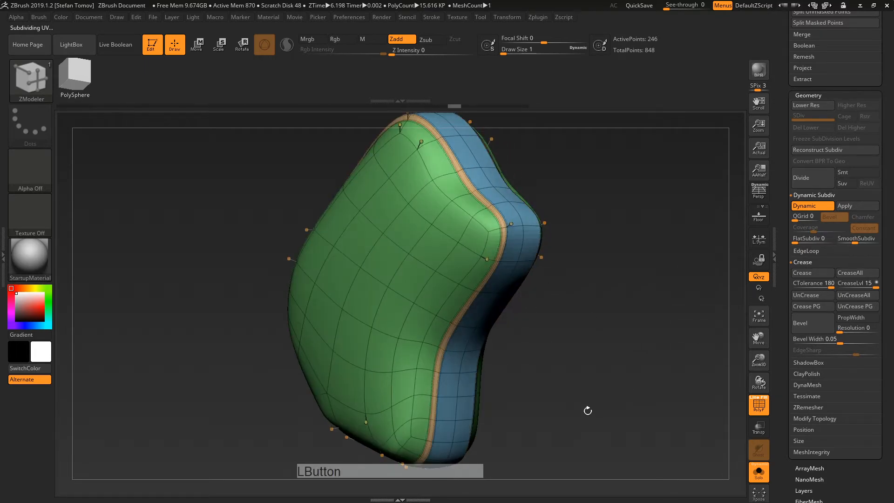
pyautogui.moveTo(588, 410)
pyautogui.mouseDown()
pyautogui.moveTo(510, 410)
pyautogui.moveTo(599, 406)
pyautogui.mouseUp()
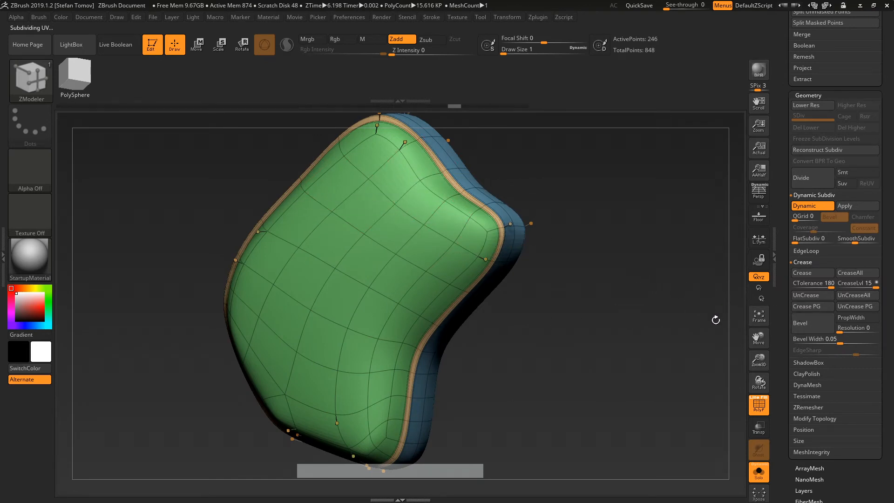
pyautogui.click(838, 306)
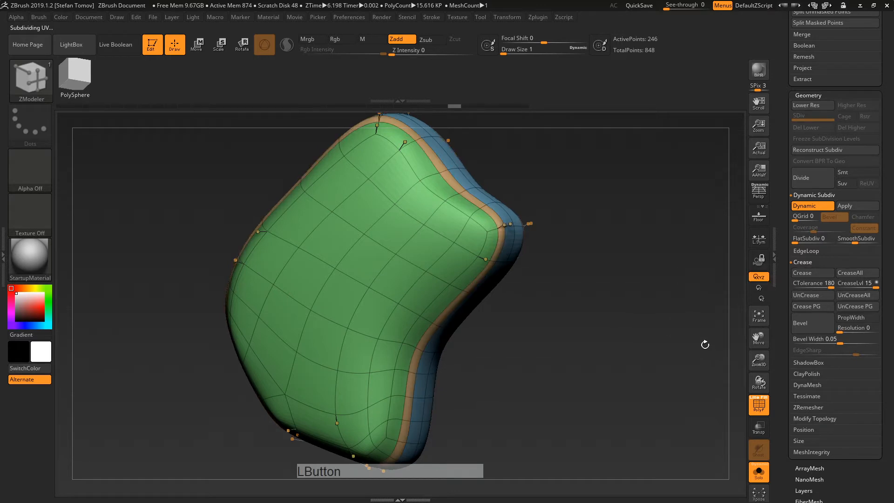
pyautogui.click(797, 309)
pyautogui.click(755, 404)
pyautogui.keyDown('alt'); pyautogui.moveTo(652, 373); pyautogui.dragTo(619, 333); pyautogui.keyUp('alt')
pyautogui.hotkey('shift', 'd')
# Step: Turn off Solo to show the whole gun and re-enable Dynamic Subdiv on the grip
pyautogui.press('d')
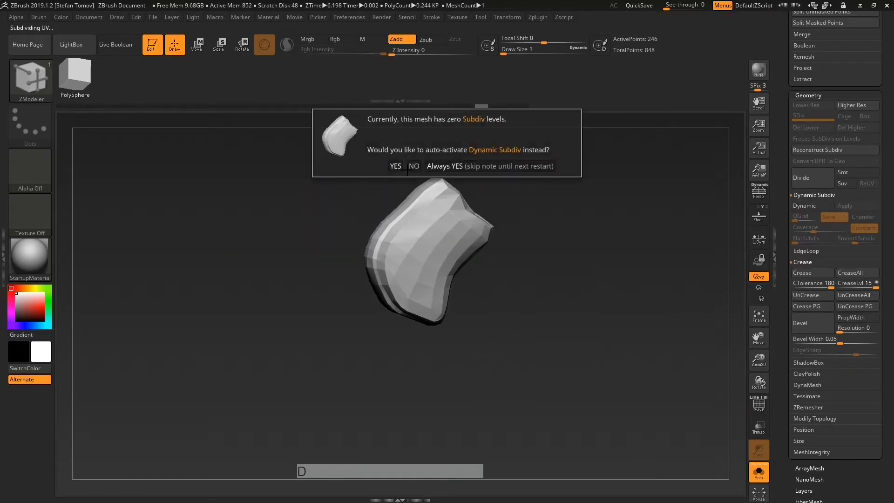
pyautogui.click(400, 167)
pyautogui.hotkey('shift', 'd')
pyautogui.click(759, 472)
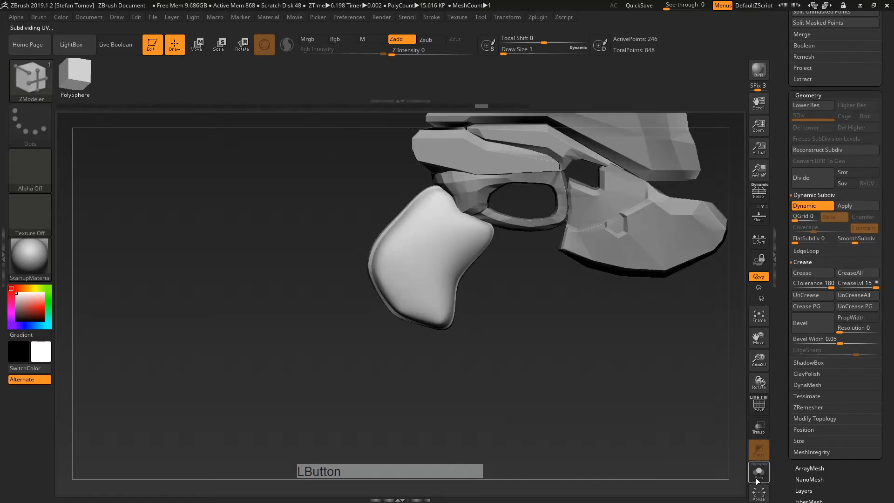
pyautogui.hotkey('shift', 'd')
pyautogui.moveTo(584, 332); pyautogui.dragTo(552, 313)
pyautogui.press('d')
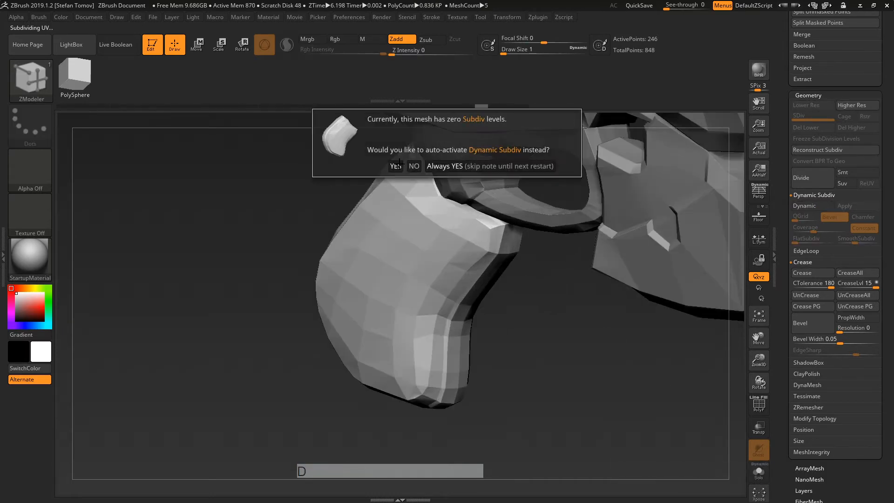
pyautogui.click(396, 168)
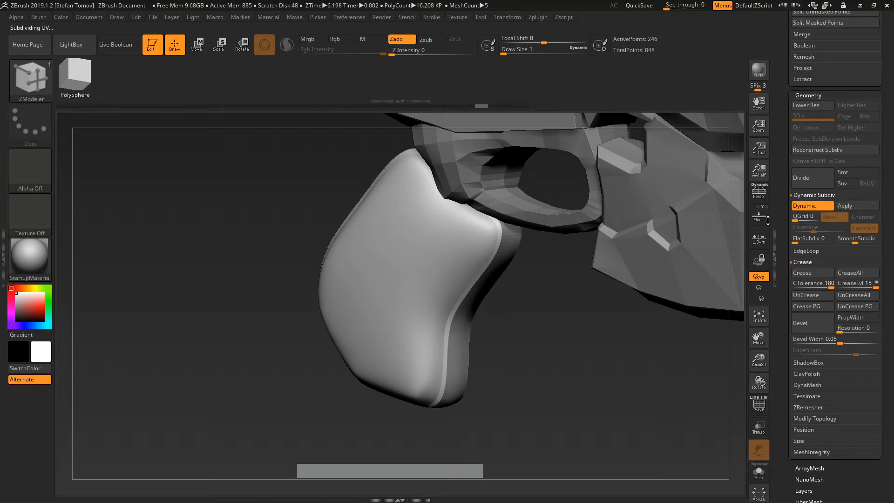
pyautogui.hotkey('shift', 'd')
pyautogui.press('d')
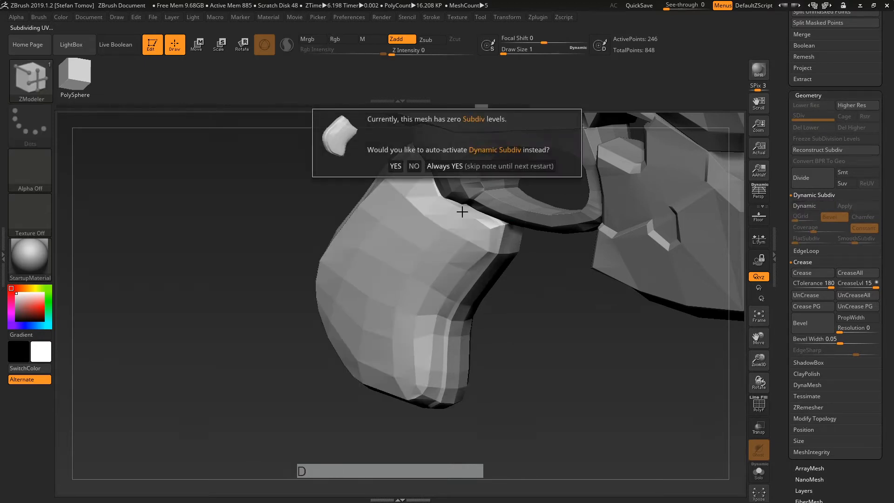
pyautogui.click(397, 166)
# Step: Raise SmoothSubdiv to 2 or higher and view the smoothed grip beside the gun
pyautogui.click(805, 205)
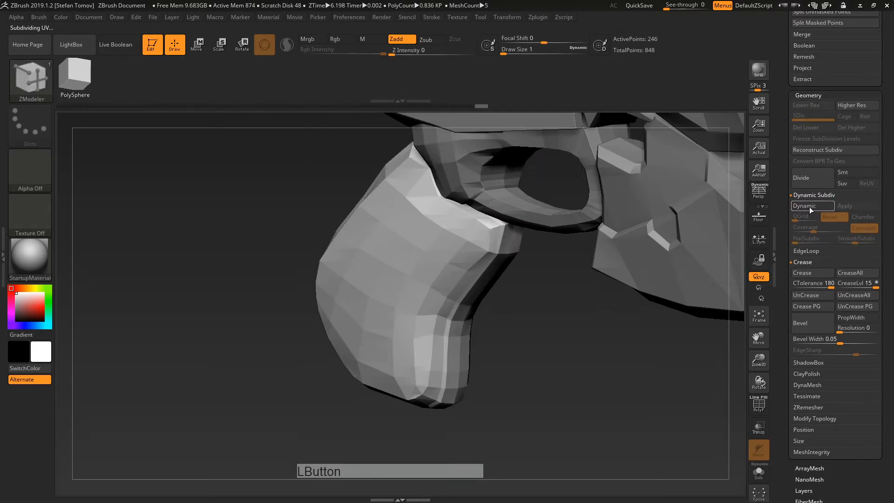
pyautogui.click(809, 207)
pyautogui.click(845, 240)
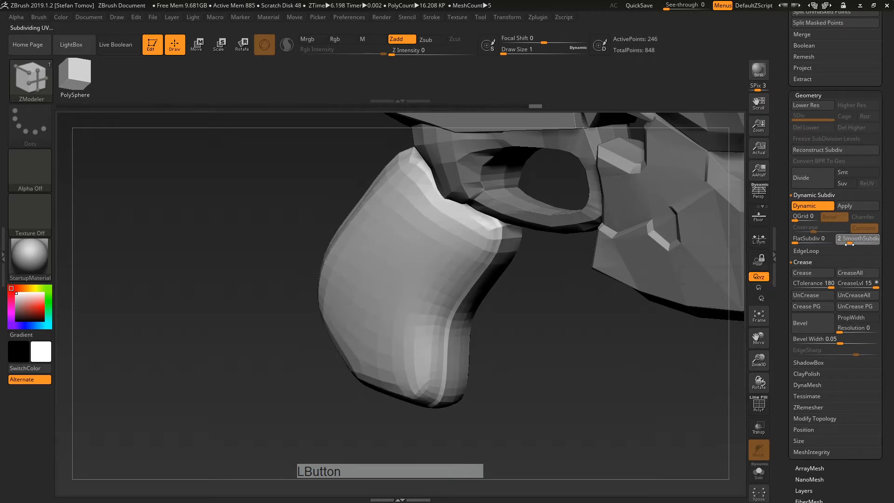
pyautogui.click(850, 242)
pyautogui.click(855, 246)
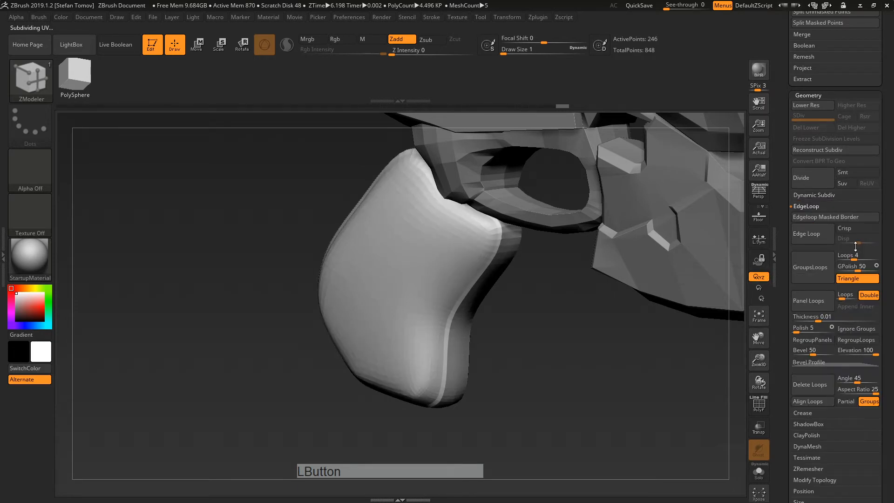
pyautogui.click(836, 205)
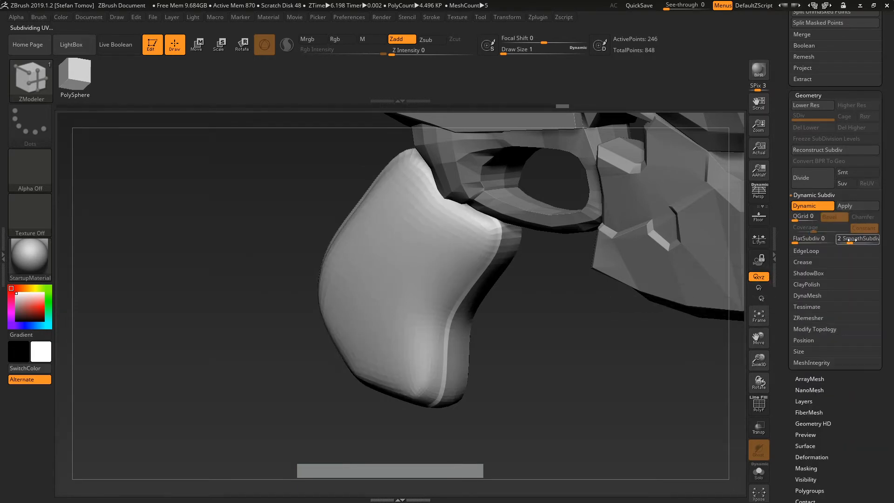
pyautogui.moveTo(852, 240); pyautogui.dragTo(860, 243)
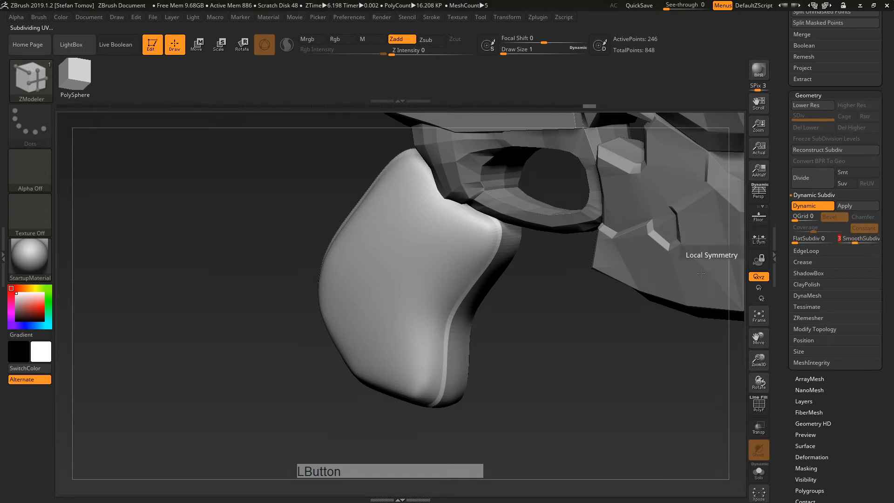
pyautogui.moveTo(689, 279); pyautogui.dragTo(589, 374)
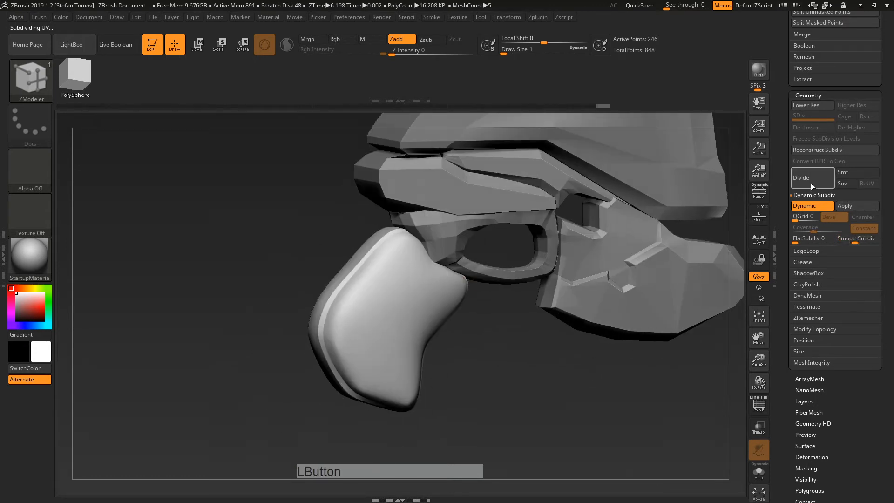
pyautogui.click(798, 209)
# Step: Divide the grip twice, then undo back to the zero-level base mesh
pyautogui.moveTo(587, 342); pyautogui.dragTo(614, 392)
pyautogui.click(764, 409)
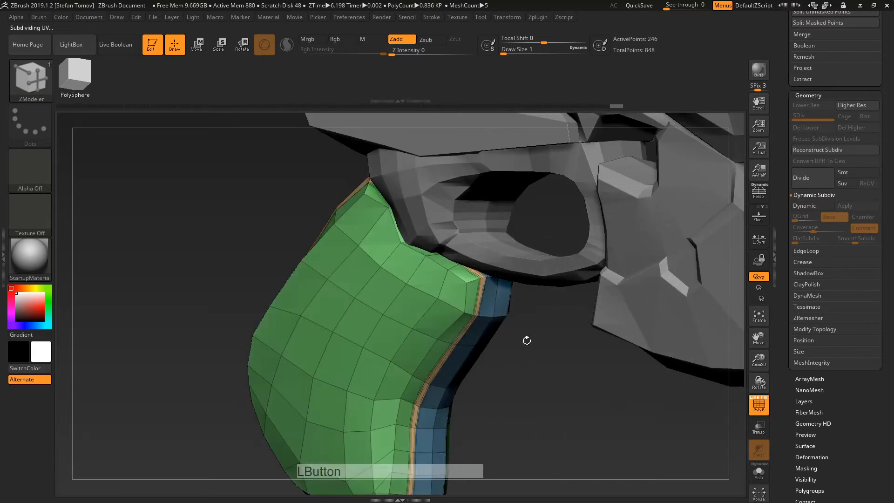
pyautogui.click(761, 409)
pyautogui.press('ctrl')
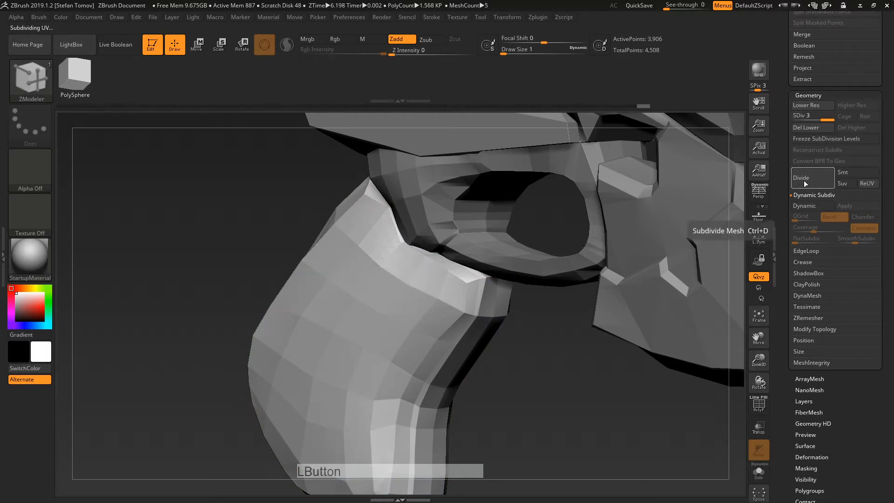
pyautogui.hotkey('ctrl', 'z')
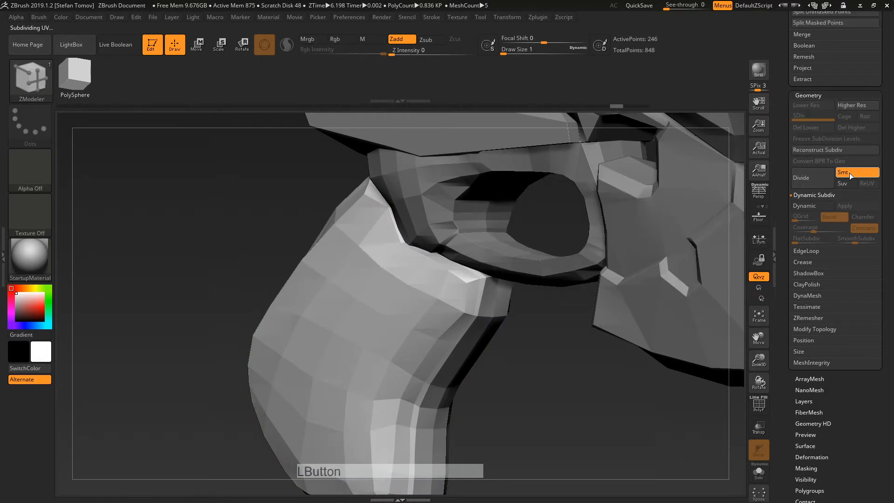
pyautogui.click(809, 177)
pyautogui.click(813, 174)
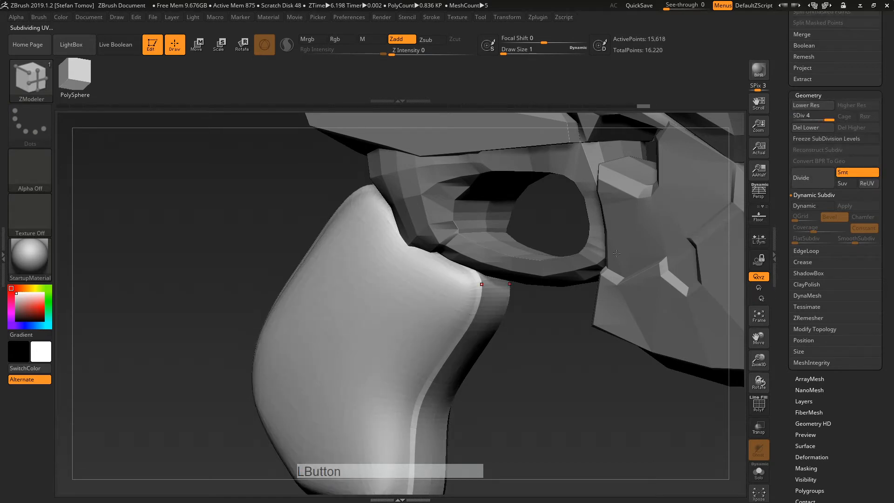
pyautogui.hotkey('ctrl', 'z')
pyautogui.hotkey('ctrl', 'z')
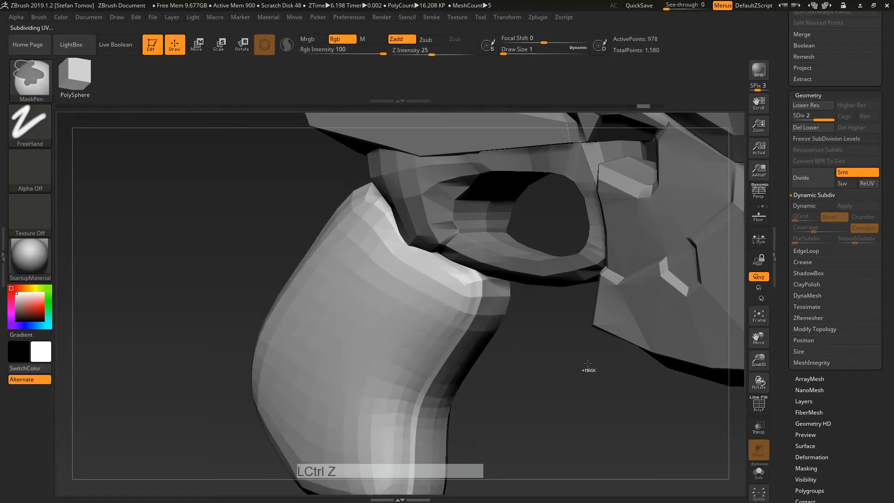
pyautogui.hotkey('ctrl', 'z')
# Step: Turn Dynamic Subdiv back on and show the grip's polygroup wireframe
pyautogui.click(805, 206)
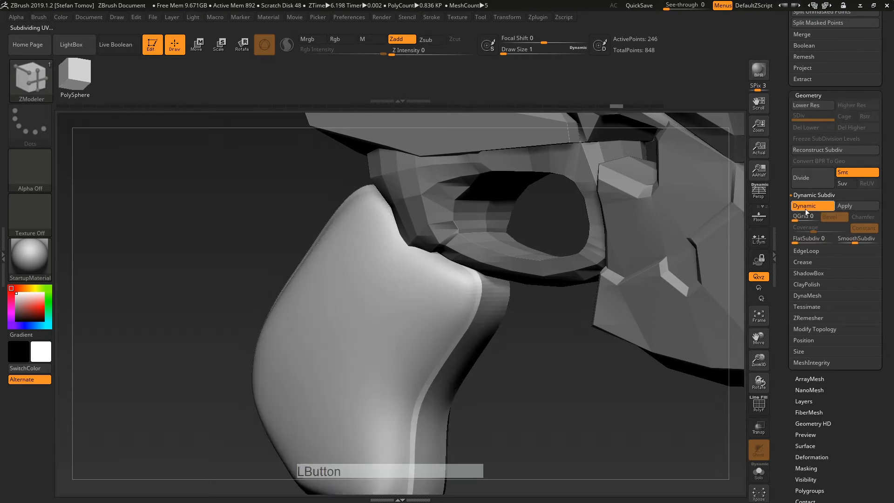
pyautogui.keyDown('alt'); pyautogui.moveTo(563, 414); pyautogui.dragTo(590, 388); pyautogui.keyUp('alt')
pyautogui.hotkey('shift', 'd')
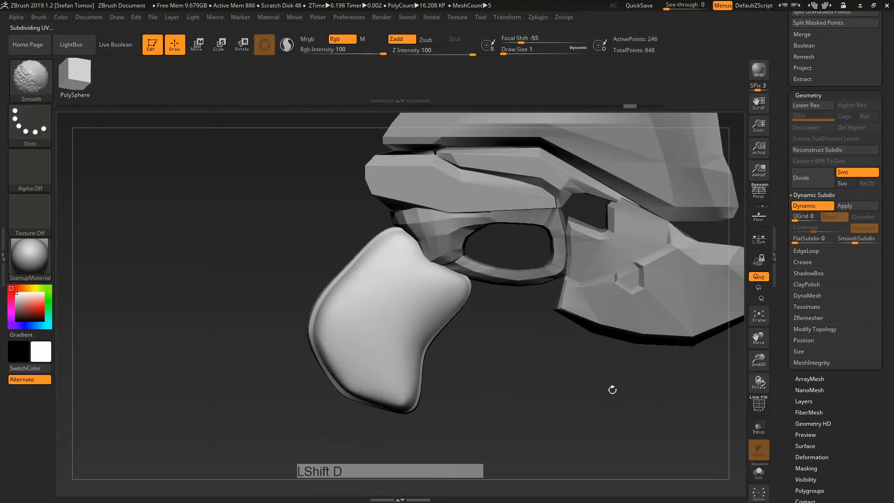
pyautogui.press('d')
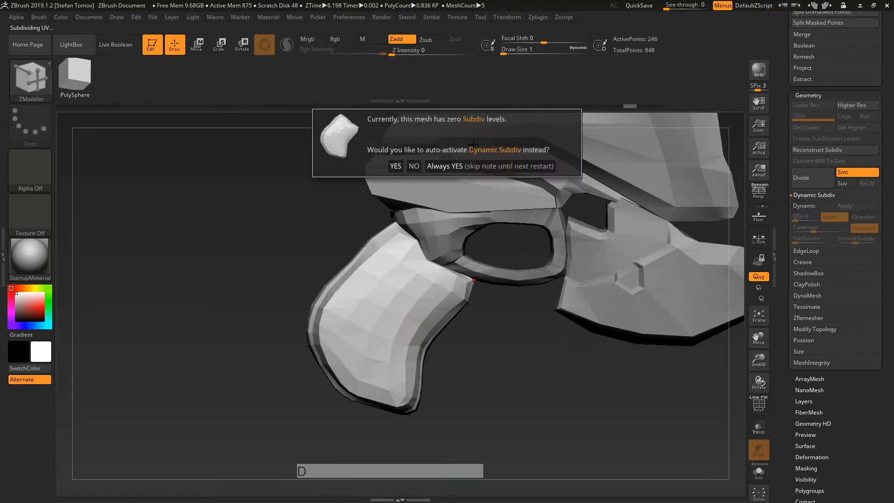
pyautogui.click(395, 167)
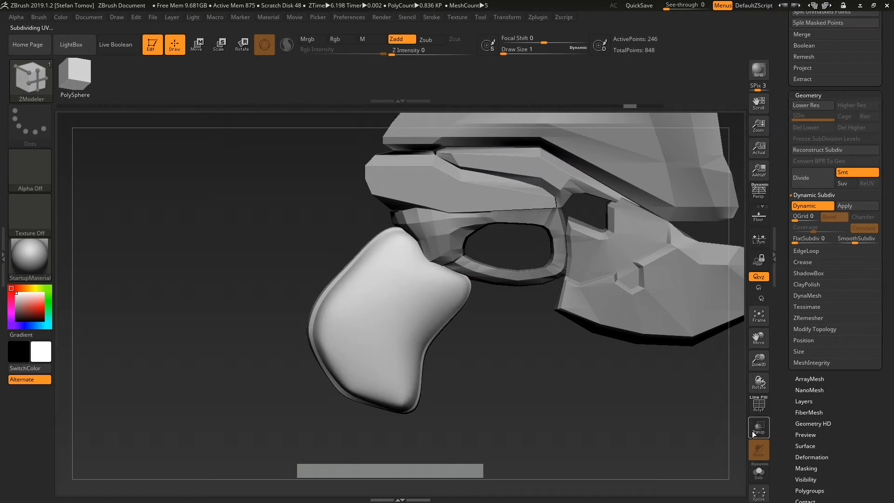
pyautogui.click(759, 404)
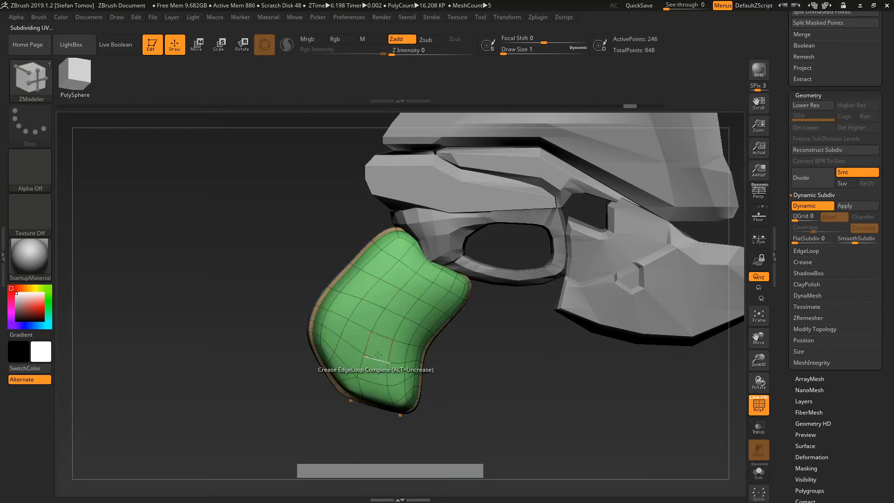
# Step: Switch to the Move brush and tug the grip's left edge outward, then undo it
pyautogui.hotkey('shift', 'd')
pyautogui.press('d')
pyautogui.click(394, 167)
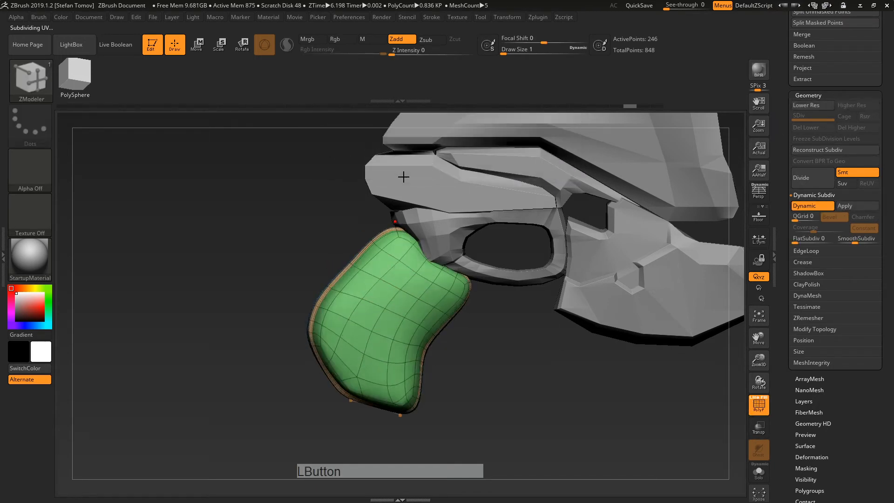
pyautogui.press('b')
pyautogui.press('m')
pyautogui.press('v')
pyautogui.press('s')
pyautogui.moveTo(328, 251)
pyautogui.mouseDown()
pyautogui.moveTo(356, 252)
pyautogui.moveTo(314, 253)
pyautogui.mouseUp()
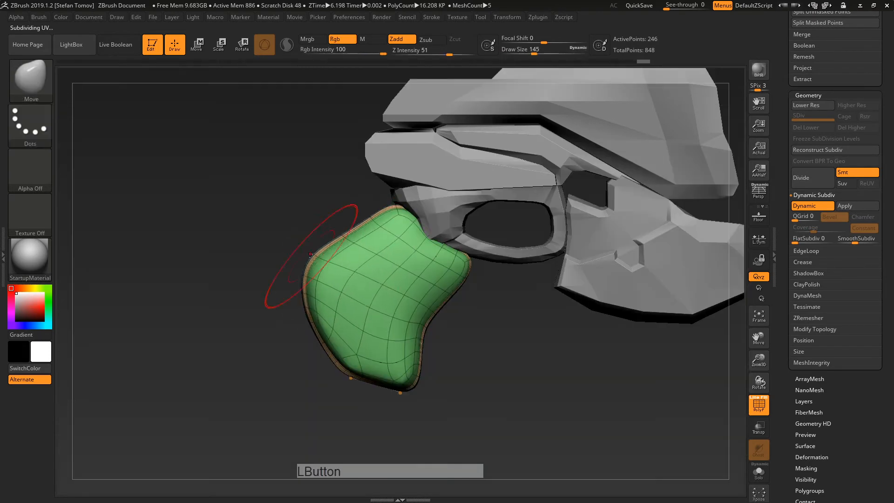
pyautogui.moveTo(321, 343); pyautogui.dragTo(330, 339)
pyautogui.hotkey('ctrl', 'z')
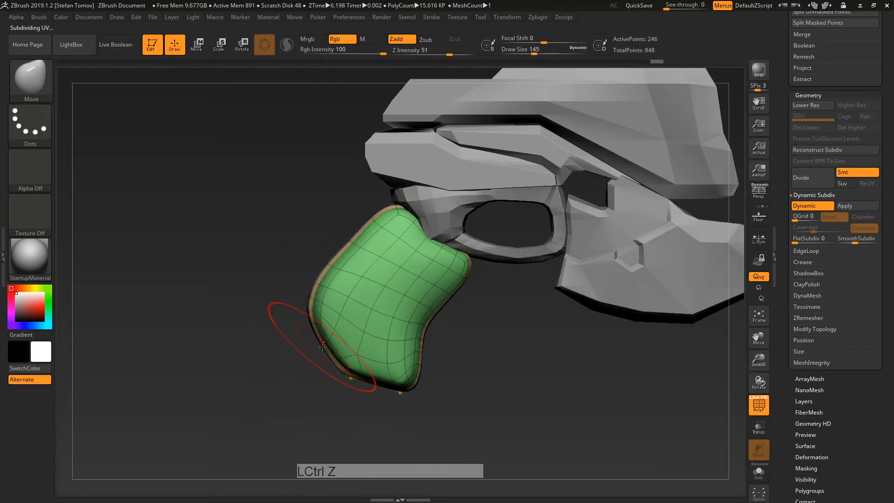
# Step: Pull the grip's upper-left and lower-left cage edges outward, checking them in smooth preview
pyautogui.hotkey('shift', 'd')
pyautogui.moveTo(334, 262); pyautogui.dragTo(298, 222)
pyautogui.moveTo(309, 322); pyautogui.dragTo(321, 334)
pyautogui.press('d')
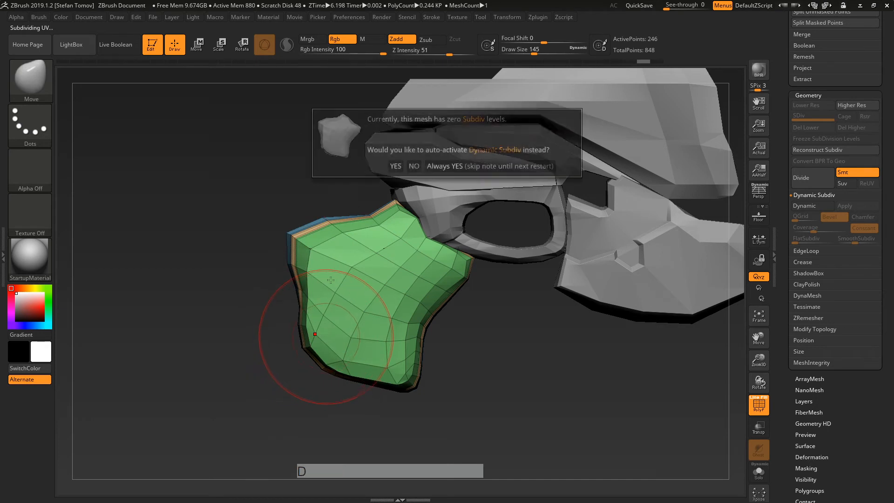
pyautogui.click(396, 167)
pyautogui.moveTo(330, 270); pyautogui.dragTo(262, 283)
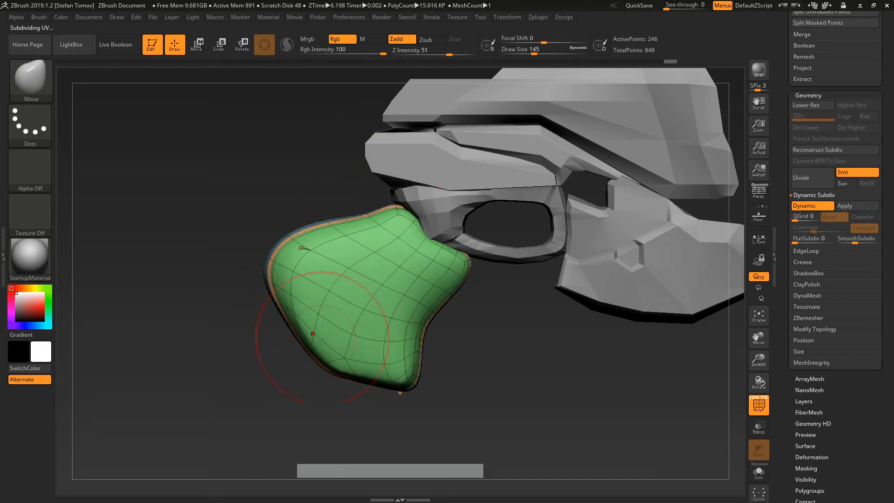
pyautogui.hotkey('ctrl', 'z')
pyautogui.hotkey('ctrl', 'z')
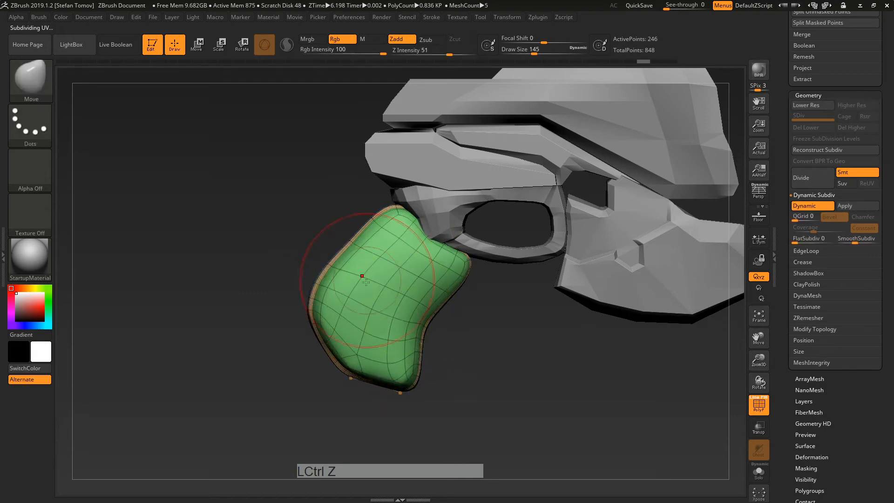
# Step: Turn off PolyF wireframe colouring and frame the gun grip up close
pyautogui.keyDown('alt'); pyautogui.moveTo(508, 356); pyautogui.dragTo(526, 342); pyautogui.keyUp('alt')
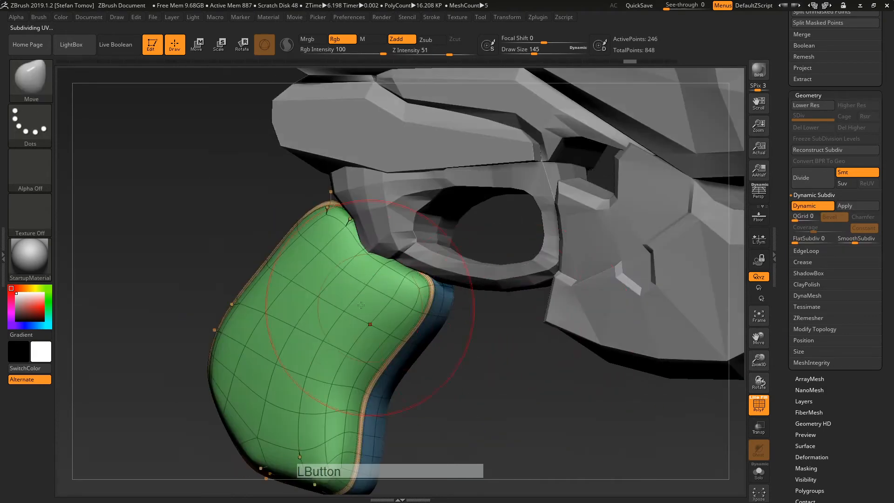
pyautogui.keyDown('alt'); pyautogui.moveTo(522, 388); pyautogui.dragTo(583, 360); pyautogui.keyUp('alt')
pyautogui.click(760, 406)
pyautogui.moveTo(715, 375)
pyautogui.keyDown('alt'); pyautogui.mouseDown()
pyautogui.moveTo(521, 351)
pyautogui.moveTo(577, 347)
pyautogui.moveTo(574, 377)
pyautogui.moveTo(555, 401)
pyautogui.mouseUp(); pyautogui.keyUp('alt')
pyautogui.keyDown('alt'); pyautogui.moveTo(556, 401); pyautogui.dragTo(299, 285, button='right'); pyautogui.keyUp('alt')
pyautogui.moveTo(585, 324); pyautogui.dragTo(579, 324)
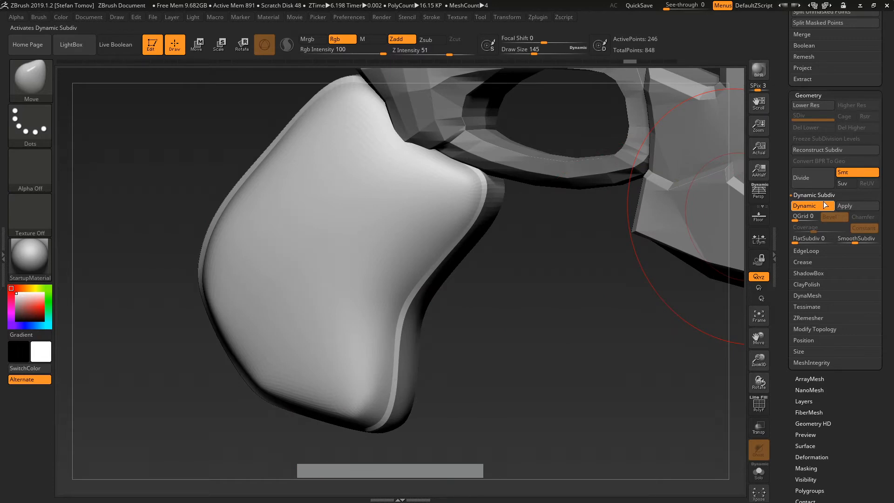
# Step: Apply Dynamic Subdiv to bake the grip's smooth preview into real subdivision levels
pyautogui.click(859, 205)
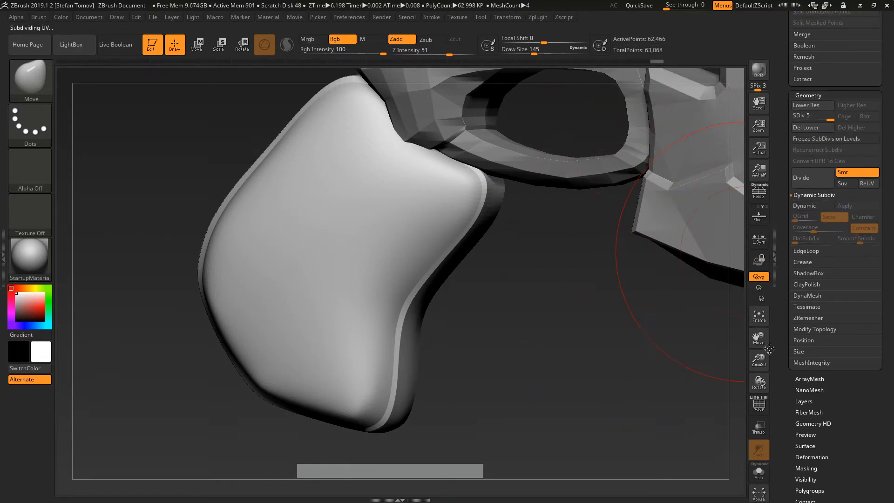
pyautogui.click(755, 408)
pyautogui.moveTo(450, 222)
pyautogui.keyDown('alt'); pyautogui.mouseDown(button='right')
pyautogui.moveTo(647, 321)
pyautogui.moveTo(650, 347)
pyautogui.moveTo(575, 277)
pyautogui.mouseUp(button='right'); pyautogui.keyUp('alt')
# Step: Select the TrimDynamic brush at a small draw size, with wireframe colouring hidden
pyautogui.press('b')
pyautogui.press('t')
pyautogui.press('d')
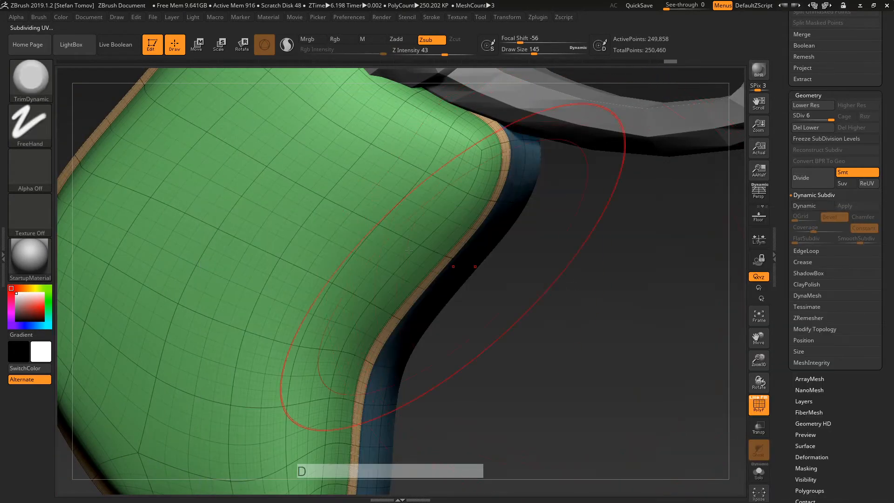
pyautogui.press('s')
pyautogui.moveTo(396, 257); pyautogui.dragTo(373, 257)
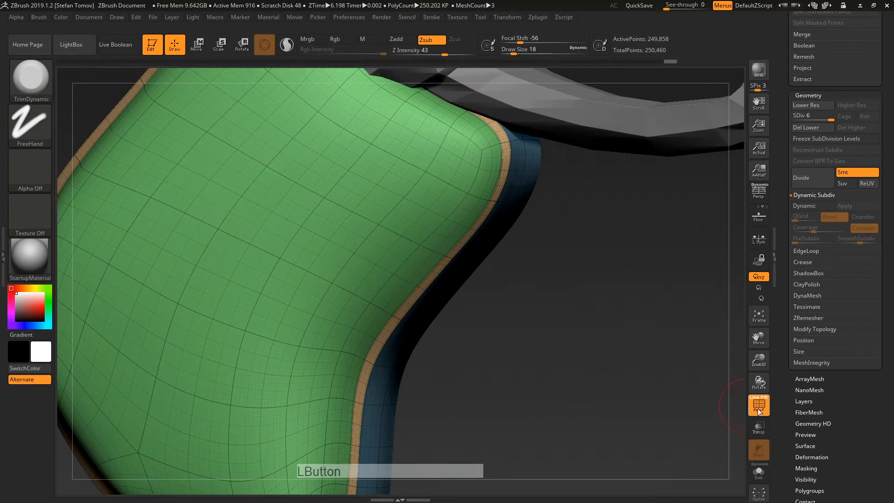
pyautogui.click(759, 410)
pyautogui.moveTo(623, 320); pyautogui.dragTo(496, 160)
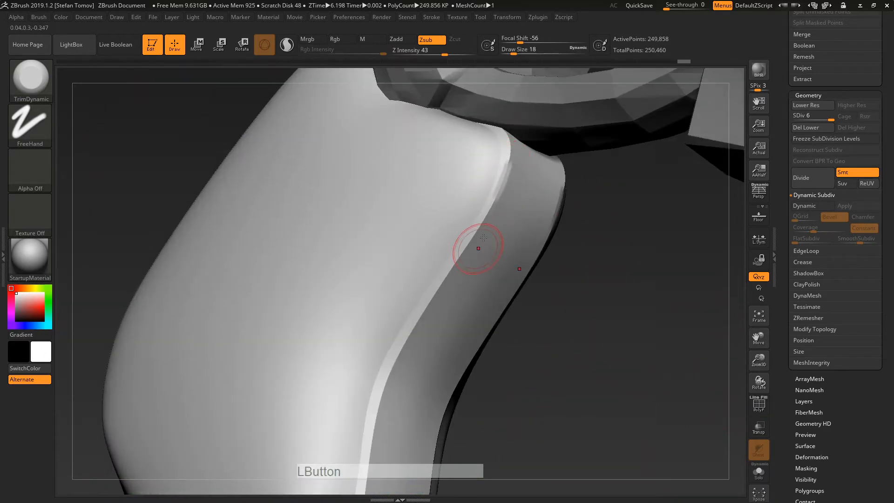
# Step: Flatten the grip's bevelled edge strip with TrimDynamic strokes along its length
pyautogui.moveTo(497, 191); pyautogui.dragTo(511, 131)
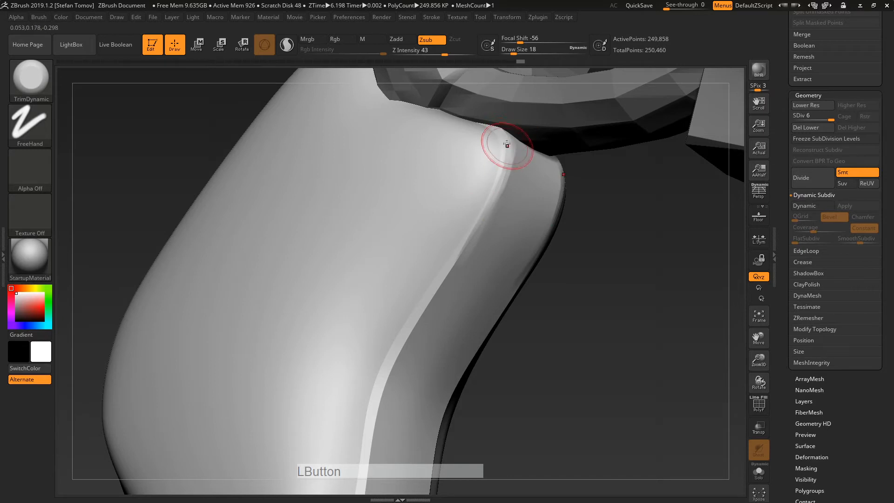
pyautogui.moveTo(465, 256)
pyautogui.mouseDown()
pyautogui.moveTo(442, 274)
pyautogui.moveTo(373, 443)
pyautogui.mouseUp()
pyautogui.keyDown('alt'); pyautogui.moveTo(515, 367); pyautogui.dragTo(540, 198); pyautogui.keyUp('alt')
pyautogui.moveTo(391, 299); pyautogui.dragTo(341, 415)
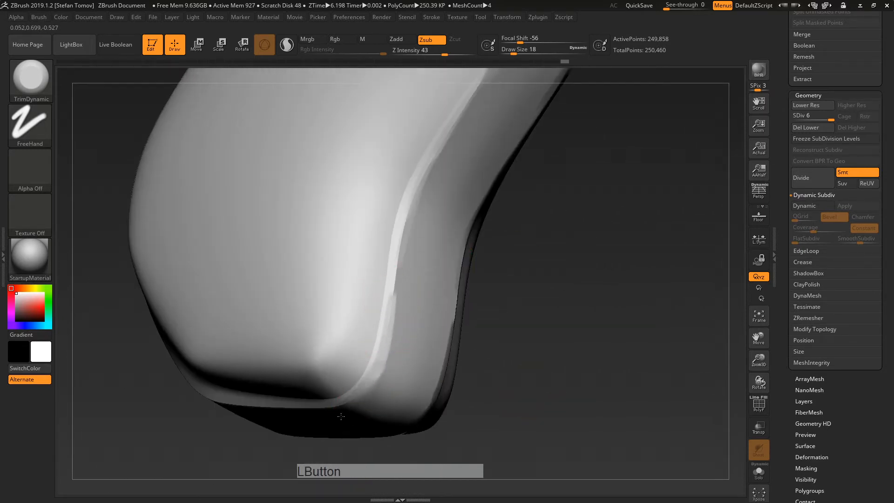
pyautogui.moveTo(398, 322); pyautogui.dragTo(402, 223)
# Step: Review the grip from several angles, comparing the lowest level with subdivision level 6
pyautogui.keyDown('alt'); pyautogui.moveTo(542, 234); pyautogui.dragTo(517, 326); pyautogui.keyUp('alt')
pyautogui.moveTo(517, 326); pyautogui.dragTo(532, 335)
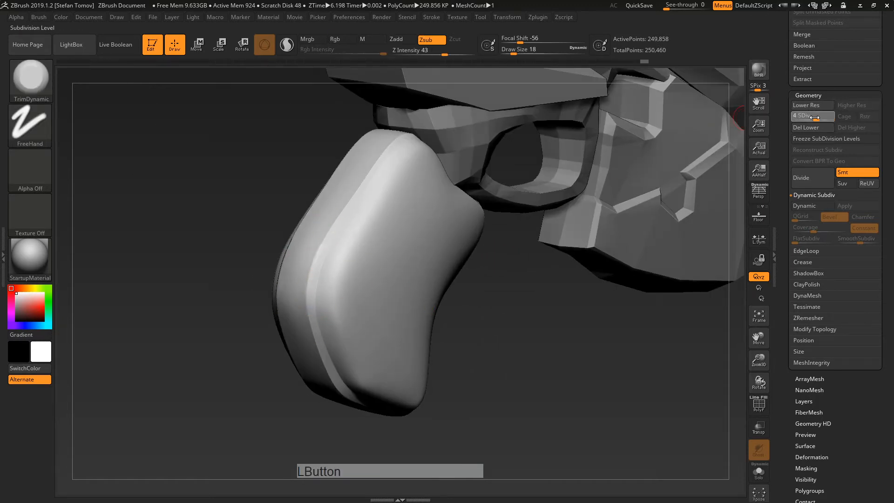
pyautogui.moveTo(815, 118); pyautogui.dragTo(794, 117)
pyautogui.keyDown('shift'); pyautogui.moveTo(575, 325); pyautogui.dragTo(541, 349); pyautogui.keyUp('shift')
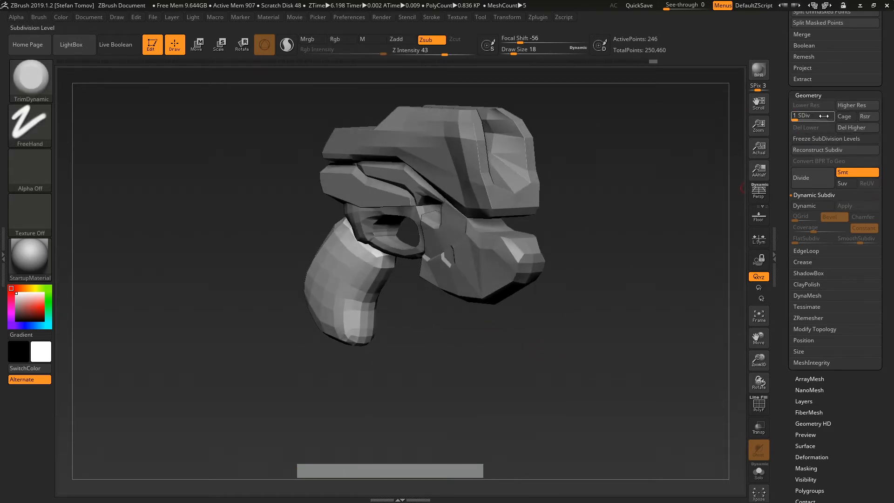
pyautogui.moveTo(823, 116); pyautogui.dragTo(833, 118)
pyautogui.moveTo(619, 320); pyautogui.dragTo(677, 372)
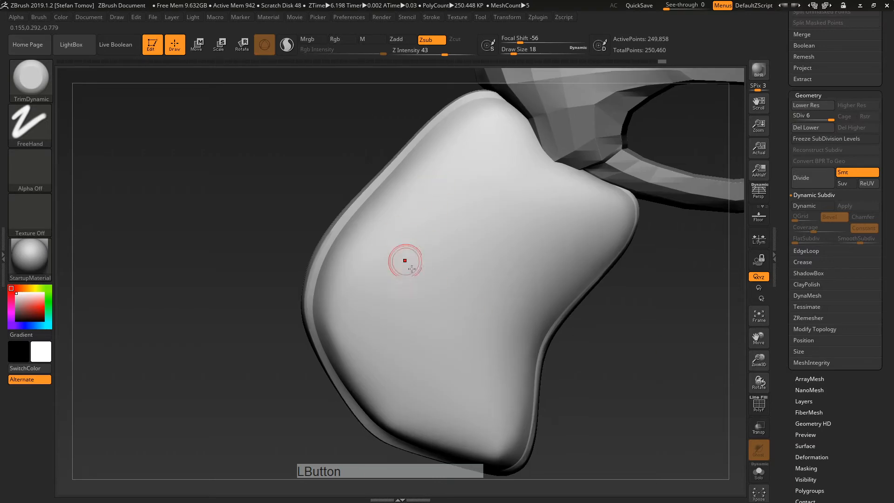
pyautogui.moveTo(508, 241); pyautogui.dragTo(591, 251, button='right')
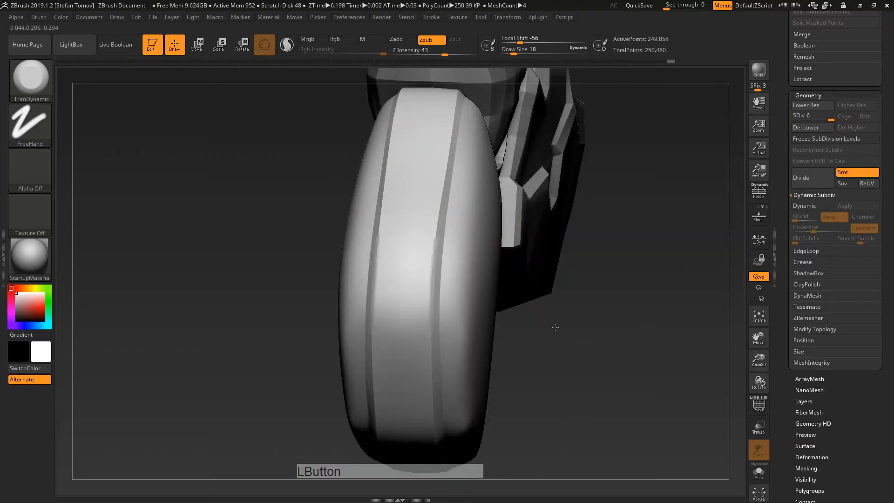
pyautogui.moveTo(555, 327); pyautogui.dragTo(511, 319)
# Step: Select the DamStandard brush and isolate the grip's face polygroup
pyautogui.press('b')
pyautogui.press('d')
pyautogui.press('s')
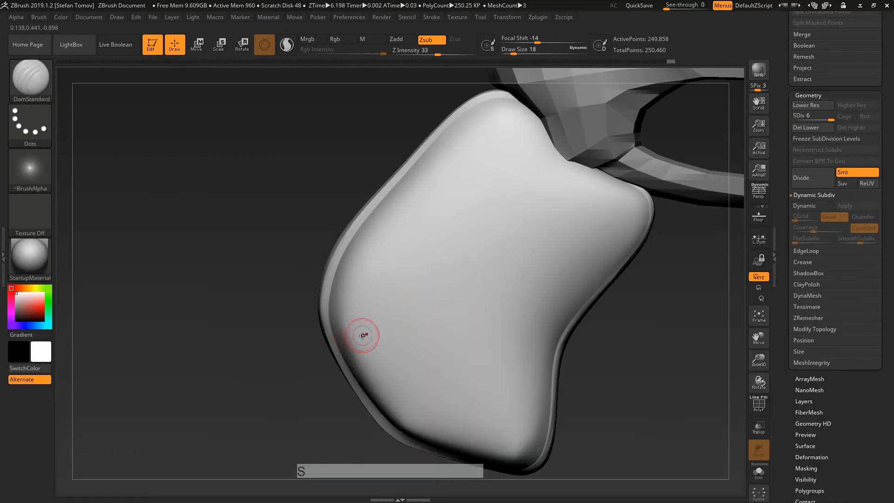
pyautogui.click(766, 407)
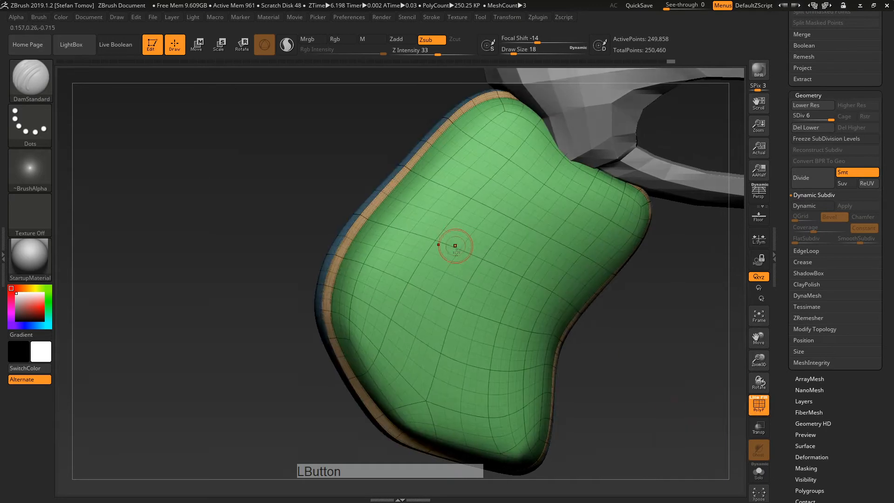
pyautogui.keyDown('ctrl'); pyautogui.keyDown('shift'); pyautogui.click(559, 306); pyautogui.keyUp('shift'); pyautogui.keyUp('ctrl')
# Step: Carve two diagonal DamStandard grooves across the grip's side
pyautogui.moveTo(668, 359); pyautogui.dragTo(645, 366)
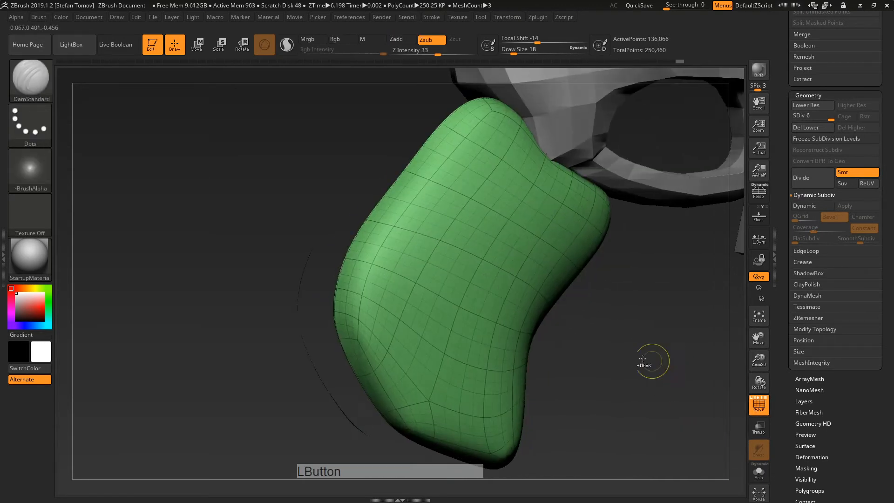
pyautogui.click(758, 404)
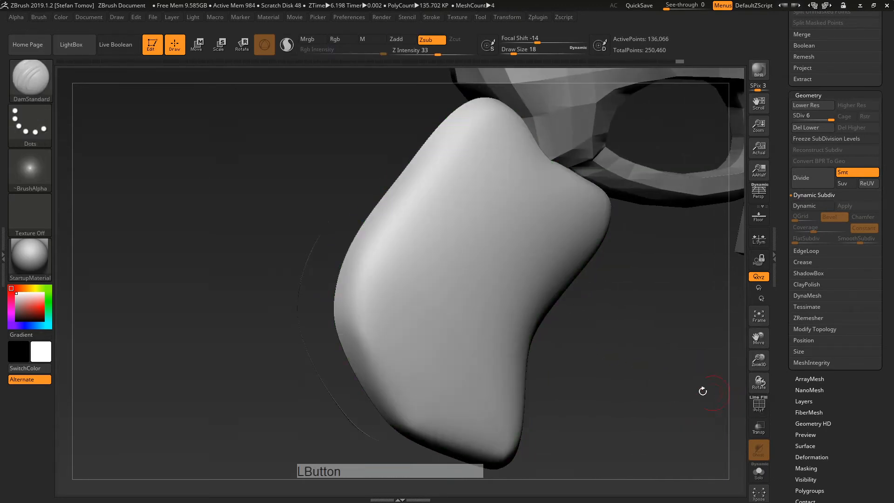
pyautogui.moveTo(702, 389)
pyautogui.mouseDown()
pyautogui.moveTo(679, 394)
pyautogui.moveTo(386, 342)
pyautogui.mouseUp()
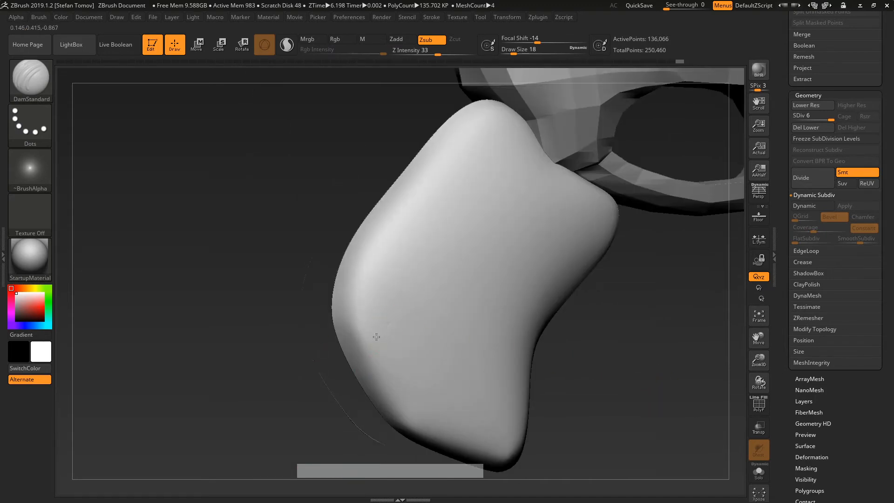
pyautogui.moveTo(522, 244); pyautogui.dragTo(388, 408)
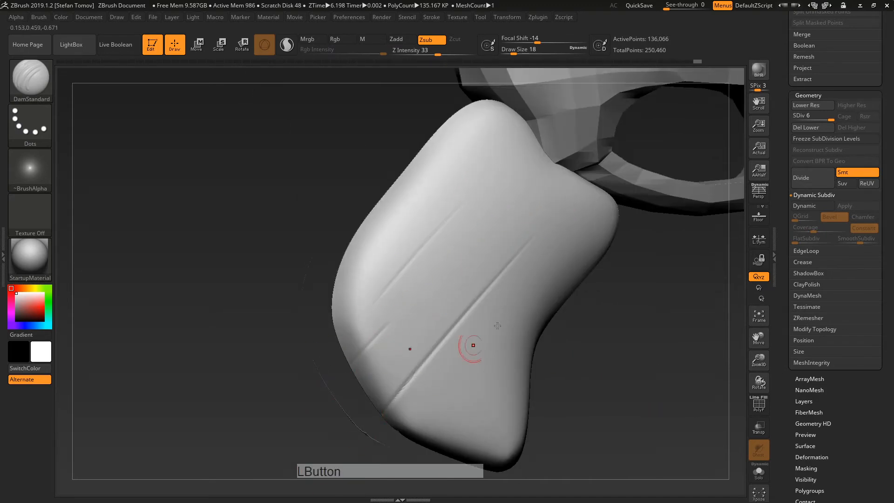
pyautogui.moveTo(654, 274); pyautogui.dragTo(612, 282)
pyautogui.moveTo(491, 366); pyautogui.dragTo(653, 209)
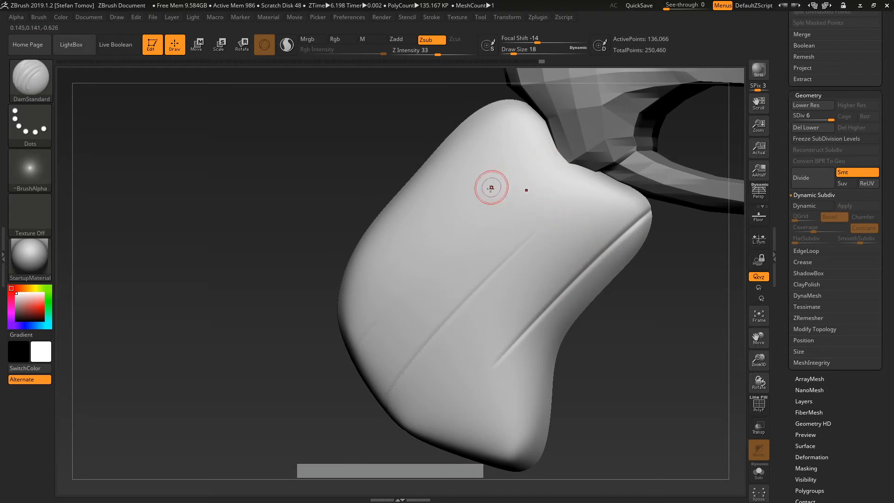
# Step: Unhide the edge bands and add a deeper gash plus another crease near the grip's lower part
pyautogui.keyDown('ctrl'); pyautogui.keyDown('shift'); pyautogui.click(671, 326); pyautogui.keyUp('shift'); pyautogui.keyUp('ctrl')
pyautogui.moveTo(652, 361); pyautogui.dragTo(607, 394)
pyautogui.keyDown('alt'); pyautogui.moveTo(637, 357); pyautogui.dragTo(522, 297); pyautogui.keyUp('alt')
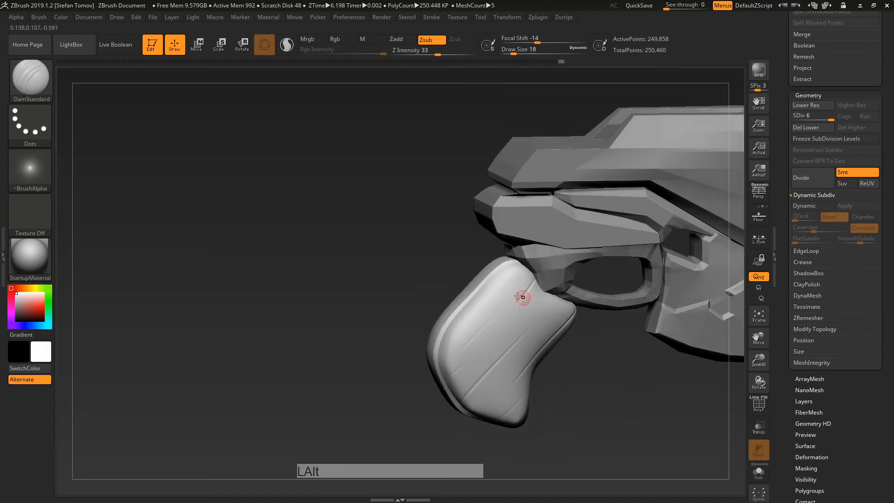
pyautogui.moveTo(505, 270)
pyautogui.keyDown('alt'); pyautogui.mouseDown(button='right')
pyautogui.moveTo(516, 281)
pyautogui.moveTo(552, 272)
pyautogui.mouseUp(button='right'); pyautogui.keyUp('alt')
pyautogui.keyDown('alt'); pyautogui.moveTo(525, 270); pyautogui.dragTo(523, 276); pyautogui.keyUp('alt')
pyautogui.moveTo(665, 399); pyautogui.dragTo(427, 295)
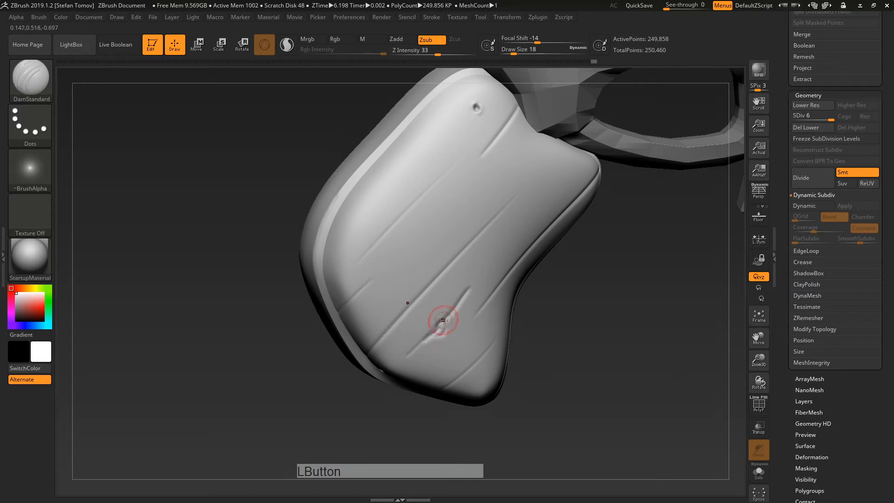
pyautogui.moveTo(433, 335); pyautogui.dragTo(455, 305)
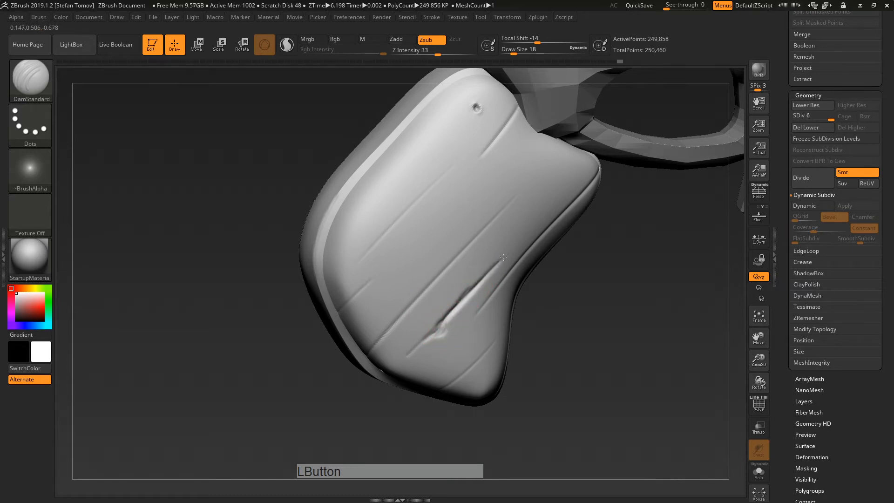
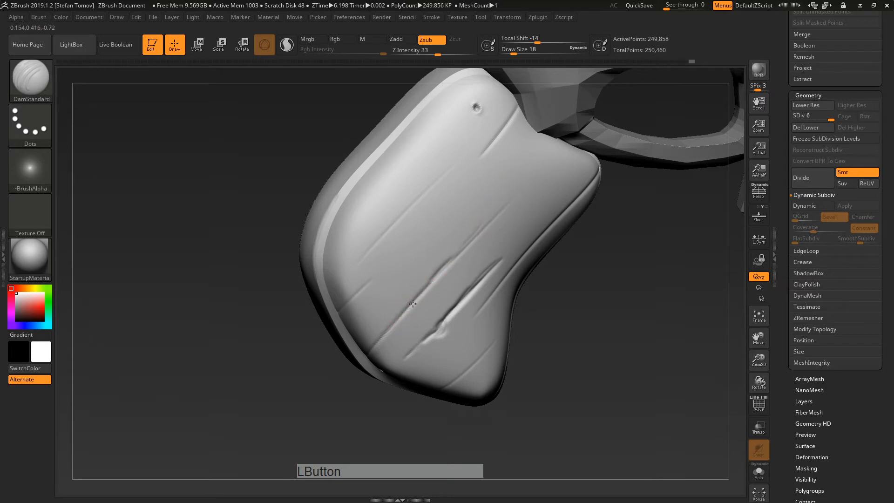
# Step: Carve a final crease slash on the grip, then select the trigger guard subtool temp2-polySurface1
pyautogui.moveTo(412, 304); pyautogui.dragTo(402, 317)
pyautogui.moveTo(603, 263)
pyautogui.keyDown('alt'); pyautogui.mouseDown()
pyautogui.moveTo(568, 267)
pyautogui.moveTo(504, 325)
pyautogui.mouseUp(); pyautogui.keyUp('alt')
pyautogui.moveTo(505, 325)
pyautogui.keyDown('shift'); pyautogui.mouseDown()
pyautogui.moveTo(518, 323)
pyautogui.moveTo(481, 363)
pyautogui.moveTo(489, 354)
pyautogui.mouseUp(); pyautogui.keyUp('shift')
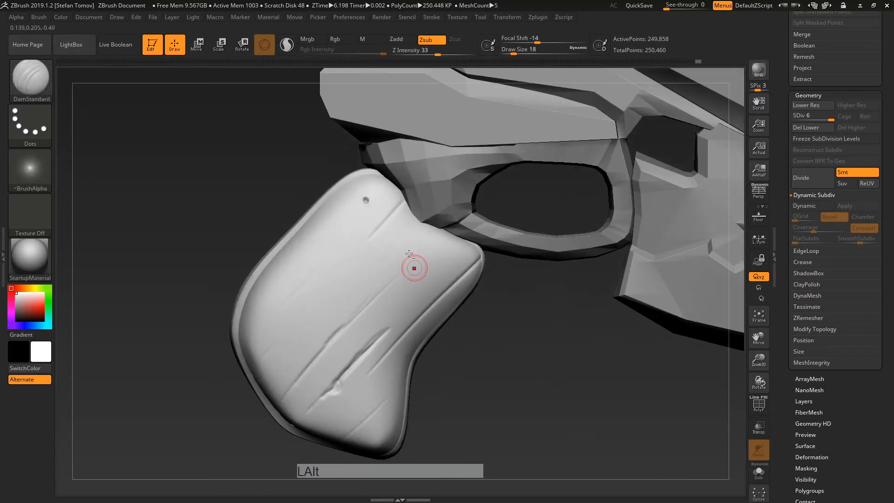
pyautogui.keyDown('alt'); pyautogui.click(437, 181); pyautogui.keyUp('alt')
pyautogui.keyDown('alt'); pyautogui.moveTo(569, 333); pyautogui.dragTo(470, 375); pyautogui.keyUp('alt')
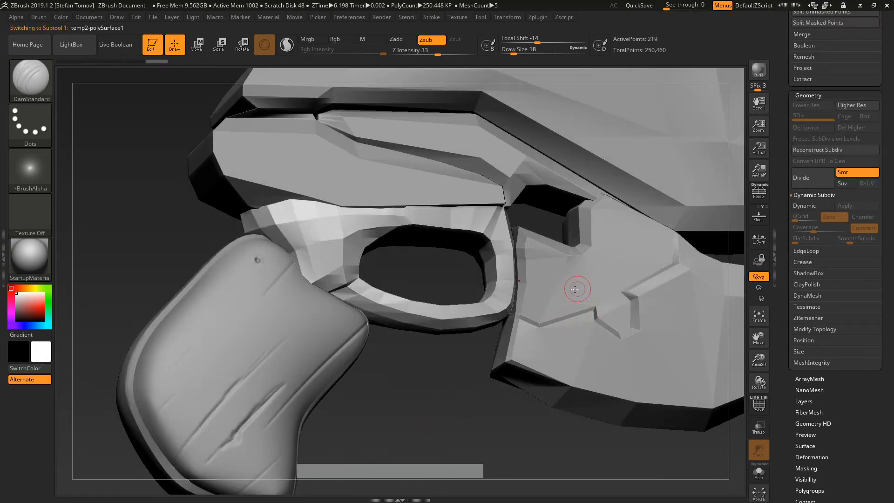
# Step: Try a default DynaMesh on the trigger guard with wireframe shown, then undo it
pyautogui.moveTo(791, 355); pyautogui.dragTo(788, 325)
pyautogui.click(805, 217)
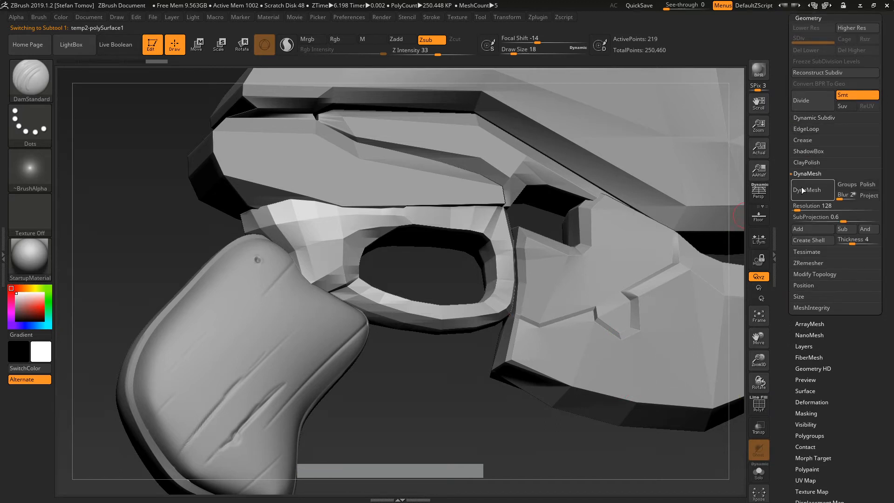
pyautogui.click(759, 404)
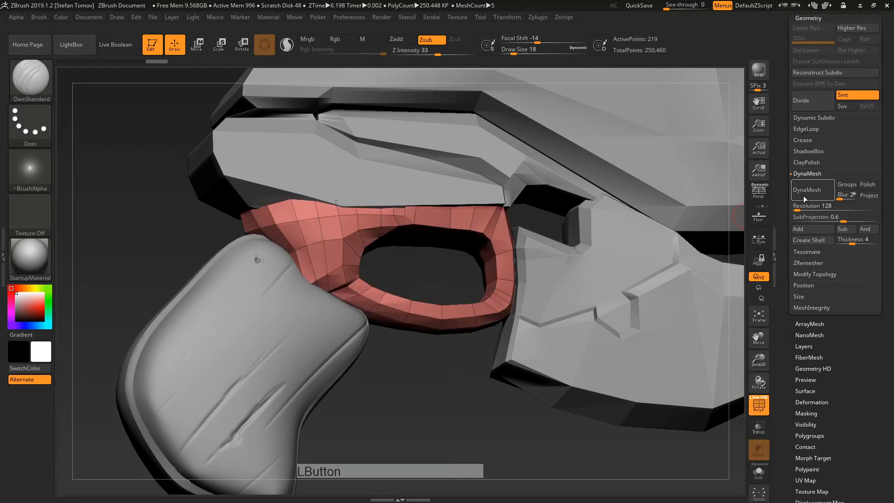
pyautogui.click(803, 195)
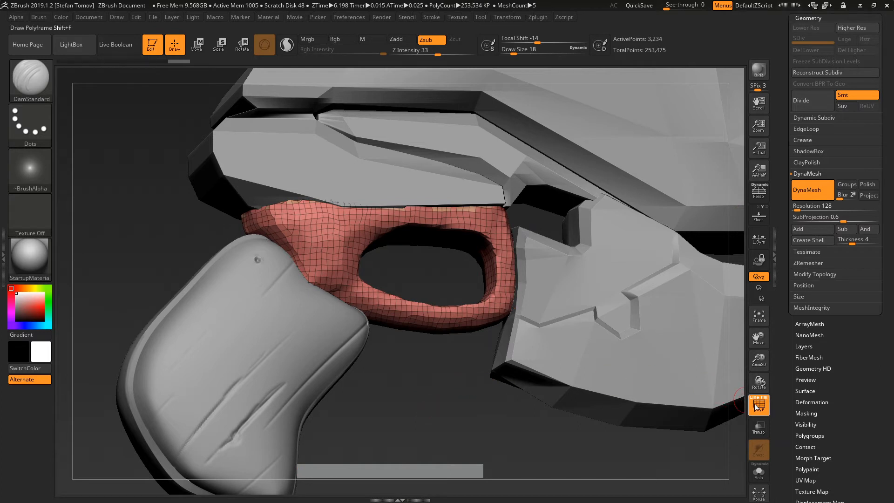
pyautogui.hotkey('shift', 'f')
pyautogui.hotkey('ctrl', 'z')
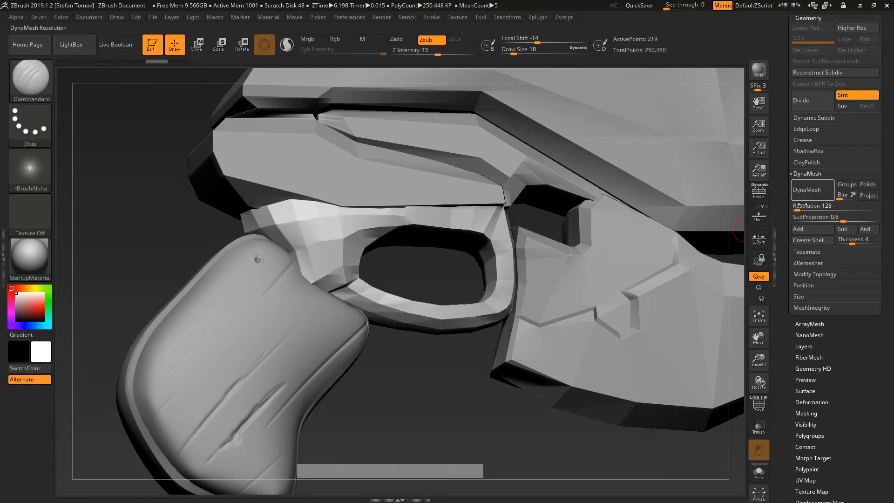
# Step: Remesh the trigger guard with DynaMesh at resolution 456 and view it from the side
pyautogui.moveTo(798, 209); pyautogui.dragTo(804, 208)
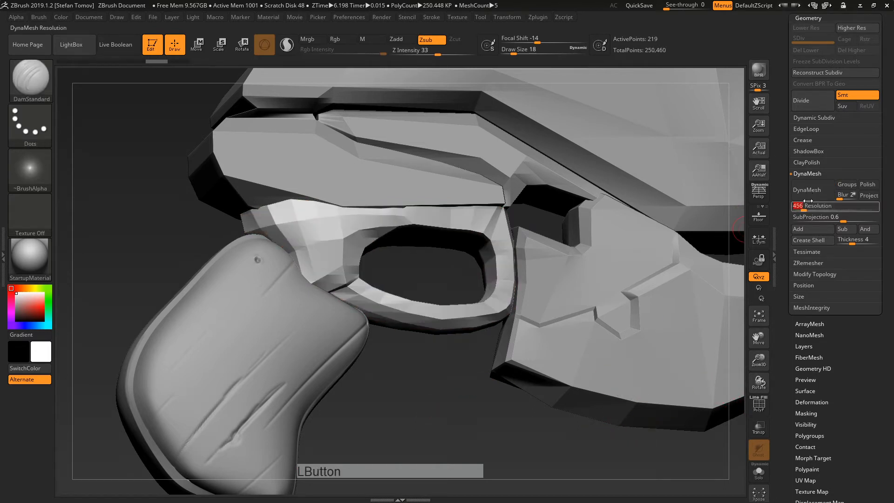
pyautogui.click(810, 192)
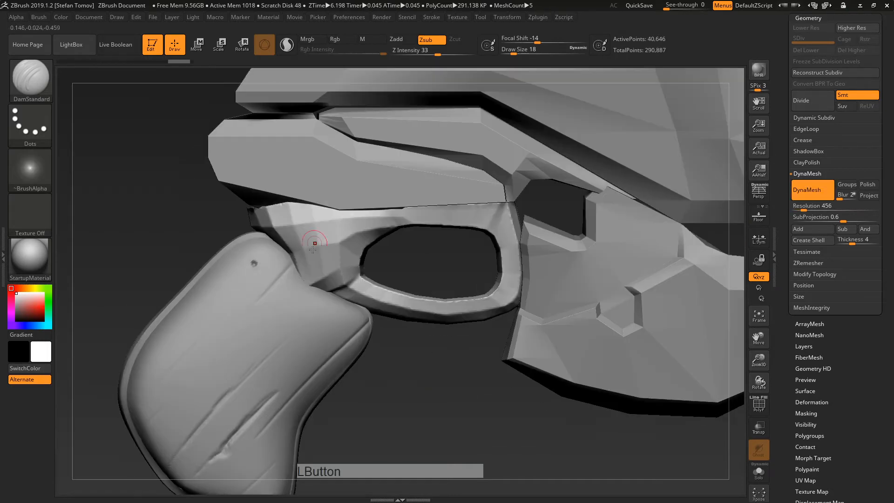
pyautogui.moveTo(319, 237); pyautogui.dragTo(347, 222, button='right')
pyautogui.moveTo(278, 221); pyautogui.dragTo(221, 231, button='right')
# Step: Set brush size 39 and compare the low-poly and remeshed trigger guard in wireframe
pyautogui.press('s')
pyautogui.moveTo(359, 241); pyautogui.dragTo(356, 245)
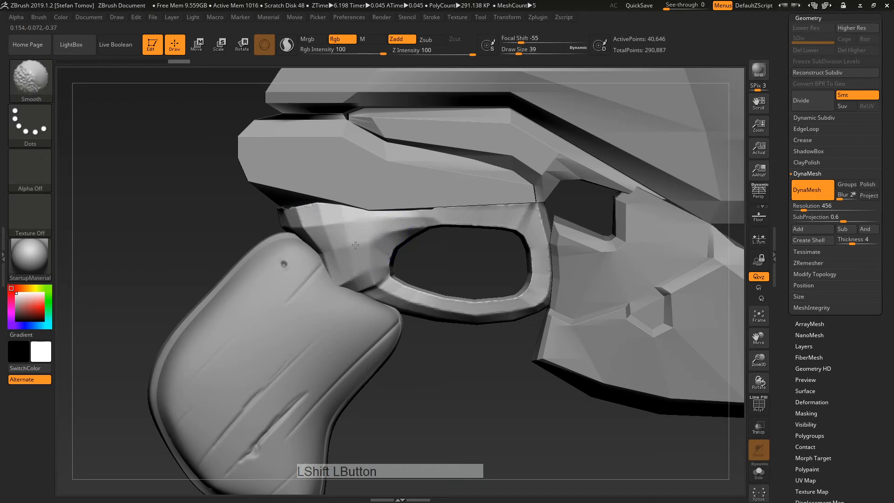
pyautogui.click(765, 409)
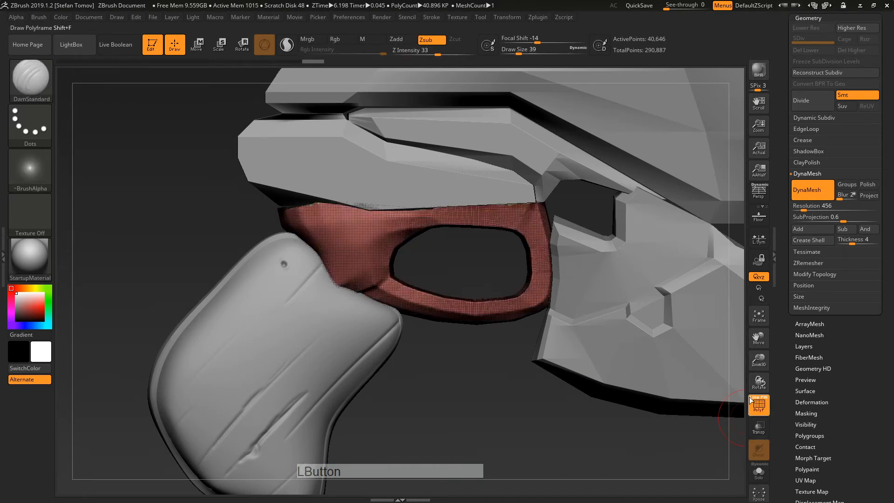
pyautogui.keyDown('alt'); pyautogui.moveTo(595, 219); pyautogui.dragTo(585, 276, button='right'); pyautogui.keyUp('alt')
pyautogui.hotkey('ctrl', 'z')
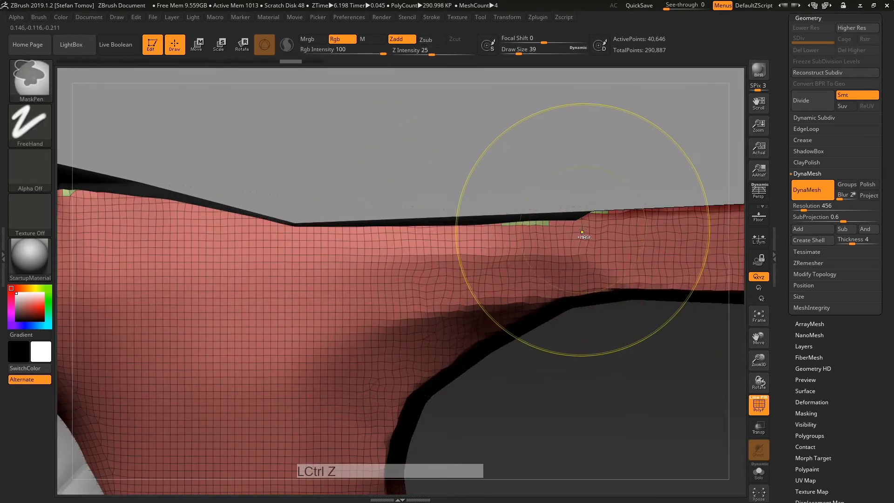
pyautogui.hotkey('ctrl', 'z')
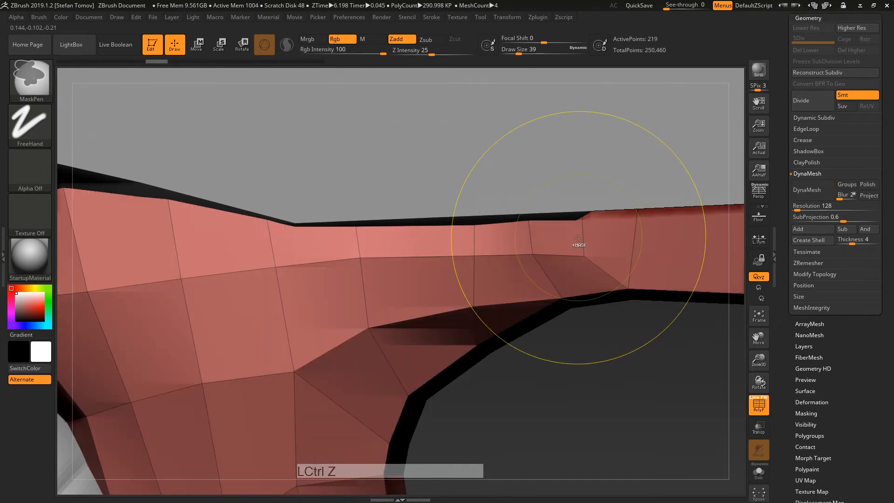
pyautogui.hotkey('ctrl', 'shift', 'z')
pyautogui.keyDown('alt'); pyautogui.moveTo(479, 280); pyautogui.dragTo(445, 282, button='right'); pyautogui.keyUp('alt')
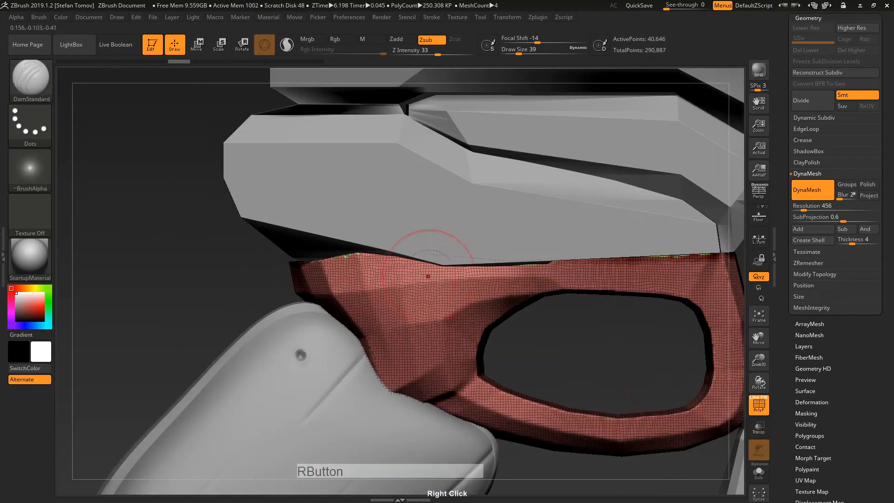
# Step: Smooth the trigger guard's left, lower, right, top and top-left rims
pyautogui.click(760, 471)
pyautogui.keyDown('shift'); pyautogui.moveTo(431, 322); pyautogui.dragTo(326, 309); pyautogui.keyUp('shift')
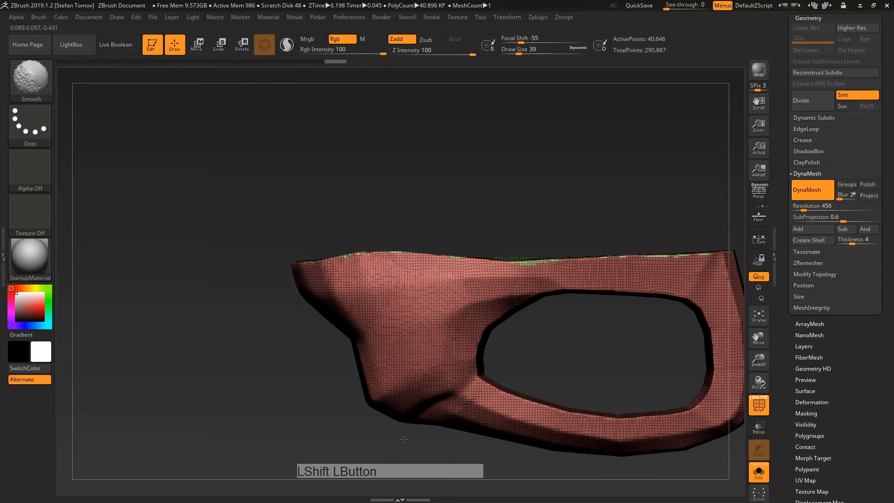
pyautogui.moveTo(403, 439)
pyautogui.keyDown('shift'); pyautogui.mouseDown()
pyautogui.moveTo(665, 440)
pyautogui.moveTo(661, 400)
pyautogui.mouseUp(); pyautogui.keyUp('shift')
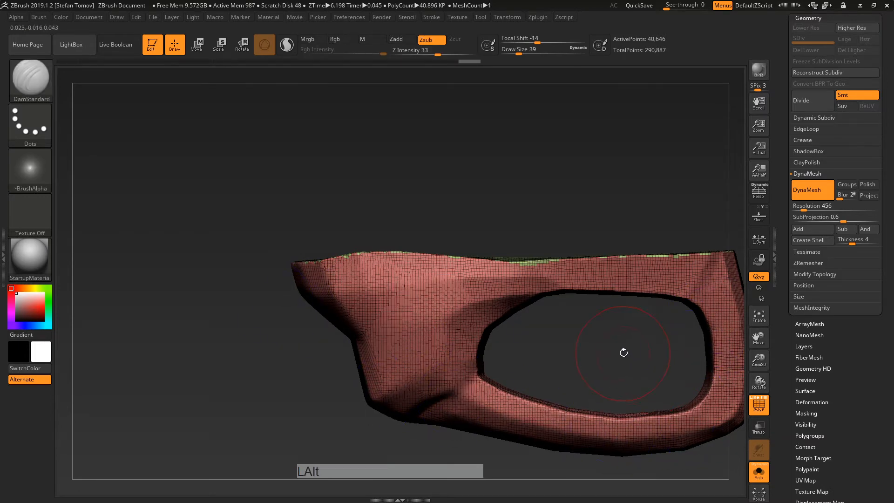
pyautogui.keyDown('alt'); pyautogui.moveTo(624, 353); pyautogui.dragTo(493, 344); pyautogui.keyUp('alt')
pyautogui.keyDown('shift'); pyautogui.moveTo(596, 400); pyautogui.dragTo(611, 378); pyautogui.keyUp('shift')
pyautogui.moveTo(556, 263)
pyautogui.keyDown('shift'); pyautogui.mouseDown()
pyautogui.moveTo(380, 262)
pyautogui.moveTo(279, 276)
pyautogui.mouseUp(); pyautogui.keyUp('shift')
pyautogui.click(758, 470)
pyautogui.keyDown('shift'); pyautogui.moveTo(368, 276); pyautogui.dragTo(274, 335); pyautogui.keyUp('shift')
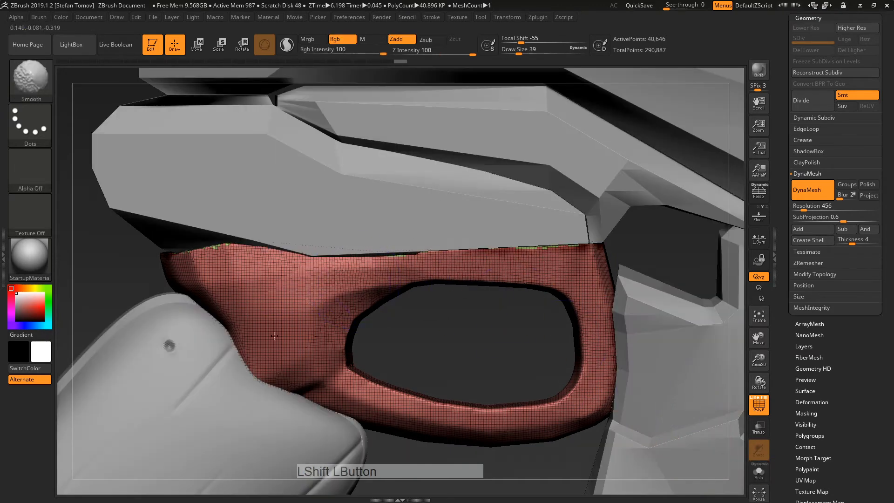
pyautogui.keyDown('shift'); pyautogui.moveTo(217, 328); pyautogui.dragTo(153, 271); pyautogui.keyUp('shift')
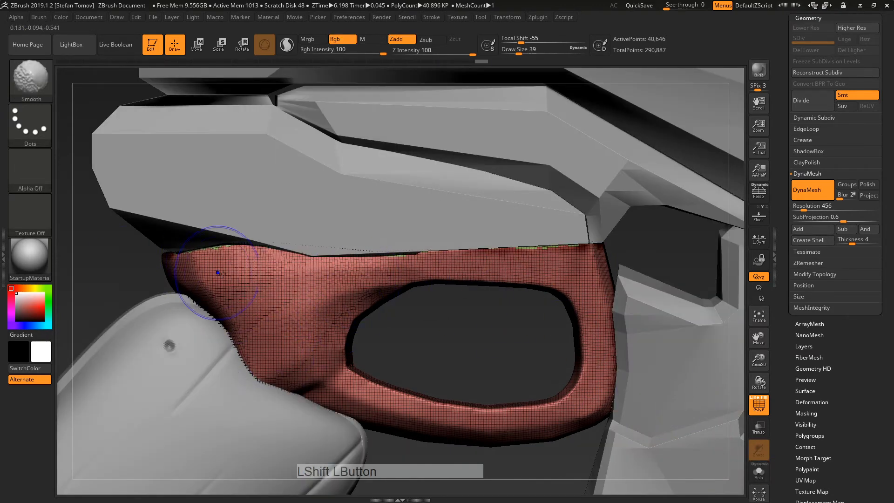
# Step: Try the Move brush at size 59 on the upper-left rim, then undo it
pyautogui.press('b')
pyautogui.press('m')
pyautogui.press('v')
pyautogui.press('s')
pyautogui.moveTo(225, 286); pyautogui.dragTo(229, 287)
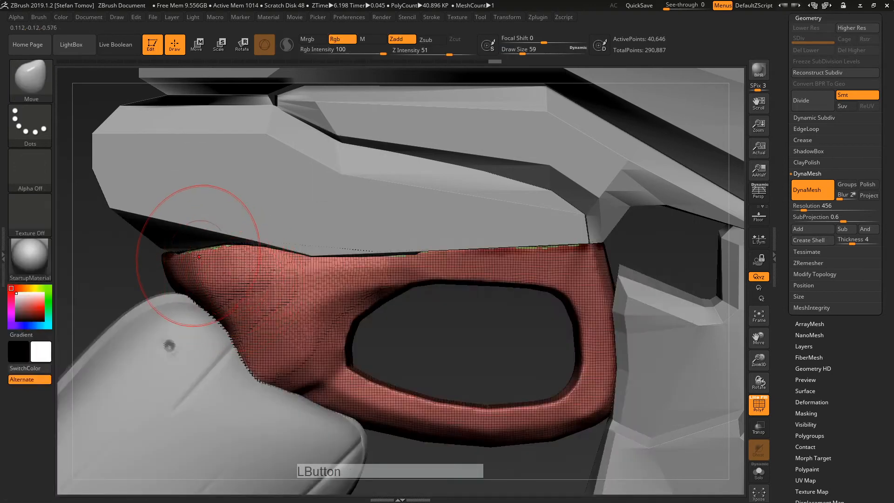
pyautogui.moveTo(198, 256)
pyautogui.mouseDown()
pyautogui.moveTo(181, 252)
pyautogui.moveTo(179, 261)
pyautogui.mouseUp()
pyautogui.hotkey('ctrl', 'z')
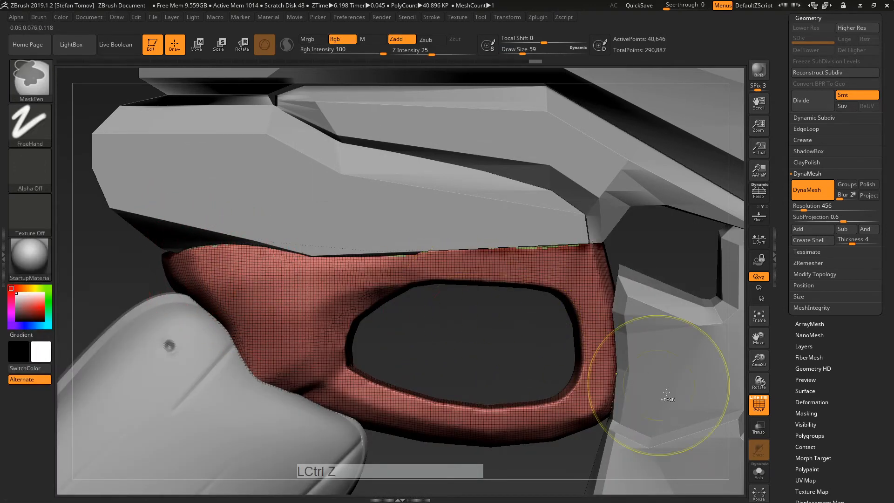
# Step: Hide the wireframe and soften the rim's upper-left surface at brush size 27
pyautogui.click(759, 405)
pyautogui.keyDown('alt'); pyautogui.moveTo(559, 355); pyautogui.dragTo(406, 365, button='right'); pyautogui.keyUp('alt')
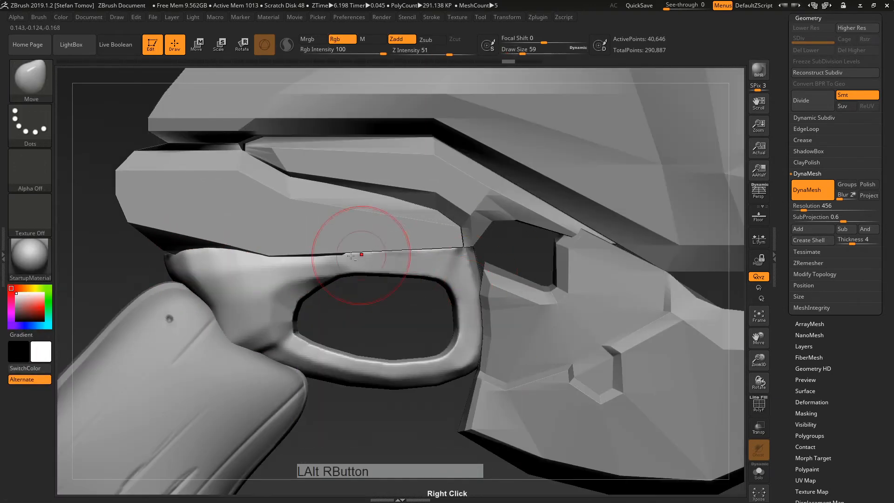
pyautogui.press('s')
pyautogui.moveTo(247, 285); pyautogui.dragTo(240, 285)
pyautogui.moveTo(240, 282)
pyautogui.keyDown('shift'); pyautogui.mouseDown()
pyautogui.moveTo(202, 258)
pyautogui.moveTo(284, 260)
pyautogui.mouseUp(); pyautogui.keyUp('shift')
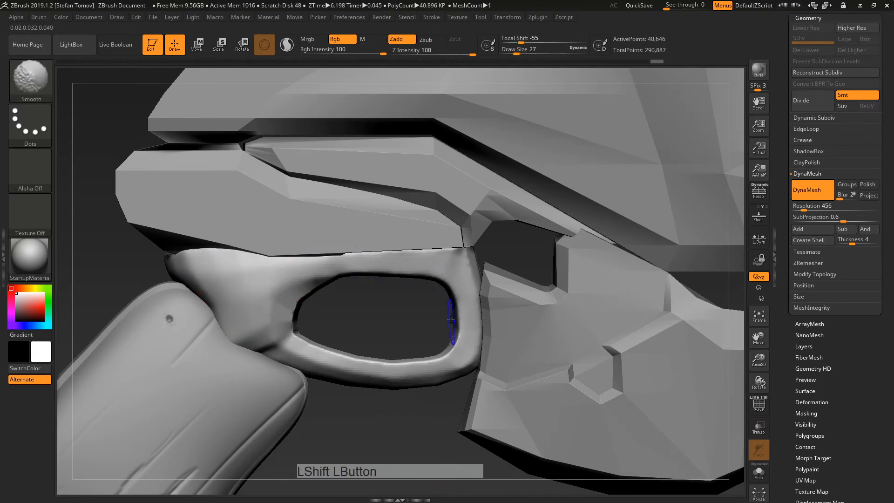
# Step: Flatten a bevel along the opening's upper inner rim with the TrimDynamic brush
pyautogui.press('b')
pyautogui.press('t')
pyautogui.press('d')
pyautogui.keyDown('alt'); pyautogui.moveTo(385, 323); pyautogui.dragTo(380, 358); pyautogui.keyUp('alt')
pyautogui.moveTo(372, 339)
pyautogui.mouseDown()
pyautogui.moveTo(365, 282)
pyautogui.moveTo(374, 277)
pyautogui.mouseUp()
pyautogui.moveTo(253, 241)
pyautogui.mouseDown()
pyautogui.moveTo(279, 231)
pyautogui.moveTo(419, 238)
pyautogui.moveTo(433, 246)
pyautogui.moveTo(487, 354)
pyautogui.mouseUp()
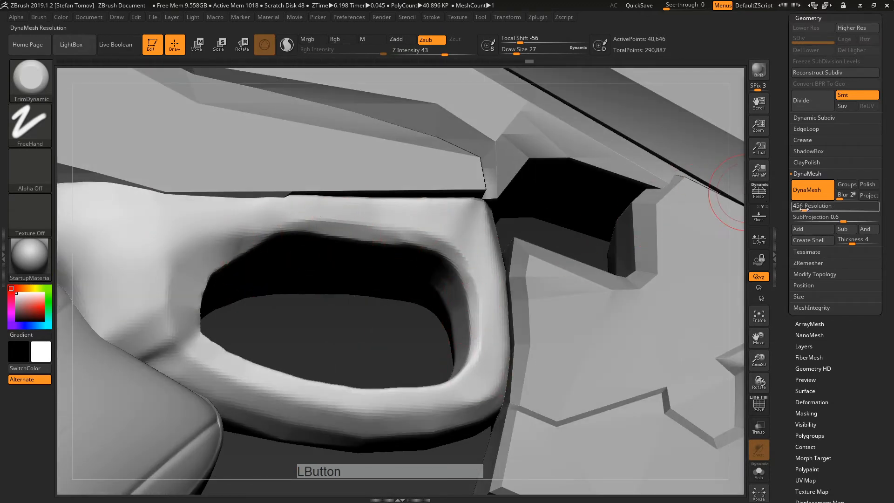
pyautogui.moveTo(804, 209); pyautogui.dragTo(813, 210)
# Step: Remesh the trigger guard at DynaMesh resolution 904 and check the denser wireframe
pyautogui.keyDown('ctrl'); pyautogui.moveTo(435, 305); pyautogui.dragTo(421, 329); pyautogui.keyUp('ctrl')
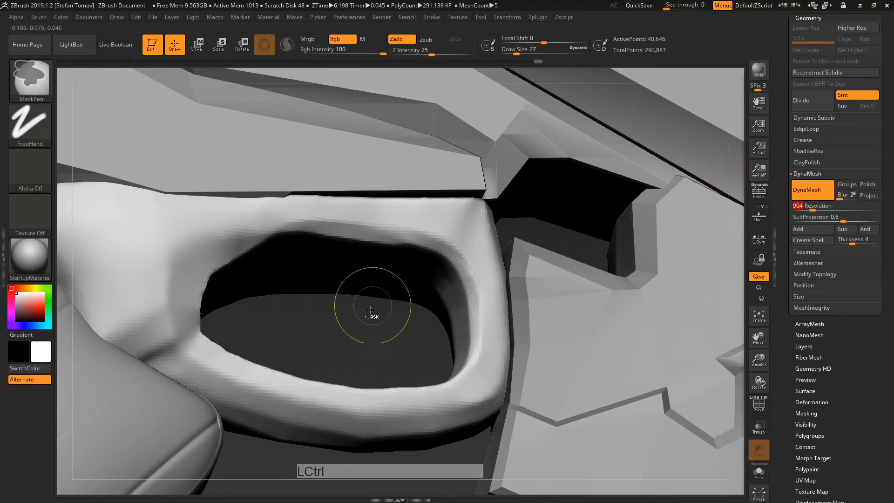
pyautogui.moveTo(355, 332)
pyautogui.keyDown('ctrl'); pyautogui.mouseDown()
pyautogui.moveTo(373, 343)
pyautogui.moveTo(369, 393)
pyautogui.mouseUp(); pyautogui.keyUp('ctrl')
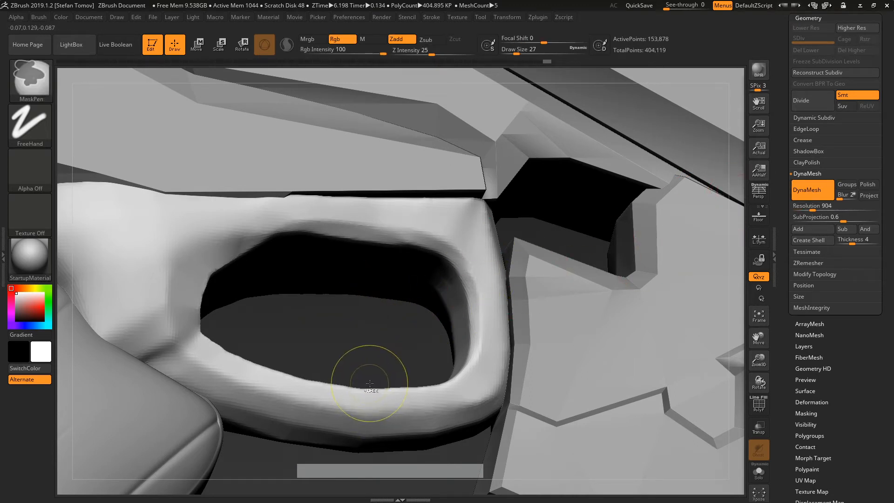
pyautogui.click(753, 405)
pyautogui.hotkey('ctrl', 'z')
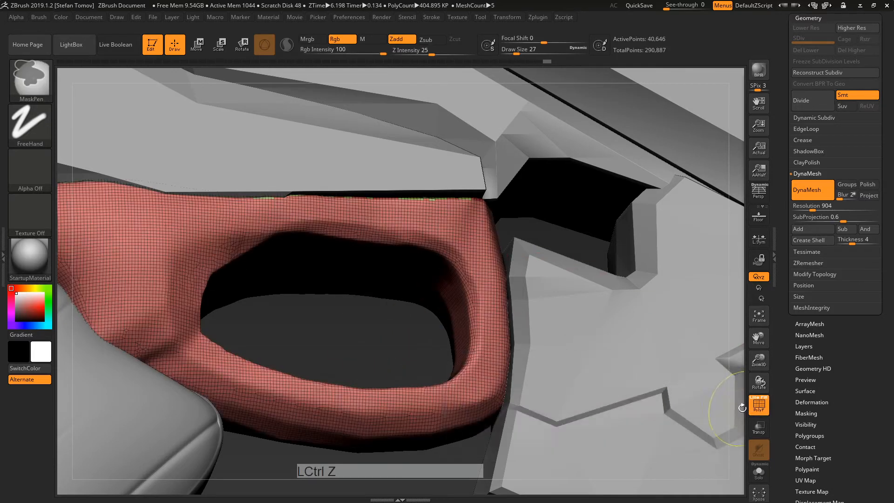
pyautogui.hotkey('ctrl', 'shift', 'z')
pyautogui.click(758, 405)
# Step: Smooth and trim the opening's upper and right inner rim, then isolate the guard with polygroups shown
pyautogui.press('shift')
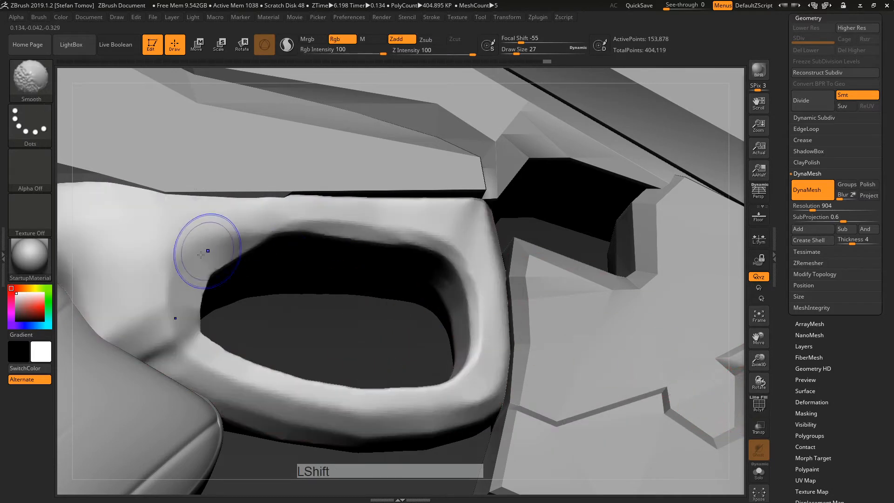
pyautogui.keyDown('shift'); pyautogui.moveTo(436, 245); pyautogui.dragTo(250, 247); pyautogui.keyUp('shift')
pyautogui.moveTo(363, 231)
pyautogui.keyDown('alt'); pyautogui.mouseDown()
pyautogui.moveTo(442, 246)
pyautogui.moveTo(459, 264)
pyautogui.moveTo(470, 345)
pyautogui.moveTo(465, 308)
pyautogui.mouseUp(); pyautogui.keyUp('alt')
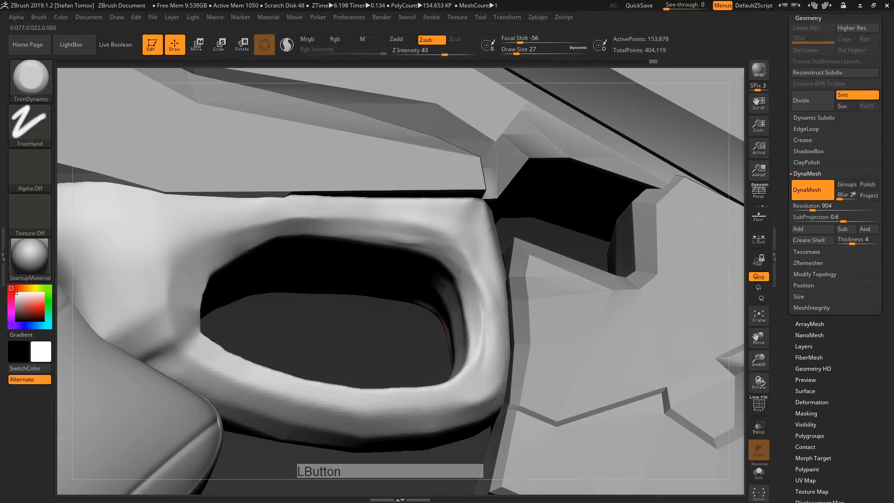
pyautogui.moveTo(458, 270)
pyautogui.mouseDown()
pyautogui.moveTo(356, 232)
pyautogui.moveTo(268, 223)
pyautogui.moveTo(234, 239)
pyautogui.mouseUp()
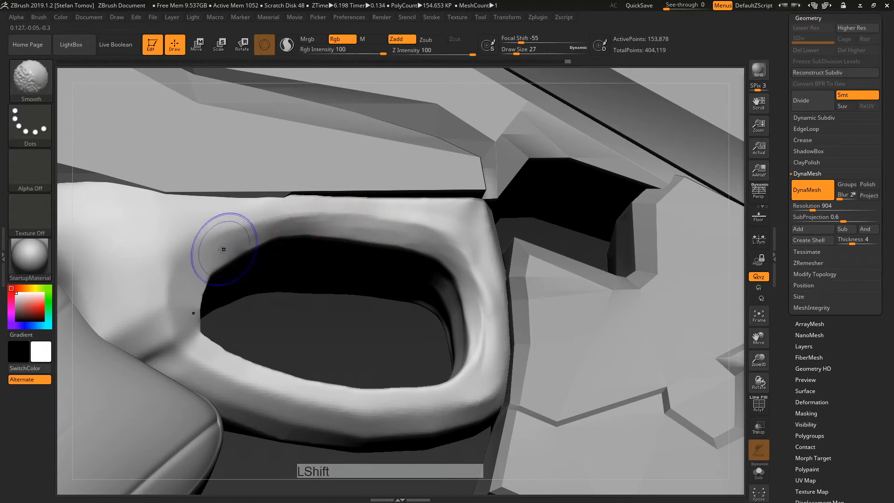
pyautogui.keyDown('shift'); pyautogui.moveTo(302, 223); pyautogui.dragTo(408, 243); pyautogui.keyUp('shift')
pyautogui.moveTo(375, 331)
pyautogui.keyDown('alt'); pyautogui.mouseDown()
pyautogui.moveTo(307, 293)
pyautogui.moveTo(309, 251)
pyautogui.moveTo(305, 273)
pyautogui.moveTo(405, 281)
pyautogui.moveTo(393, 252)
pyautogui.moveTo(365, 295)
pyautogui.moveTo(424, 354)
pyautogui.moveTo(422, 394)
pyautogui.moveTo(417, 245)
pyautogui.mouseUp(); pyautogui.keyUp('alt')
pyautogui.click(760, 472)
pyautogui.click(759, 403)
# Step: Merge the guard into a single polygroup and smooth the jagged upper inner edge
pyautogui.hotkey('ctrl', 'w')
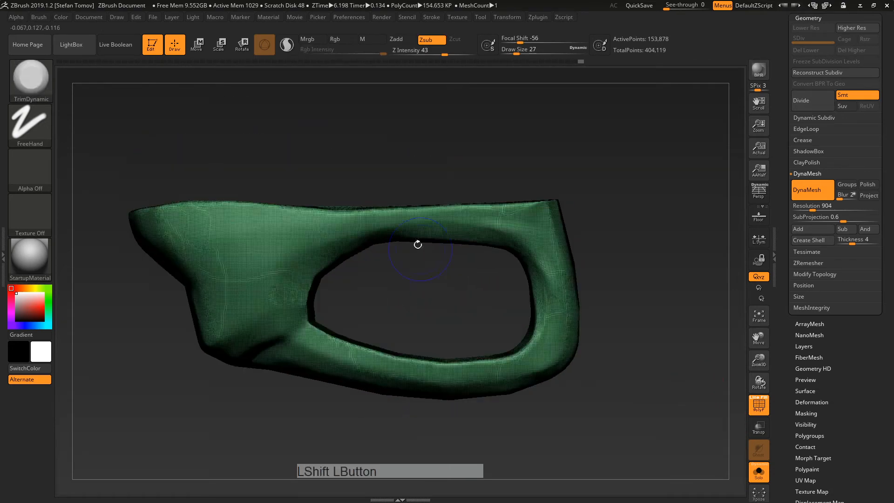
pyautogui.click(760, 406)
pyautogui.keyDown('alt'); pyautogui.moveTo(264, 245); pyautogui.dragTo(414, 210, button='right'); pyautogui.keyUp('alt')
pyautogui.moveTo(415, 209)
pyautogui.keyDown('shift'); pyautogui.mouseDown()
pyautogui.moveTo(425, 172)
pyautogui.moveTo(493, 219)
pyautogui.moveTo(485, 251)
pyautogui.moveTo(457, 277)
pyautogui.moveTo(499, 286)
pyautogui.mouseUp(); pyautogui.keyUp('shift')
pyautogui.click(759, 405)
pyautogui.moveTo(447, 233)
pyautogui.keyDown('shift'); pyautogui.mouseDown()
pyautogui.moveTo(472, 232)
pyautogui.moveTo(460, 233)
pyautogui.mouseUp(); pyautogui.keyUp('shift')
# Step: Mask the hole's inner wall with MaskPen using a smaller brush
pyautogui.moveTo(319, 219)
pyautogui.keyDown('ctrl'); pyautogui.mouseDown()
pyautogui.moveTo(304, 258)
pyautogui.moveTo(308, 244)
pyautogui.mouseUp(); pyautogui.keyUp('ctrl')
pyautogui.moveTo(493, 243)
pyautogui.mouseDown()
pyautogui.moveTo(422, 239)
pyautogui.moveTo(399, 253)
pyautogui.mouseUp()
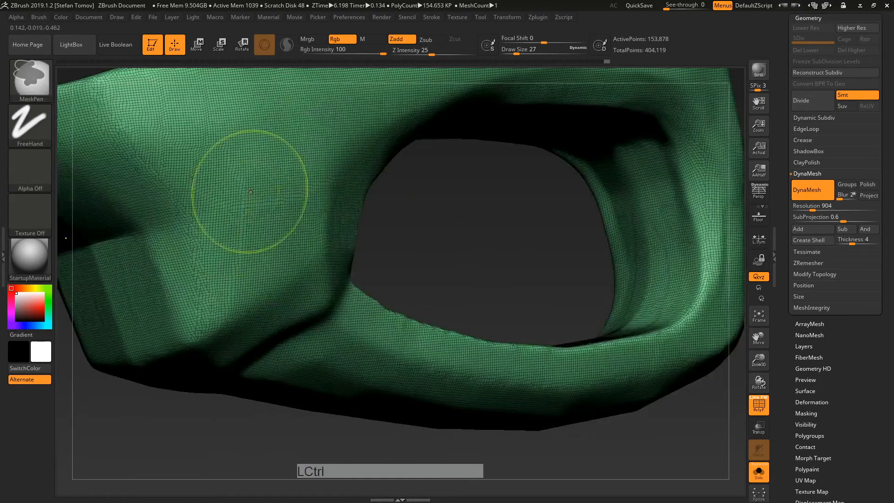
pyautogui.moveTo(250, 185)
pyautogui.keyDown('ctrl'); pyautogui.mouseDown()
pyautogui.moveTo(224, 224)
pyautogui.moveTo(154, 279)
pyautogui.mouseUp(); pyautogui.keyUp('ctrl')
pyautogui.hotkey('ctrl', 'z')
pyautogui.moveTo(373, 241); pyautogui.dragTo(424, 233, button='right')
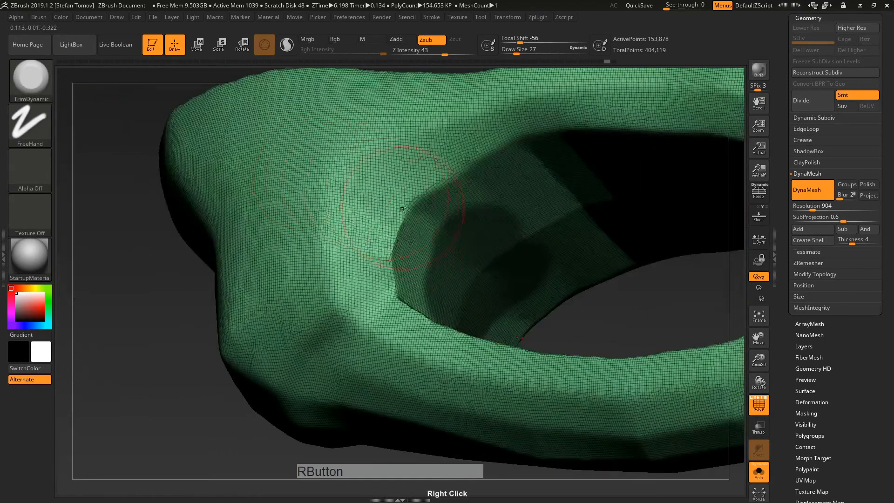
pyautogui.press('s')
pyautogui.moveTo(424, 233); pyautogui.dragTo(417, 233)
pyautogui.moveTo(468, 204)
pyautogui.keyDown('ctrl'); pyautogui.mouseDown()
pyautogui.moveTo(412, 233)
pyautogui.moveTo(404, 220)
pyautogui.mouseUp(); pyautogui.keyUp('ctrl')
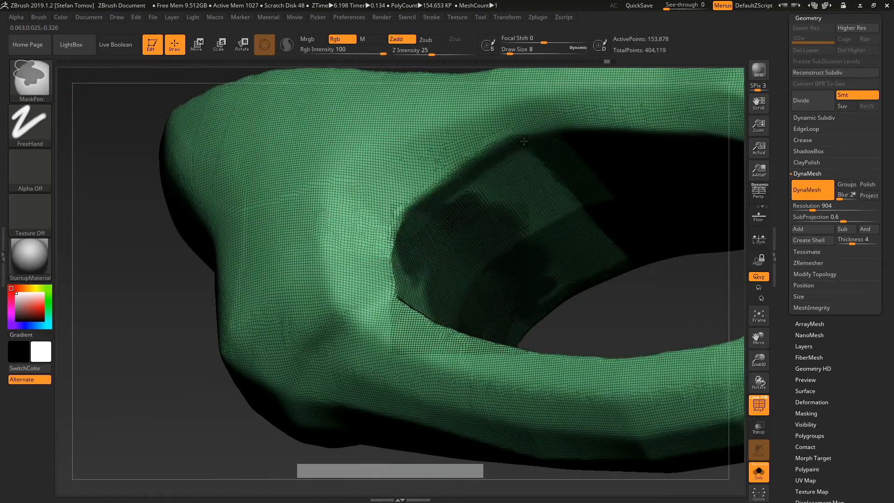
pyautogui.moveTo(487, 171)
pyautogui.keyDown('ctrl'); pyautogui.mouseDown()
pyautogui.moveTo(554, 151)
pyautogui.moveTo(481, 199)
pyautogui.moveTo(568, 177)
pyautogui.mouseUp(); pyautogui.keyUp('ctrl')
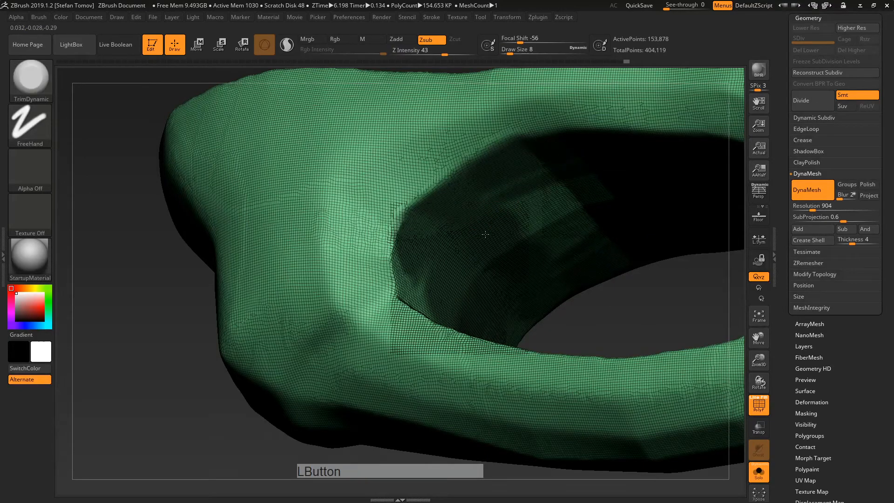
pyautogui.press('s')
pyautogui.moveTo(495, 227); pyautogui.dragTo(512, 228)
# Step: Extend the mask around the rest of the hole's inner wall from several angles
pyautogui.moveTo(517, 198); pyautogui.dragTo(571, 176, button='right')
pyautogui.moveTo(574, 177)
pyautogui.keyDown('ctrl'); pyautogui.mouseDown()
pyautogui.moveTo(580, 217)
pyautogui.moveTo(691, 207)
pyautogui.moveTo(635, 152)
pyautogui.mouseUp(); pyautogui.keyUp('ctrl')
pyautogui.keyDown('alt'); pyautogui.moveTo(698, 154); pyautogui.dragTo(445, 206, button='right'); pyautogui.keyUp('alt')
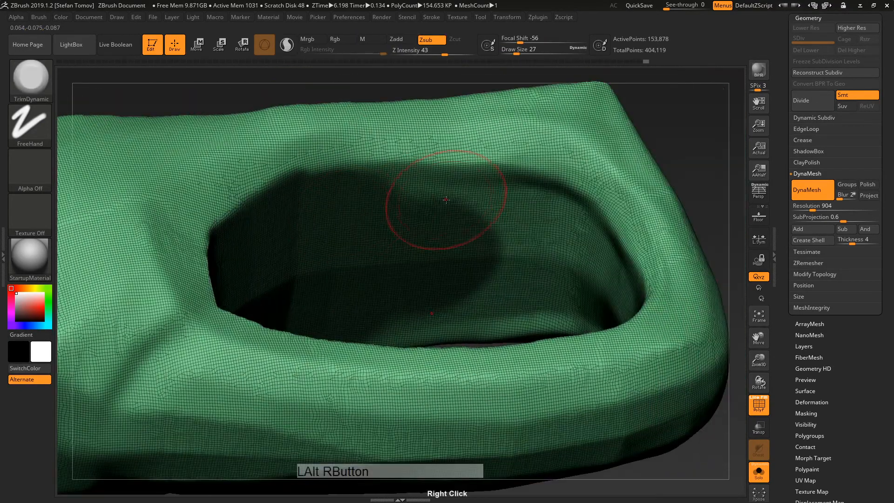
pyautogui.moveTo(364, 206)
pyautogui.keyDown('ctrl'); pyautogui.mouseDown()
pyautogui.moveTo(526, 210)
pyautogui.moveTo(578, 238)
pyautogui.mouseUp(); pyautogui.keyUp('ctrl')
pyautogui.keyDown('ctrl'); pyautogui.moveTo(468, 240); pyautogui.dragTo(571, 284); pyautogui.keyUp('ctrl')
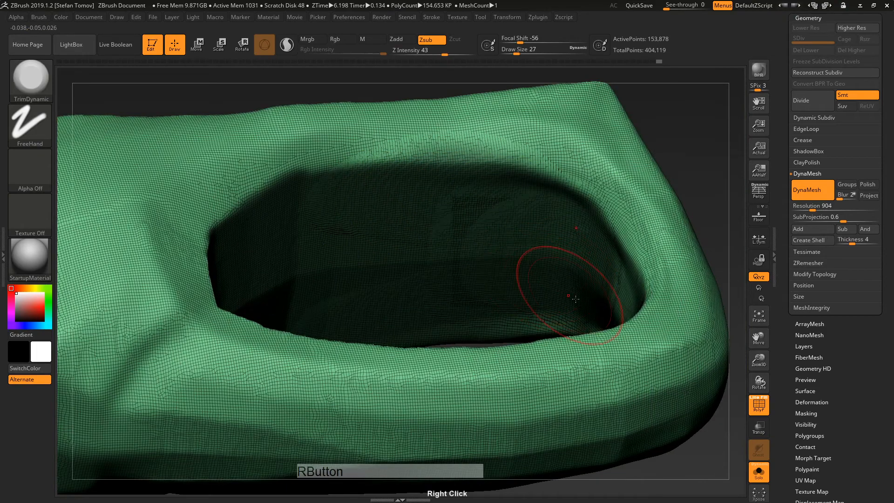
pyautogui.moveTo(575, 293); pyautogui.dragTo(615, 290, button='right')
pyautogui.moveTo(615, 291)
pyautogui.keyDown('ctrl'); pyautogui.mouseDown()
pyautogui.moveTo(631, 256)
pyautogui.moveTo(677, 354)
pyautogui.mouseUp(); pyautogui.keyUp('ctrl')
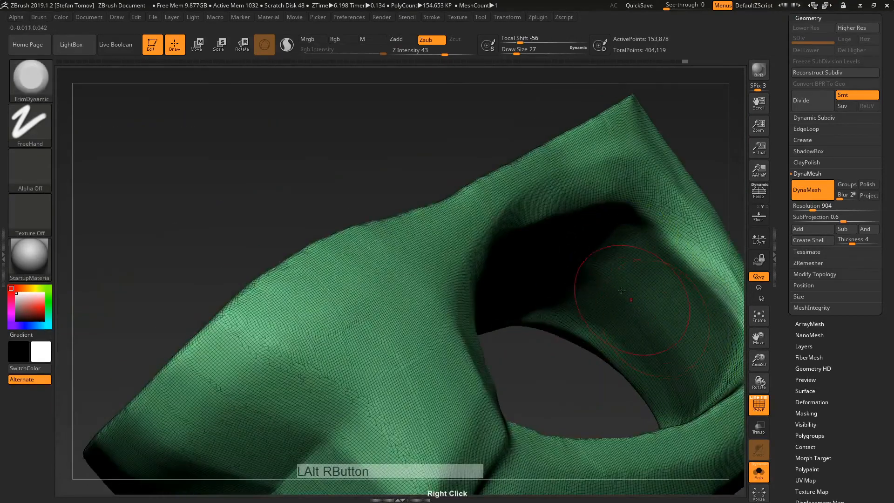
pyautogui.moveTo(639, 295)
pyautogui.keyDown('alt'); pyautogui.mouseDown(button='right')
pyautogui.moveTo(518, 134)
pyautogui.moveTo(607, 208)
pyautogui.mouseUp(button='right'); pyautogui.keyUp('alt')
pyautogui.moveTo(605, 198)
pyautogui.keyDown('ctrl'); pyautogui.mouseDown()
pyautogui.moveTo(604, 228)
pyautogui.moveTo(555, 301)
pyautogui.moveTo(567, 367)
pyautogui.mouseUp(); pyautogui.keyUp('ctrl')
pyautogui.moveTo(573, 326)
pyautogui.mouseDown(button='right')
pyautogui.moveTo(554, 256)
pyautogui.moveTo(605, 265)
pyautogui.mouseUp(button='right')
pyautogui.moveTo(605, 266)
pyautogui.keyDown('alt'); pyautogui.mouseDown(button='right')
pyautogui.moveTo(621, 241)
pyautogui.moveTo(519, 274)
pyautogui.moveTo(475, 275)
pyautogui.mouseUp(button='right'); pyautogui.keyUp('alt')
pyautogui.moveTo(475, 275)
pyautogui.keyDown('ctrl'); pyautogui.mouseDown()
pyautogui.moveTo(478, 289)
pyautogui.moveTo(465, 265)
pyautogui.moveTo(501, 201)
pyautogui.moveTo(503, 179)
pyautogui.moveTo(587, 217)
pyautogui.mouseUp(); pyautogui.keyUp('ctrl')
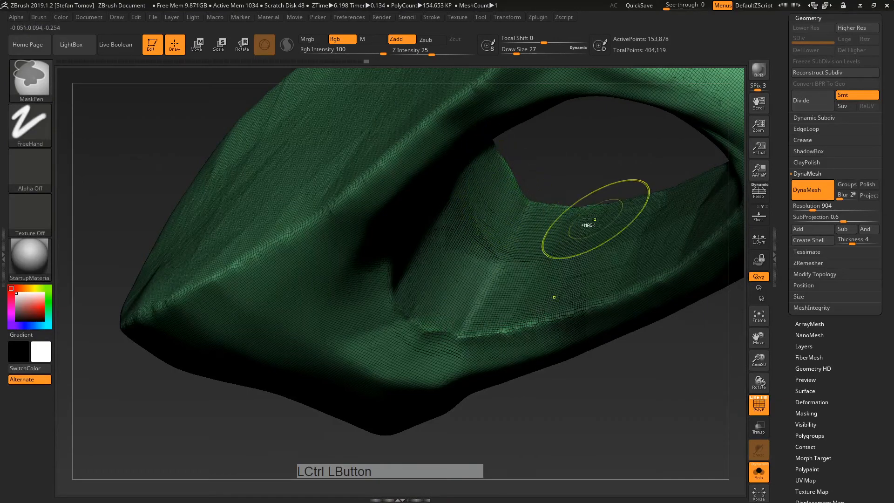
# Step: Clean the mask along the edges and group the inner wall as a pink polygroup
pyautogui.hotkey('ctrl', 'w')
pyautogui.moveTo(617, 196); pyautogui.dragTo(603, 208, button='right')
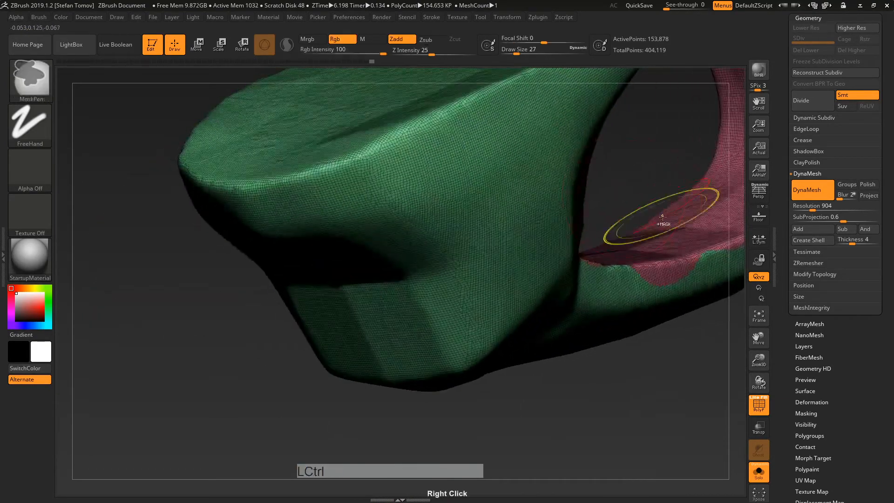
pyautogui.hotkey('ctrl', 'z')
pyautogui.keyDown('alt'); pyautogui.moveTo(631, 252); pyautogui.dragTo(469, 307, button='right'); pyautogui.keyUp('alt')
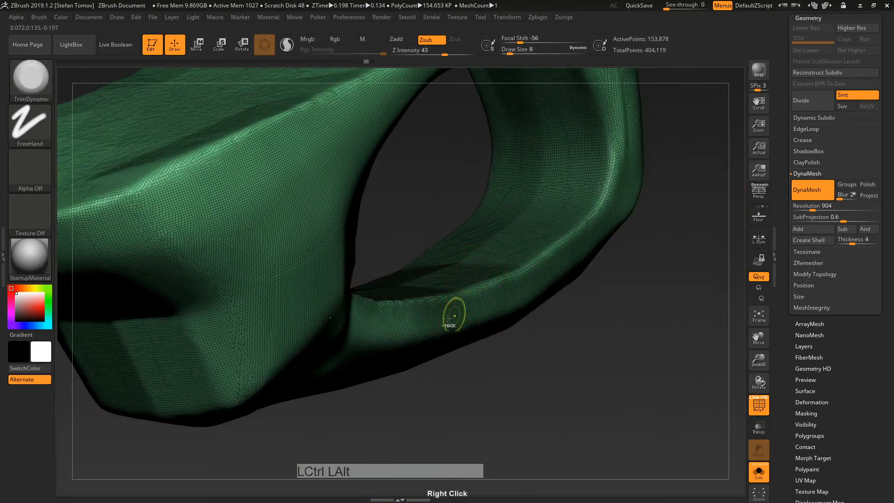
pyautogui.keyDown('ctrl'); pyautogui.keyDown('alt'); pyautogui.moveTo(454, 309); pyautogui.dragTo(398, 316); pyautogui.keyUp('alt'); pyautogui.keyUp('ctrl')
pyautogui.keyDown('ctrl'); pyautogui.keyDown('alt'); pyautogui.moveTo(559, 270); pyautogui.dragTo(601, 229); pyautogui.keyUp('alt'); pyautogui.keyUp('ctrl')
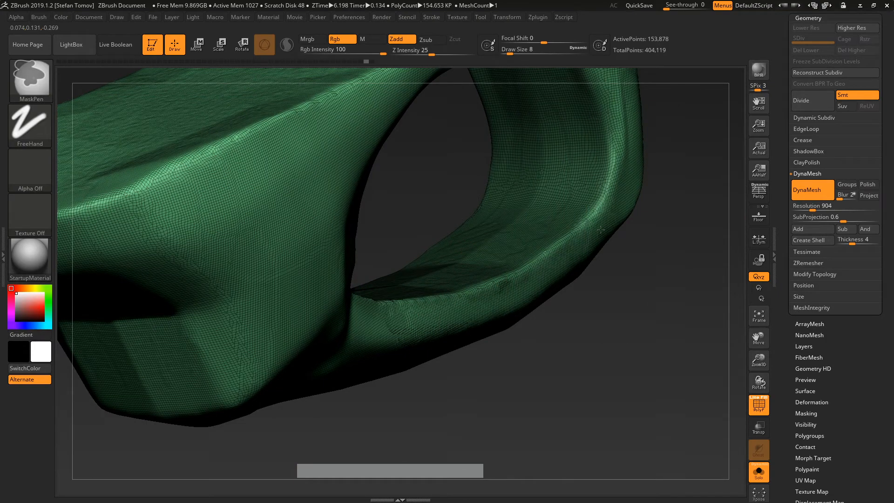
pyautogui.moveTo(608, 251); pyautogui.dragTo(383, 288, button='right')
pyautogui.hotkey('ctrl', 'w')
pyautogui.keyDown('alt'); pyautogui.moveTo(584, 267); pyautogui.dragTo(670, 284, button='right'); pyautogui.keyUp('alt')
pyautogui.hotkey('ctrl', 'z')
pyautogui.moveTo(445, 282); pyautogui.dragTo(494, 260)
pyautogui.hotkey('ctrl', 'w')
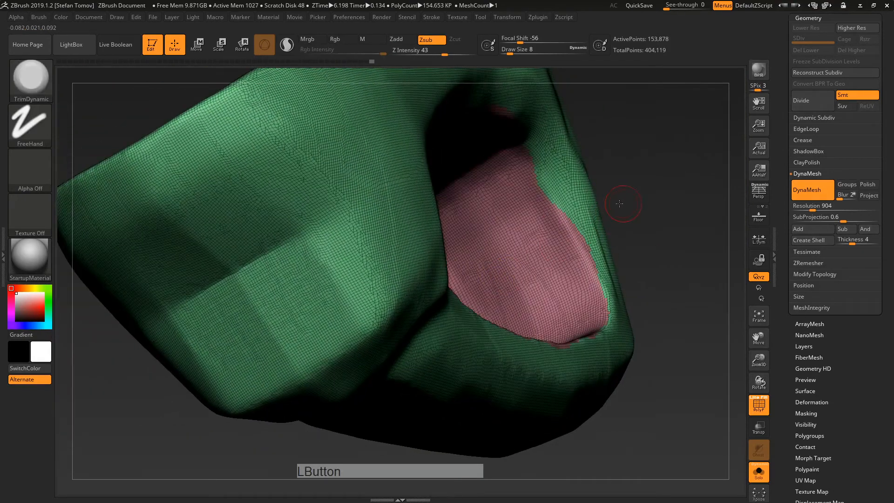
# Step: Enlarge the brush and mask a band across the guard's front end
pyautogui.keyDown('shift'); pyautogui.moveTo(620, 200); pyautogui.dragTo(586, 220); pyautogui.keyUp('shift')
pyautogui.keyDown('alt'); pyautogui.moveTo(586, 220); pyautogui.dragTo(507, 208, button='right'); pyautogui.keyUp('alt')
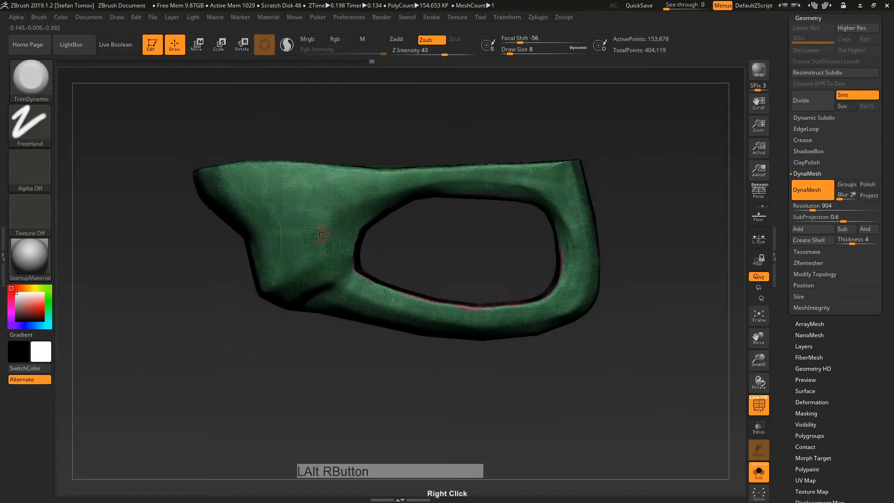
pyautogui.moveTo(323, 234); pyautogui.dragTo(316, 249, button='right')
pyautogui.press('s')
pyautogui.moveTo(284, 259)
pyautogui.mouseDown()
pyautogui.moveTo(301, 259)
pyautogui.moveTo(311, 177)
pyautogui.moveTo(230, 172)
pyautogui.moveTo(191, 180)
pyautogui.mouseUp()
pyautogui.moveTo(175, 213)
pyautogui.mouseDown()
pyautogui.moveTo(260, 186)
pyautogui.moveTo(206, 264)
pyautogui.moveTo(250, 294)
pyautogui.moveTo(243, 262)
pyautogui.moveTo(195, 219)
pyautogui.moveTo(300, 214)
pyautogui.mouseUp()
# Step: Refine the front mask and group the front tip as a purple polygroup
pyautogui.hotkey('ctrl', 'w')
pyautogui.moveTo(373, 199)
pyautogui.mouseDown()
pyautogui.moveTo(355, 170)
pyautogui.moveTo(289, 205)
pyautogui.mouseUp()
pyautogui.hotkey('ctrl', 'z')
pyautogui.keyDown('ctrl'); pyautogui.moveTo(277, 249); pyautogui.dragTo(276, 244); pyautogui.keyUp('ctrl')
pyautogui.hotkey('ctrl', 'w')
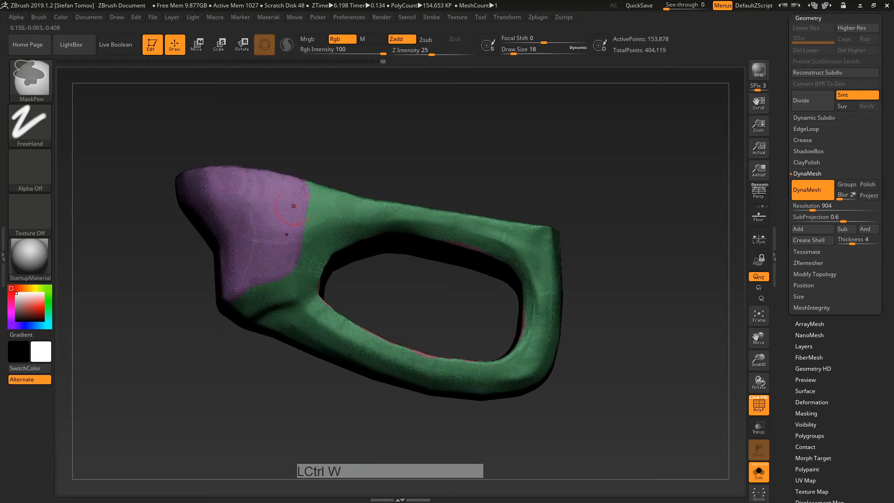
pyautogui.moveTo(321, 151)
pyautogui.mouseDown()
pyautogui.moveTo(325, 188)
pyautogui.moveTo(269, 140)
pyautogui.mouseUp()
# Step: Switch to MaskLasso and group the guard's top edge as a blue polygroup
pyautogui.moveTo(133, 128)
pyautogui.keyDown('ctrl'); pyautogui.mouseDown()
pyautogui.moveTo(416, 151)
pyautogui.moveTo(579, 184)
pyautogui.mouseUp(); pyautogui.keyUp('ctrl')
pyautogui.hotkey('ctrl', 'z')
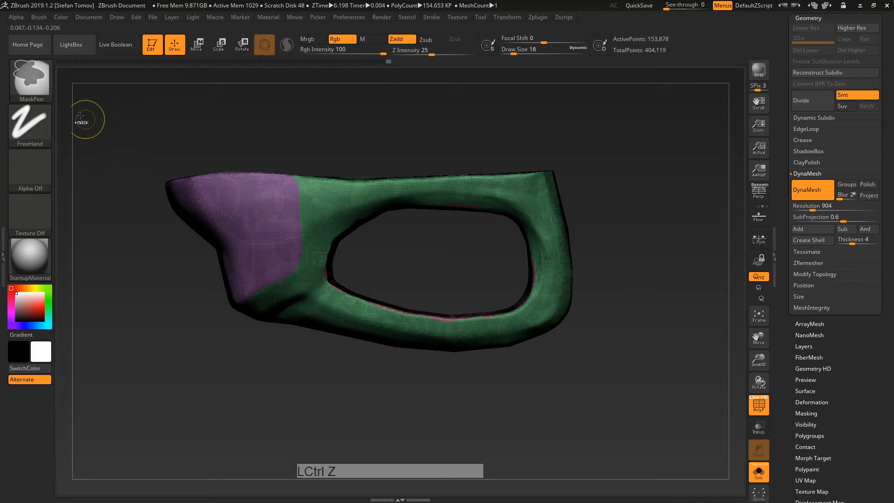
pyautogui.keyDown('ctrl'); pyautogui.click(31, 79); pyautogui.keyUp('ctrl')
pyautogui.keyDown('ctrl'); pyautogui.click(46, 84); pyautogui.keyUp('ctrl')
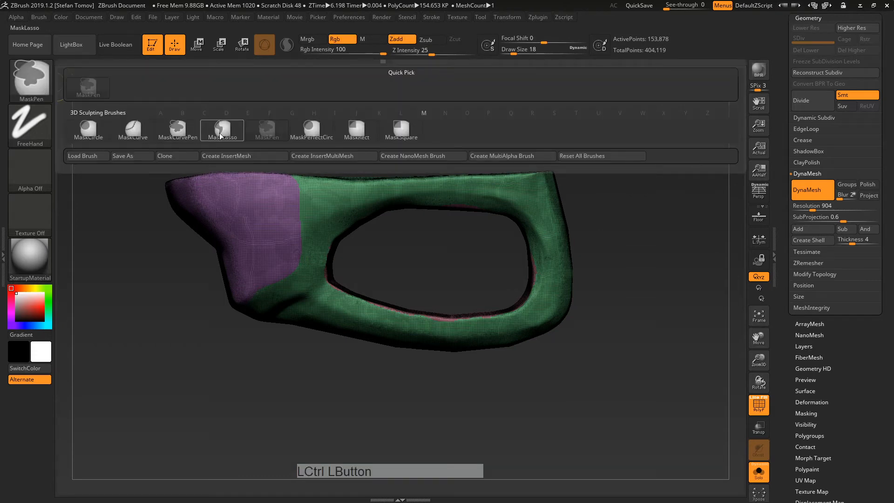
pyautogui.keyDown('ctrl'); pyautogui.click(222, 131); pyautogui.keyUp('ctrl')
pyautogui.keyDown('ctrl'); pyautogui.moveTo(155, 192); pyautogui.dragTo(164, 188); pyautogui.keyUp('ctrl')
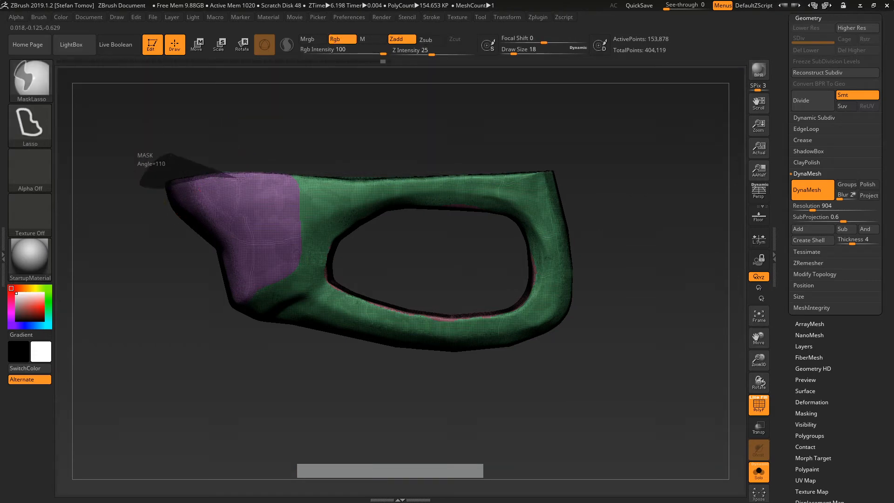
pyautogui.keyDown('ctrl'); pyautogui.moveTo(376, 186); pyautogui.dragTo(434, 182); pyautogui.keyUp('ctrl')
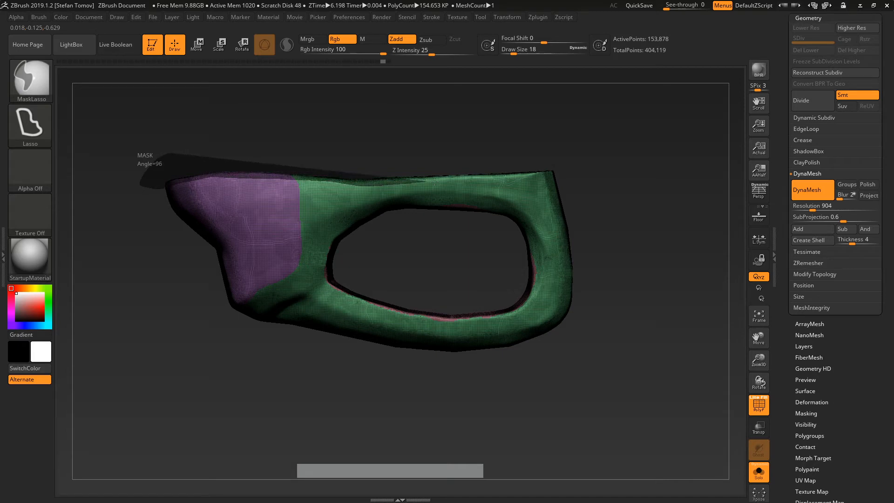
pyautogui.keyDown('ctrl'); pyautogui.moveTo(491, 179); pyautogui.dragTo(514, 118); pyautogui.keyUp('ctrl')
pyautogui.moveTo(565, 160)
pyautogui.keyDown('ctrl'); pyautogui.mouseDown()
pyautogui.moveTo(525, 158)
pyautogui.moveTo(525, 177)
pyautogui.moveTo(596, 213)
pyautogui.moveTo(610, 180)
pyautogui.moveTo(605, 210)
pyautogui.mouseUp(); pyautogui.keyUp('ctrl')
pyautogui.hotkey('ctrl', 'w')
# Step: Isolate the green polygroup and lasso its bottom and sides into the blue polygroup
pyautogui.moveTo(474, 266); pyautogui.dragTo(479, 286)
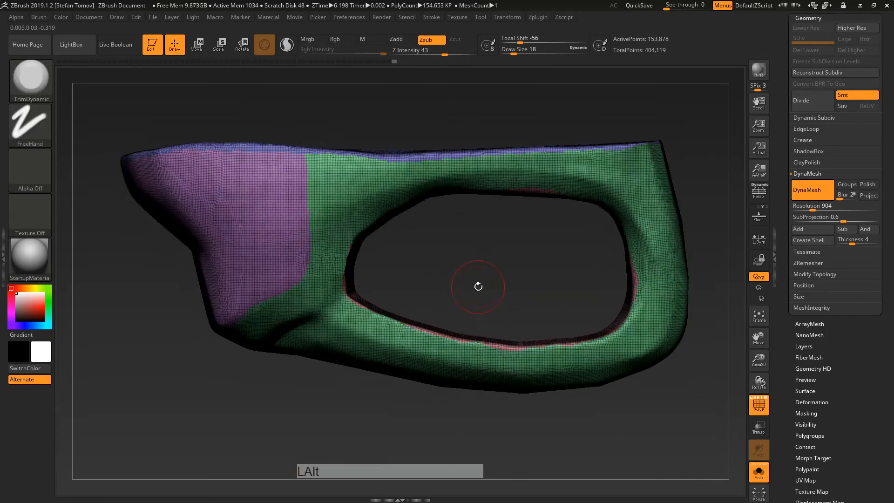
pyautogui.keyDown('ctrl'); pyautogui.keyDown('shift'); pyautogui.click(379, 345); pyautogui.keyUp('shift'); pyautogui.keyUp('ctrl')
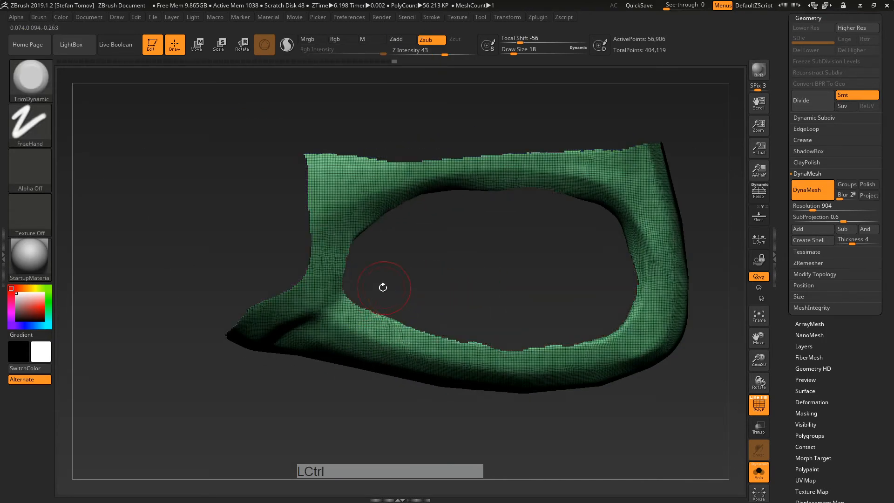
pyautogui.keyDown('ctrl'); pyautogui.click(363, 281); pyautogui.keyUp('ctrl')
pyautogui.keyDown('ctrl'); pyautogui.moveTo(338, 304); pyautogui.dragTo(307, 323); pyautogui.keyUp('ctrl')
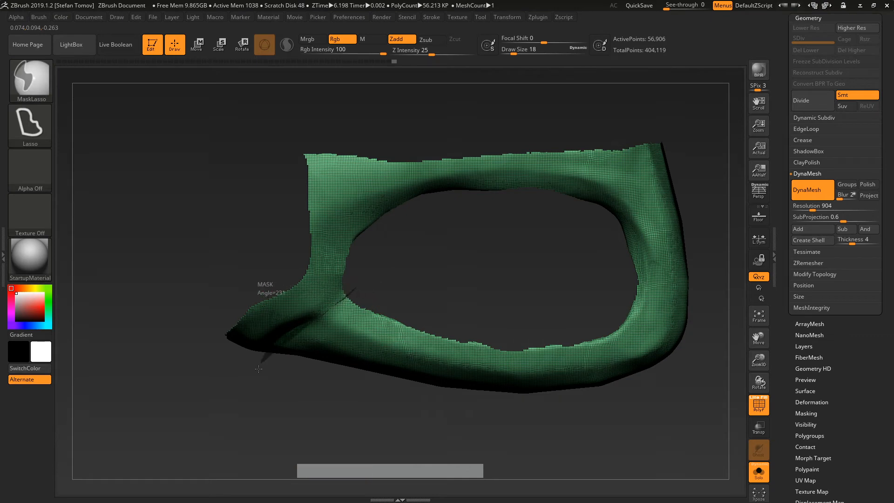
pyautogui.moveTo(259, 369)
pyautogui.keyDown('ctrl'); pyautogui.mouseDown()
pyautogui.moveTo(300, 465)
pyautogui.moveTo(433, 465)
pyautogui.moveTo(610, 419)
pyautogui.moveTo(691, 155)
pyautogui.moveTo(491, 92)
pyautogui.mouseUp(); pyautogui.keyUp('ctrl')
pyautogui.moveTo(378, 118)
pyautogui.keyDown('ctrl'); pyautogui.mouseDown()
pyautogui.moveTo(189, 321)
pyautogui.moveTo(226, 375)
pyautogui.moveTo(341, 293)
pyautogui.moveTo(485, 130)
pyautogui.mouseUp(); pyautogui.keyUp('ctrl')
pyautogui.hotkey('ctrl', 'w')
# Step: Unhide the whole trigger guard to check the thin green band left on the front bar
pyautogui.moveTo(505, 289); pyautogui.dragTo(518, 205)
pyautogui.keyDown('ctrl'); pyautogui.keyDown('shift'); pyautogui.moveTo(547, 152); pyautogui.dragTo(561, 164); pyautogui.keyUp('shift'); pyautogui.keyUp('ctrl')
pyautogui.moveTo(570, 156); pyautogui.dragTo(669, 320)
pyautogui.keyDown('ctrl'); pyautogui.keyDown('shift'); pyautogui.click(583, 147); pyautogui.keyUp('shift'); pyautogui.keyUp('ctrl')
# Step: Show the other gun parts and frame the trigger guard in place with wireframe visible
pyautogui.click(760, 407)
pyautogui.moveTo(702, 414); pyautogui.dragTo(686, 284)
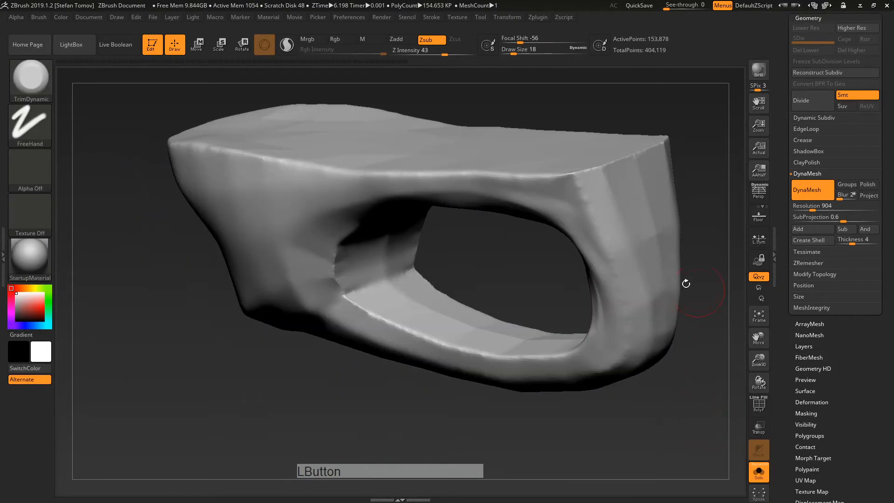
pyautogui.moveTo(780, 377); pyautogui.dragTo(781, 205)
pyautogui.click(759, 471)
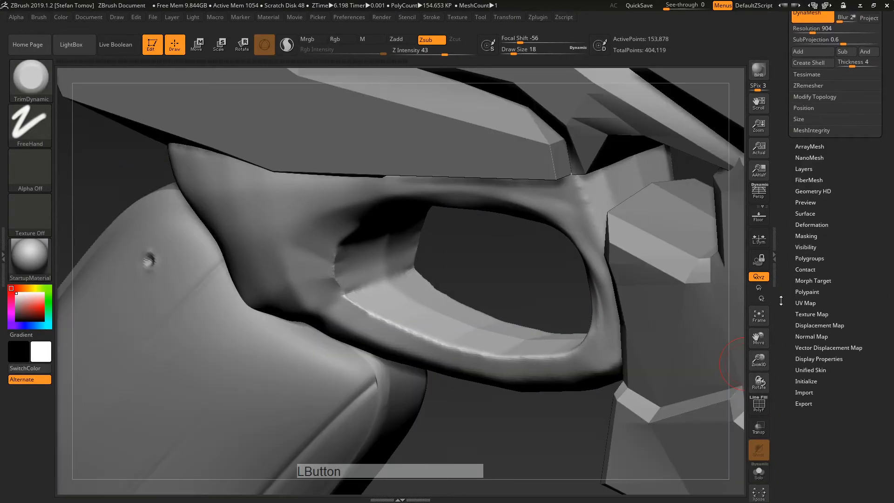
pyautogui.moveTo(714, 348); pyautogui.dragTo(737, 336)
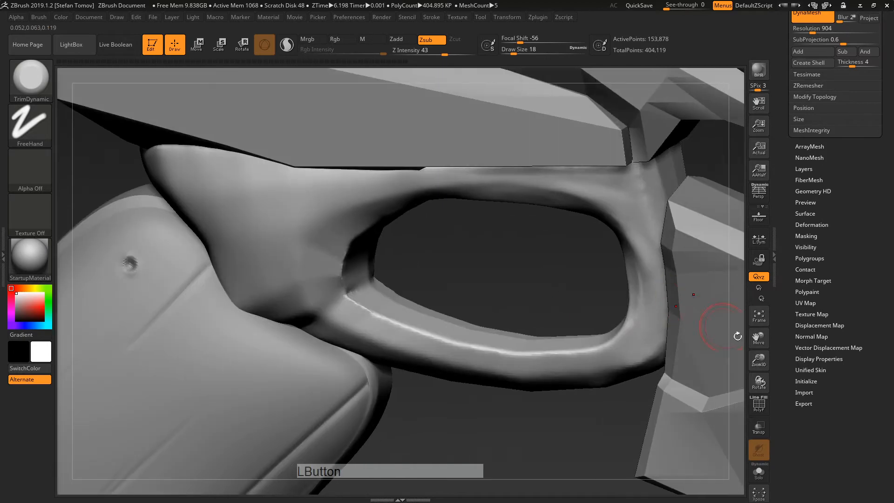
pyautogui.click(765, 409)
pyautogui.keyDown('alt'); pyautogui.moveTo(498, 259); pyautogui.dragTo(482, 253); pyautogui.keyUp('alt')
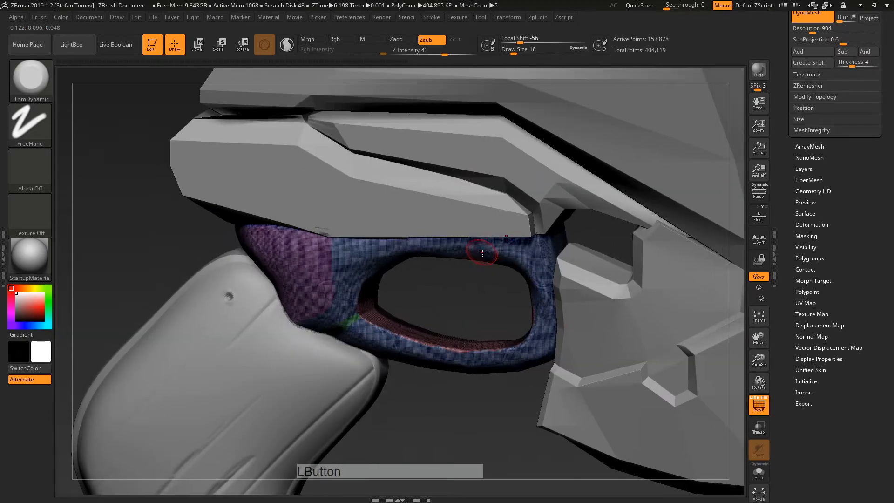
pyautogui.moveTo(798, 87); pyautogui.dragTo(781, 148)
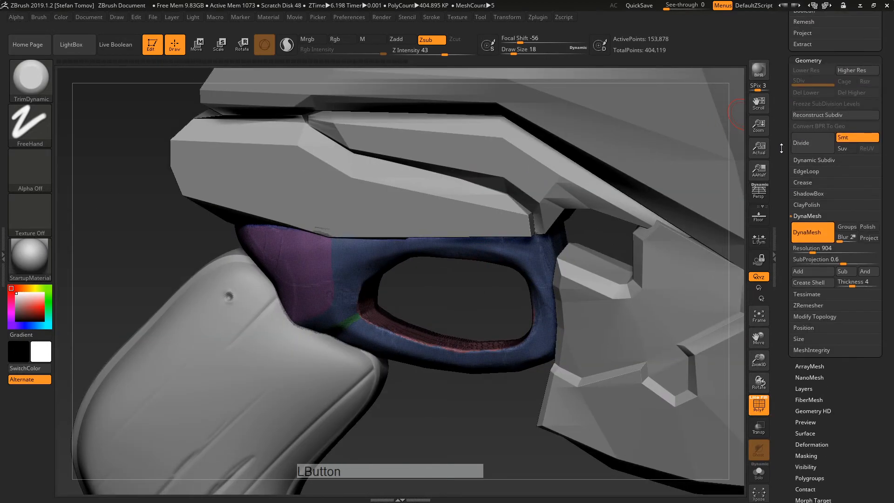
# Step: Toggle the trigger guard's Dynamic Subdiv preview on and off, leaving it off
pyautogui.click(804, 160)
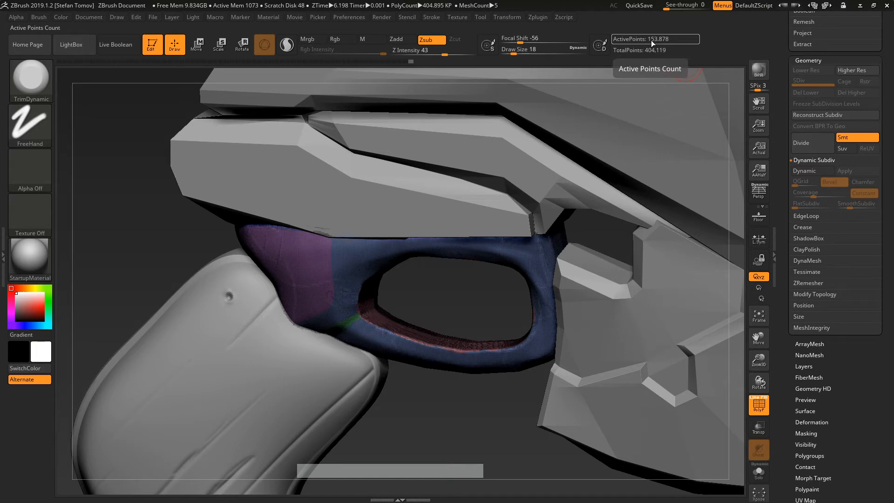
pyautogui.moveTo(418, 170); pyautogui.dragTo(496, 211, button='right')
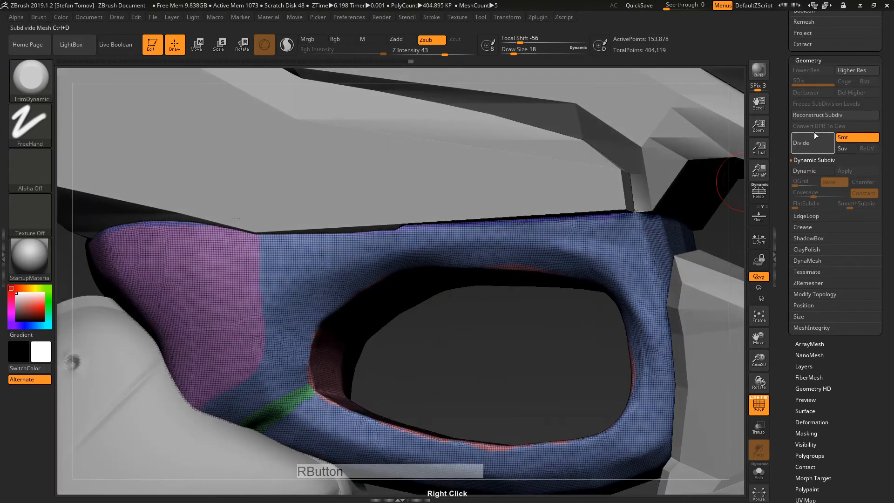
pyautogui.click(807, 171)
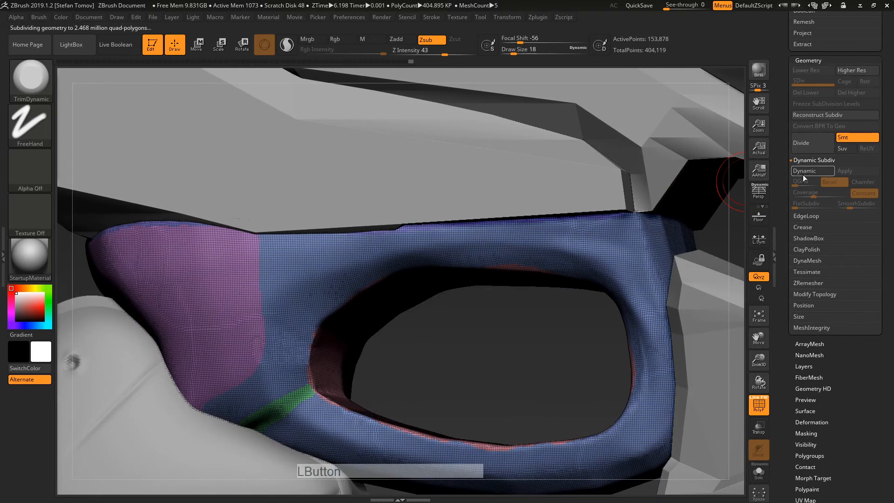
pyautogui.moveTo(740, 200)
pyautogui.mouseDown()
pyautogui.moveTo(526, 355)
pyautogui.moveTo(740, 205)
pyautogui.mouseUp()
pyautogui.click(801, 173)
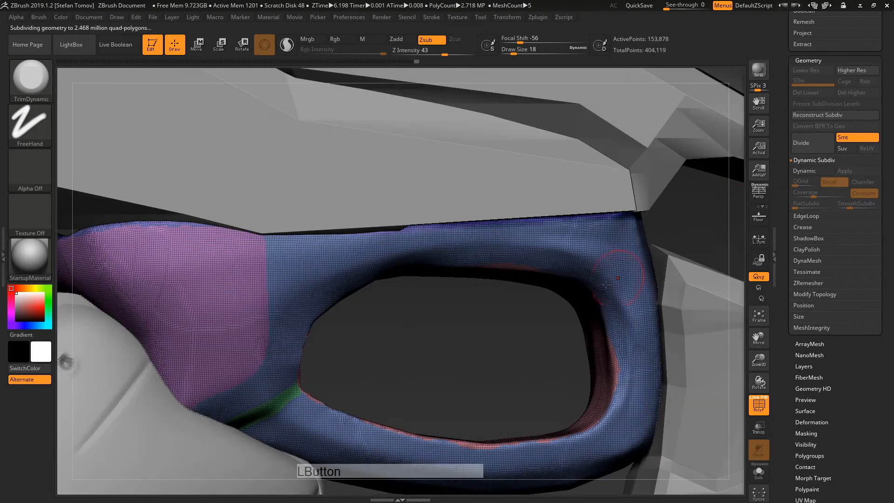
pyautogui.keyDown('alt'); pyautogui.moveTo(492, 351); pyautogui.dragTo(663, 335); pyautogui.keyUp('alt')
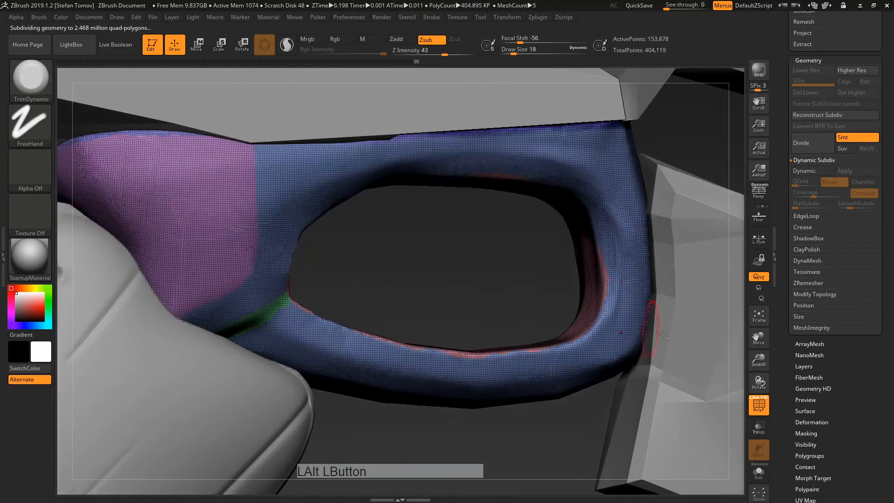
pyautogui.click(758, 405)
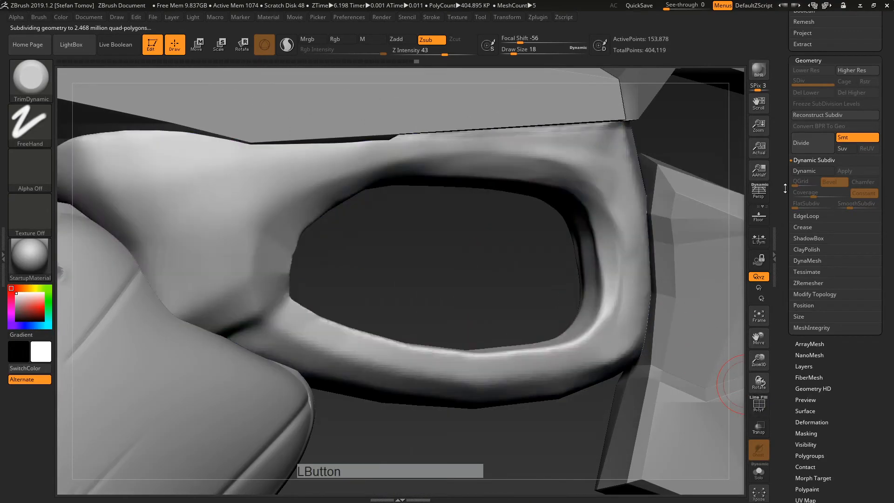
pyautogui.click(811, 170)
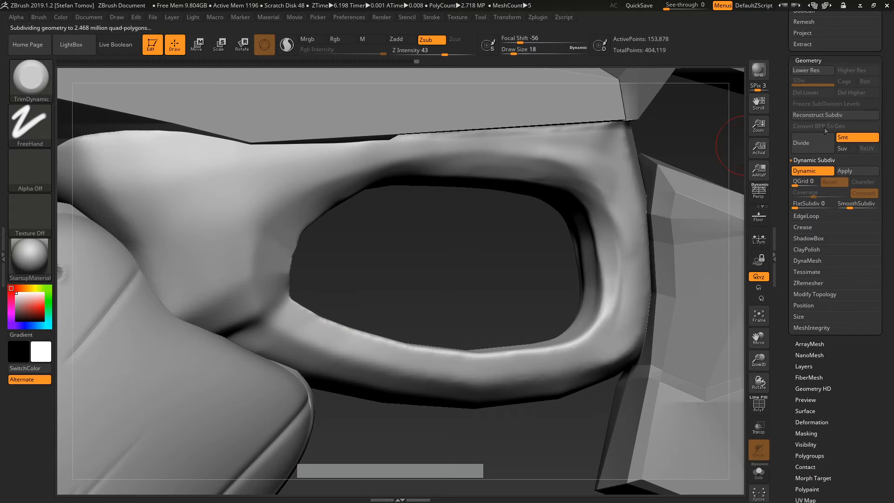
pyautogui.click(803, 169)
# Step: Try a plain Polish on the trigger guard from Deformation, then undo it
pyautogui.moveTo(785, 233); pyautogui.dragTo(793, 168)
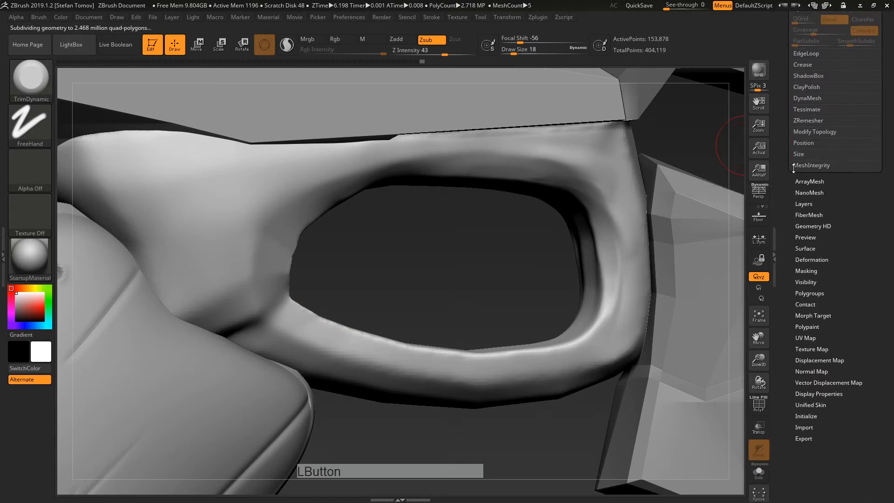
pyautogui.press('shift')
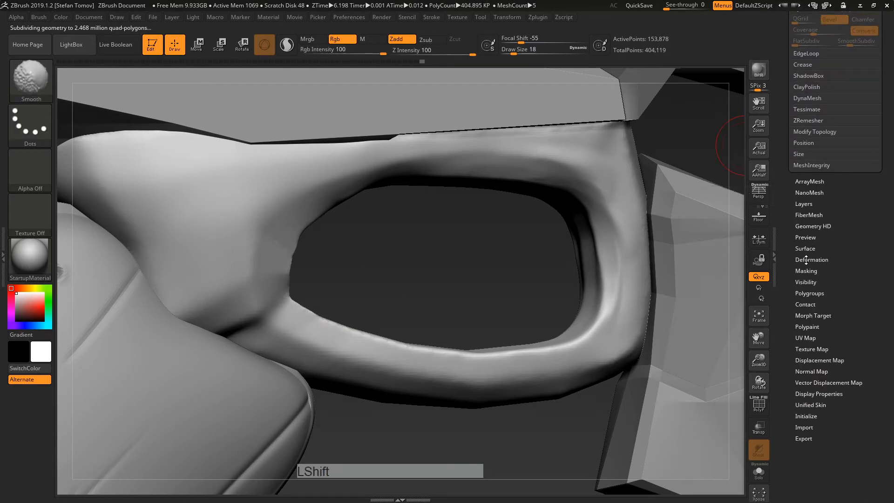
pyautogui.keyDown('shift'); pyautogui.click(806, 260); pyautogui.keyUp('shift')
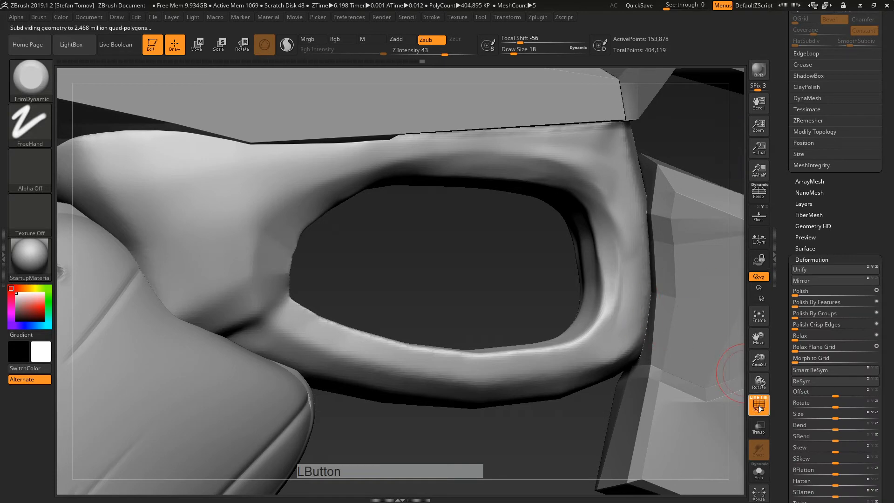
pyautogui.click(759, 405)
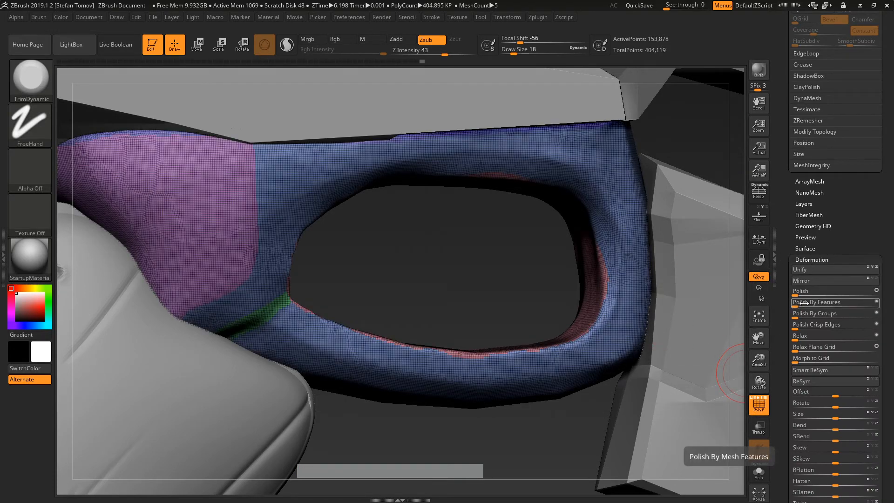
pyautogui.click(759, 405)
pyautogui.moveTo(794, 292); pyautogui.dragTo(802, 294)
pyautogui.hotkey('ctrl', 'z')
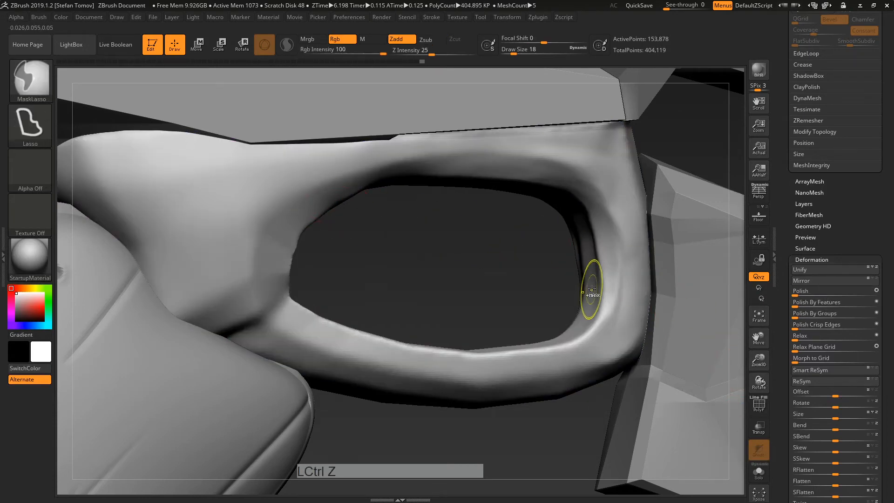
pyautogui.click(759, 405)
pyautogui.keyDown('alt'); pyautogui.moveTo(494, 289); pyautogui.dragTo(679, 249); pyautogui.keyUp('alt')
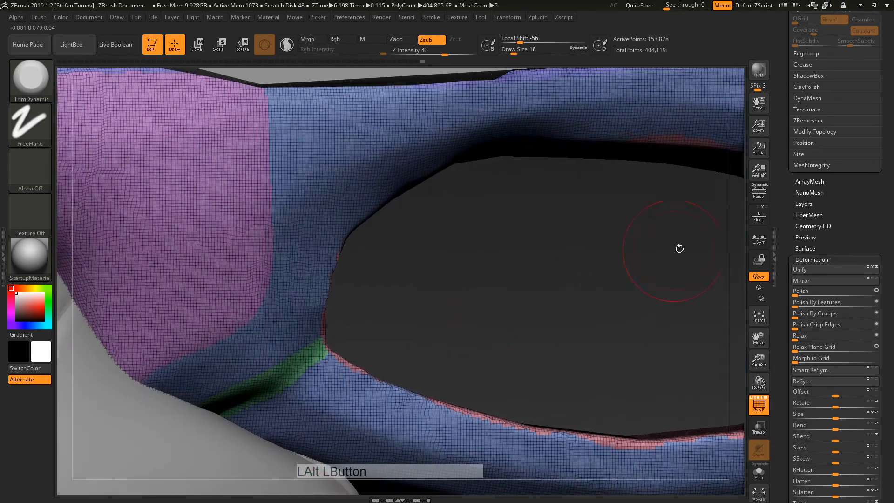
pyautogui.hotkey('ctrl', 'z')
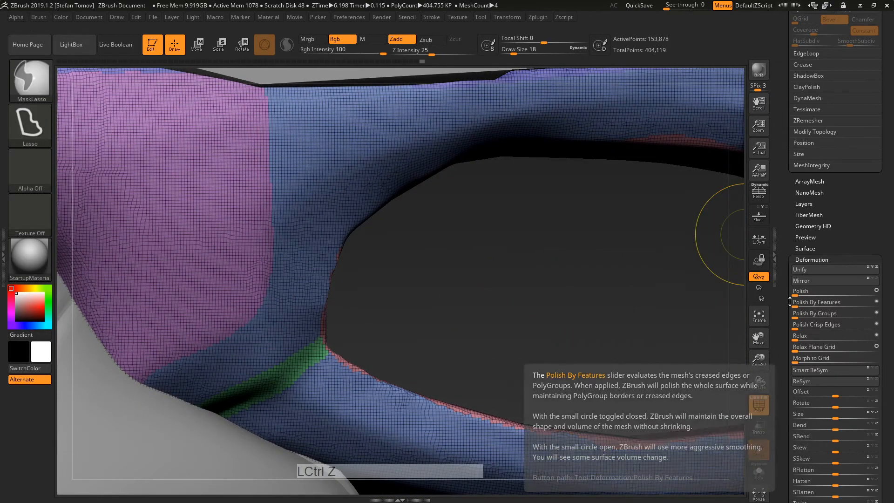
# Step: Apply Polish By Groups and a light Polish By Features pass to the trigger guard
pyautogui.click(820, 313)
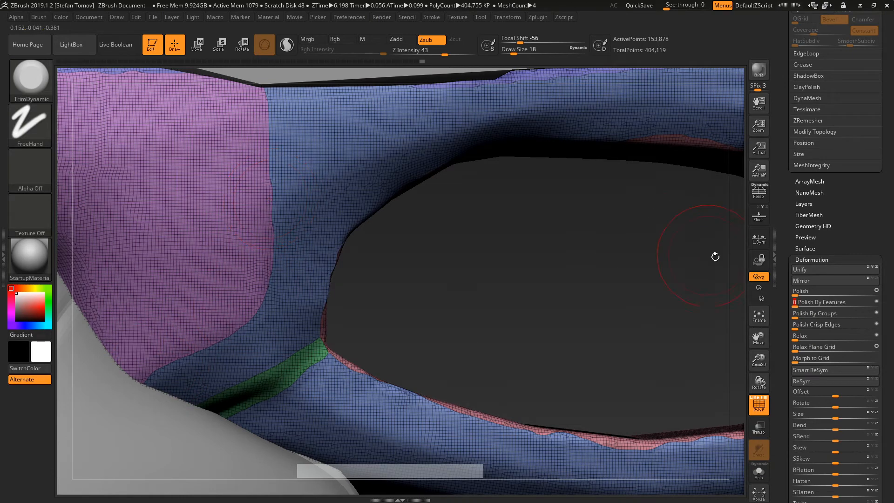
pyautogui.click(822, 306)
pyautogui.moveTo(850, 305); pyautogui.dragTo(858, 307)
pyautogui.moveTo(597, 311)
pyautogui.keyDown('alt'); pyautogui.mouseDown()
pyautogui.moveTo(581, 308)
pyautogui.moveTo(575, 261)
pyautogui.mouseUp(); pyautogui.keyUp('alt')
pyautogui.click(764, 406)
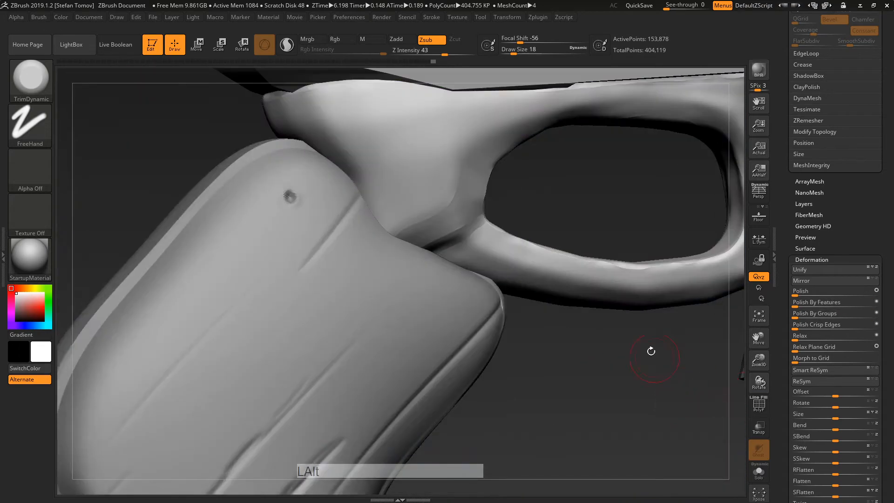
# Step: Apply several more Polish By Features passes to the trigger guard
pyautogui.keyDown('alt'); pyautogui.moveTo(648, 353); pyautogui.dragTo(543, 320); pyautogui.keyUp('alt')
pyautogui.keyDown('alt'); pyautogui.moveTo(563, 180); pyautogui.dragTo(286, 317); pyautogui.keyUp('alt')
pyautogui.click(857, 305)
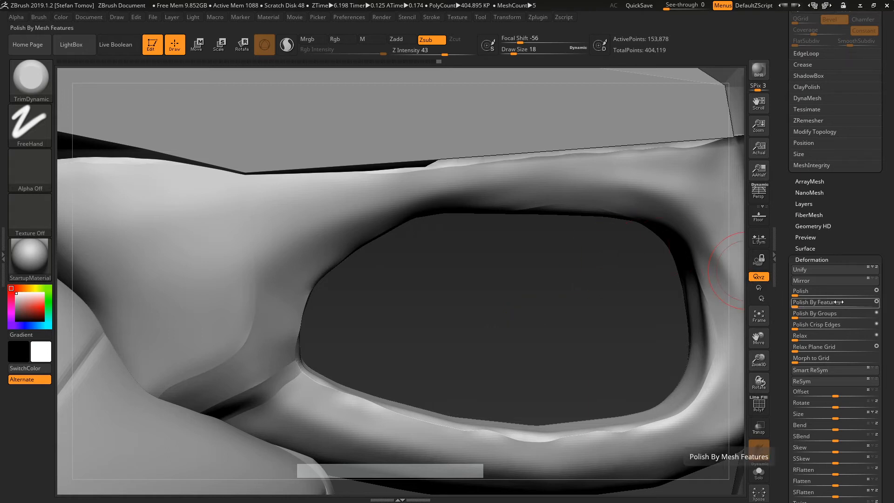
pyautogui.moveTo(802, 306); pyautogui.dragTo(862, 305)
pyautogui.keyDown('alt'); pyautogui.moveTo(562, 313); pyautogui.dragTo(588, 318); pyautogui.keyUp('alt')
# Step: Turn to a straight side view and undo the latest polishing
pyautogui.moveTo(540, 238); pyautogui.dragTo(580, 377)
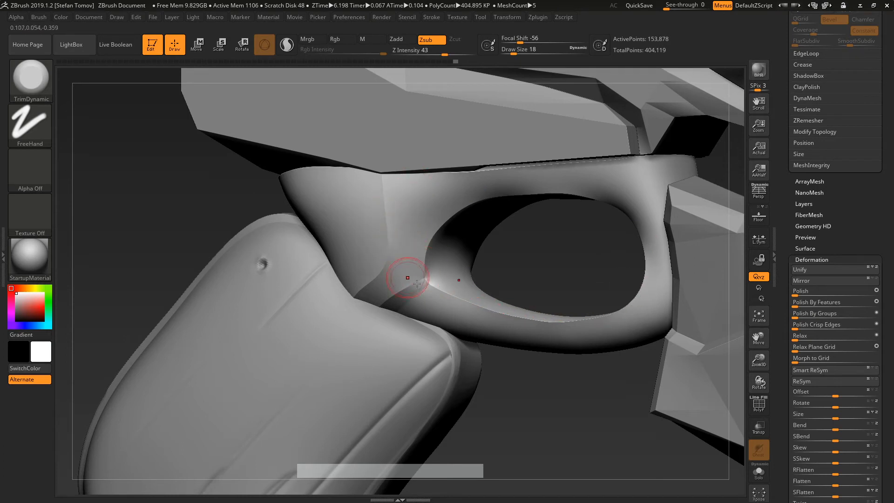
pyautogui.moveTo(519, 398); pyautogui.dragTo(633, 389)
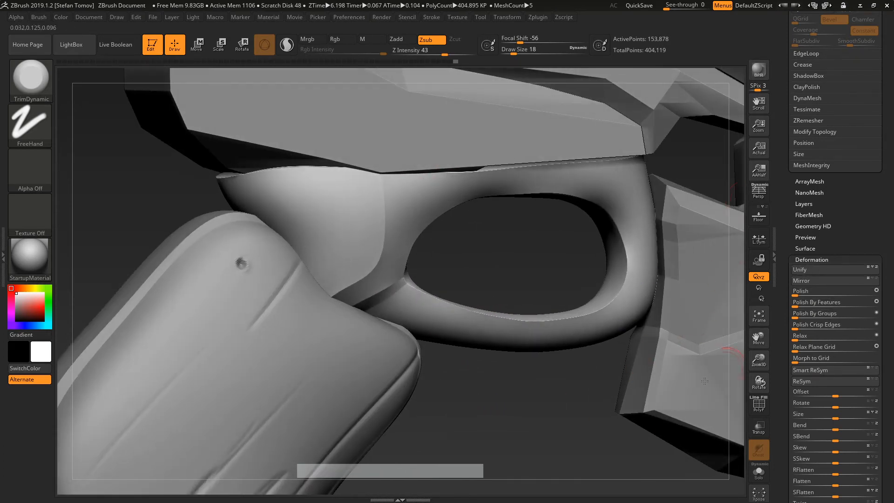
pyautogui.keyDown('shift'); pyautogui.moveTo(604, 410); pyautogui.dragTo(621, 417); pyautogui.keyUp('shift')
pyautogui.hotkey('ctrl', 'z')
pyautogui.hotkey('ctrl', 'z')
pyautogui.hotkey('ctrl', 'z')
pyautogui.hotkey('ctrl', 'z')
pyautogui.hotkey('ctrl', 'z')
pyautogui.hotkey('ctrl', 'z')
pyautogui.hotkey('ctrl', 'z')
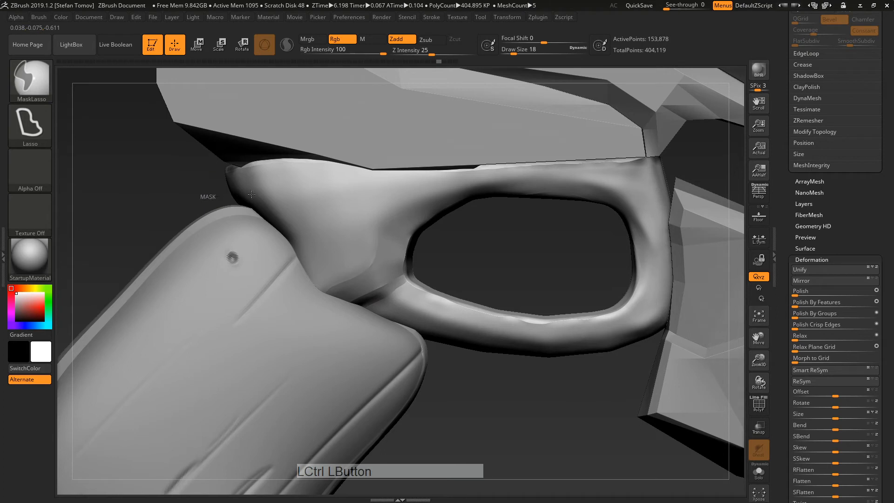
# Step: Mask part of the trigger guard and turn it into its own polygroup
pyautogui.keyDown('ctrl'); pyautogui.moveTo(252, 194); pyautogui.dragTo(288, 211); pyautogui.keyUp('ctrl')
pyautogui.keyDown('ctrl'); pyautogui.moveTo(309, 240); pyautogui.dragTo(337, 283); pyautogui.keyUp('ctrl')
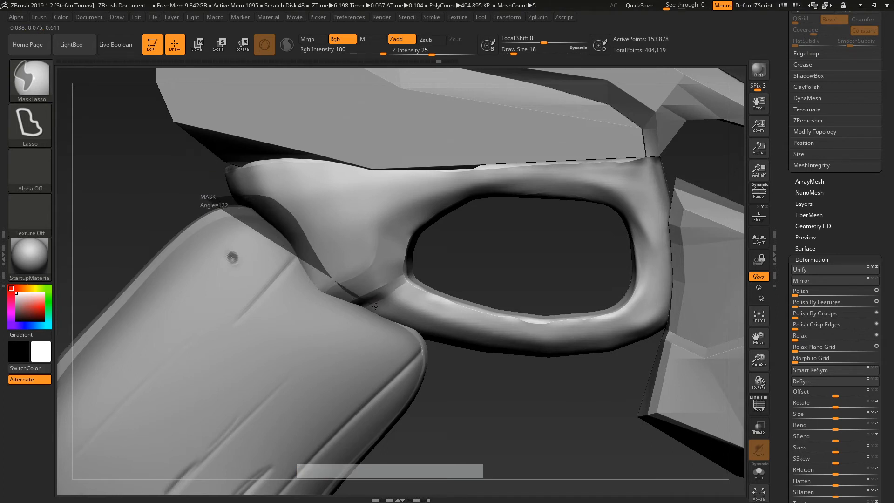
pyautogui.keyDown('ctrl'); pyautogui.moveTo(375, 306); pyautogui.dragTo(387, 329); pyautogui.keyUp('ctrl')
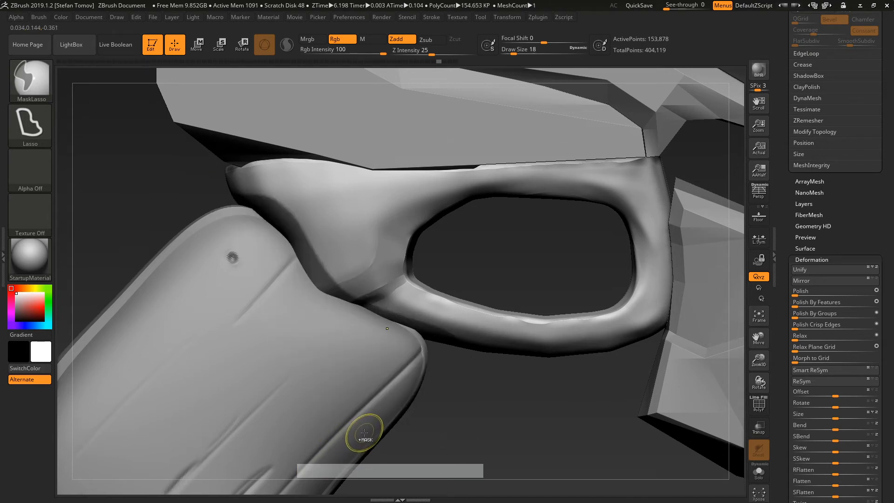
pyautogui.hotkey('ctrl', 'w')
pyautogui.click(755, 406)
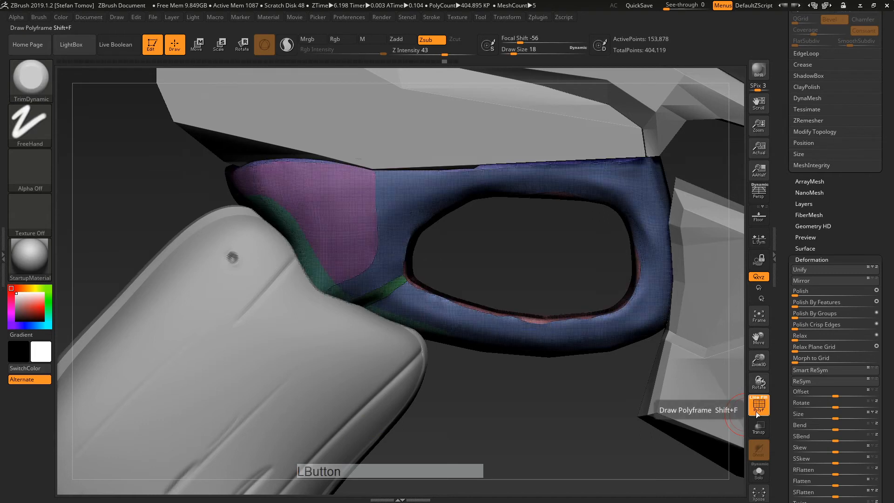
pyautogui.click(756, 409)
# Step: Run repeated Polish By Features passes on the guard and inspect it from the side
pyautogui.click(823, 306)
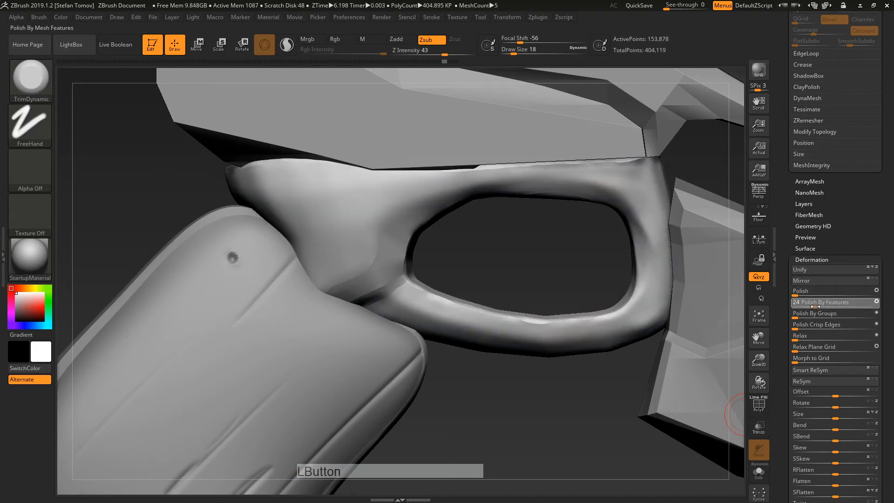
pyautogui.click(833, 306)
pyautogui.click(854, 307)
pyautogui.click(853, 307)
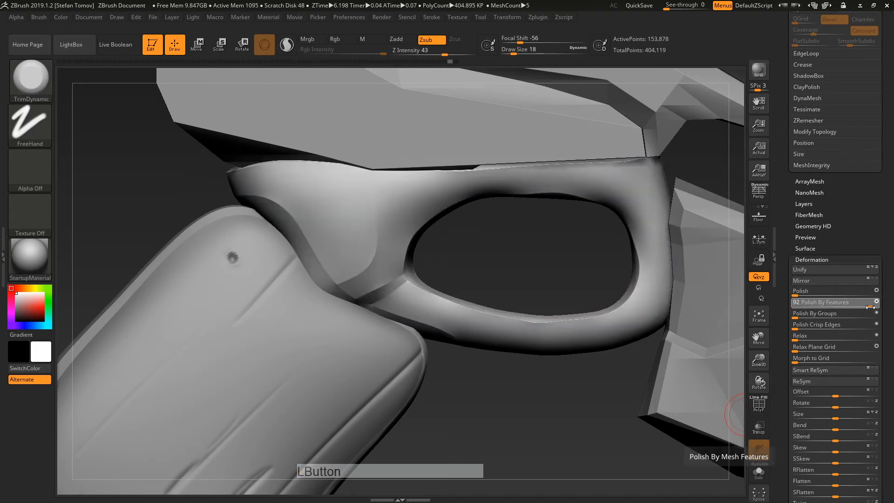
pyautogui.click(850, 306)
pyautogui.click(851, 306)
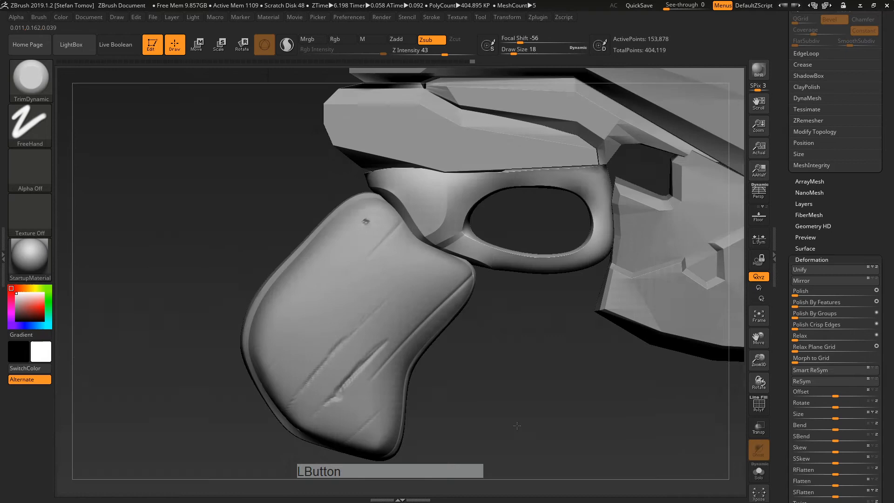
pyautogui.moveTo(517, 425); pyautogui.dragTo(554, 396)
pyautogui.keyDown('alt'); pyautogui.moveTo(554, 395); pyautogui.dragTo(565, 236); pyautogui.keyUp('alt')
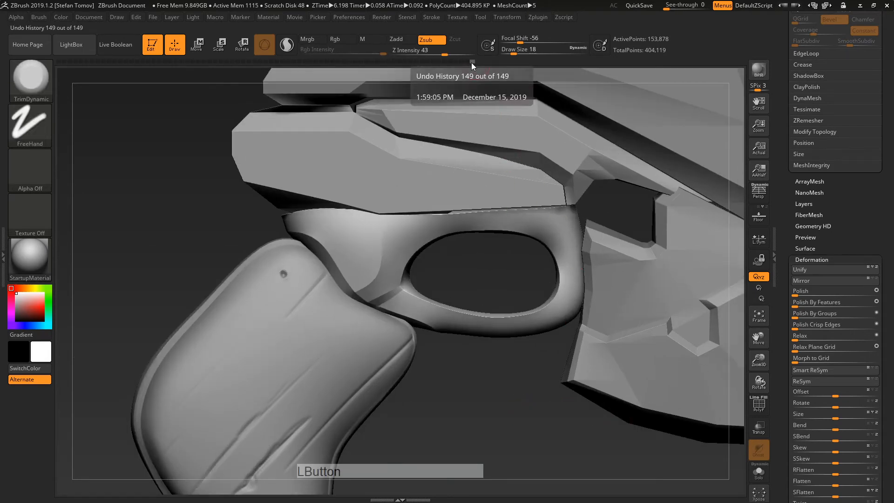
pyautogui.moveTo(471, 63)
pyautogui.mouseDown()
pyautogui.moveTo(168, 140)
pyautogui.moveTo(4, 209)
pyautogui.moveTo(77, 185)
pyautogui.moveTo(69, 187)
pyautogui.mouseUp()
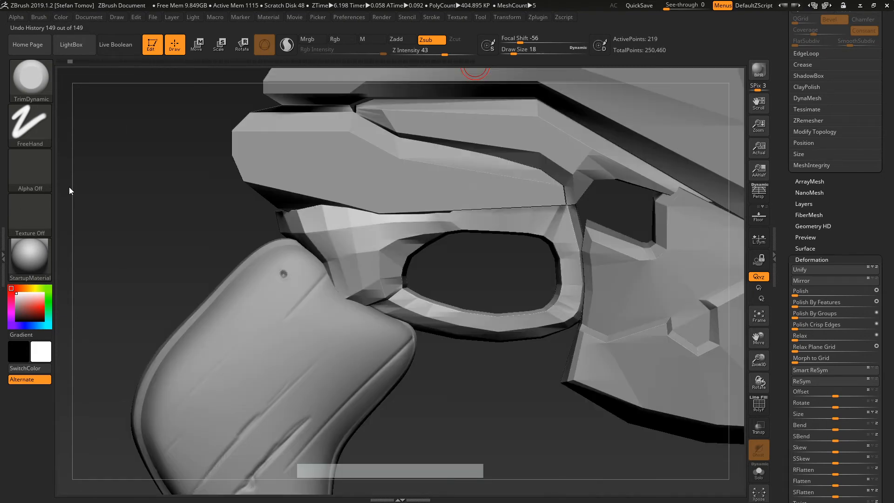
pyautogui.click(125, 61)
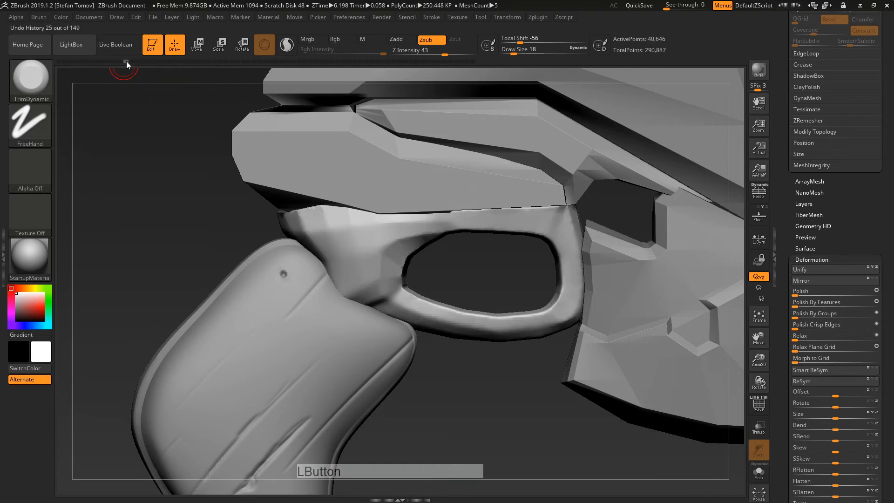
pyautogui.moveTo(127, 62); pyautogui.dragTo(351, 69)
pyautogui.moveTo(383, 70); pyautogui.dragTo(495, 75)
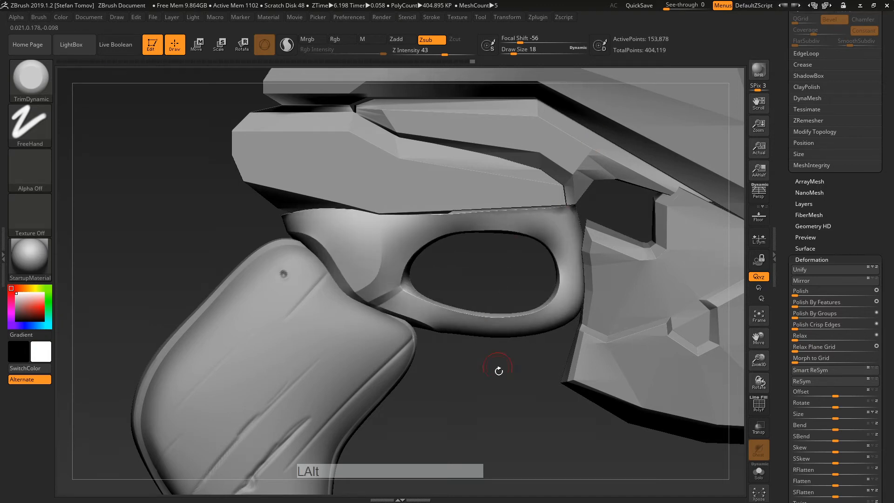
pyautogui.moveTo(498, 371)
pyautogui.keyDown('alt'); pyautogui.mouseDown()
pyautogui.moveTo(458, 371)
pyautogui.moveTo(528, 389)
pyautogui.moveTo(663, 332)
pyautogui.mouseUp(); pyautogui.keyUp('alt')
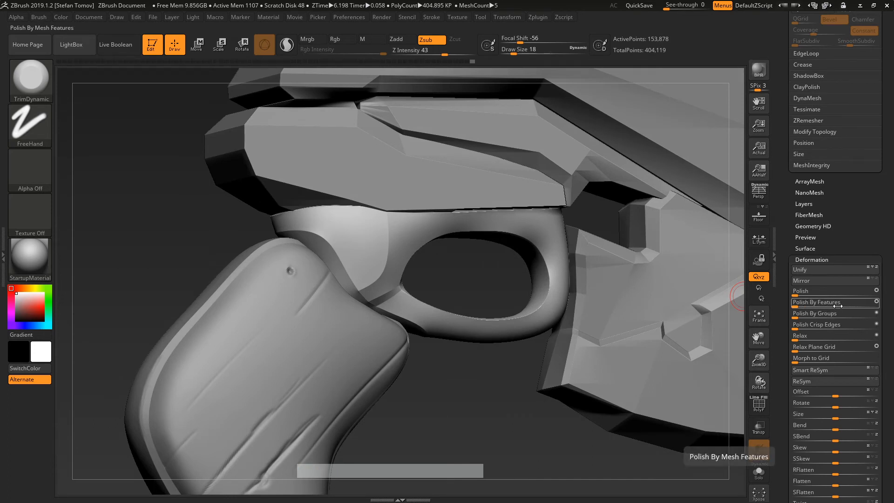
pyautogui.keyDown('shift'); pyautogui.moveTo(460, 345); pyautogui.dragTo(568, 352); pyautogui.keyUp('shift')
# Step: Select the grip subtool polySurface2 and polish away its creases
pyautogui.keyDown('alt'); pyautogui.click(397, 290); pyautogui.keyUp('alt')
pyautogui.click(760, 407)
pyautogui.keyDown('alt'); pyautogui.moveTo(609, 406); pyautogui.dragTo(287, 401); pyautogui.keyUp('alt')
pyautogui.moveTo(554, 380); pyautogui.dragTo(613, 352)
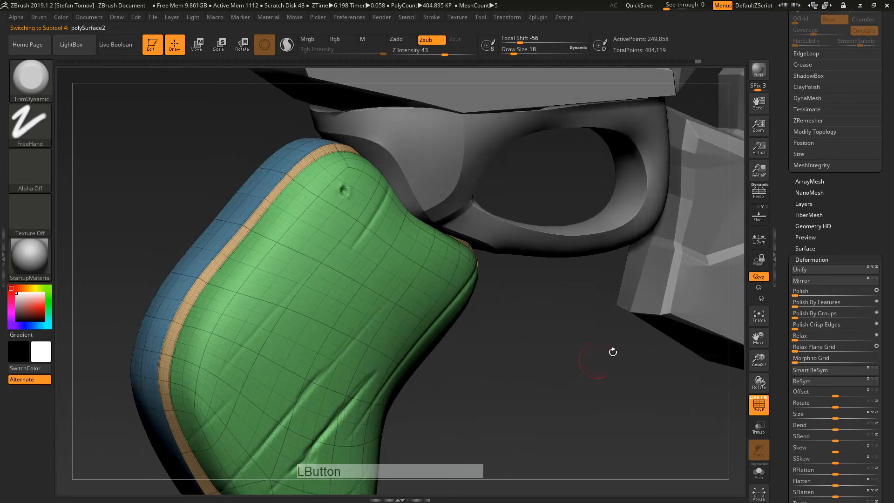
pyautogui.click(824, 303)
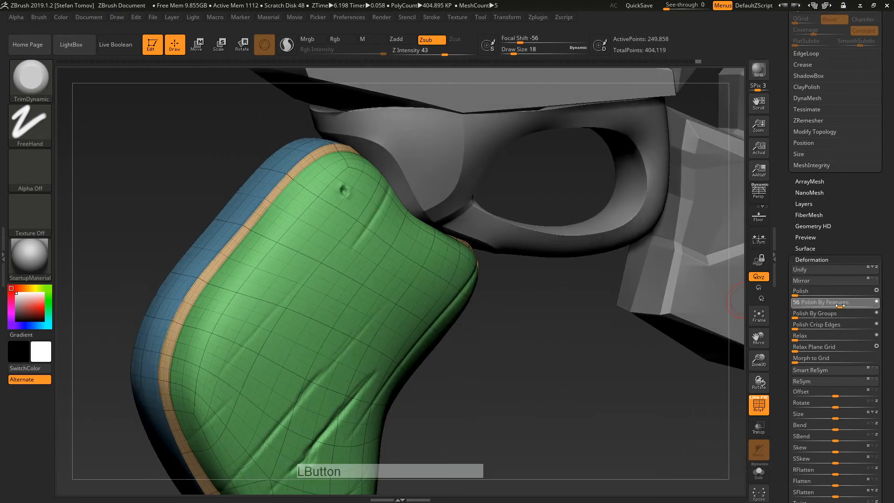
pyautogui.click(760, 406)
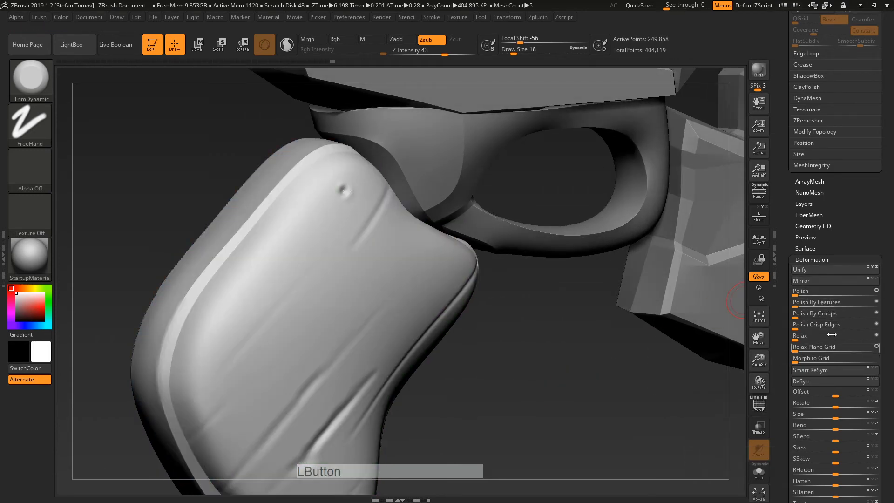
pyautogui.click(865, 303)
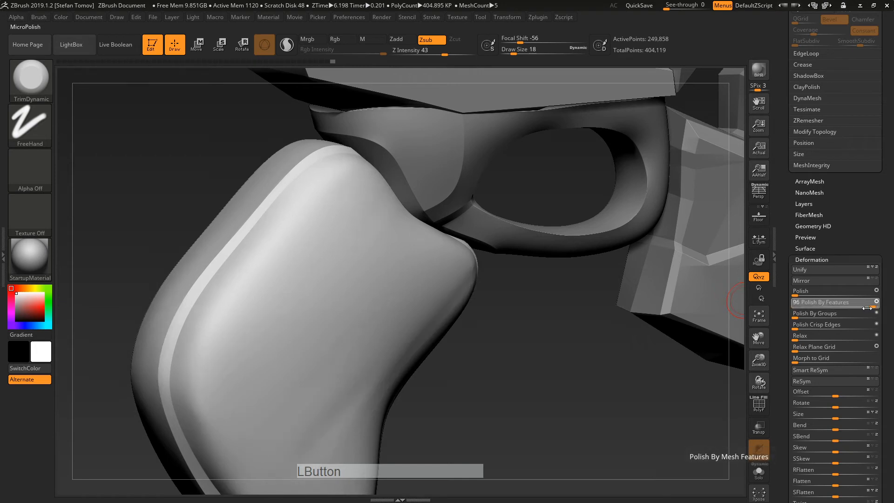
pyautogui.moveTo(522, 367); pyautogui.dragTo(495, 310)
# Step: Make the grip's upper-right edge strip its own polygroup and apply a strong Polish By Features
pyautogui.moveTo(333, 160)
pyautogui.keyDown('ctrl'); pyautogui.mouseDown()
pyautogui.moveTo(422, 248)
pyautogui.moveTo(523, 247)
pyautogui.mouseUp(); pyautogui.keyUp('ctrl')
pyautogui.click(753, 404)
pyautogui.keyDown('alt'); pyautogui.moveTo(550, 349); pyautogui.dragTo(531, 305); pyautogui.keyUp('alt')
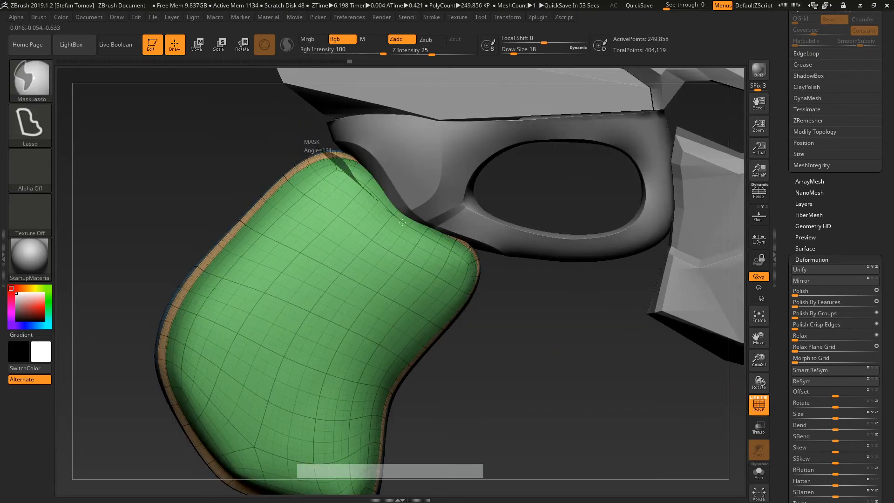
pyautogui.keyDown('ctrl'); pyautogui.moveTo(459, 253); pyautogui.dragTo(581, 187); pyautogui.keyUp('ctrl')
pyautogui.hotkey('ctrl', 'w')
pyautogui.moveTo(585, 296)
pyautogui.mouseDown()
pyautogui.moveTo(569, 315)
pyautogui.moveTo(736, 256)
pyautogui.mouseUp()
pyautogui.moveTo(833, 301); pyautogui.dragTo(853, 304)
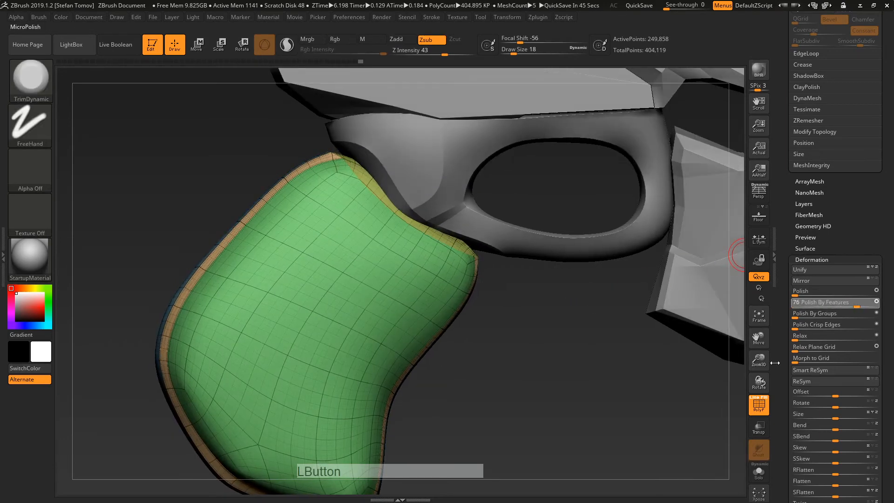
pyautogui.click(759, 405)
pyautogui.moveTo(575, 356); pyautogui.dragTo(508, 349)
pyautogui.keyDown('alt'); pyautogui.moveTo(529, 317); pyautogui.dragTo(462, 364); pyautogui.keyUp('alt')
# Step: Hide the grip's rim polygroup and select the DamStandard brush
pyautogui.keyDown('ctrl'); pyautogui.keyDown('shift'); pyautogui.click(313, 324); pyautogui.keyUp('shift'); pyautogui.keyUp('ctrl')
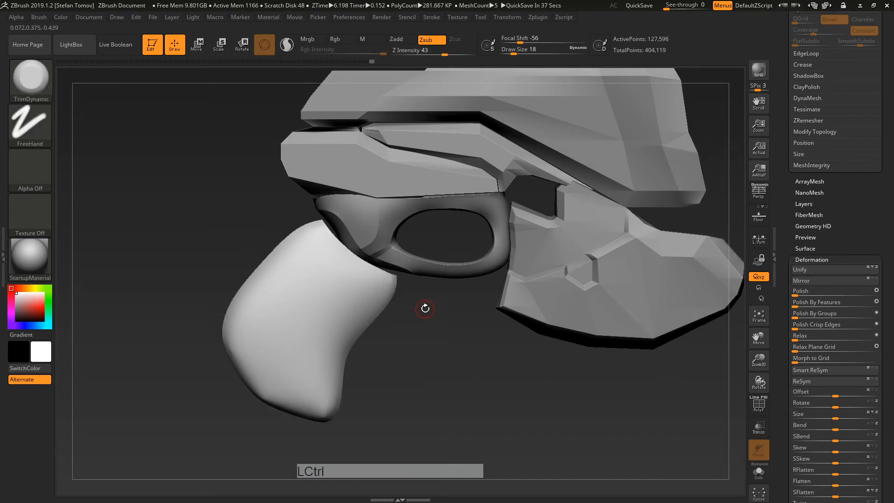
pyautogui.press('b')
pyautogui.press('d')
pyautogui.press('s')
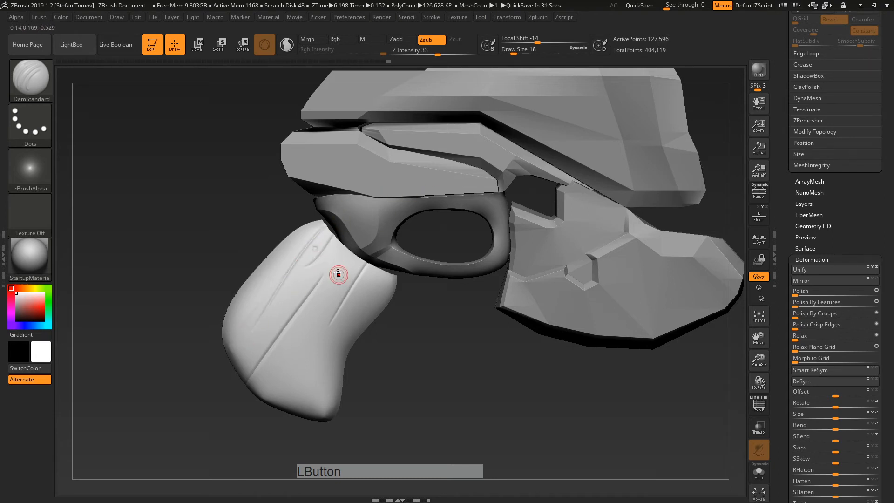
# Step: Carve a DamStandard groove across the grip, undoing a bad stroke
pyautogui.moveTo(325, 392); pyautogui.dragTo(243, 496)
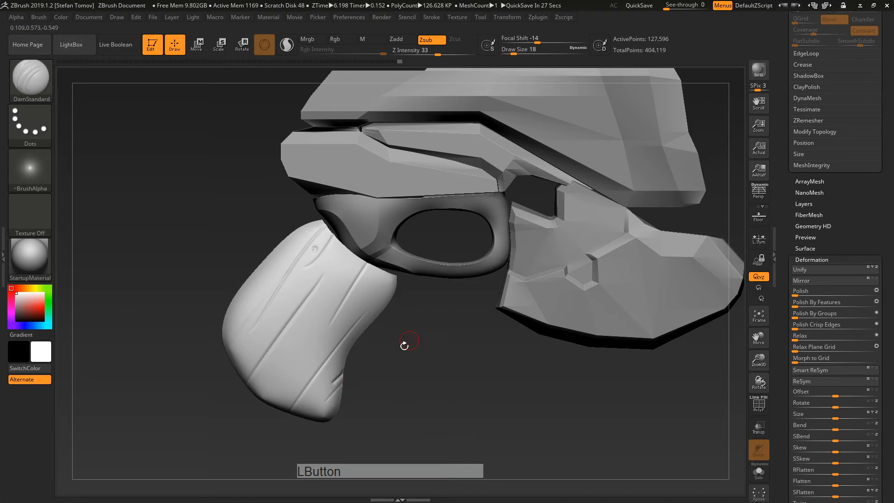
pyautogui.hotkey('ctrl', 'z')
pyautogui.keyDown('ctrl'); pyautogui.keyDown('shift'); pyautogui.click(436, 354); pyautogui.keyUp('shift'); pyautogui.keyUp('ctrl')
pyautogui.moveTo(438, 354); pyautogui.dragTo(435, 399)
pyautogui.hotkey('ctrl', 'z')
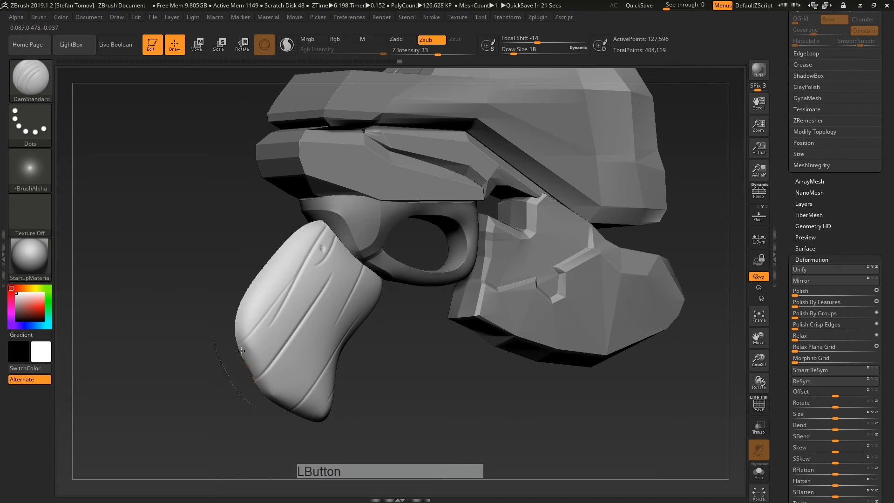
# Step: Unhide the grip's rim and zoom out to see the whole gun
pyautogui.keyDown('ctrl'); pyautogui.keyDown('shift'); pyautogui.click(393, 379); pyautogui.keyUp('shift'); pyautogui.keyUp('ctrl')
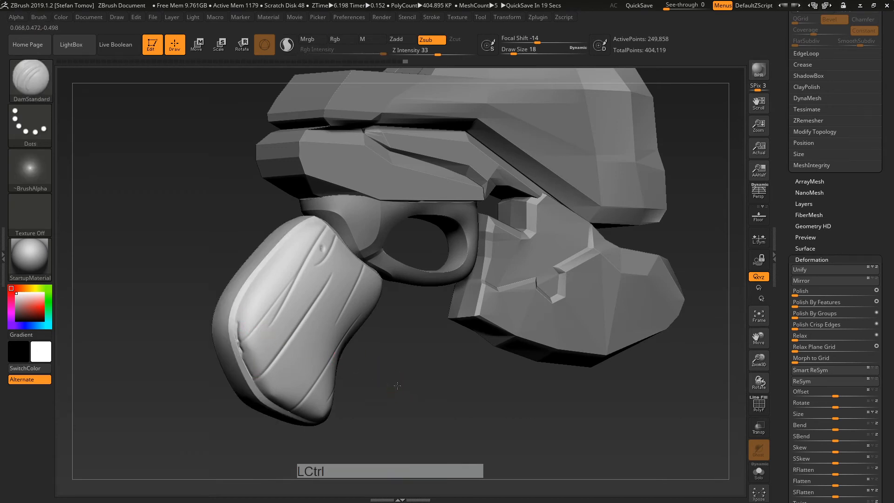
pyautogui.moveTo(394, 379); pyautogui.dragTo(401, 385)
pyautogui.keyDown('alt'); pyautogui.moveTo(484, 403); pyautogui.dragTo(498, 355); pyautogui.keyUp('alt')
pyautogui.moveTo(671, 274); pyautogui.dragTo(522, 431)
pyautogui.press('super')
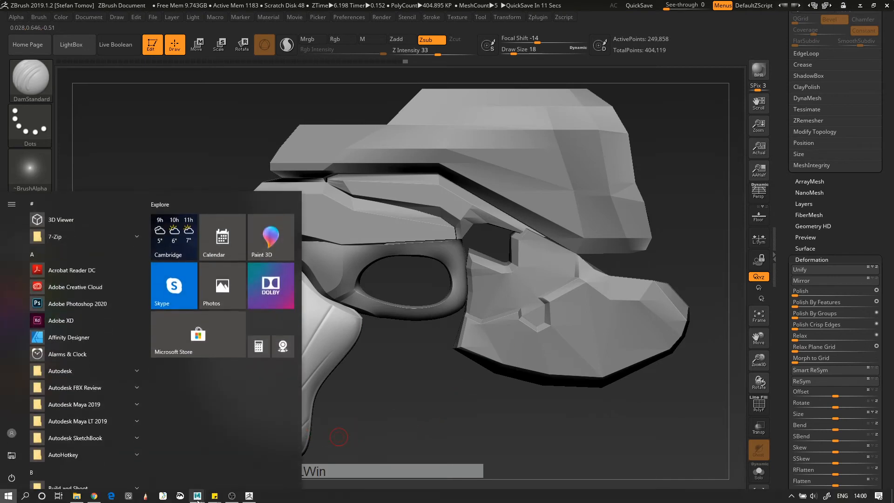
pyautogui.click(215, 495)
pyautogui.click(200, 471)
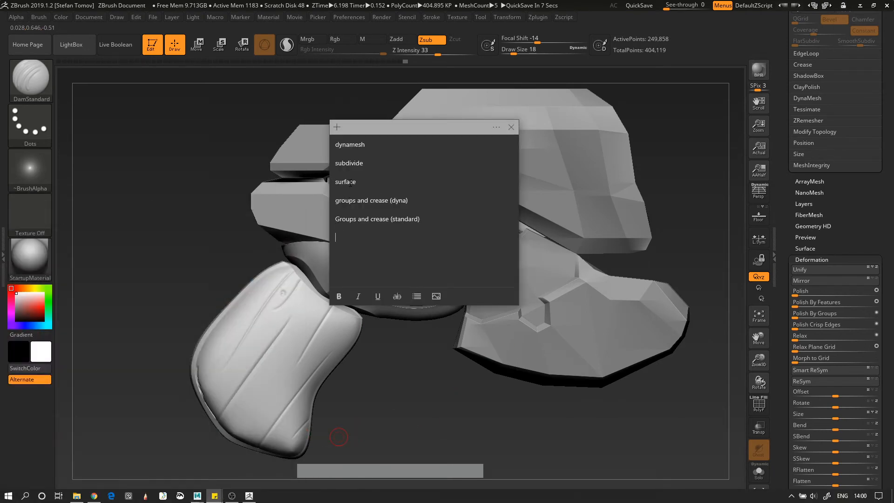
pyautogui.moveTo(438, 420); pyautogui.dragTo(540, 303)
pyautogui.keyDown('alt'); pyautogui.moveTo(341, 248); pyautogui.dragTo(298, 353, button='right'); pyautogui.keyUp('alt')
pyautogui.keyDown('alt'); pyautogui.click(393, 279); pyautogui.keyUp('alt')
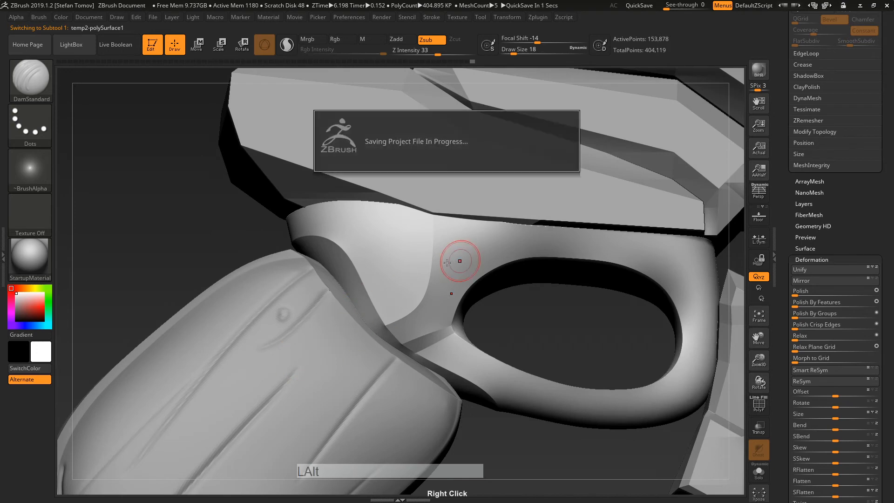
# Step: Flatten the trigger guard crease with the TrimDynamic brush
pyautogui.press('b')
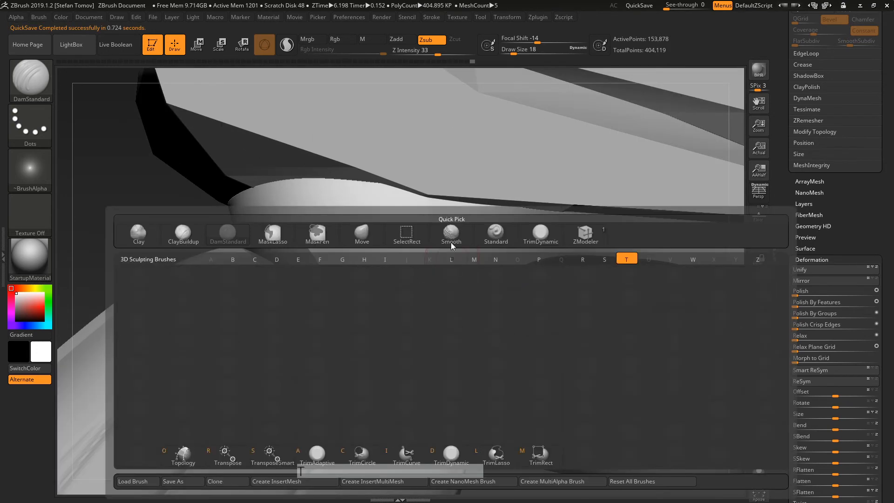
pyautogui.press('t')
pyautogui.press('d')
pyautogui.moveTo(422, 226)
pyautogui.mouseDown()
pyautogui.moveTo(417, 306)
pyautogui.moveTo(428, 204)
pyautogui.mouseUp()
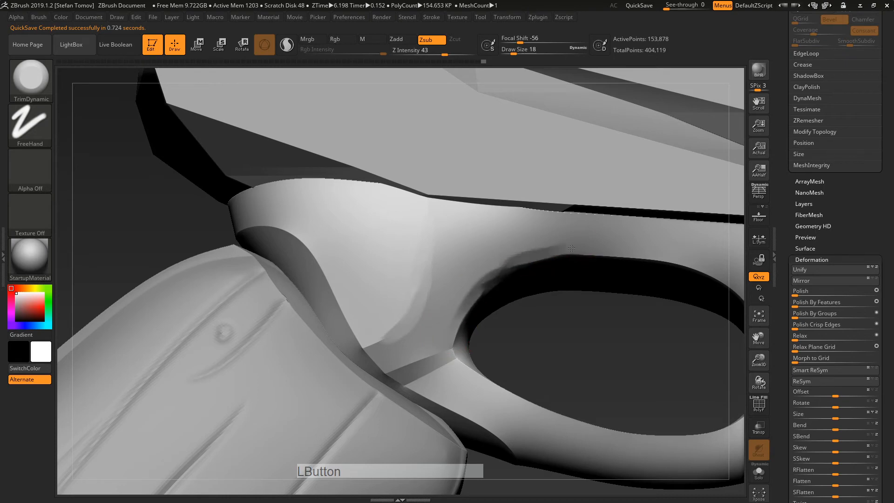
# Step: Set brush size 12 and pinch the trigger guard crease tighter with Pinch
pyautogui.press('b')
pyautogui.press('d')
pyautogui.press('s')
pyautogui.press('s')
pyautogui.click(500, 255)
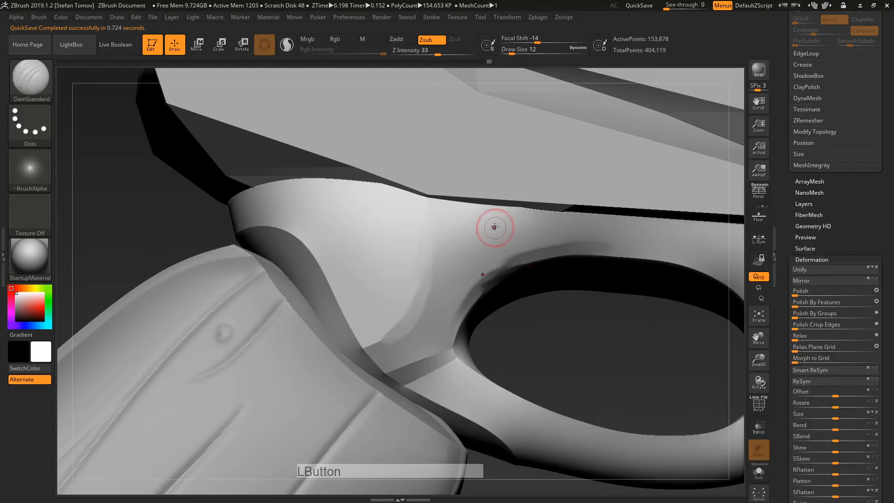
pyautogui.press('b')
pyautogui.press('p')
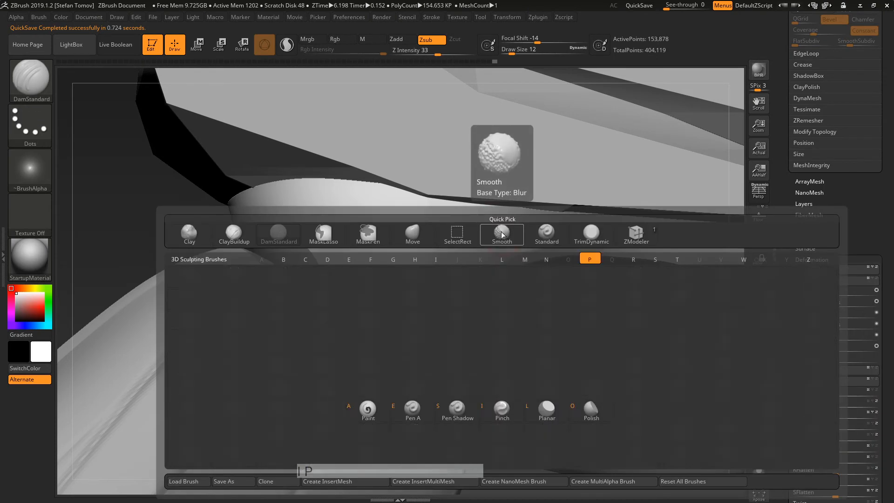
pyautogui.press('i')
pyautogui.moveTo(498, 218); pyautogui.dragTo(497, 237)
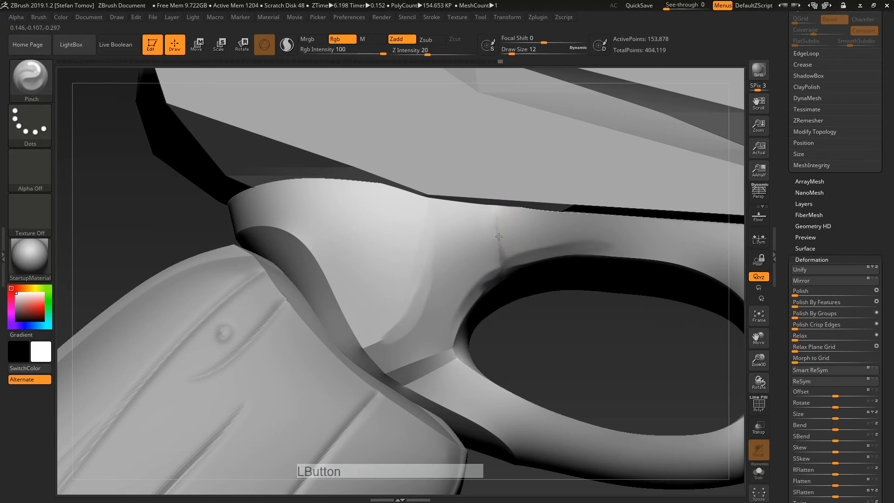
# Step: Make the grip the active subtool and undo its carved grooves
pyautogui.keyDown('alt'); pyautogui.moveTo(545, 304); pyautogui.dragTo(447, 261); pyautogui.keyUp('alt')
pyautogui.keyDown('shift'); pyautogui.moveTo(280, 251); pyautogui.dragTo(262, 249); pyautogui.keyUp('shift')
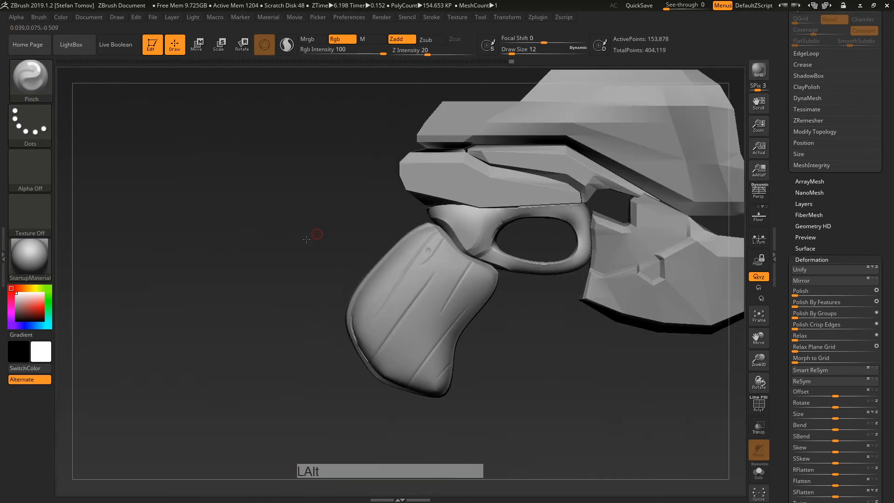
pyautogui.keyDown('alt'); pyautogui.moveTo(312, 237); pyautogui.dragTo(259, 265); pyautogui.keyUp('alt')
pyautogui.moveTo(565, 421); pyautogui.dragTo(543, 408)
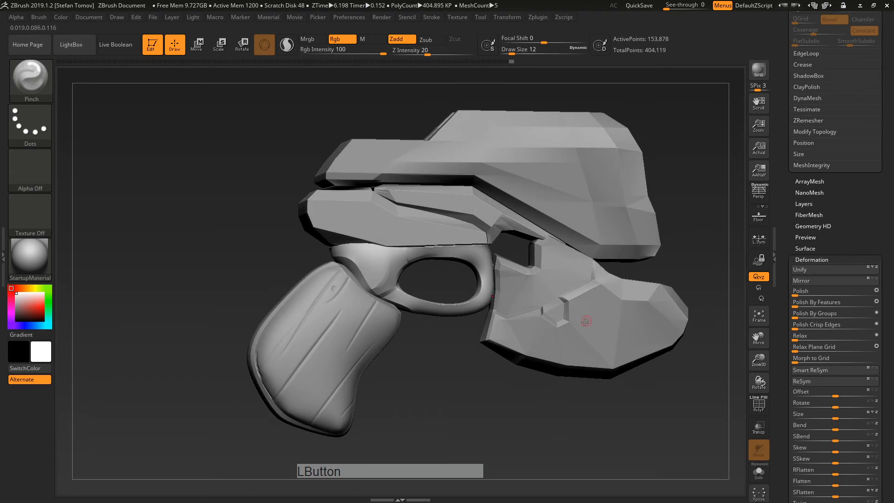
pyautogui.keyDown('alt'); pyautogui.click(329, 336); pyautogui.keyUp('alt')
pyautogui.moveTo(421, 369)
pyautogui.keyDown('alt'); pyautogui.mouseDown()
pyautogui.moveTo(475, 311)
pyautogui.moveTo(556, 344)
pyautogui.mouseUp(); pyautogui.keyUp('alt')
pyautogui.hotkey('ctrl', 'z')
pyautogui.hotkey('ctrl', 'z')
pyautogui.hotkey('ctrl', 'shift', 'z')
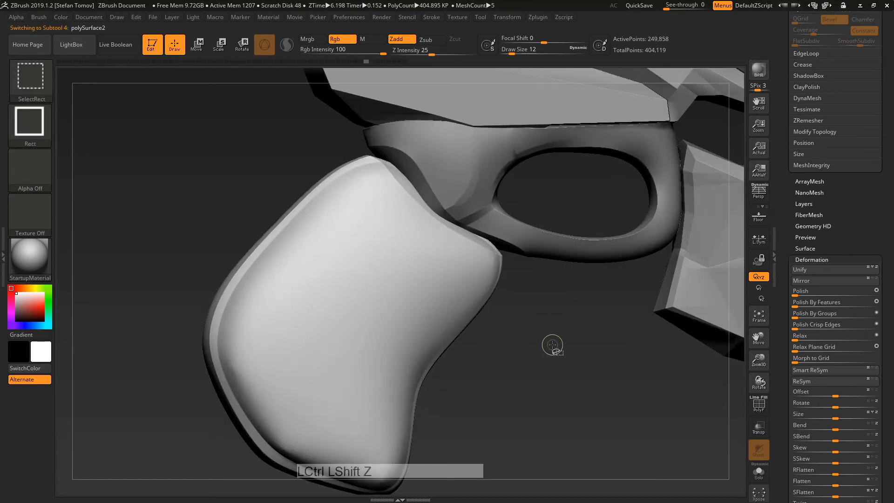
pyautogui.hotkey('ctrl', 'z')
# Step: Unhide the grip's rim and scroll the Tool palette down to the Surface subpalette
pyautogui.keyDown('ctrl'); pyautogui.keyDown('shift'); pyautogui.click(545, 363); pyautogui.keyUp('shift'); pyautogui.keyUp('ctrl')
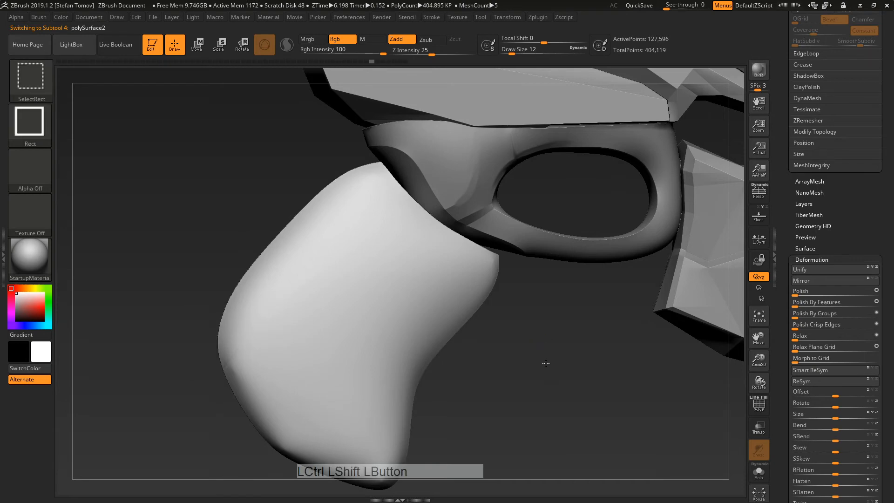
pyautogui.moveTo(545, 364); pyautogui.dragTo(579, 381)
pyautogui.moveTo(782, 411); pyautogui.dragTo(795, 347)
pyautogui.click(802, 231)
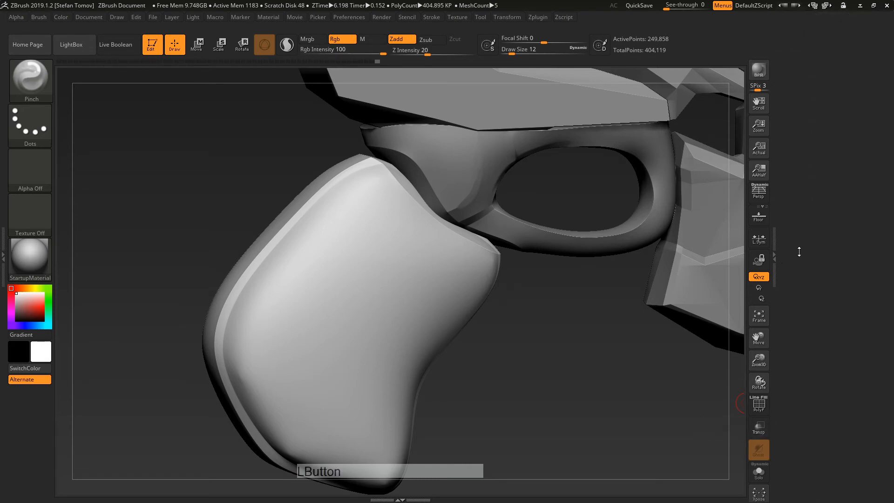
pyautogui.moveTo(809, 260); pyautogui.dragTo(808, 359)
pyautogui.moveTo(804, 168); pyautogui.dragTo(805, 340)
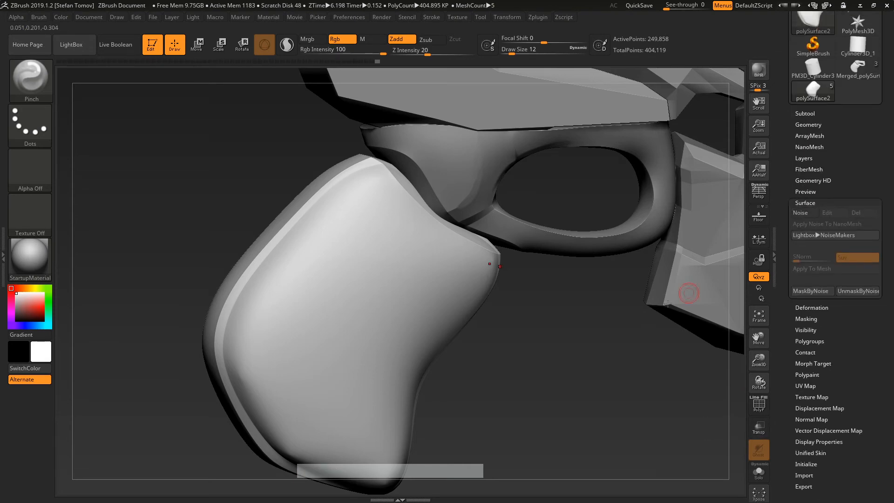
pyautogui.moveTo(590, 350); pyautogui.dragTo(565, 309)
# Step: In NoiseMaker, set Noise Scale 4.02016 and Strength -0.00014 on the grip and accept
pyautogui.click(807, 214)
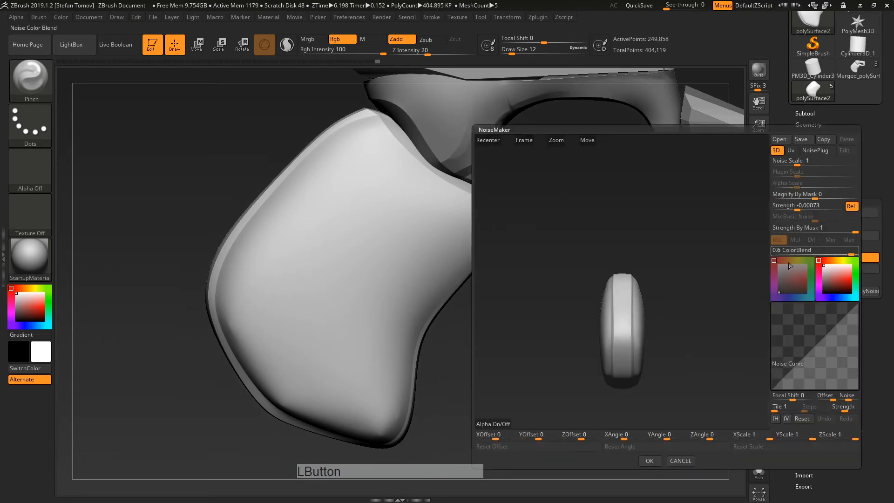
pyautogui.moveTo(631, 312); pyautogui.dragTo(572, 303)
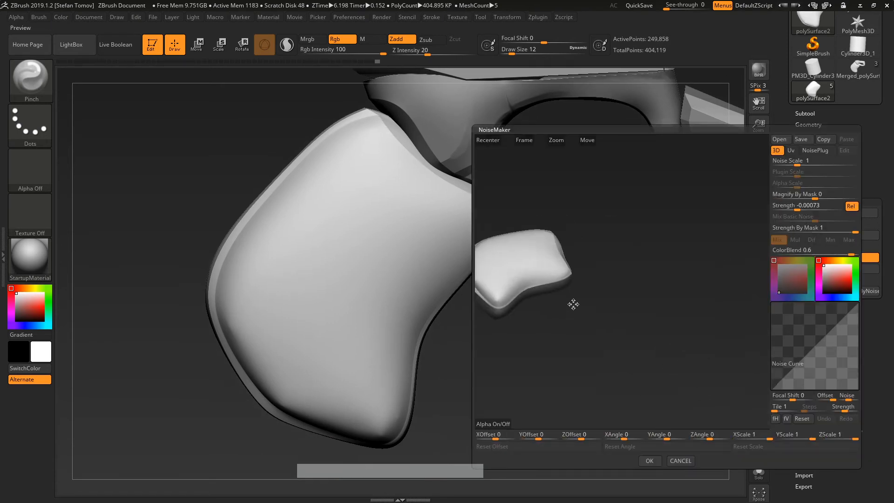
pyautogui.moveTo(572, 304); pyautogui.dragTo(661, 246, button='right')
pyautogui.moveTo(797, 163); pyautogui.dragTo(805, 164)
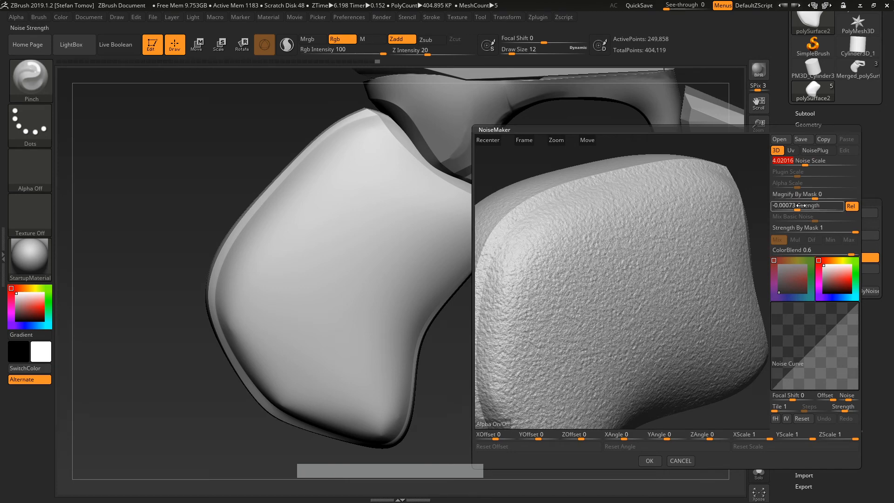
pyautogui.moveTo(799, 207); pyautogui.dragTo(800, 208)
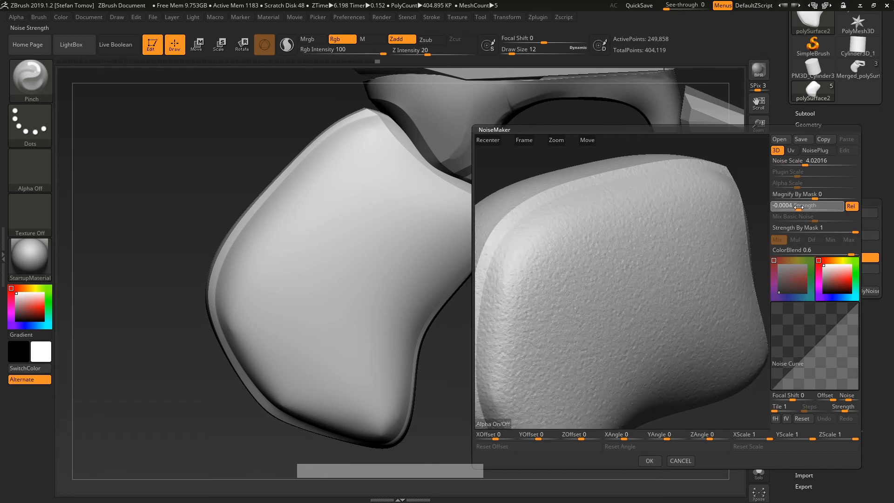
pyautogui.click(649, 461)
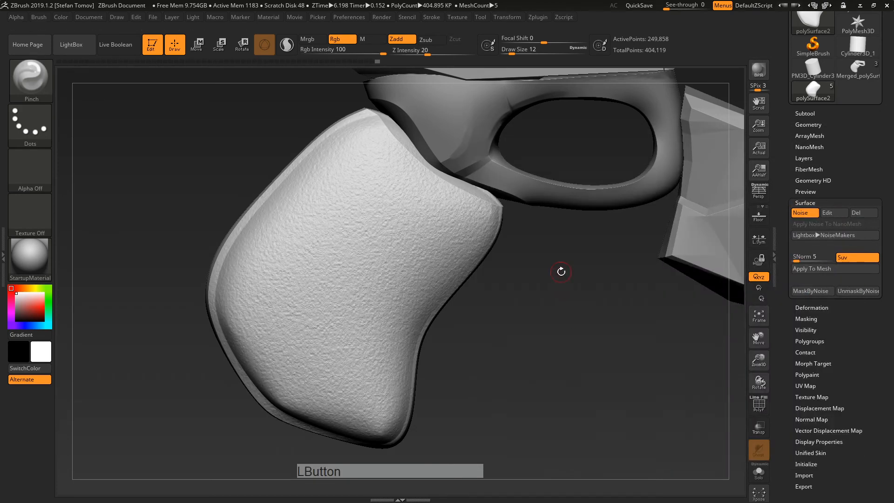
pyautogui.moveTo(567, 275); pyautogui.dragTo(735, 255)
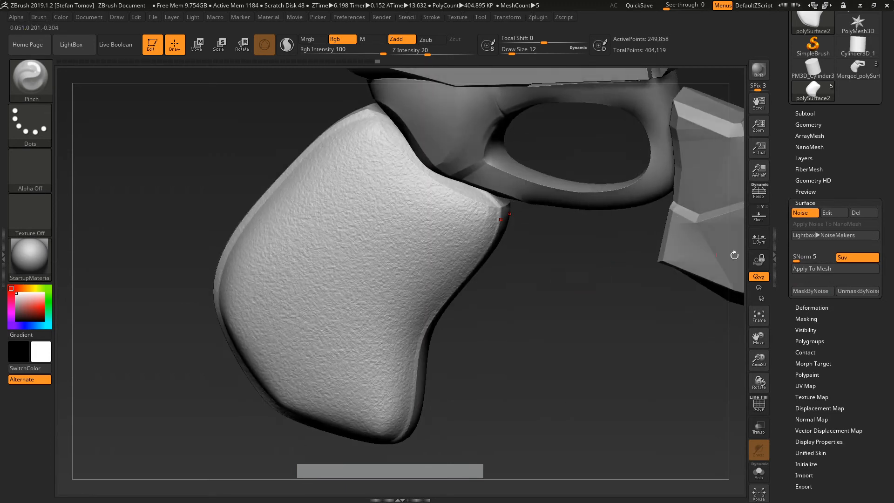
# Step: Try baking the noise into the grip twice, undoing each, and switch the noise preview off
pyautogui.click(820, 270)
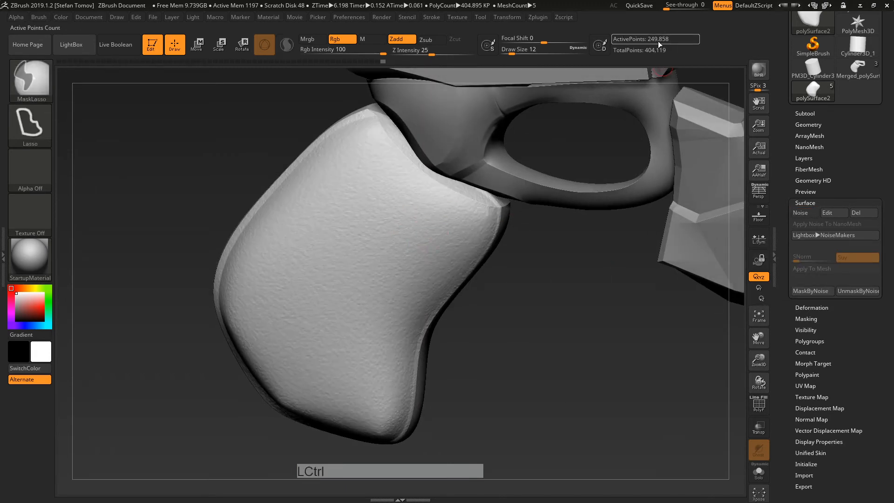
pyautogui.hotkey('ctrl', 'z')
pyautogui.keyDown('alt'); pyautogui.moveTo(555, 310); pyautogui.dragTo(787, 416); pyautogui.keyUp('alt')
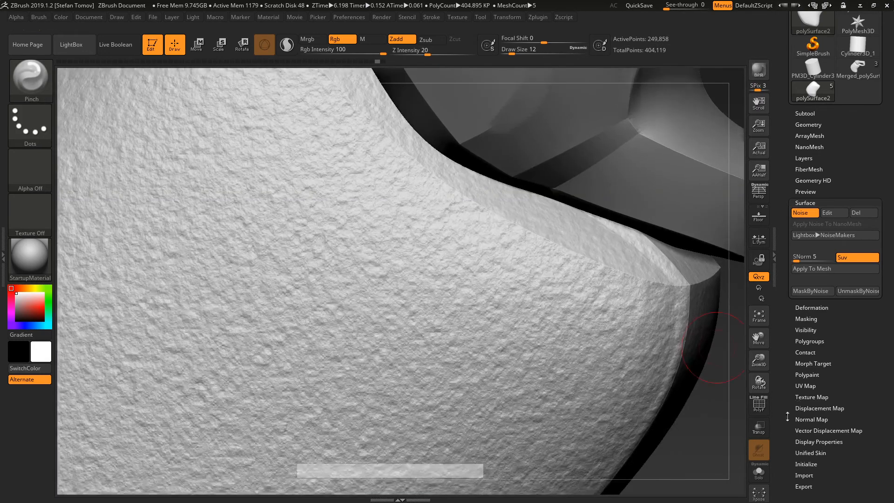
pyautogui.click(759, 409)
pyautogui.click(820, 269)
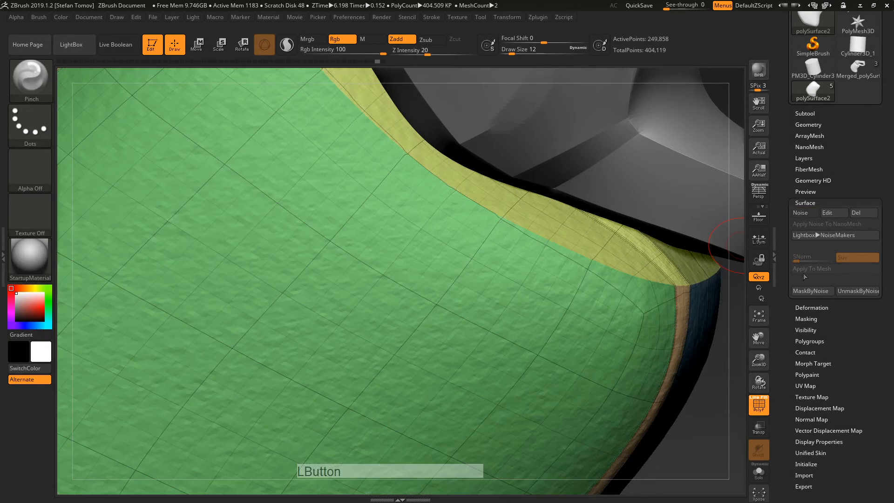
pyautogui.keyDown('alt'); pyautogui.moveTo(528, 279); pyautogui.dragTo(543, 351, button='right'); pyautogui.keyUp('alt')
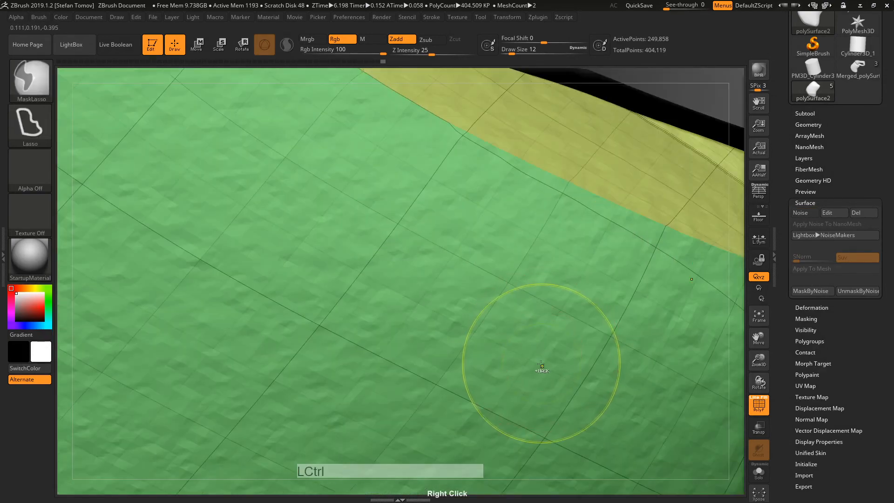
pyautogui.hotkey('ctrl', 'z')
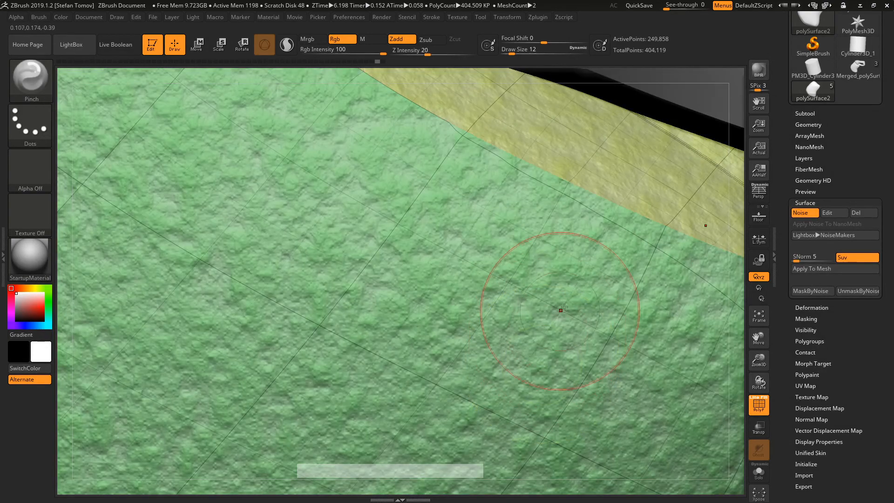
pyautogui.click(800, 213)
pyautogui.click(800, 214)
pyautogui.click(800, 213)
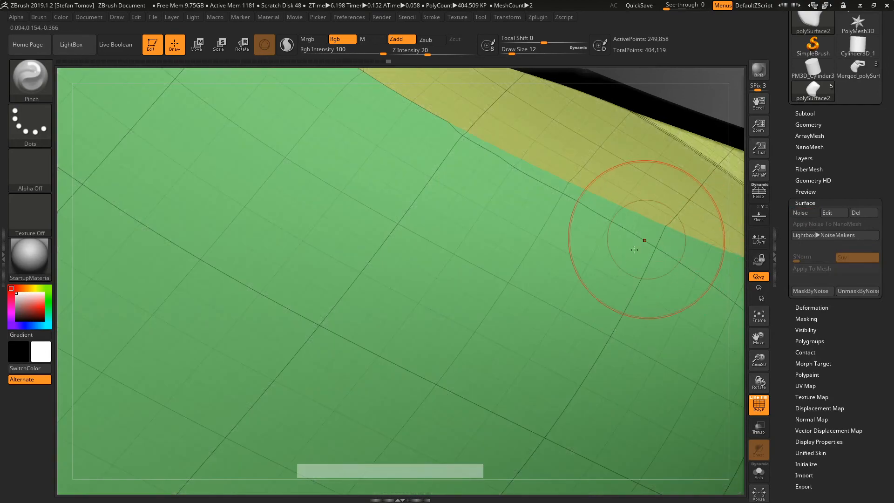
# Step: Subdivide the grip one level, re-enable Noise and apply it to the mesh
pyautogui.hotkey('ctrl', 'd')
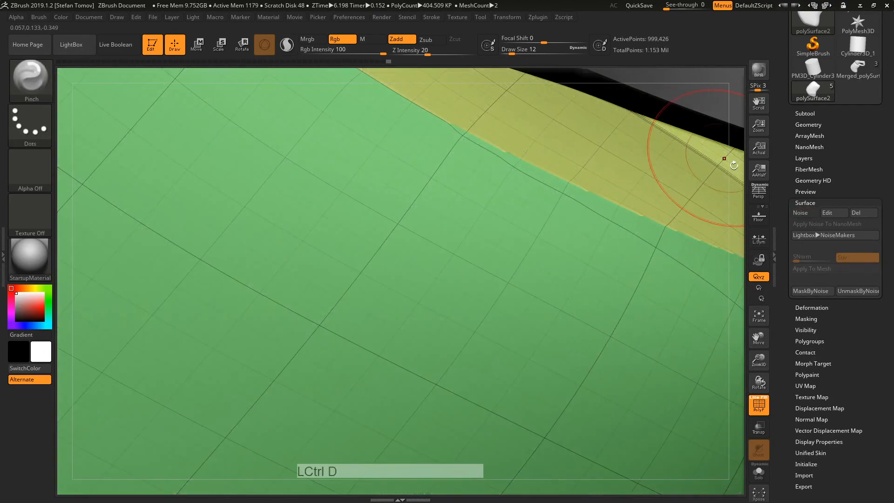
pyautogui.click(800, 213)
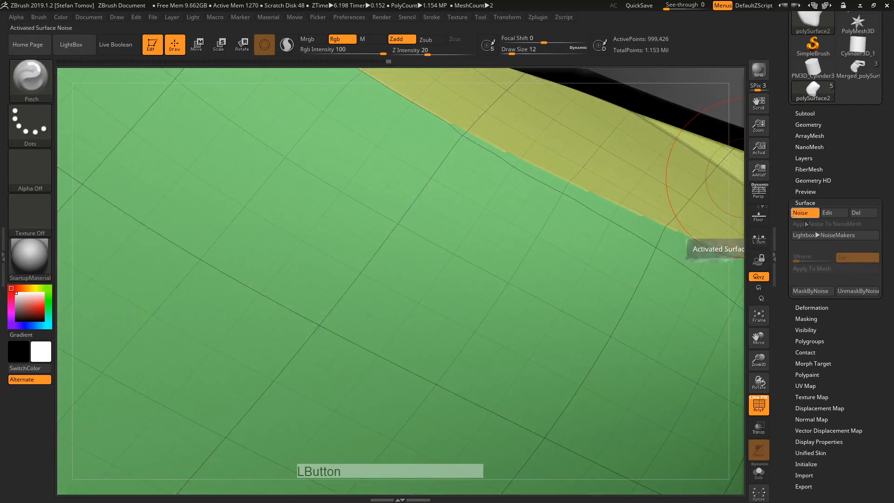
pyautogui.click(810, 272)
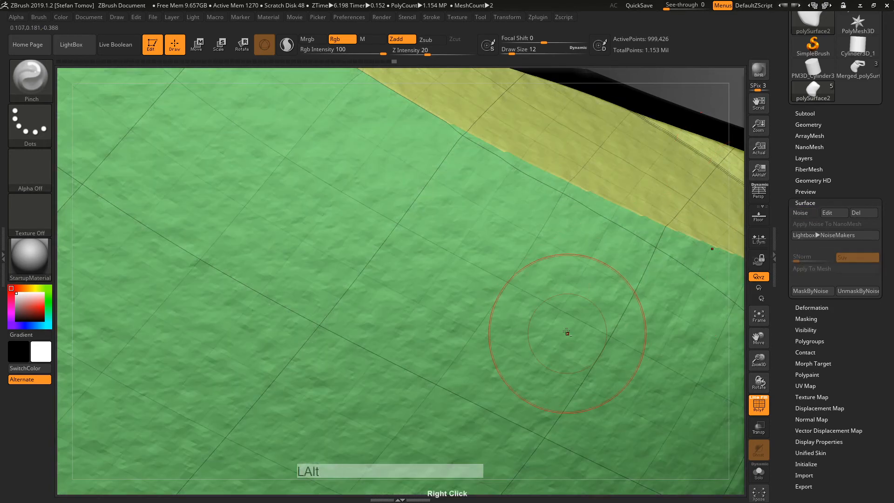
pyautogui.keyDown('alt'); pyautogui.moveTo(566, 333); pyautogui.dragTo(744, 386, button='right'); pyautogui.keyUp('alt')
pyautogui.click(763, 399)
pyautogui.moveTo(671, 399); pyautogui.dragTo(619, 443, button='right')
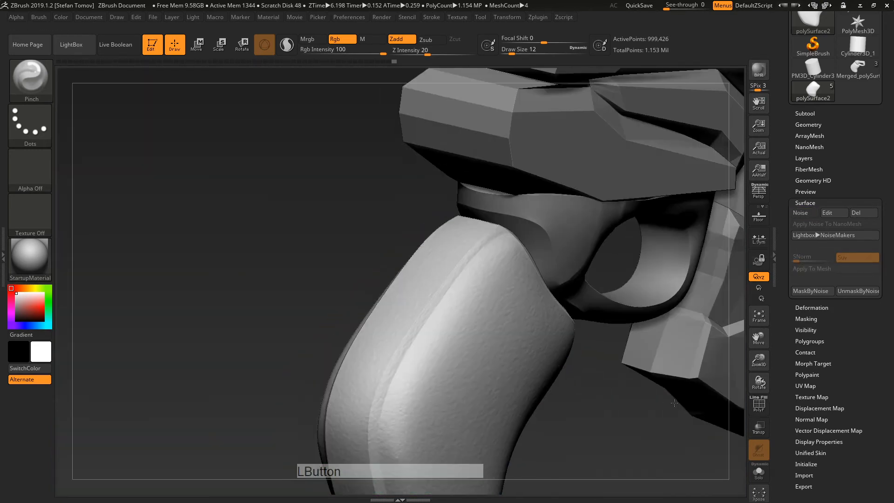
pyautogui.keyDown('alt'); pyautogui.moveTo(619, 443); pyautogui.dragTo(433, 295); pyautogui.keyUp('alt')
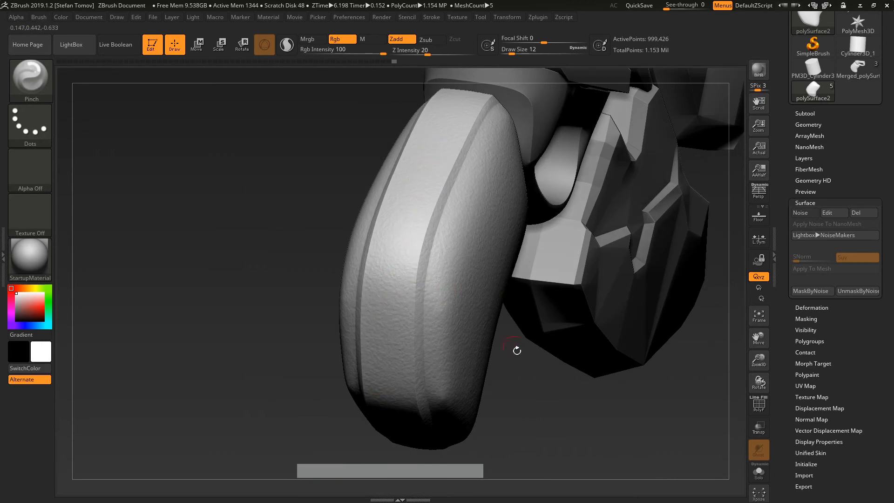
# Step: Undo the baked noise and mask everything except the grip's outer band
pyautogui.hotkey('ctrl', 'z')
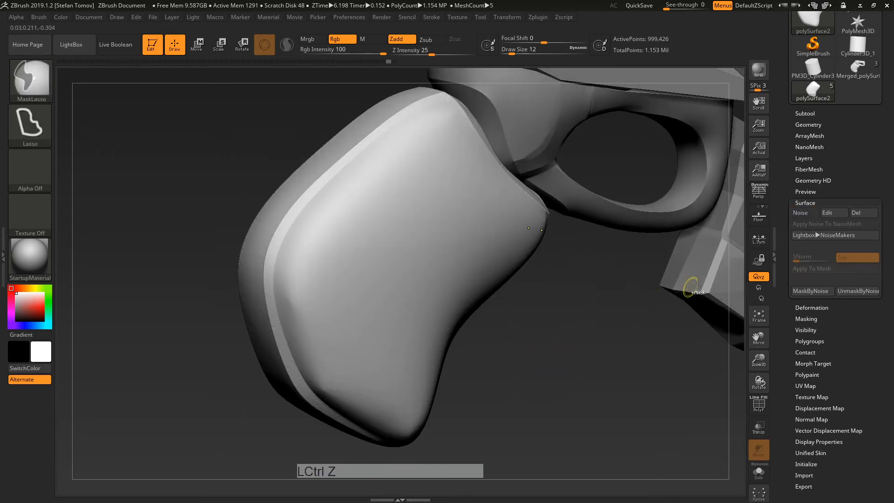
pyautogui.moveTo(612, 303); pyautogui.dragTo(592, 297)
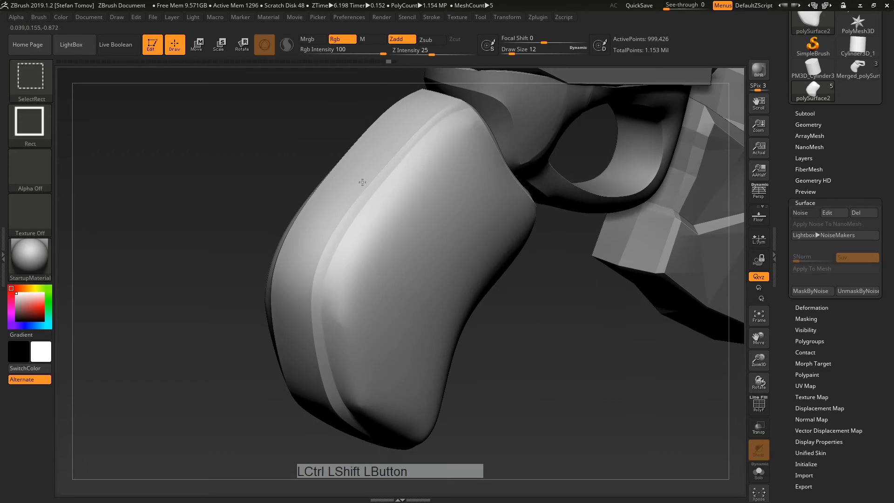
pyautogui.keyDown('ctrl'); pyautogui.keyDown('shift'); pyautogui.click(362, 182); pyautogui.keyUp('shift'); pyautogui.keyUp('ctrl')
pyautogui.keyDown('ctrl'); pyautogui.keyDown('shift'); pyautogui.click(372, 186); pyautogui.keyUp('shift'); pyautogui.keyUp('ctrl')
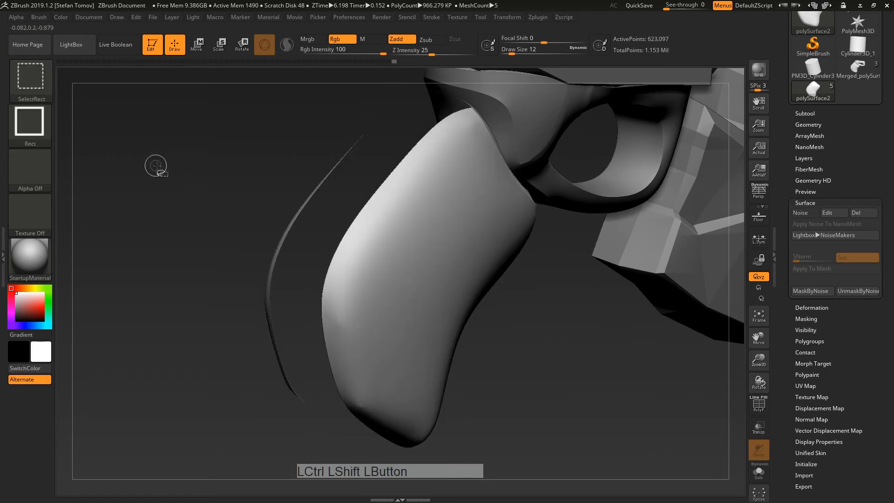
pyautogui.keyDown('ctrl'); pyautogui.keyDown('shift'); pyautogui.click(265, 271); pyautogui.keyUp('shift'); pyautogui.keyUp('ctrl')
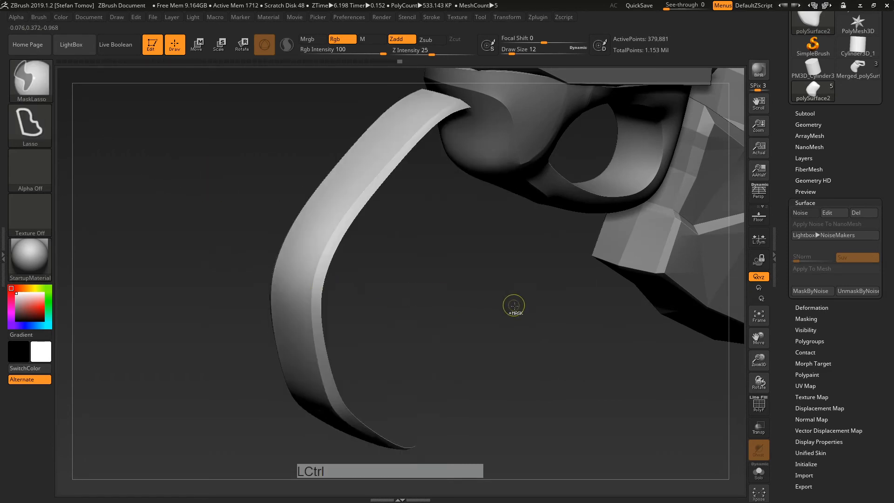
pyautogui.keyDown('ctrl'); pyautogui.click(562, 332); pyautogui.keyUp('ctrl')
pyautogui.keyDown('ctrl'); pyautogui.keyDown('shift'); pyautogui.click(572, 333); pyautogui.keyUp('shift'); pyautogui.keyUp('ctrl')
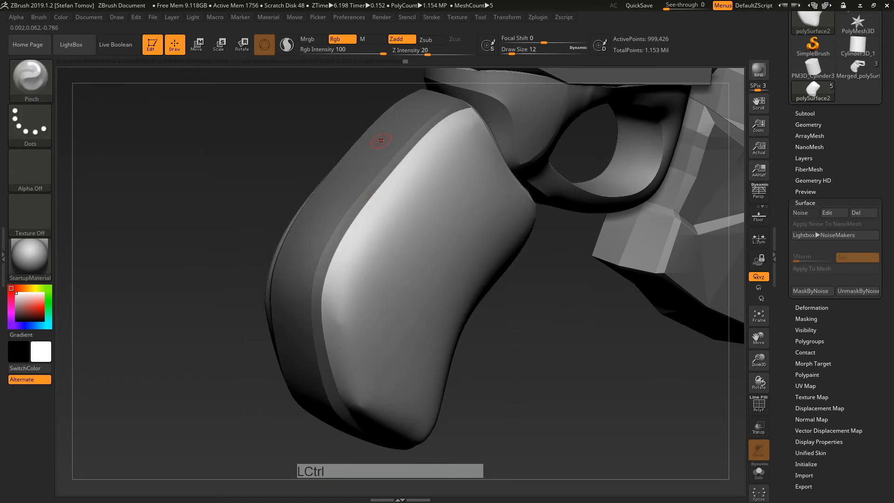
pyautogui.keyDown('ctrl'); pyautogui.click(570, 318); pyautogui.keyUp('ctrl')
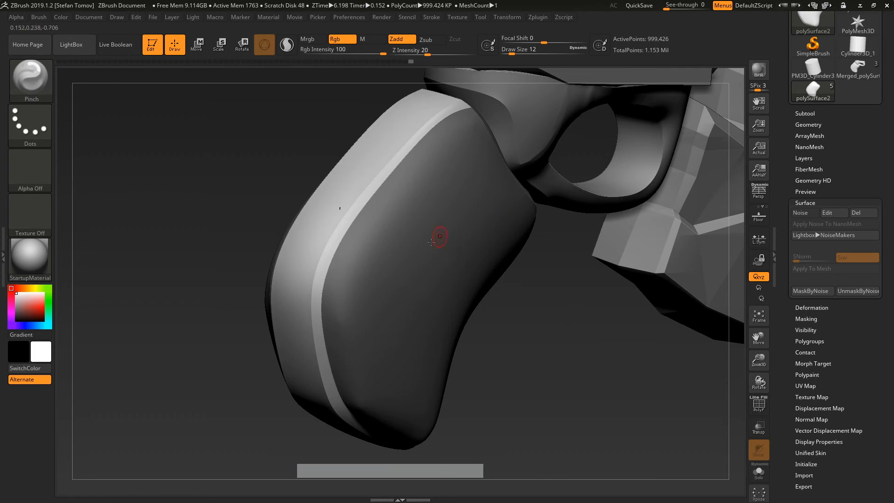
# Step: Turn on surface noise, bake it onto the band, clear the mask, then undo
pyautogui.click(804, 213)
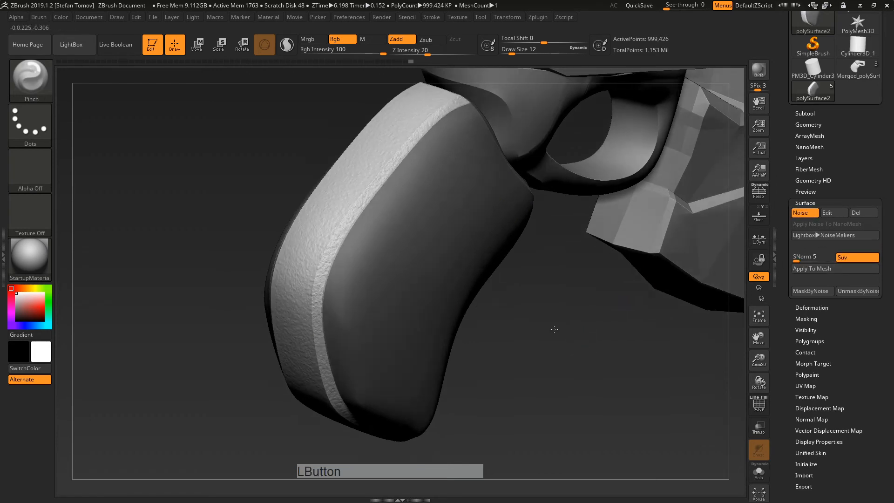
pyautogui.keyDown('alt'); pyautogui.moveTo(360, 160); pyautogui.dragTo(417, 225, button='right'); pyautogui.keyUp('alt')
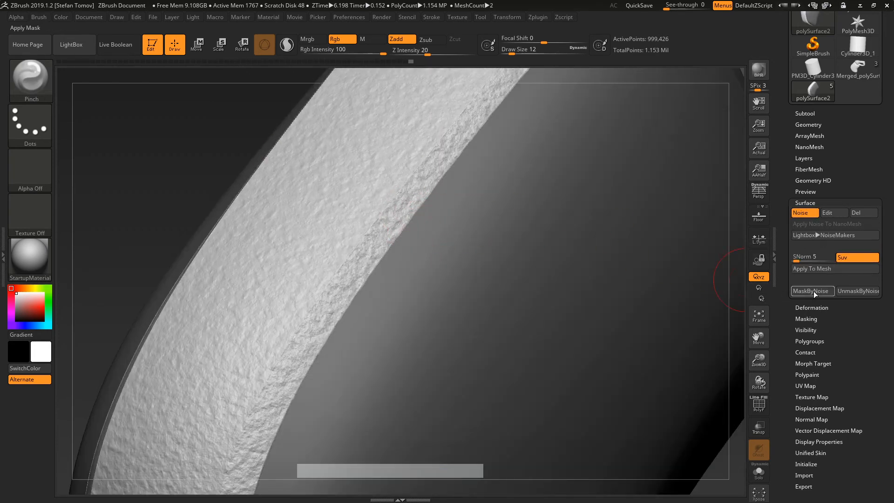
pyautogui.click(820, 273)
pyautogui.keyDown('alt'); pyautogui.moveTo(301, 183); pyautogui.dragTo(340, 135, button='right'); pyautogui.keyUp('alt')
pyautogui.keyDown('ctrl'); pyautogui.moveTo(370, 223); pyautogui.dragTo(389, 270); pyautogui.keyUp('ctrl')
pyautogui.keyDown('shift'); pyautogui.moveTo(400, 266); pyautogui.dragTo(384, 258); pyautogui.keyUp('shift')
pyautogui.keyDown('alt'); pyautogui.moveTo(384, 258); pyautogui.dragTo(652, 249, button='right'); pyautogui.keyUp('alt')
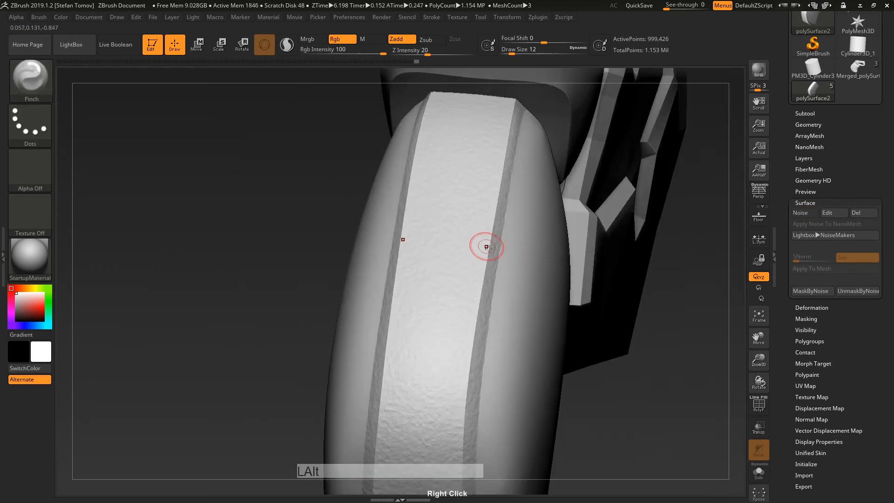
pyautogui.keyDown('alt'); pyautogui.moveTo(485, 245); pyautogui.dragTo(513, 269, button='right'); pyautogui.keyUp('alt')
pyautogui.keyDown('alt'); pyautogui.moveTo(379, 238); pyautogui.dragTo(356, 233); pyautogui.keyUp('alt')
pyautogui.hotkey('ctrl', 'z')
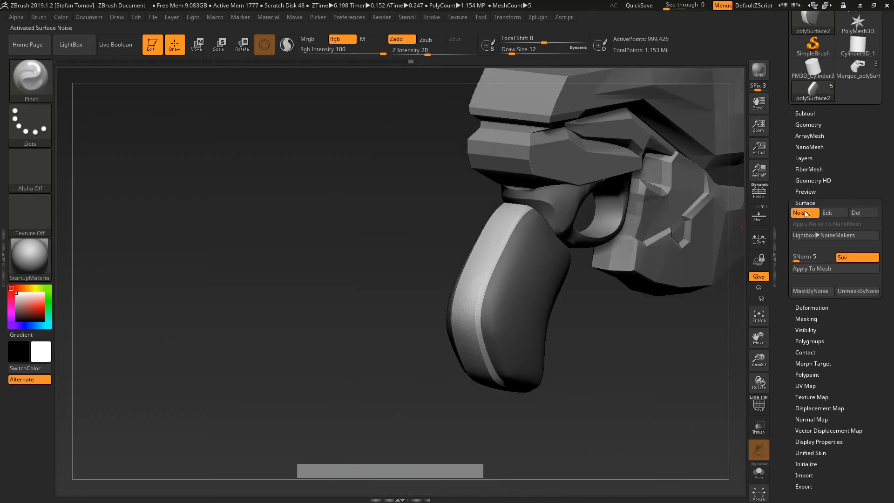
# Step: Inspect the textured bevel in the noise editor preview, then quick-save the project
pyautogui.click(822, 213)
pyautogui.moveTo(594, 203); pyautogui.dragTo(590, 233)
pyautogui.keyDown('alt'); pyautogui.moveTo(591, 233); pyautogui.dragTo(598, 243, button='right'); pyautogui.keyUp('alt')
pyautogui.moveTo(598, 243); pyautogui.dragTo(610, 284)
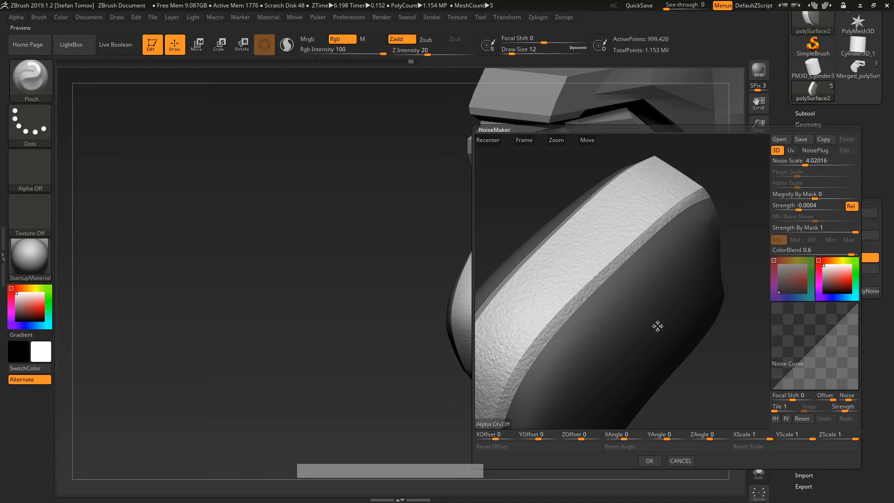
pyautogui.click(680, 461)
pyautogui.click(639, 5)
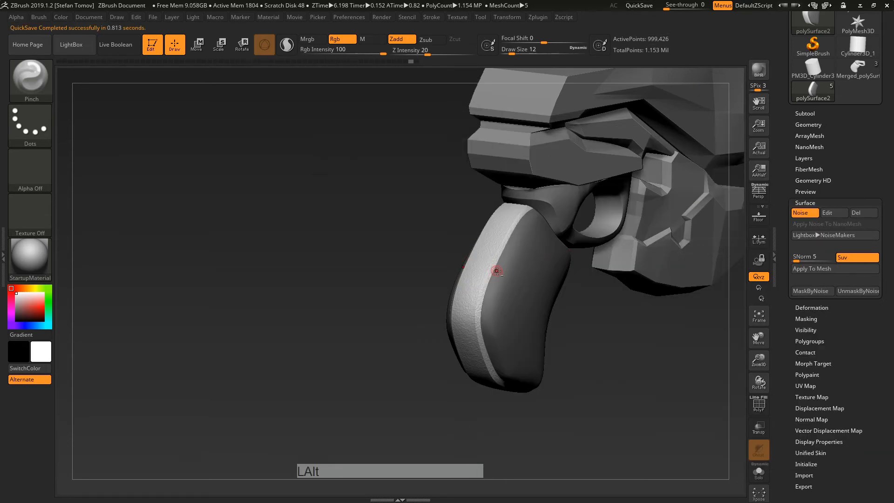
# Step: Raise the noise scale to about 16.94 and bring up the NoisePlug noise list
pyautogui.keyDown('alt'); pyautogui.moveTo(496, 265); pyautogui.dragTo(515, 379, button='right'); pyautogui.keyUp('alt')
pyautogui.click(833, 214)
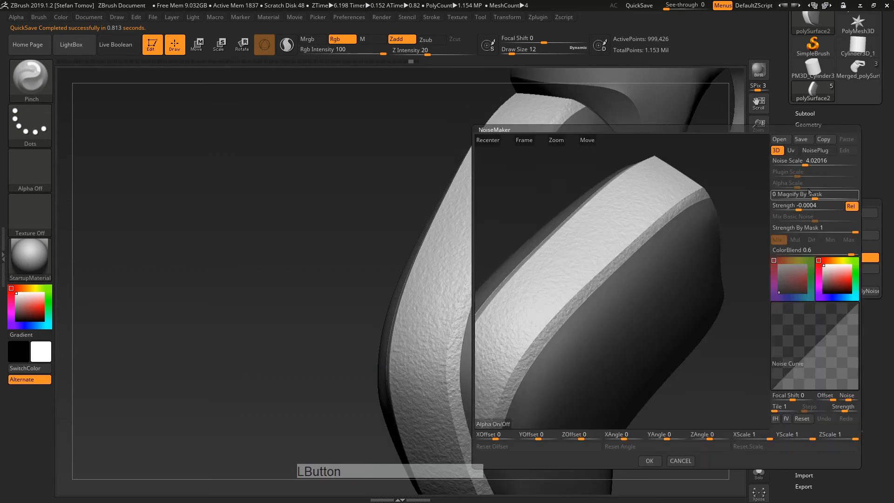
pyautogui.click(778, 152)
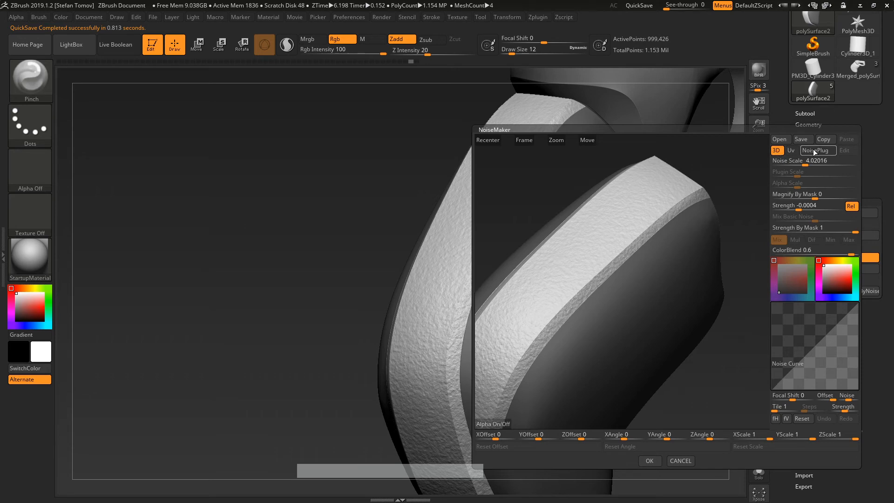
pyautogui.moveTo(804, 165); pyautogui.dragTo(812, 166)
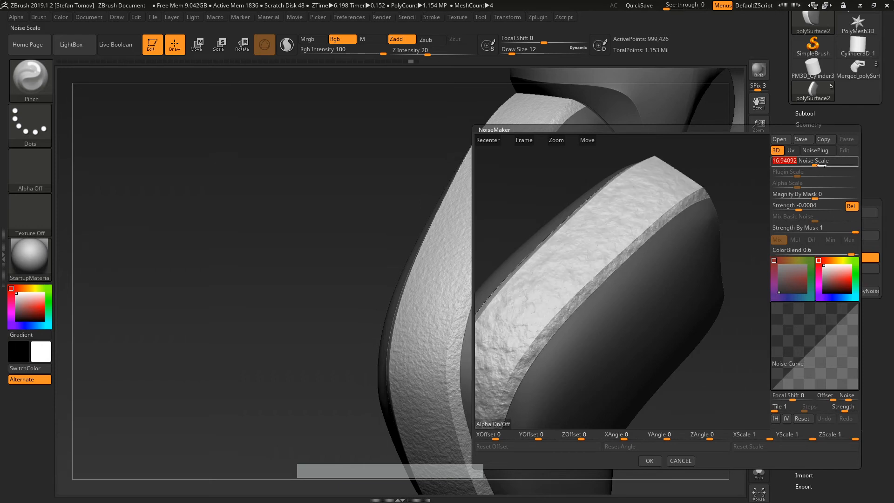
pyautogui.click(827, 153)
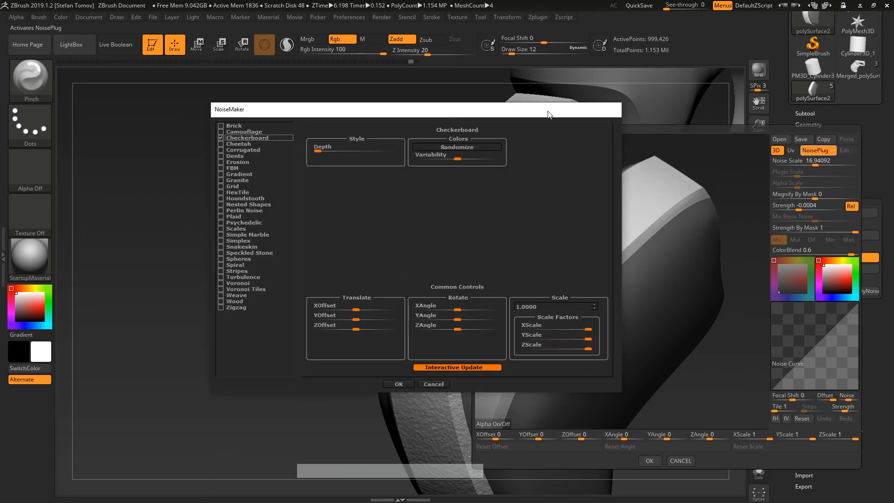
# Step: Choose the Checkerboard plugin noise and colour it saturated red
pyautogui.moveTo(526, 115); pyautogui.dragTo(376, 93)
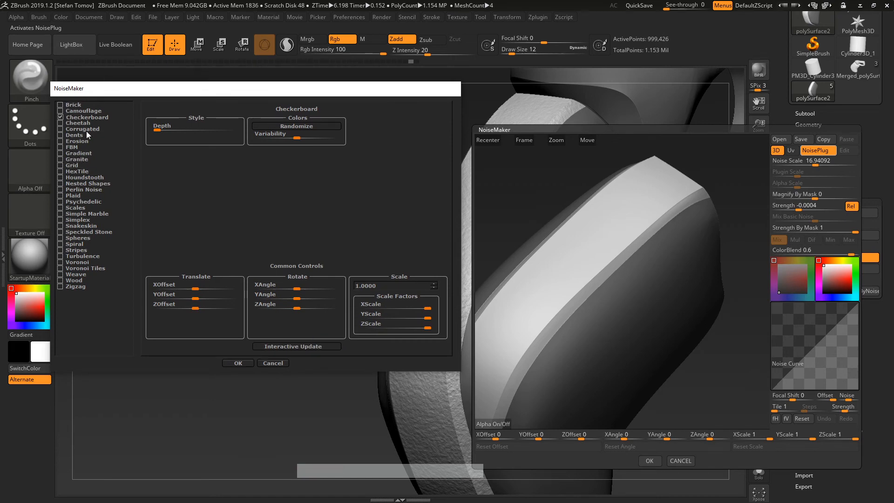
pyautogui.click(250, 362)
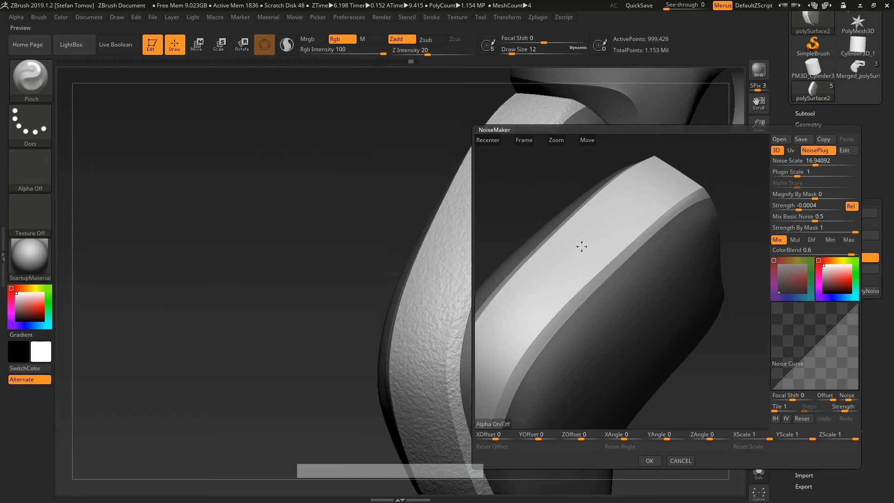
pyautogui.click(838, 278)
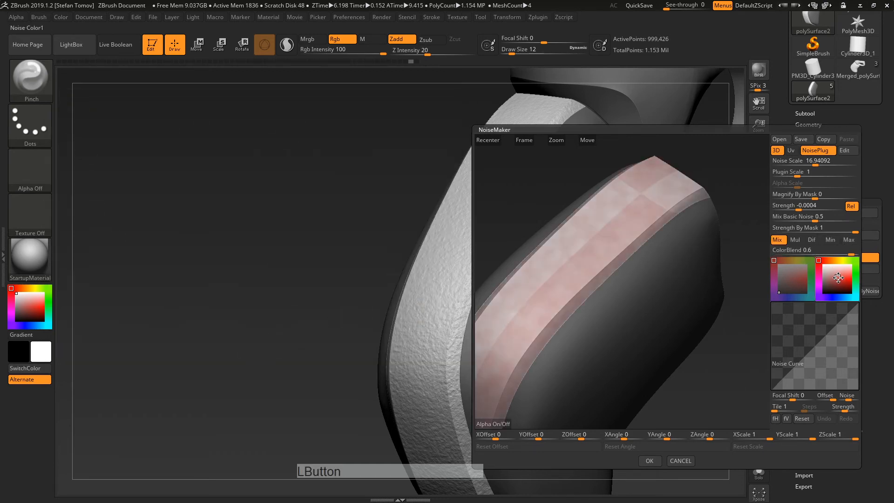
pyautogui.moveTo(847, 278); pyautogui.dragTo(857, 278)
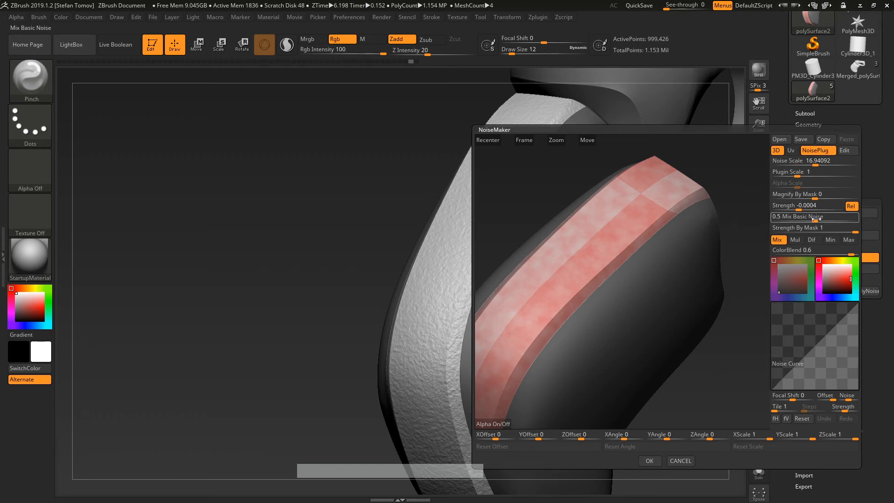
# Step: Set Mix Basic Noise to 0 and Plugin Scale to 0.06584, then accept the noise
pyautogui.moveTo(814, 219); pyautogui.dragTo(771, 227)
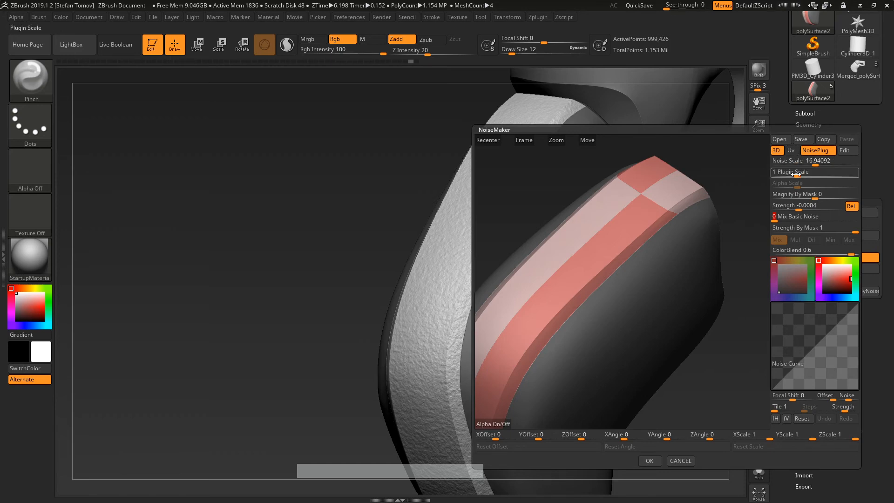
pyautogui.moveTo(793, 173); pyautogui.dragTo(792, 178)
pyautogui.keyDown('shift'); pyautogui.moveTo(711, 338); pyautogui.dragTo(545, 305); pyautogui.keyUp('shift')
pyautogui.click(650, 459)
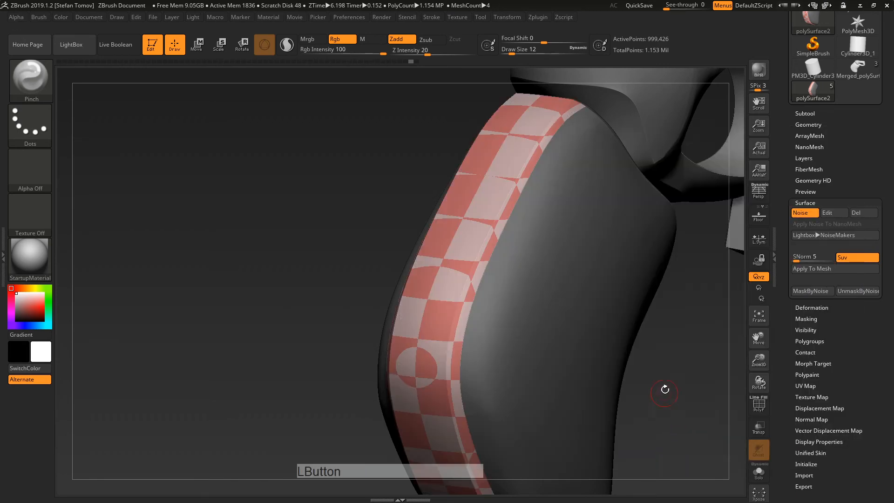
# Step: Snap to a straight front view of the grip with the surface noise editor reopened
pyautogui.click(826, 213)
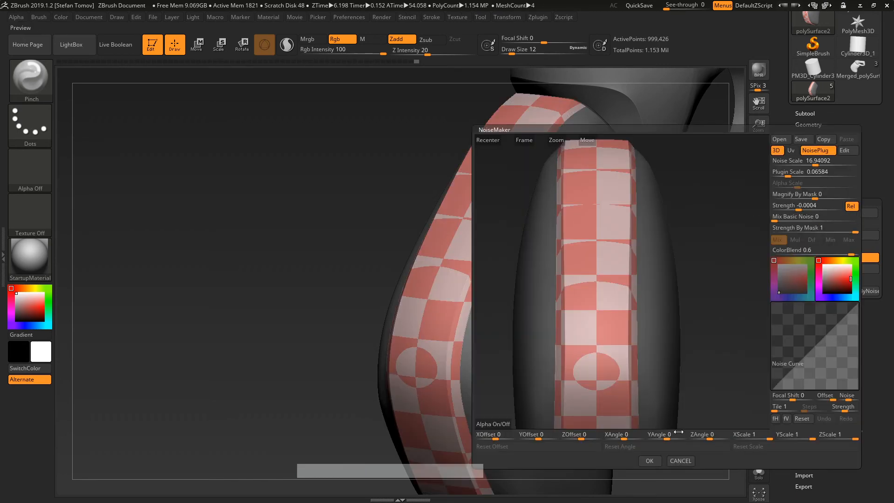
pyautogui.click(681, 457)
pyautogui.keyDown('shift'); pyautogui.moveTo(692, 316); pyautogui.dragTo(692, 329); pyautogui.keyUp('shift')
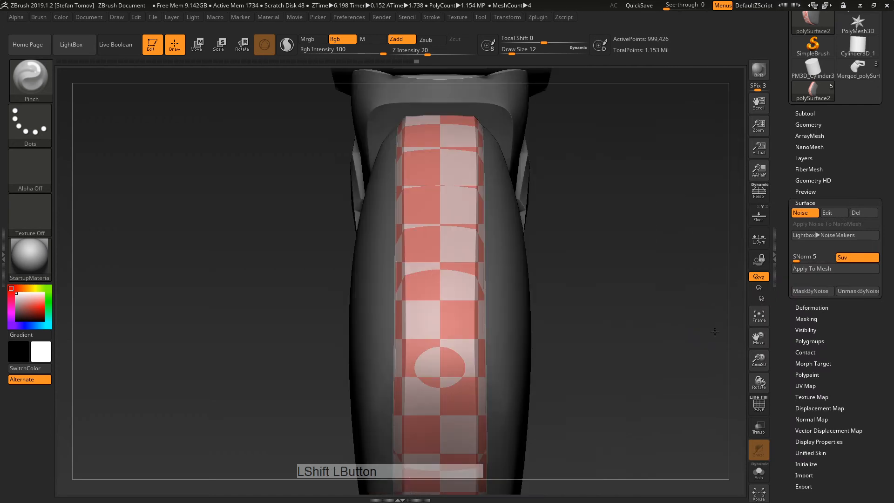
pyautogui.click(827, 213)
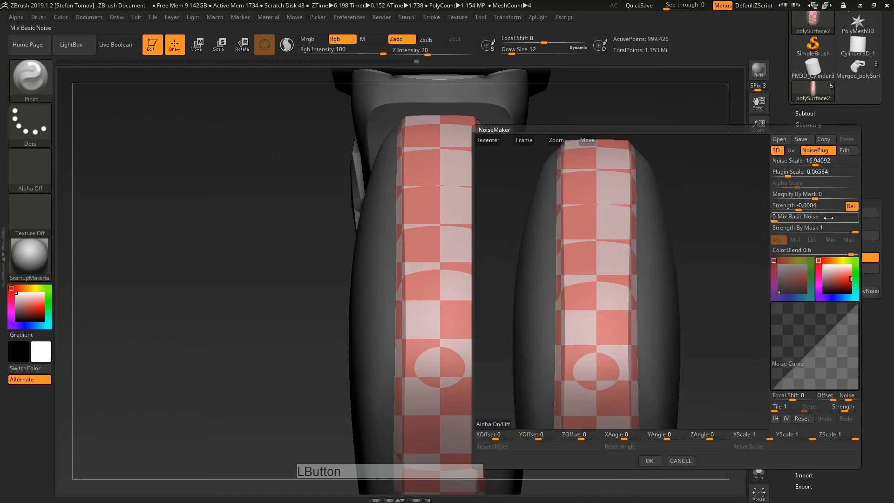
pyautogui.click(681, 460)
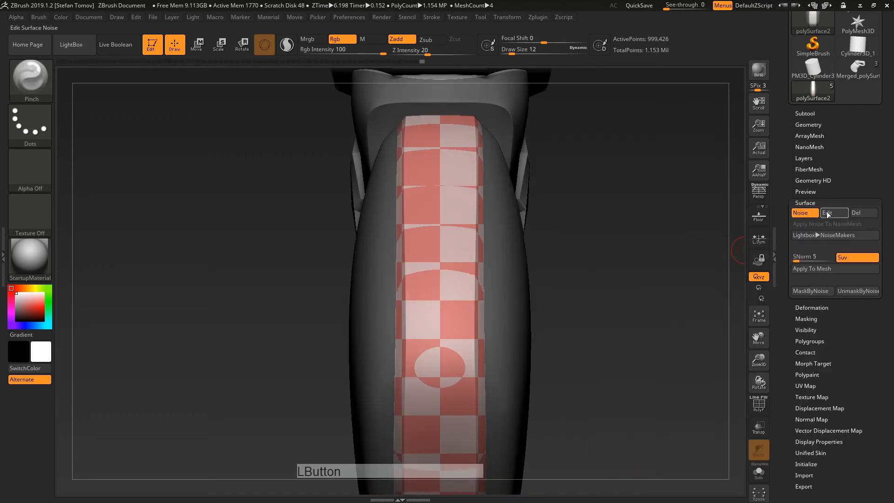
pyautogui.click(827, 212)
# Step: Frame the strip in the noise preview and bring up the Checkerboard pattern settings
pyautogui.moveTo(693, 252); pyautogui.dragTo(695, 251)
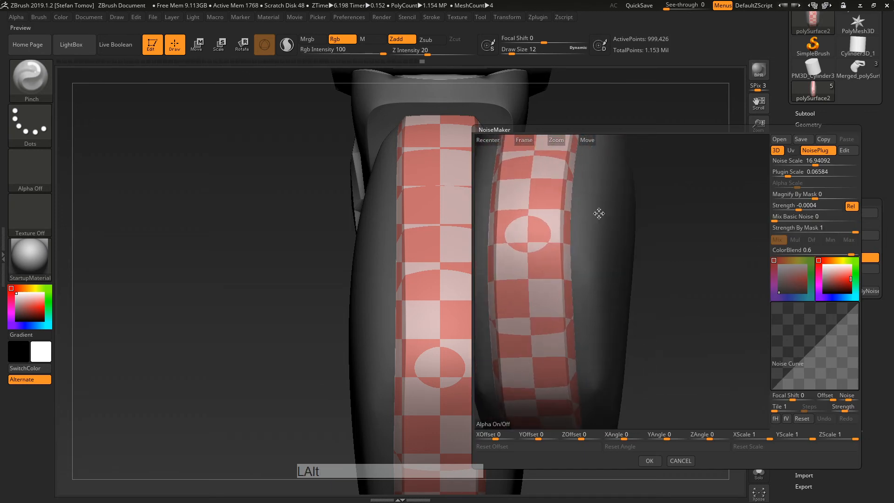
pyautogui.keyDown('alt'); pyautogui.moveTo(599, 213); pyautogui.dragTo(652, 248, button='right'); pyautogui.keyUp('alt')
pyautogui.moveTo(654, 249); pyautogui.dragTo(668, 226)
pyautogui.keyDown('alt'); pyautogui.moveTo(619, 231); pyautogui.dragTo(543, 232, button='right'); pyautogui.keyUp('alt')
pyautogui.keyDown('alt'); pyautogui.moveTo(542, 194); pyautogui.dragTo(555, 259, button='right'); pyautogui.keyUp('alt')
pyautogui.click(846, 151)
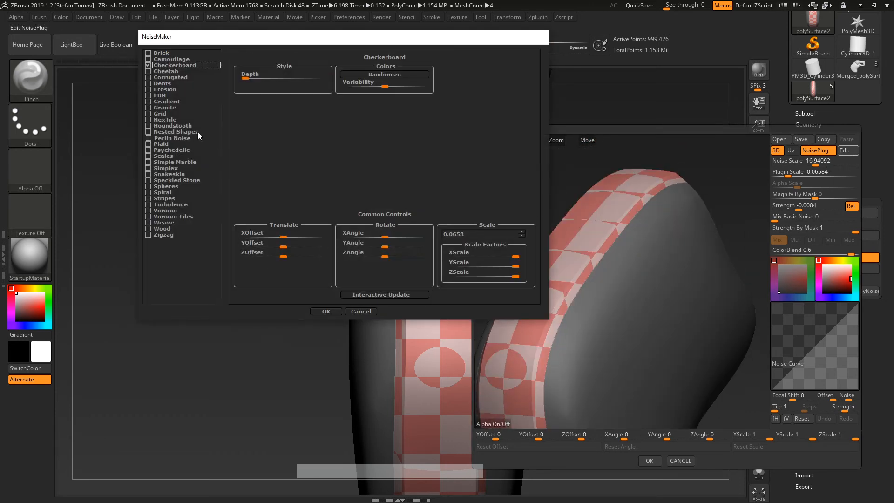
pyautogui.moveTo(208, 37); pyautogui.dragTo(115, 63)
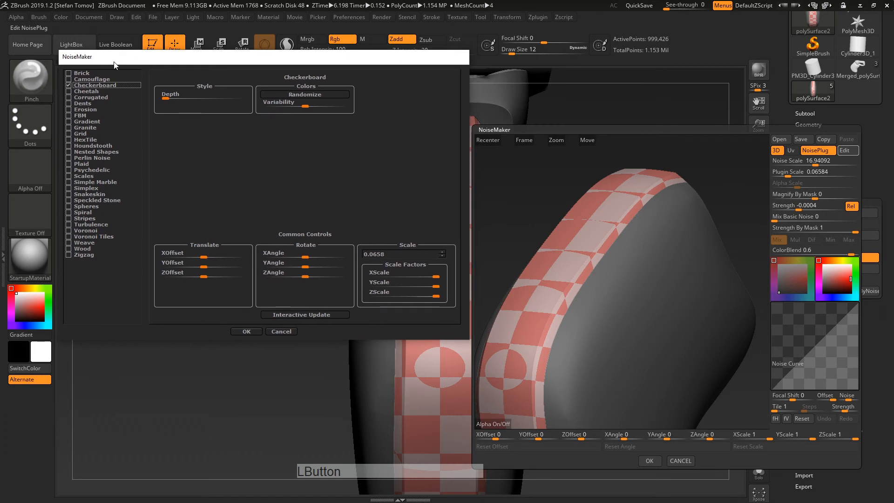
# Step: Try the Brick, Camouflage, Scales, Granite and Gradient noise patterns on the band
pyautogui.click(70, 74)
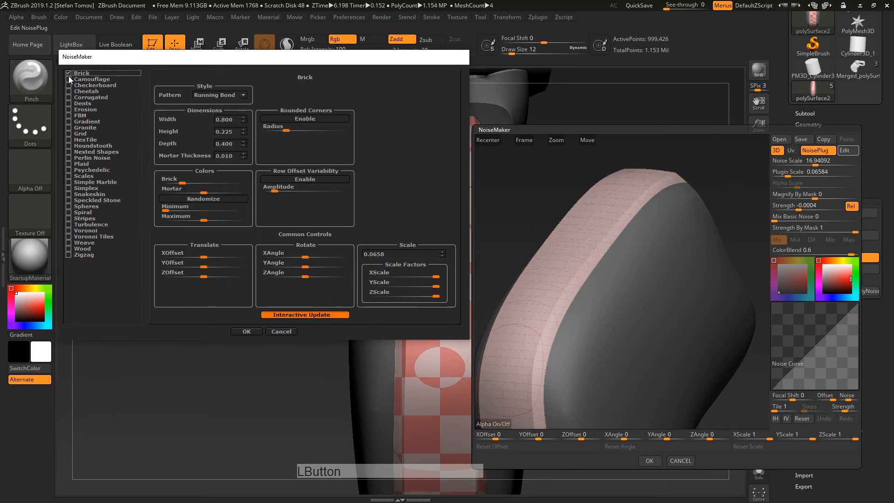
pyautogui.click(69, 80)
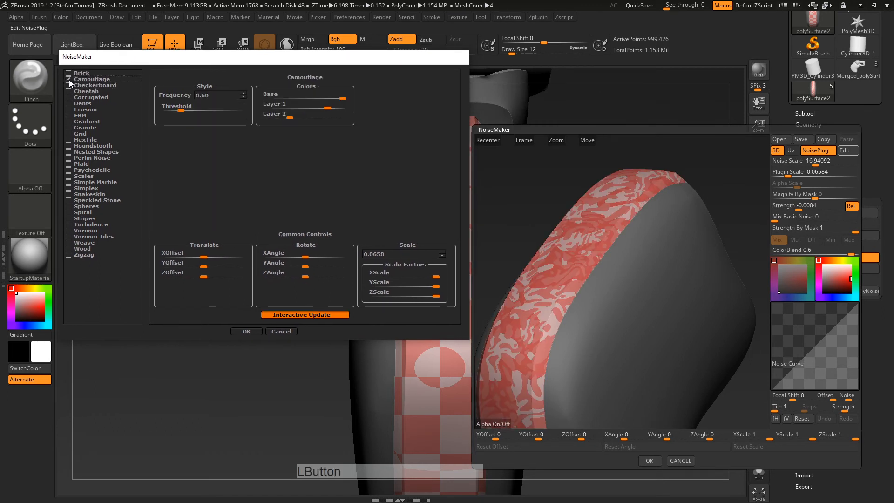
pyautogui.click(79, 177)
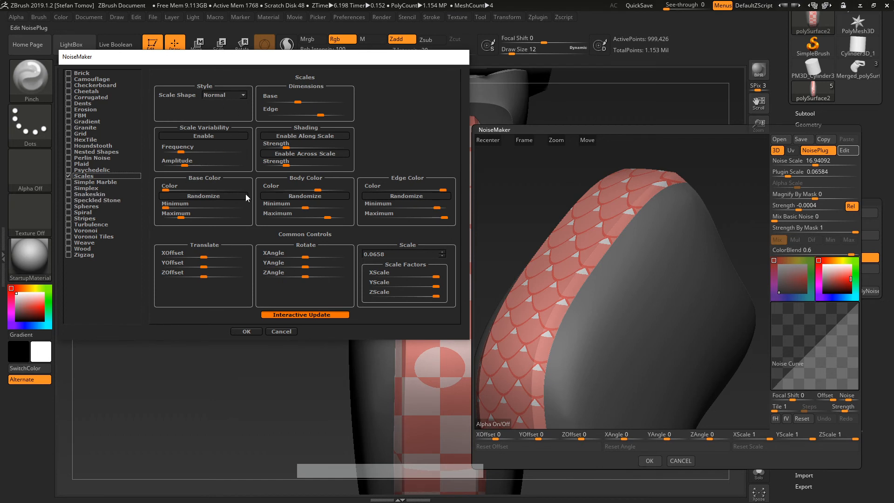
pyautogui.click(291, 315)
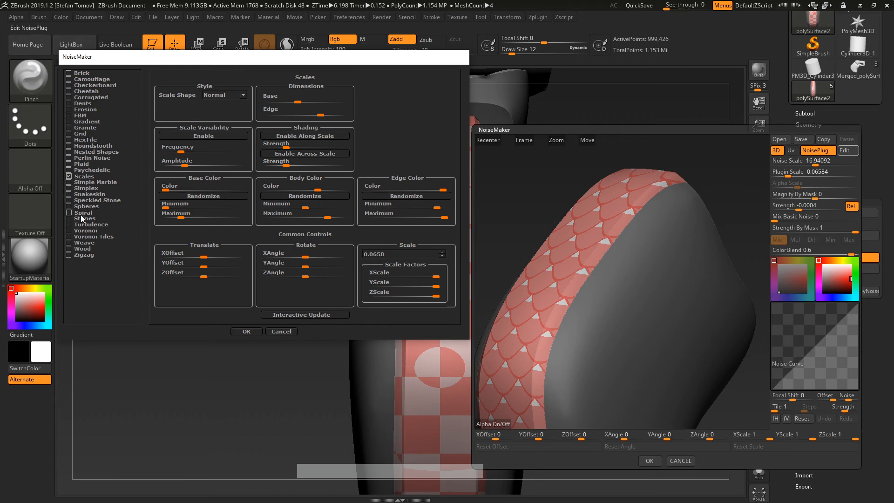
pyautogui.click(84, 128)
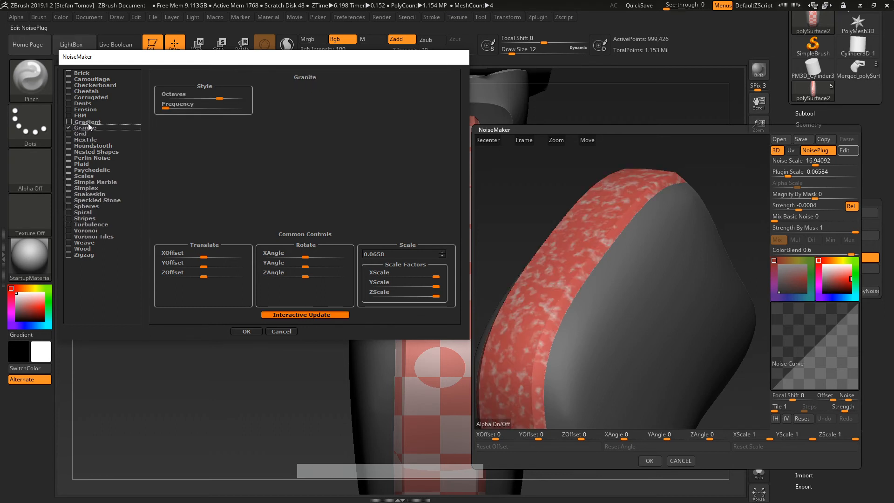
pyautogui.click(88, 122)
pyautogui.click(88, 128)
# Step: Settle on the Erosion pattern, accept it, and lighten the noise colour toward white
pyautogui.click(83, 103)
pyautogui.click(92, 116)
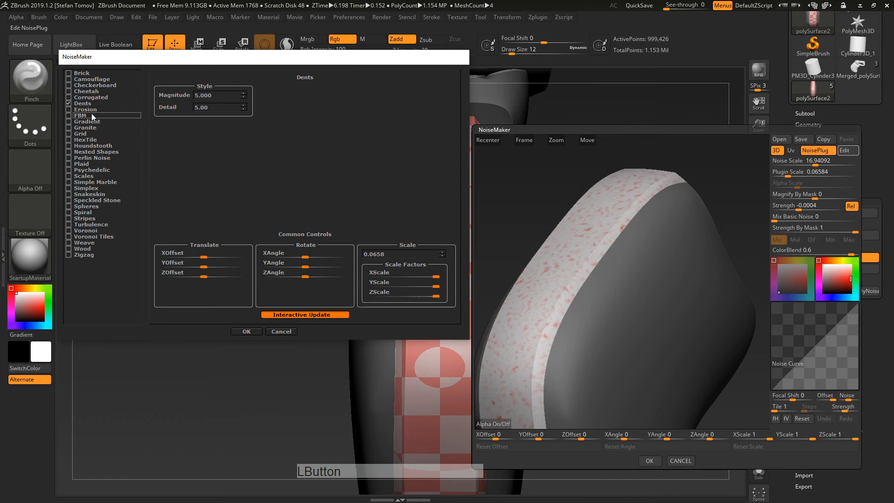
pyautogui.click(88, 109)
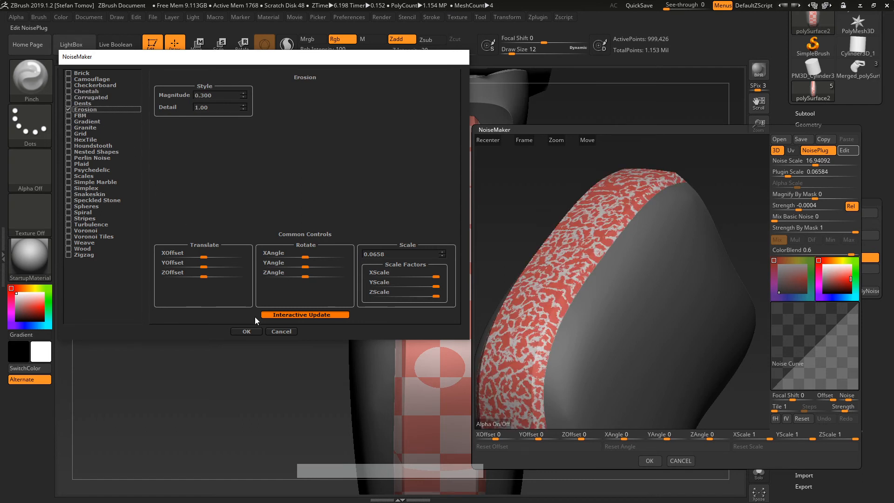
pyautogui.click(285, 316)
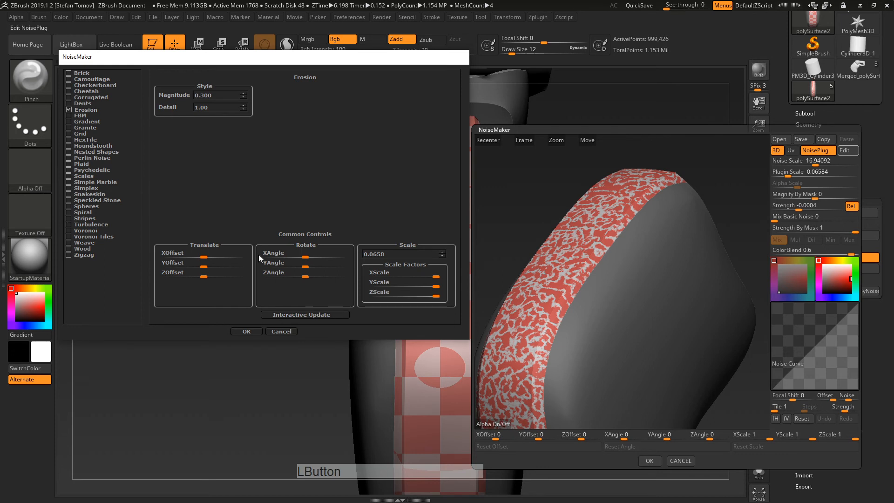
pyautogui.click(246, 331)
pyautogui.moveTo(838, 275); pyautogui.dragTo(823, 265)
# Step: Increase the erosion noise strength to 0.01028
pyautogui.rightClick(626, 247)
pyautogui.moveTo(625, 247); pyautogui.dragTo(662, 229, button='right')
pyautogui.click(804, 205)
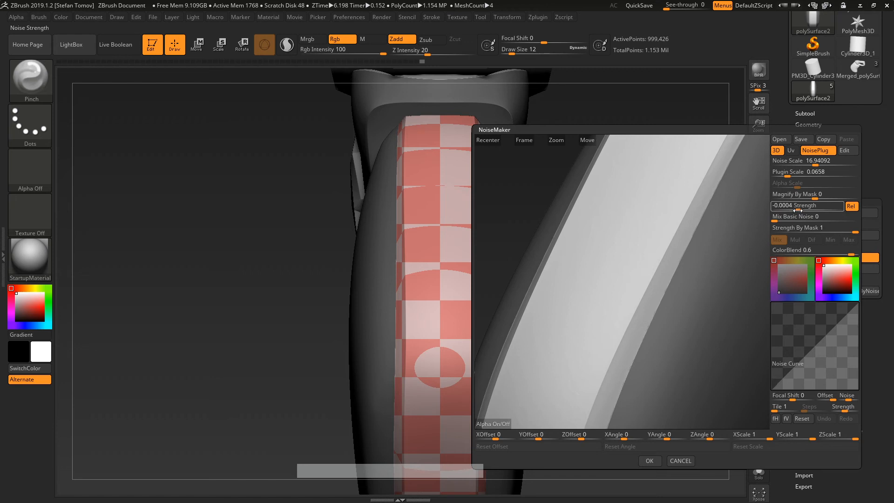
pyautogui.moveTo(797, 210); pyautogui.dragTo(824, 211)
pyautogui.moveTo(696, 265); pyautogui.dragTo(723, 193, button='right')
pyautogui.moveTo(676, 227); pyautogui.dragTo(698, 289, button='right')
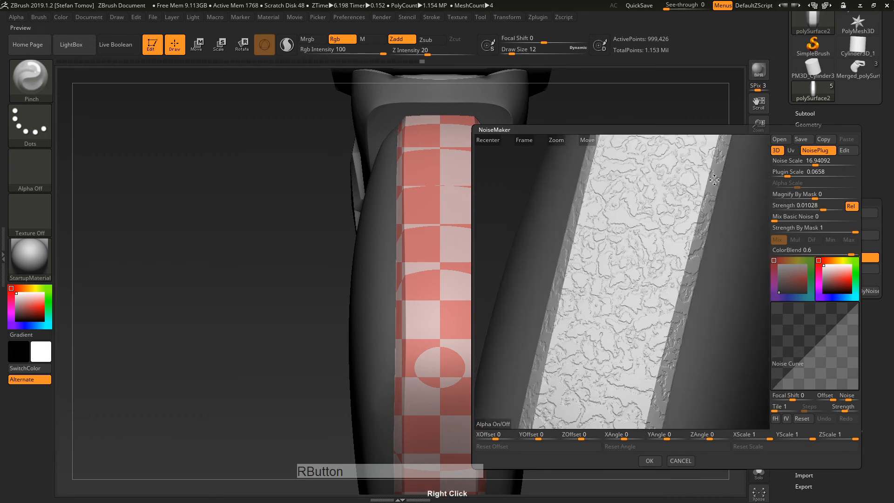
# Step: Reduce the Noise Scale to 12.64486 for a finer erosion pattern
pyautogui.moveTo(811, 164); pyautogui.dragTo(793, 174)
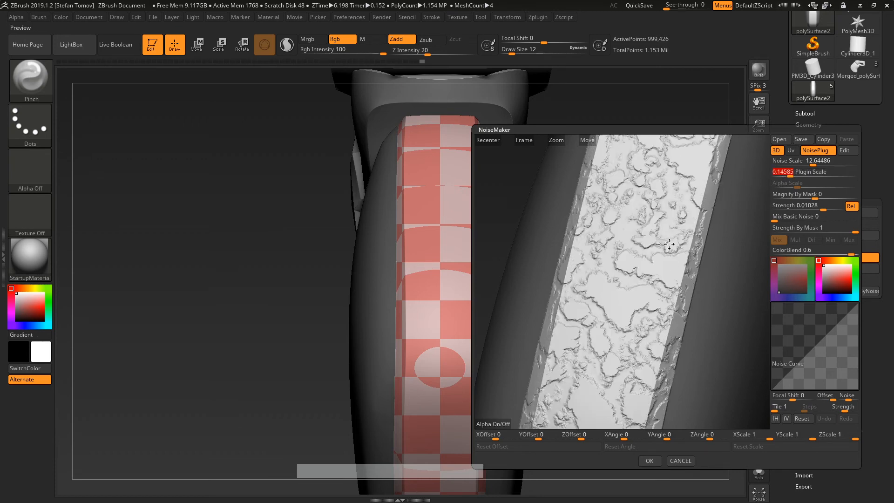
pyautogui.moveTo(669, 244); pyautogui.dragTo(652, 273)
pyautogui.keyDown('alt'); pyautogui.moveTo(653, 272); pyautogui.dragTo(617, 272, button='right'); pyautogui.keyUp('alt')
pyautogui.keyDown('alt'); pyautogui.moveTo(547, 266); pyautogui.dragTo(548, 277, button='right'); pyautogui.keyUp('alt')
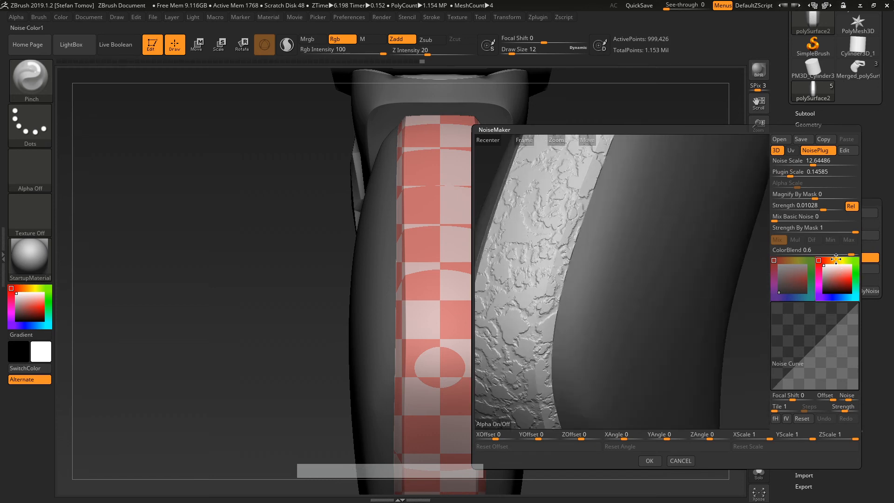
# Step: Make the noise colour white and accept the noise settings onto the grip
pyautogui.moveTo(836, 259); pyautogui.dragTo(838, 280)
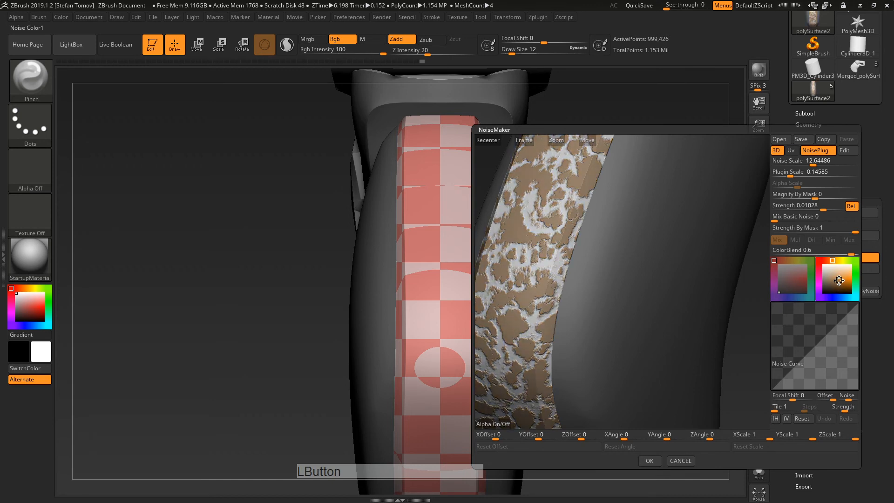
pyautogui.moveTo(602, 253); pyautogui.dragTo(753, 243, button='right')
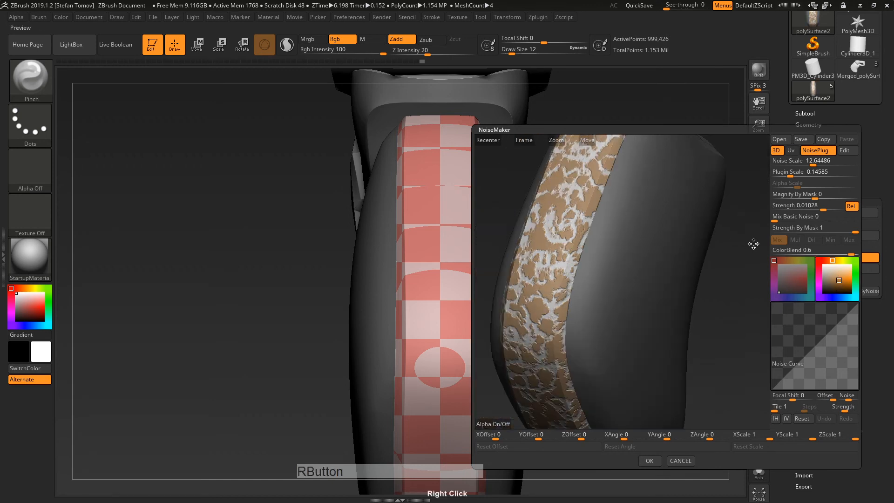
pyautogui.click(778, 163)
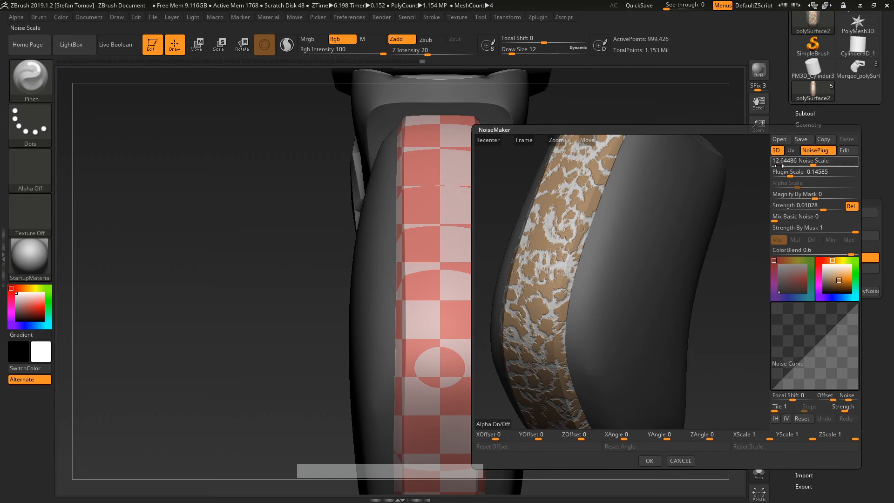
pyautogui.moveTo(838, 280)
pyautogui.mouseDown()
pyautogui.moveTo(824, 263)
pyautogui.moveTo(840, 273)
pyautogui.mouseUp()
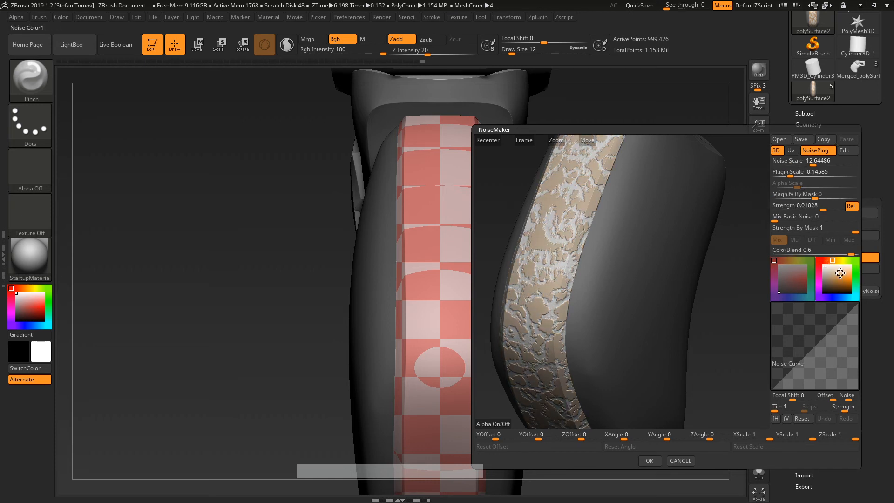
pyautogui.click(824, 265)
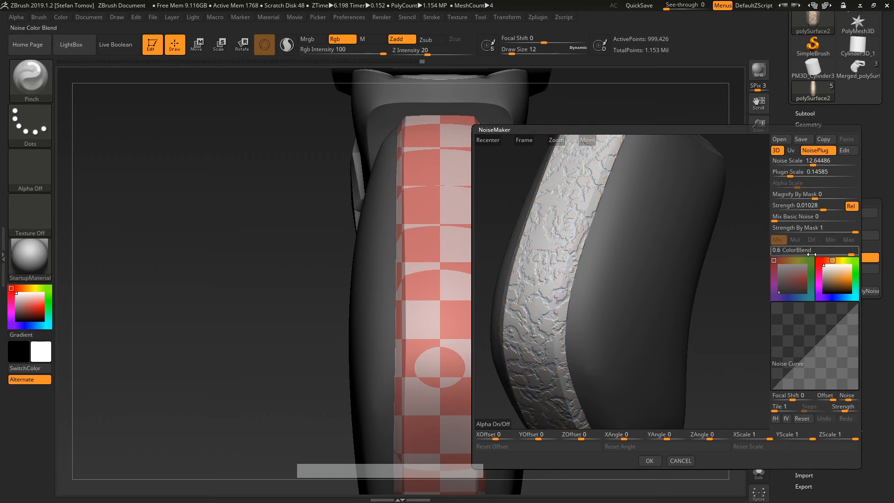
pyautogui.click(652, 458)
pyautogui.moveTo(674, 326)
pyautogui.mouseDown()
pyautogui.moveTo(676, 339)
pyautogui.moveTo(664, 338)
pyautogui.mouseUp()
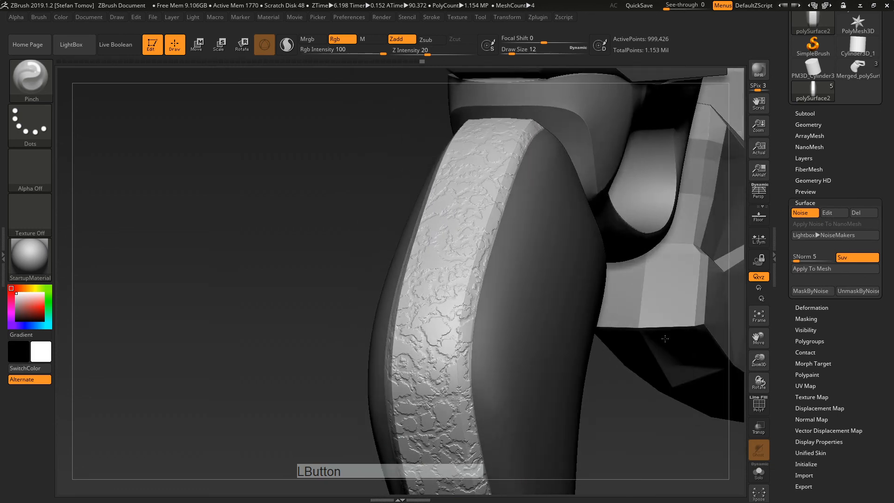
# Step: Bake the erosion noise into the grip mesh and clear the mask
pyautogui.moveTo(665, 338); pyautogui.dragTo(654, 330)
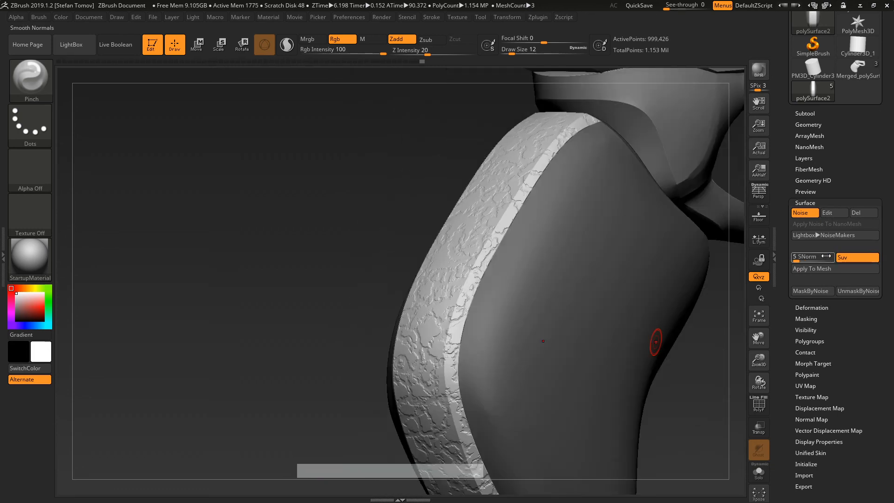
pyautogui.click(808, 268)
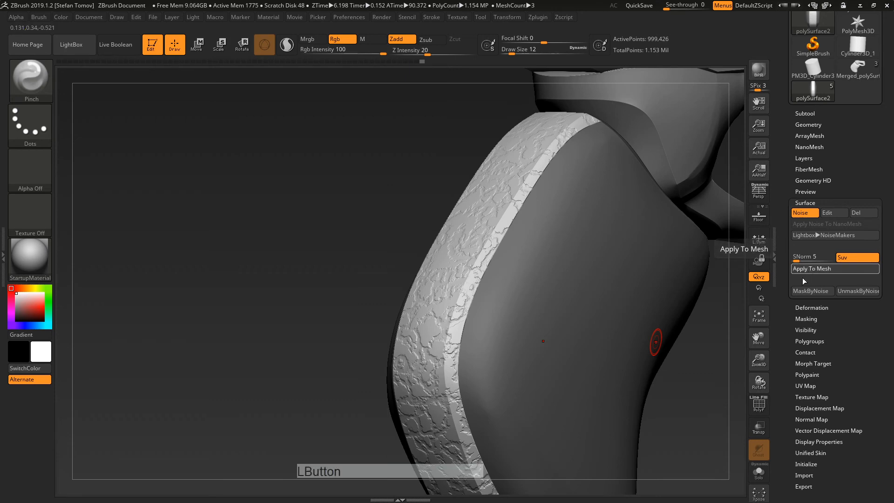
pyautogui.keyDown('alt'); pyautogui.rightClick(469, 290); pyautogui.keyUp('alt')
pyautogui.keyDown('alt'); pyautogui.moveTo(469, 290); pyautogui.dragTo(617, 253, button='right'); pyautogui.keyUp('alt')
pyautogui.keyDown('ctrl'); pyautogui.moveTo(620, 253); pyautogui.dragTo(648, 226); pyautogui.keyUp('ctrl')
pyautogui.keyDown('alt'); pyautogui.moveTo(652, 297); pyautogui.dragTo(451, 319, button='right'); pyautogui.keyUp('alt')
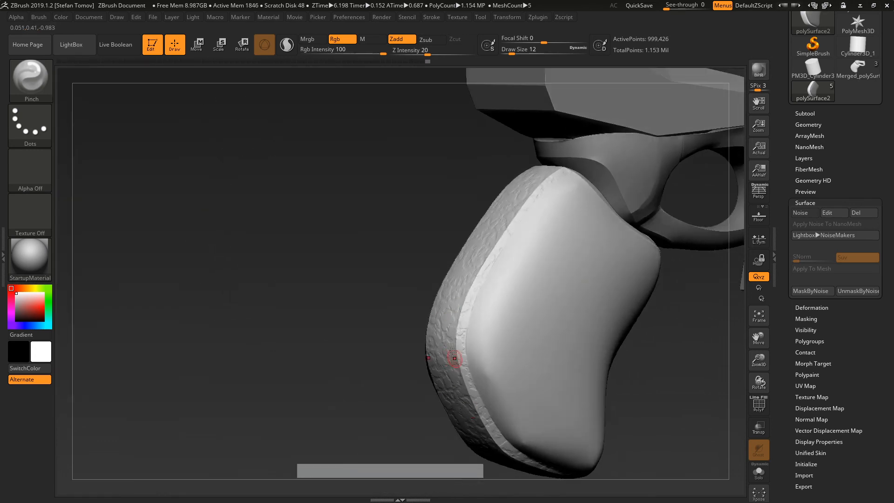
# Step: Undo to bring back the previous mask on the grip
pyautogui.press('ctrl')
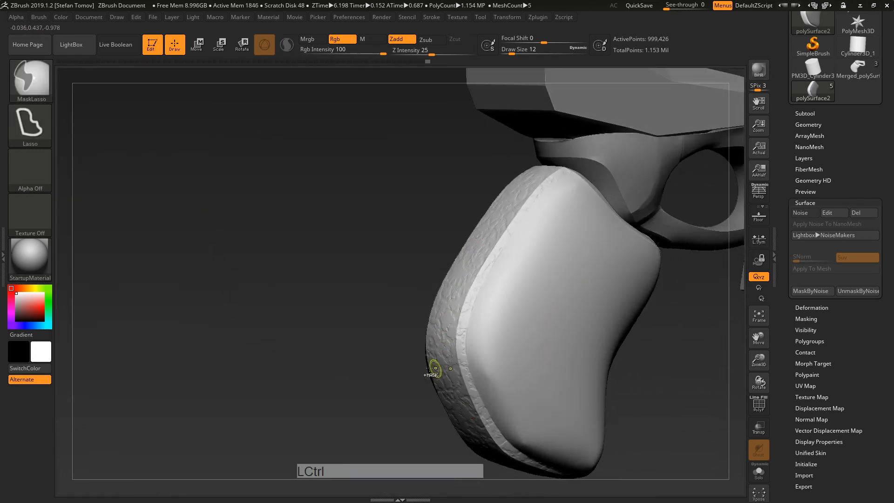
pyautogui.hotkey('ctrl', 'z')
pyautogui.keyDown('alt'); pyautogui.moveTo(372, 342); pyautogui.dragTo(380, 395, button='right'); pyautogui.keyUp('alt')
pyautogui.press('ctrl')
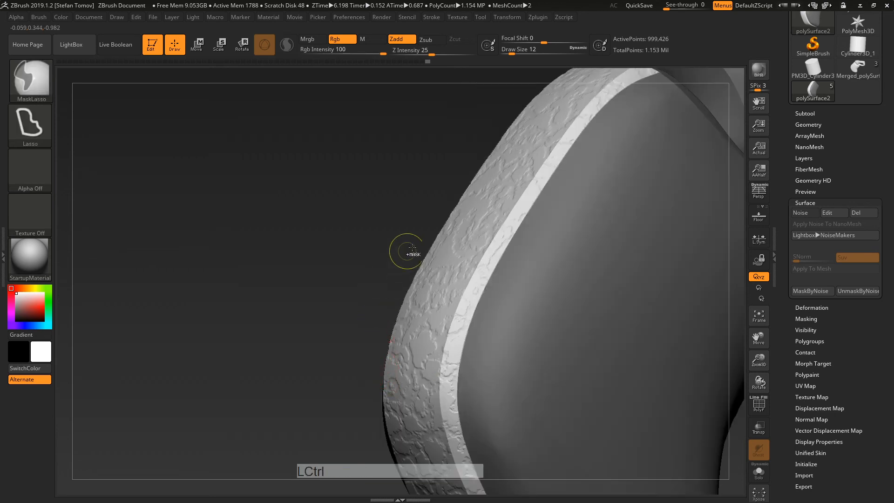
pyautogui.press('ctrl')
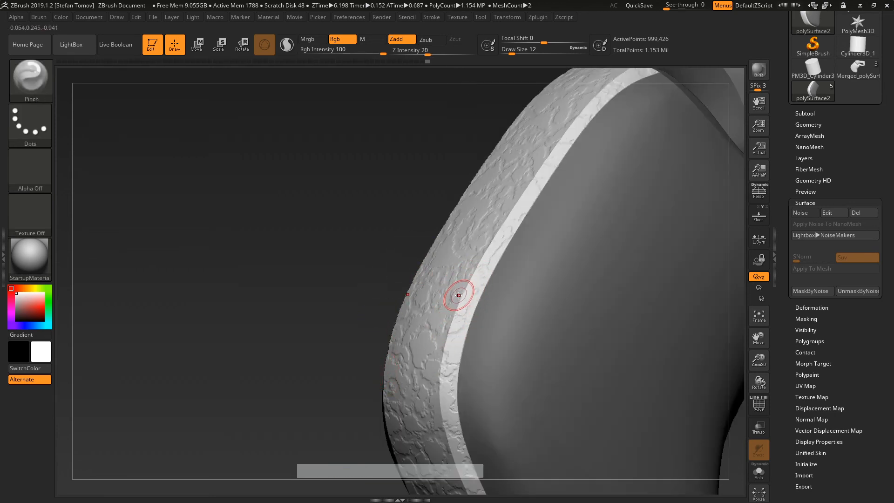
# Step: Try a TrimDynamic stroke on the strip's edge, undo it, and switch surface noise back on
pyautogui.press('b')
pyautogui.press('t')
pyautogui.press('d')
pyautogui.moveTo(509, 221); pyautogui.dragTo(442, 346)
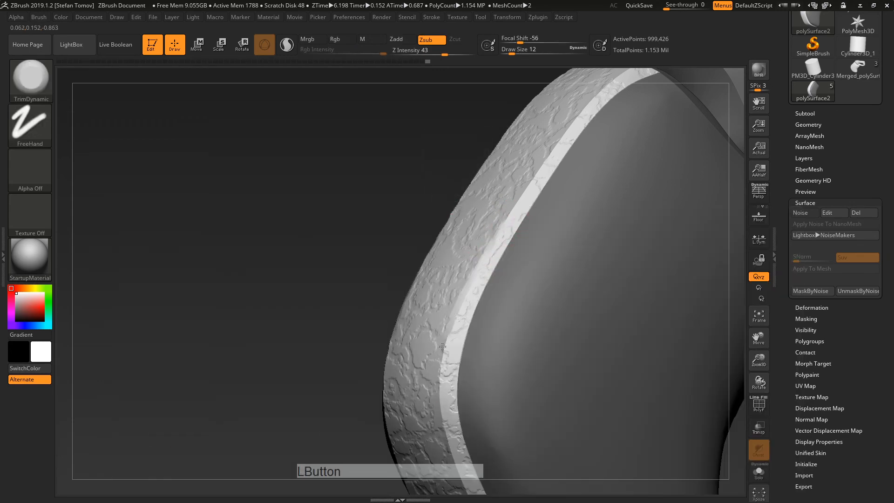
pyautogui.hotkey('ctrl', 'z')
pyautogui.hotkey('ctrl', 'z')
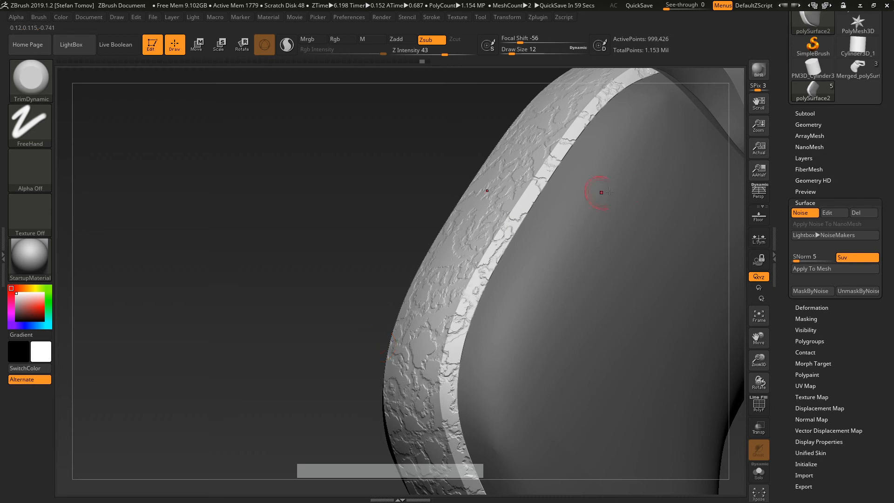
pyautogui.click(804, 213)
# Step: Store the grip's clean shape as a morph target
pyautogui.click(807, 214)
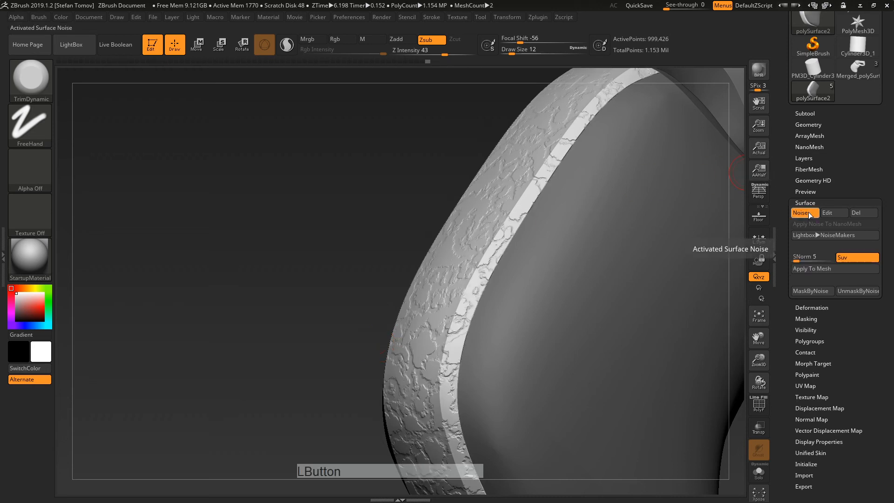
pyautogui.click(808, 213)
pyautogui.moveTo(788, 323); pyautogui.dragTo(787, 303)
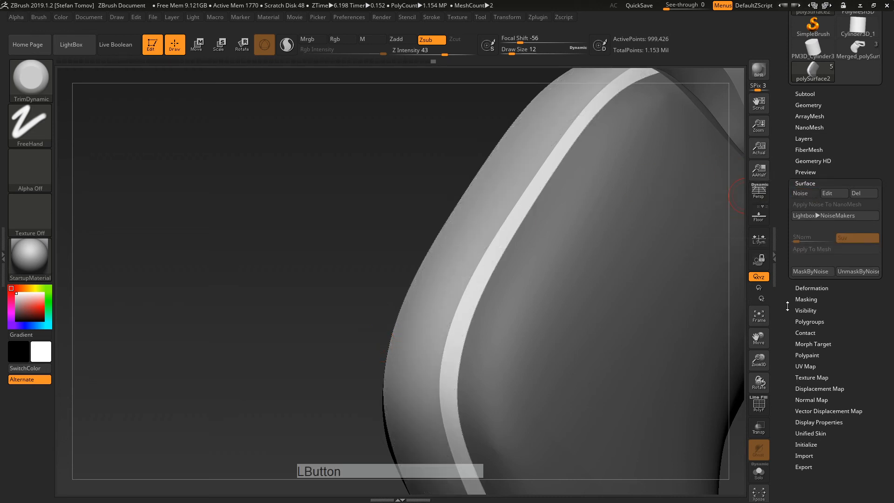
pyautogui.keyDown('shift'); pyautogui.click(804, 344); pyautogui.keyUp('shift')
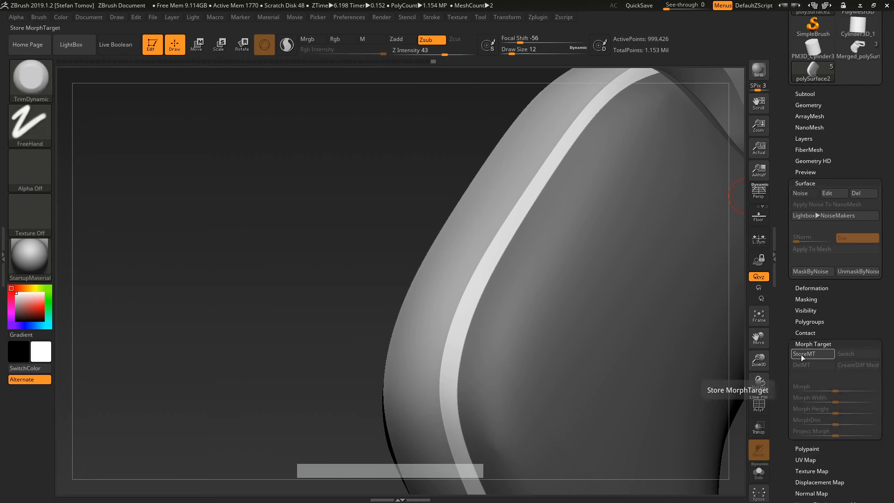
pyautogui.click(801, 354)
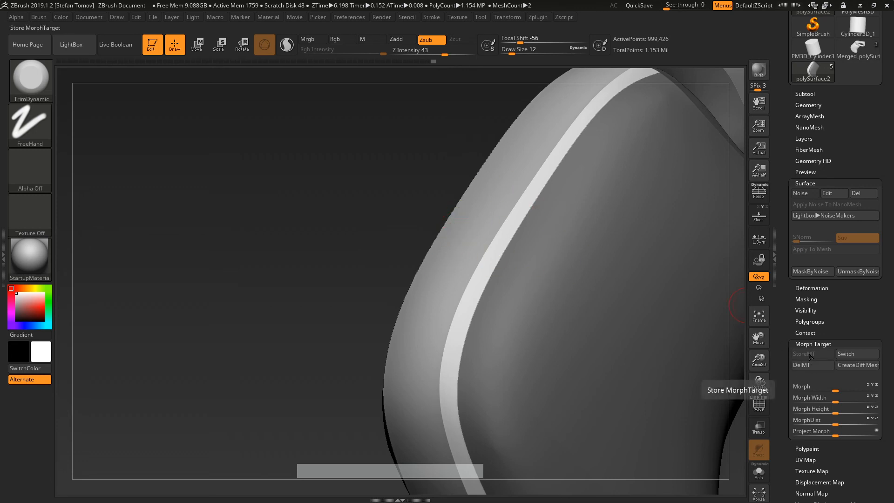
# Step: Turn on surface noise and bake it into the grip's rim
pyautogui.click(801, 194)
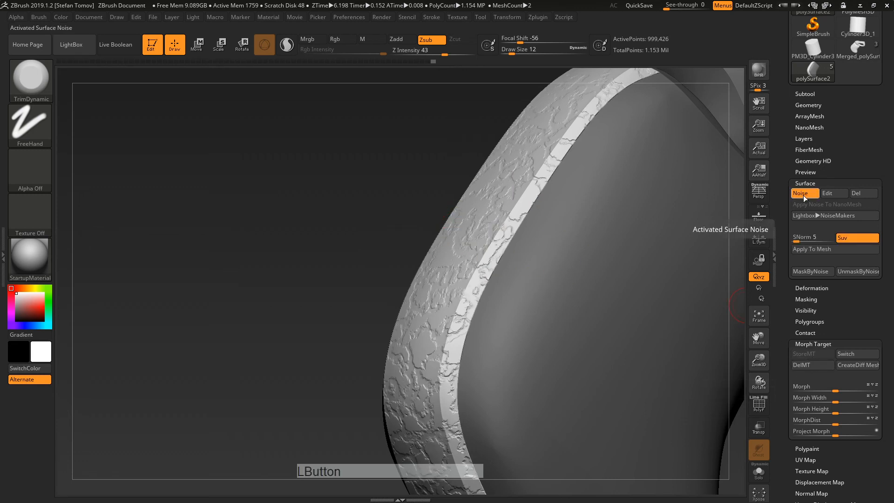
pyautogui.click(800, 249)
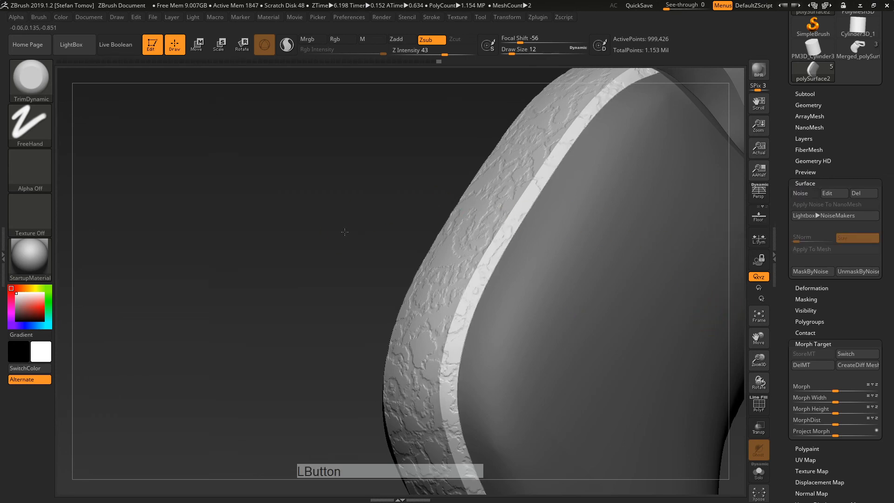
pyautogui.moveTo(344, 232); pyautogui.dragTo(326, 212)
# Step: Select the Morph brush, set its size, and test a stroke on the rim
pyautogui.press('b')
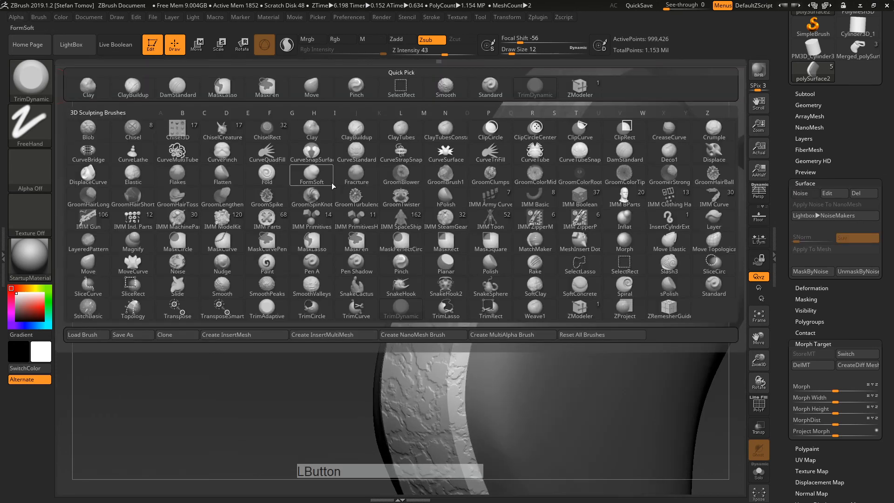
pyautogui.press('m')
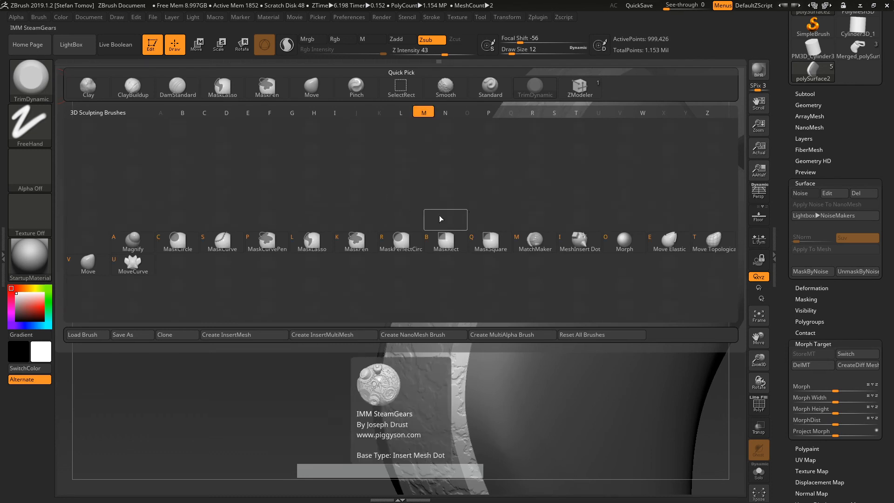
pyautogui.click(623, 239)
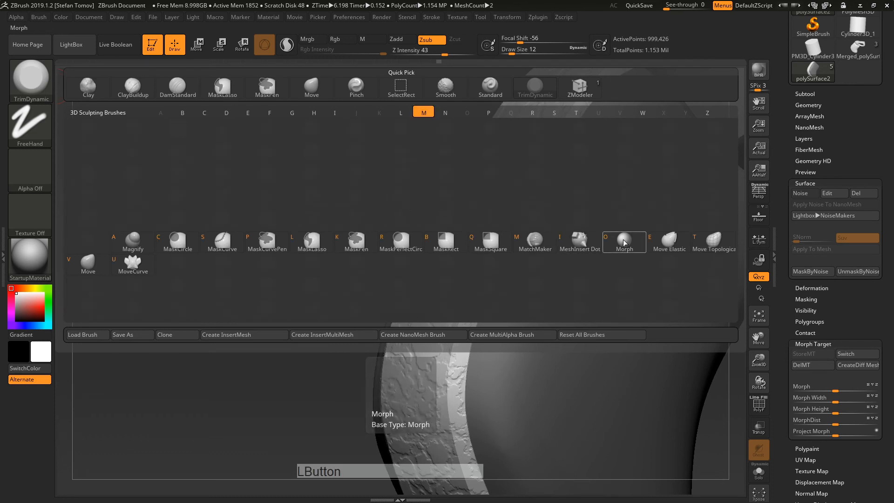
pyautogui.press('s')
pyautogui.moveTo(450, 274); pyautogui.dragTo(455, 273)
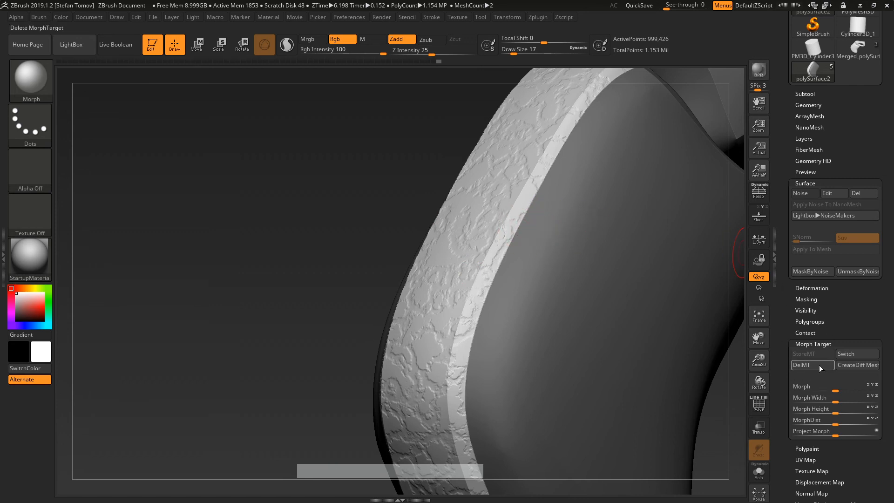
pyautogui.moveTo(462, 300); pyautogui.dragTo(462, 317)
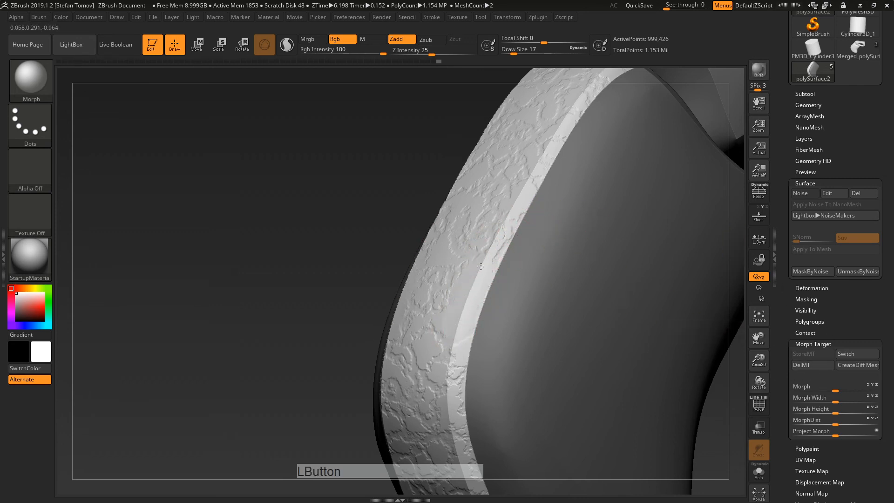
pyautogui.moveTo(481, 266); pyautogui.dragTo(488, 238)
pyautogui.hotkey('ctrl', 'z')
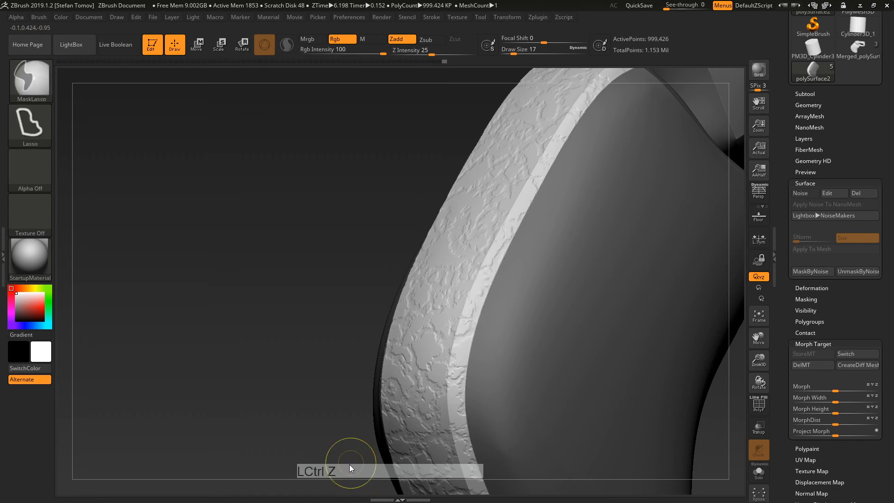
# Step: Switch the rim to its smooth stored shape and shrink the Morph brush from 17 to 11
pyautogui.click(847, 353)
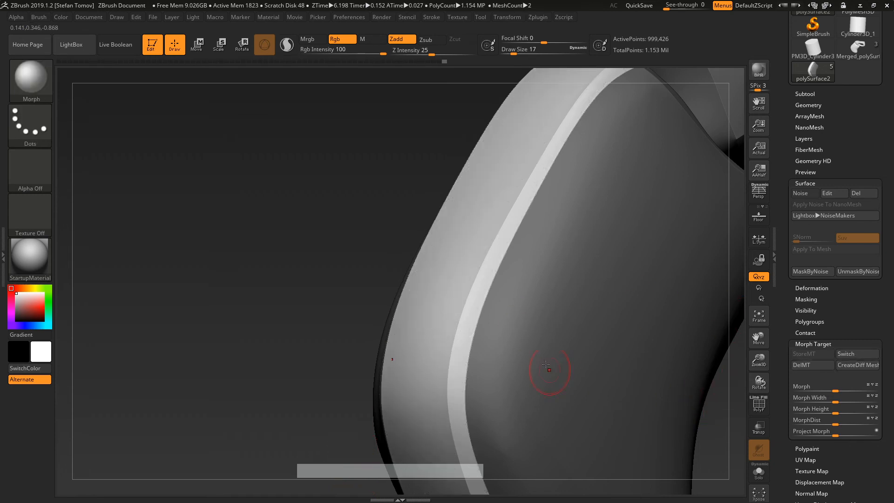
pyautogui.moveTo(457, 321); pyautogui.dragTo(533, 190)
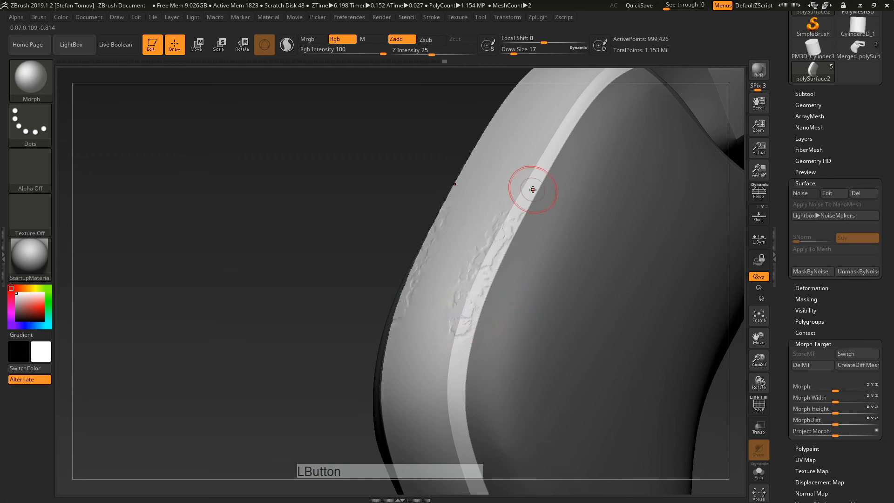
pyautogui.moveTo(319, 320); pyautogui.dragTo(369, 329)
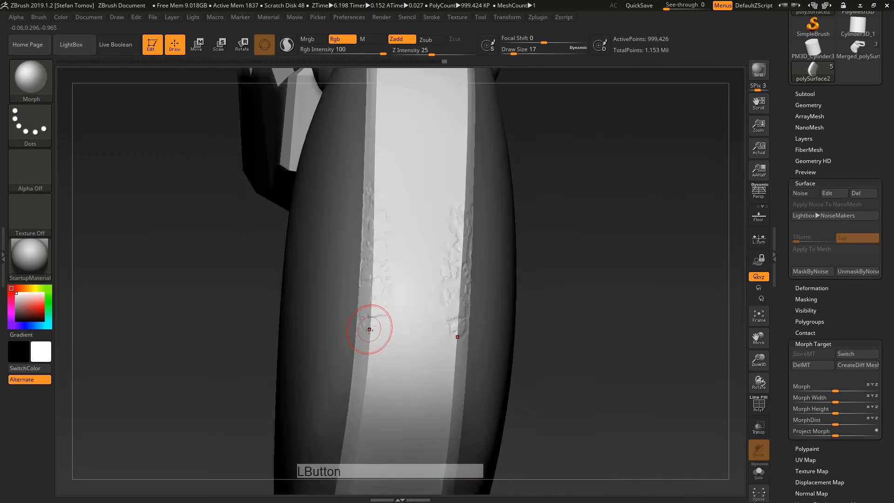
pyautogui.hotkey('ctrl', 'z')
pyautogui.press('s')
pyautogui.moveTo(420, 292); pyautogui.dragTo(417, 292)
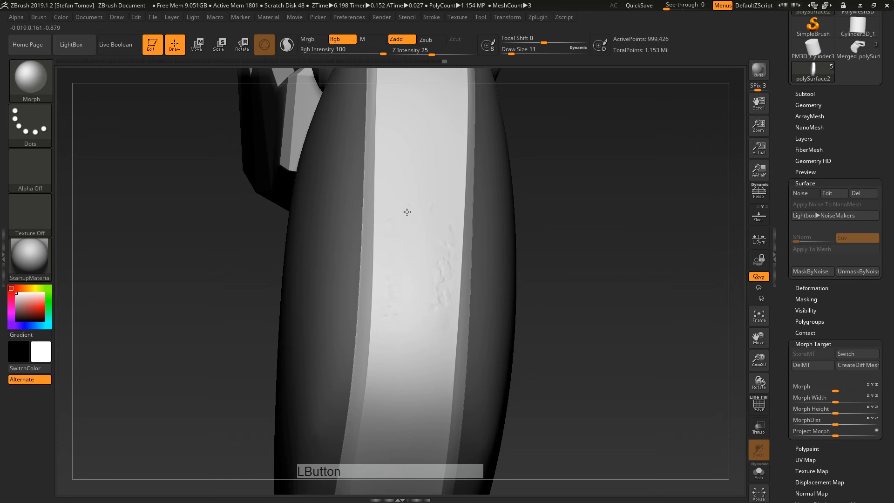
# Step: Paint scattered noise patches back onto the rim strip's side and top
pyautogui.moveTo(610, 356); pyautogui.dragTo(535, 343)
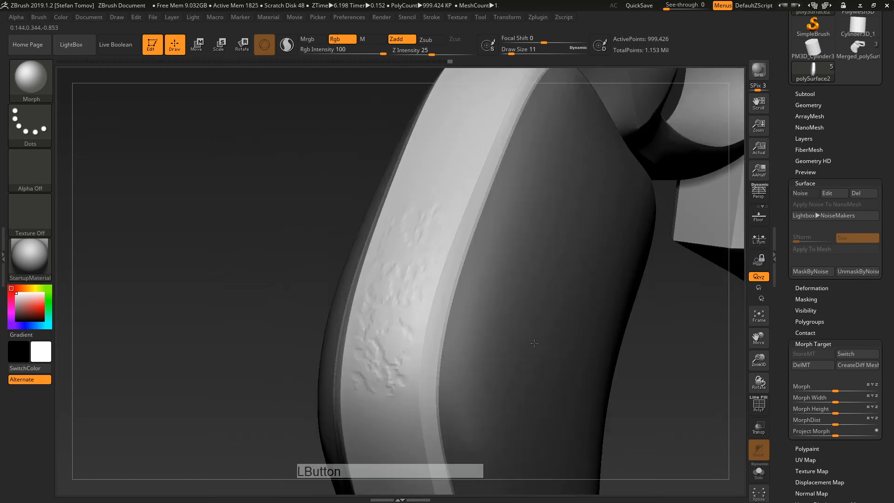
pyautogui.moveTo(413, 353)
pyautogui.keyDown('alt'); pyautogui.mouseDown(button='right')
pyautogui.moveTo(435, 214)
pyautogui.moveTo(423, 235)
pyautogui.mouseUp(button='right'); pyautogui.keyUp('alt')
pyautogui.moveTo(400, 259); pyautogui.dragTo(399, 263)
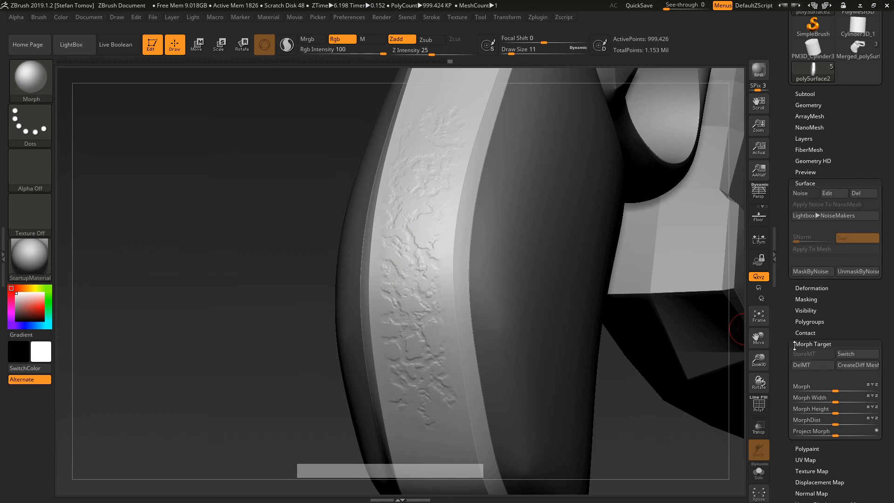
pyautogui.keyDown('alt'); pyautogui.moveTo(419, 379); pyautogui.dragTo(442, 271, button='right'); pyautogui.keyUp('alt')
pyautogui.moveTo(442, 271); pyautogui.dragTo(447, 254, button='right')
pyautogui.moveTo(447, 267); pyautogui.dragTo(434, 330)
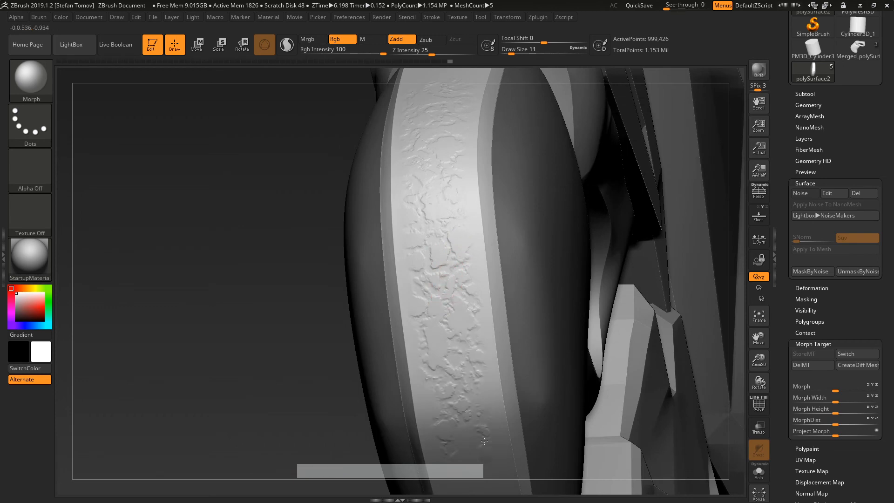
pyautogui.moveTo(475, 317)
pyautogui.keyDown('alt'); pyautogui.mouseDown(button='right')
pyautogui.moveTo(456, 273)
pyautogui.moveTo(465, 299)
pyautogui.mouseUp(button='right'); pyautogui.keyUp('alt')
pyautogui.moveTo(465, 299); pyautogui.dragTo(461, 338)
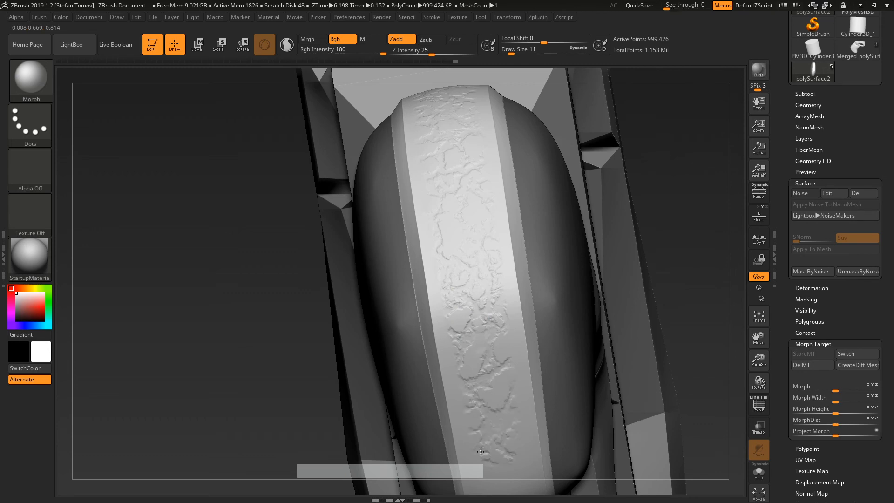
pyautogui.moveTo(531, 329)
pyautogui.mouseDown(button='right')
pyautogui.moveTo(487, 239)
pyautogui.moveTo(474, 248)
pyautogui.moveTo(469, 285)
pyautogui.moveTo(498, 285)
pyautogui.moveTo(489, 272)
pyautogui.mouseUp(button='right')
pyautogui.moveTo(483, 254)
pyautogui.mouseDown()
pyautogui.moveTo(491, 247)
pyautogui.moveTo(512, 289)
pyautogui.mouseUp()
# Step: Paint noise back onto the strip near the grip's end and check the underside
pyautogui.keyDown('alt'); pyautogui.moveTo(505, 164); pyautogui.dragTo(481, 312, button='right'); pyautogui.keyUp('alt')
pyautogui.click(483, 245)
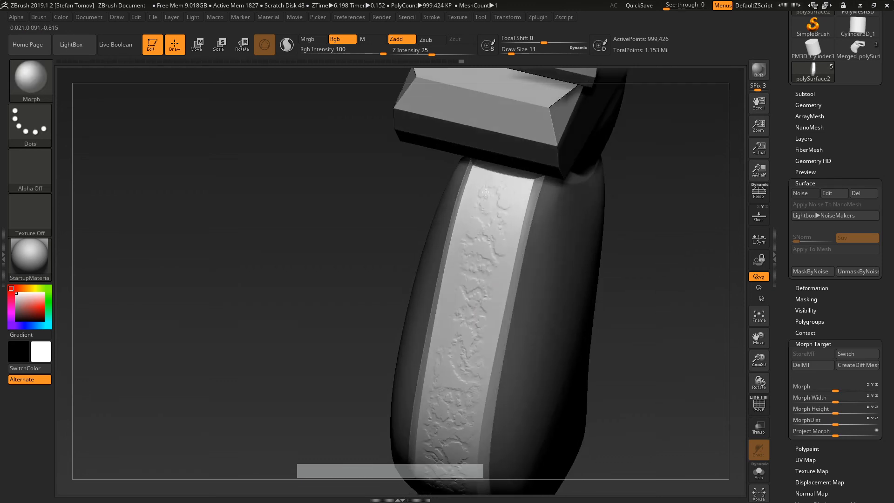
pyautogui.keyDown('alt'); pyautogui.moveTo(441, 377); pyautogui.dragTo(489, 185, button='right'); pyautogui.keyUp('alt')
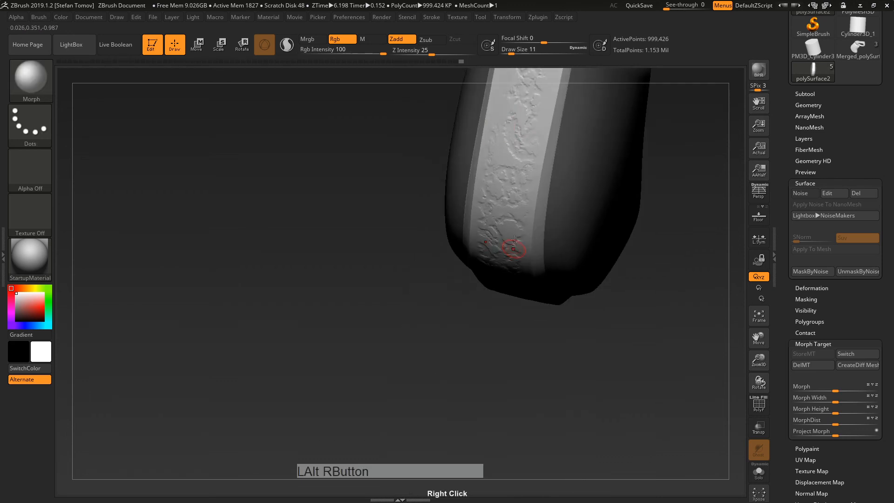
pyautogui.moveTo(511, 247); pyautogui.dragTo(526, 165, button='right')
pyautogui.moveTo(466, 438)
pyautogui.keyDown('alt'); pyautogui.mouseDown(button='right')
pyautogui.moveTo(505, 221)
pyautogui.moveTo(498, 261)
pyautogui.mouseUp(button='right'); pyautogui.keyUp('alt')
pyautogui.keyDown('alt'); pyautogui.moveTo(498, 260); pyautogui.dragTo(502, 223, button='right'); pyautogui.keyUp('alt')
pyautogui.moveTo(491, 259); pyautogui.dragTo(496, 279)
pyautogui.keyDown('alt'); pyautogui.moveTo(449, 309); pyautogui.dragTo(528, 150, button='right'); pyautogui.keyUp('alt')
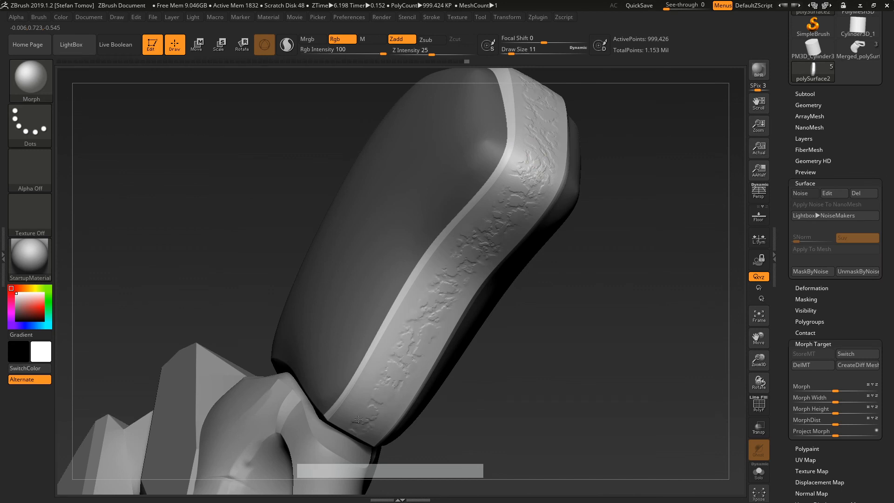
pyautogui.keyDown('ctrl'); pyautogui.moveTo(653, 191); pyautogui.dragTo(675, 257); pyautogui.keyUp('ctrl')
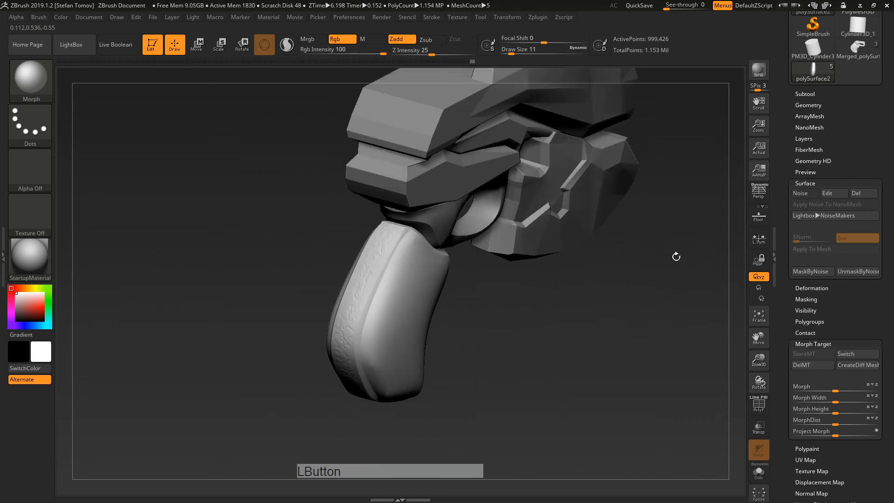
pyautogui.keyDown('shift'); pyautogui.click(810, 95); pyautogui.keyUp('shift')
pyautogui.keyDown('shift'); pyautogui.click(812, 95); pyautogui.keyUp('shift')
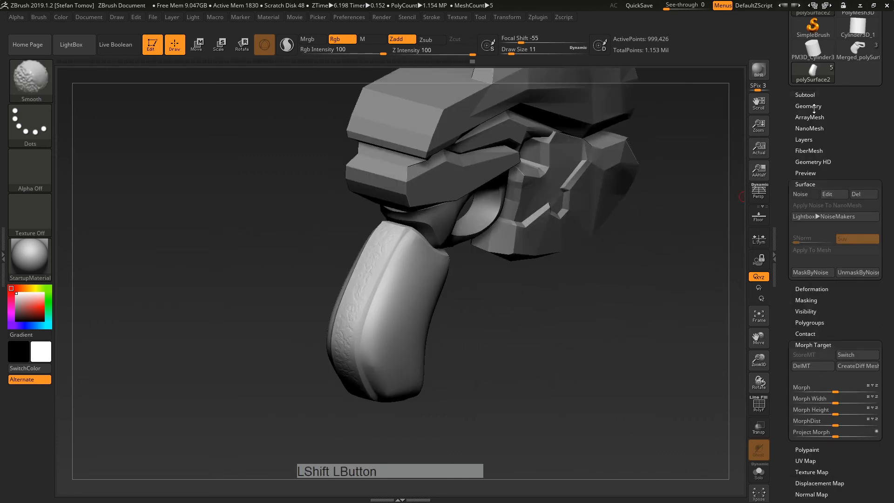
pyautogui.keyDown('shift'); pyautogui.click(813, 106); pyautogui.keyUp('shift')
pyautogui.moveTo(825, 128); pyautogui.dragTo(777, 132)
pyautogui.moveTo(584, 282)
pyautogui.mouseDown()
pyautogui.moveTo(595, 278)
pyautogui.moveTo(573, 282)
pyautogui.mouseUp()
pyautogui.click(758, 404)
pyautogui.keyDown('alt'); pyautogui.moveTo(641, 375); pyautogui.dragTo(453, 239); pyautogui.keyUp('alt')
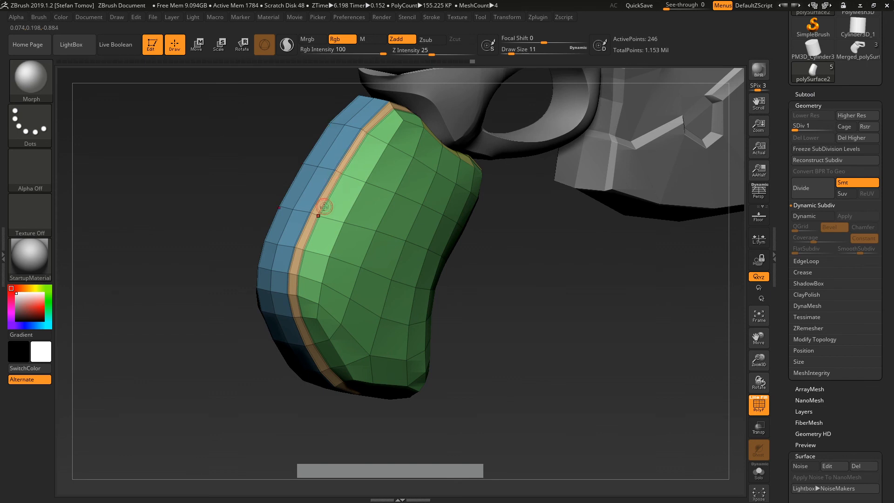
pyautogui.moveTo(812, 130); pyautogui.dragTo(815, 130)
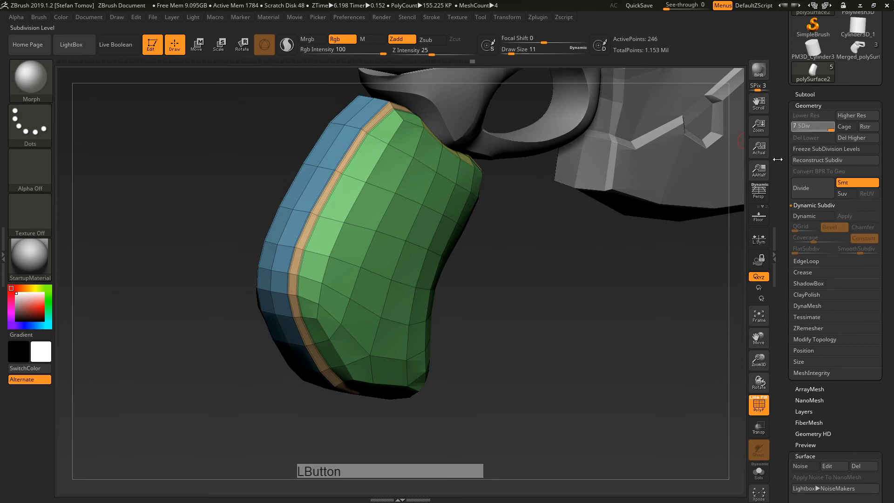
pyautogui.moveTo(579, 282); pyautogui.dragTo(658, 277)
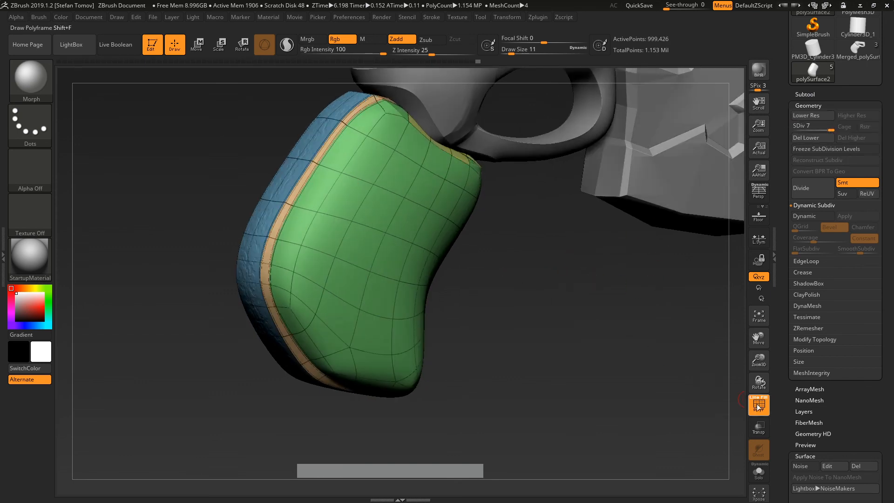
pyautogui.click(759, 407)
pyautogui.moveTo(625, 369); pyautogui.dragTo(586, 376)
pyautogui.moveTo(585, 376); pyautogui.dragTo(542, 328)
pyautogui.keyDown('alt'); pyautogui.moveTo(522, 367); pyautogui.dragTo(677, 344); pyautogui.keyUp('alt')
pyautogui.moveTo(786, 391); pyautogui.dragTo(815, 285)
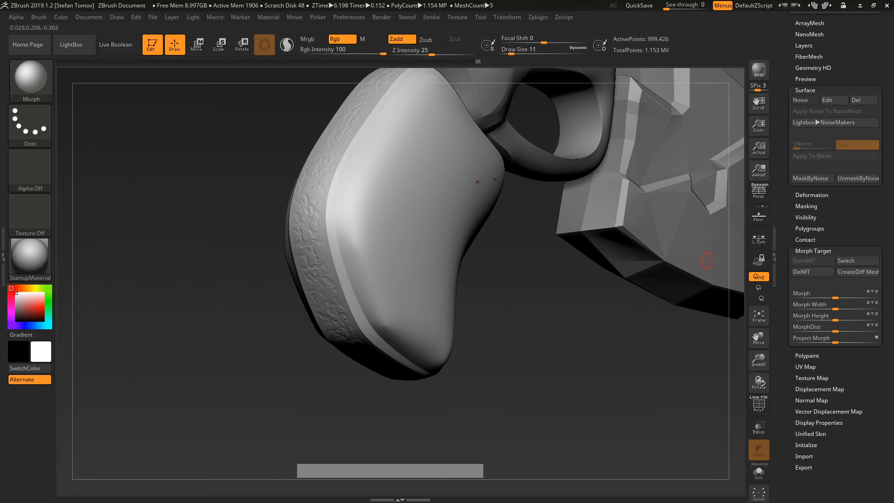
# Step: Replace the grip's stored morph target with a freshly stored one
pyautogui.click(810, 274)
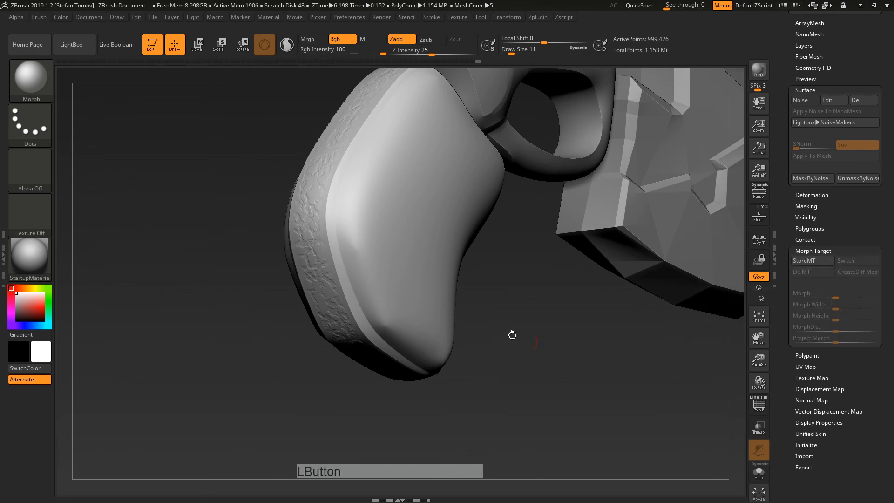
pyautogui.moveTo(678, 346); pyautogui.dragTo(812, 255)
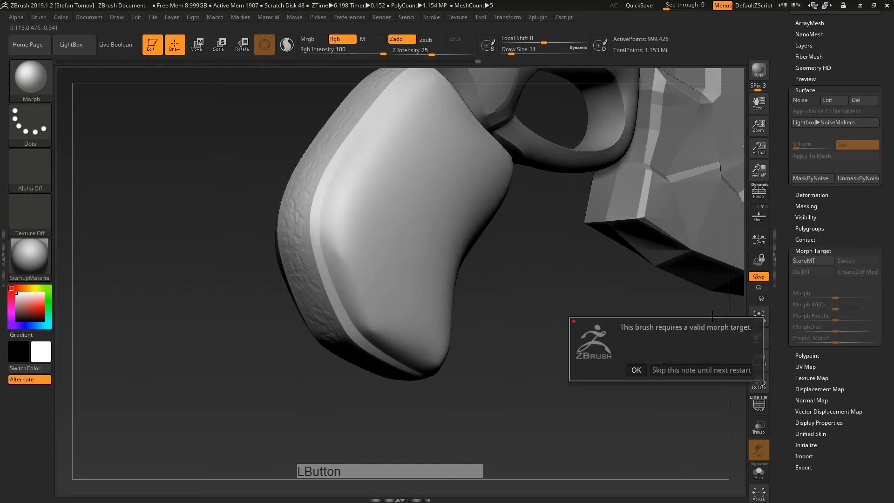
pyautogui.click(636, 370)
pyautogui.click(807, 259)
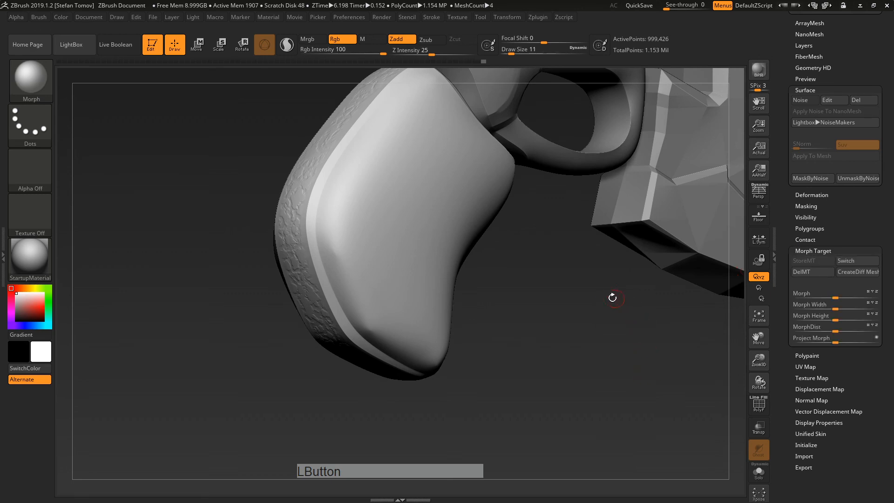
# Step: Select the DamStandard brush and test a groove across the grip edge, then undo it
pyautogui.press('b')
pyautogui.press('d')
pyautogui.press('s')
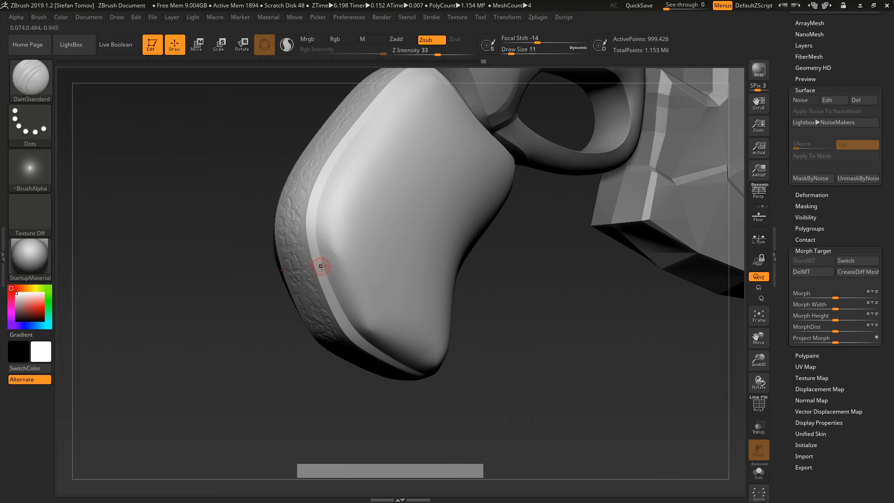
pyautogui.press('s')
pyautogui.moveTo(321, 266); pyautogui.dragTo(331, 263)
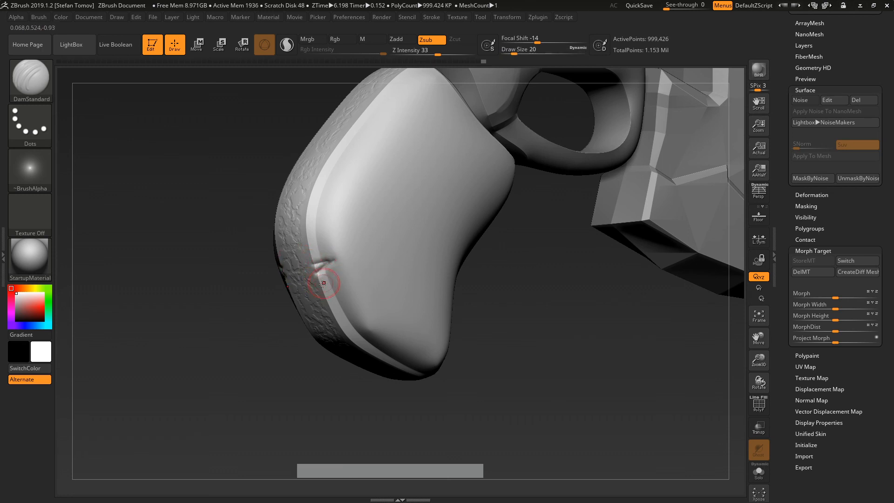
pyautogui.hotkey('ctrl', 'z')
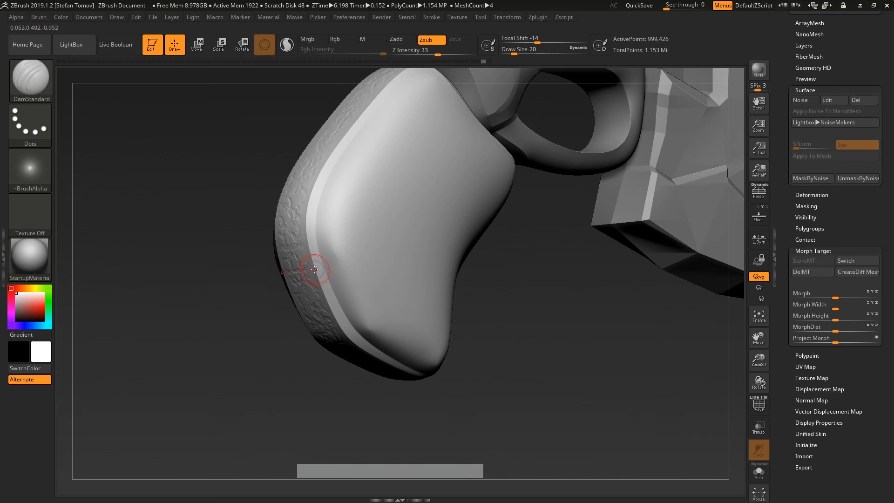
# Step: Carve further grooves across and above the grip edge, undo the upper one, and hide the puffy body
pyautogui.moveTo(312, 274)
pyautogui.mouseDown()
pyautogui.moveTo(350, 269)
pyautogui.moveTo(372, 289)
pyautogui.mouseUp()
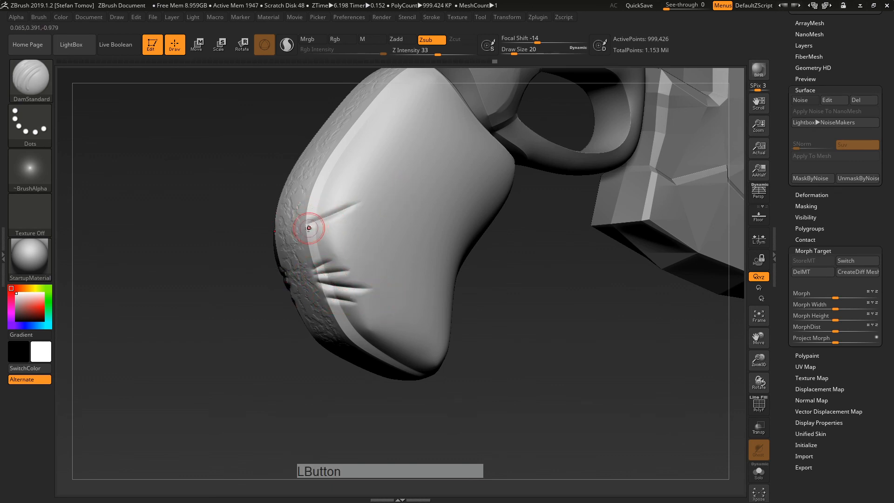
pyautogui.moveTo(284, 233); pyautogui.dragTo(356, 230)
pyautogui.moveTo(303, 174); pyautogui.dragTo(414, 155)
pyautogui.hotkey('ctrl', 'z')
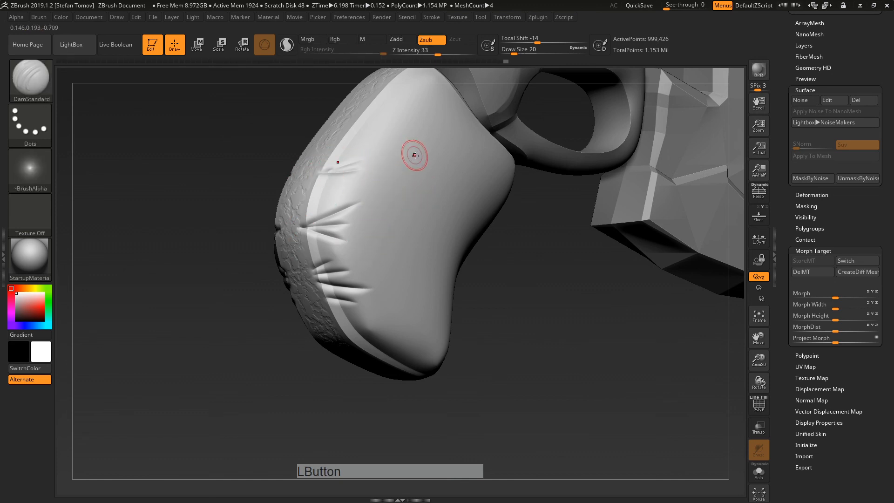
pyautogui.moveTo(454, 275); pyautogui.dragTo(363, 291)
pyautogui.keyDown('ctrl'); pyautogui.keyDown('shift'); pyautogui.click(404, 355); pyautogui.keyUp('shift'); pyautogui.keyUp('ctrl')
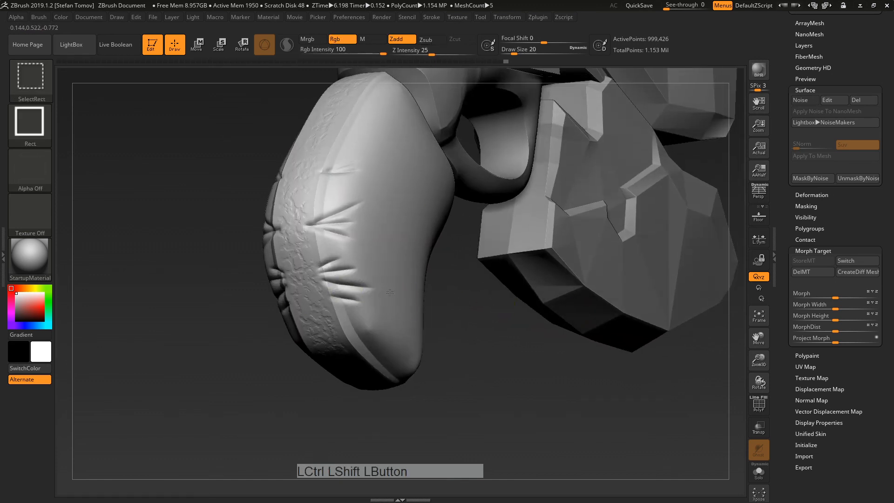
# Step: Isolate the grip's rim band and pick the Morph brush at size 94
pyautogui.keyDown('ctrl'); pyautogui.keyDown('shift'); pyautogui.click(463, 397); pyautogui.keyUp('shift'); pyautogui.keyUp('ctrl')
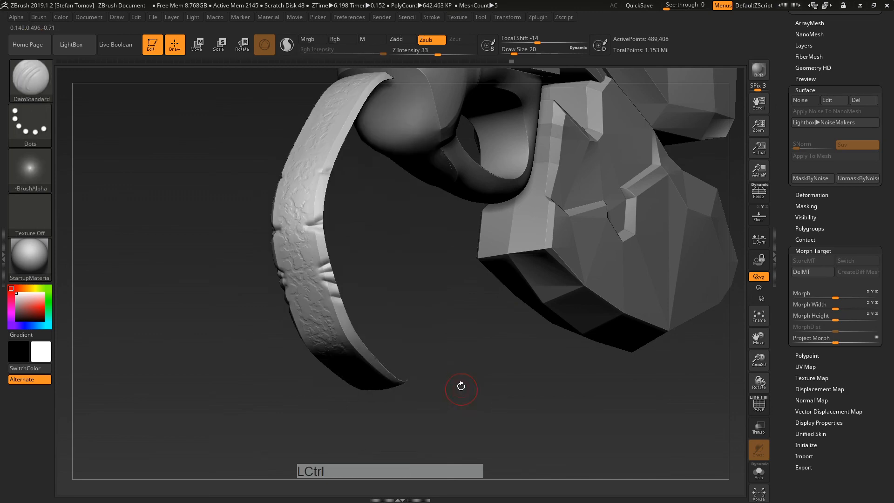
pyautogui.press('b')
pyautogui.press('m')
pyautogui.click(672, 387)
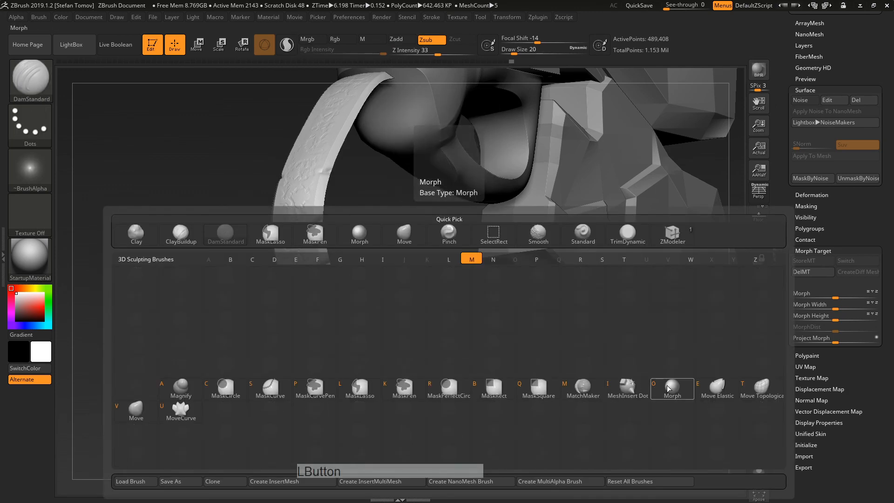
pyautogui.press('s')
pyautogui.moveTo(322, 276); pyautogui.dragTo(336, 277)
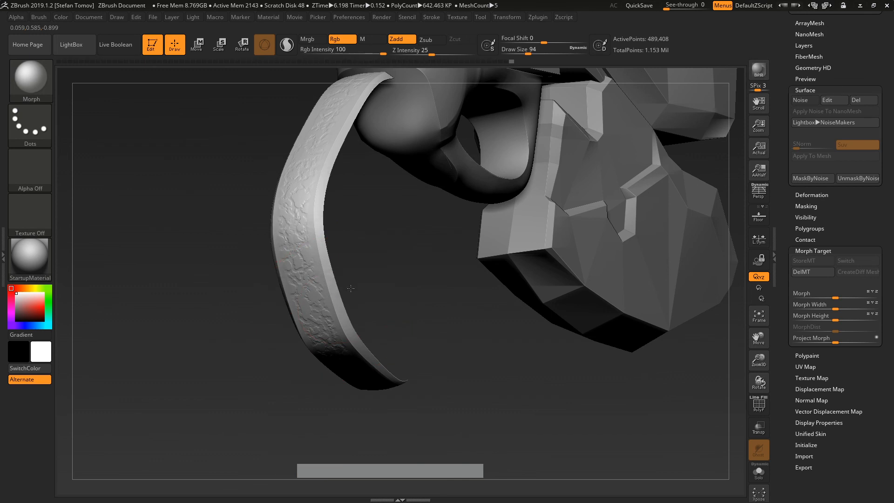
# Step: Unhide the grip, make the front body piece active, and dismiss the morph-target warning
pyautogui.keyDown('ctrl'); pyautogui.keyDown('shift'); pyautogui.click(485, 387); pyautogui.keyUp('shift'); pyautogui.keyUp('ctrl')
pyautogui.moveTo(486, 387); pyautogui.dragTo(426, 218)
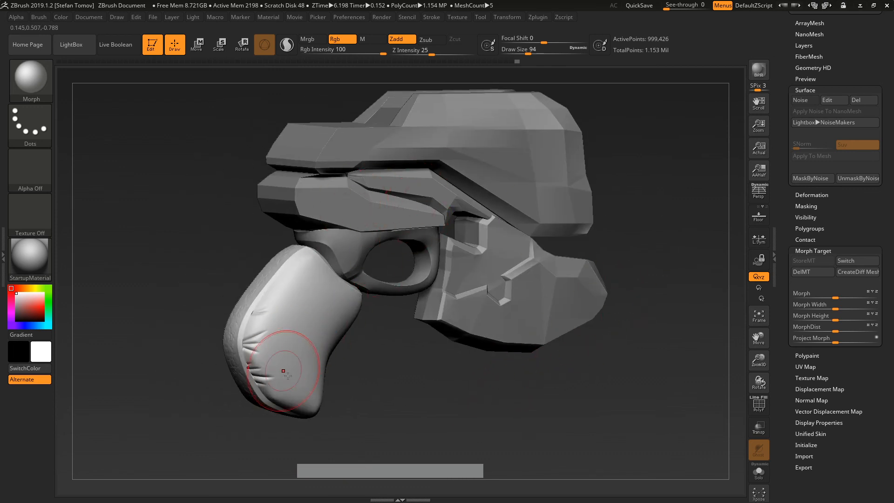
pyautogui.moveTo(416, 392); pyautogui.dragTo(436, 372)
pyautogui.keyDown('alt'); pyautogui.click(638, 304); pyautogui.keyUp('alt')
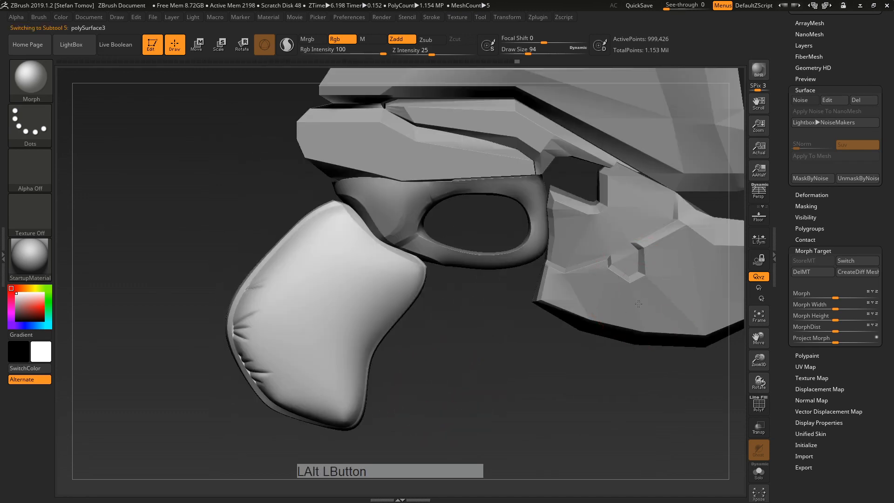
pyautogui.keyDown('alt'); pyautogui.moveTo(643, 366); pyautogui.dragTo(506, 397); pyautogui.keyUp('alt')
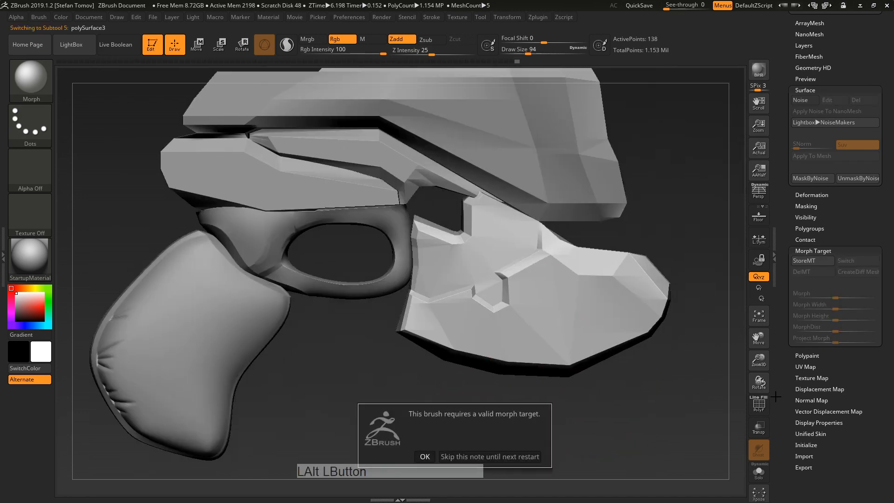
pyautogui.click(425, 456)
# Step: Return to DamStandard, turn on PolyF, select the grip and drop it to its low-res cage
pyautogui.press('b')
pyautogui.press('d')
pyautogui.press('s')
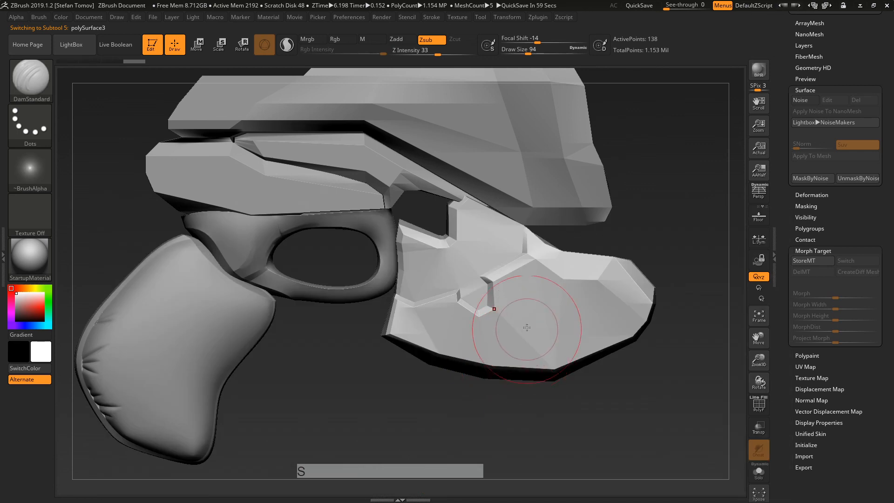
pyautogui.click(759, 404)
pyautogui.moveTo(701, 356); pyautogui.dragTo(637, 402)
pyautogui.keyDown('alt'); pyautogui.click(212, 308); pyautogui.keyUp('alt')
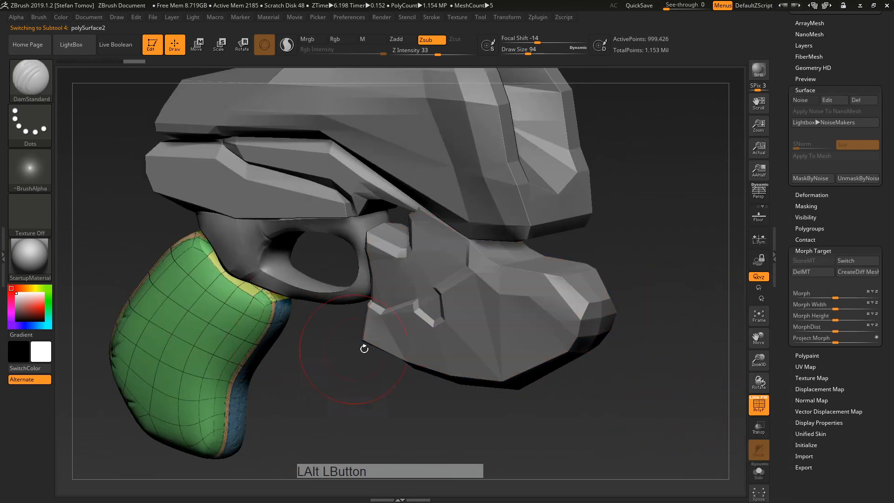
pyautogui.hotkey('shift', 'd')
pyautogui.press('d')
pyautogui.moveTo(668, 426); pyautogui.dragTo(286, 310)
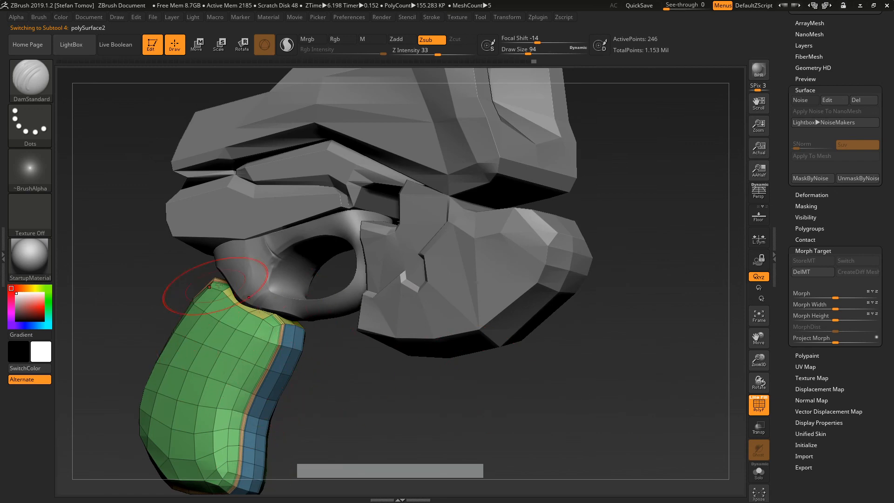
# Step: Open the grip's Tool > Geometry > Crease settings
pyautogui.moveTo(215, 285); pyautogui.dragTo(468, 314)
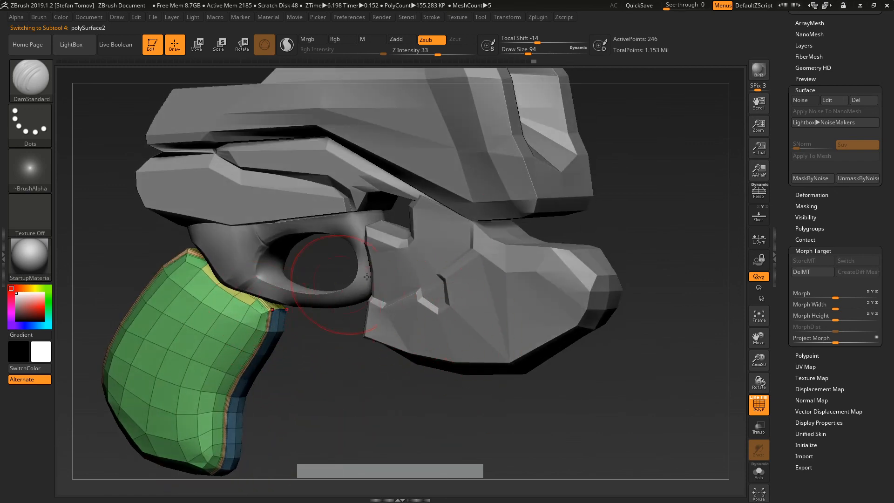
pyautogui.moveTo(795, 222); pyautogui.dragTo(786, 299)
pyautogui.moveTo(791, 198); pyautogui.dragTo(788, 243)
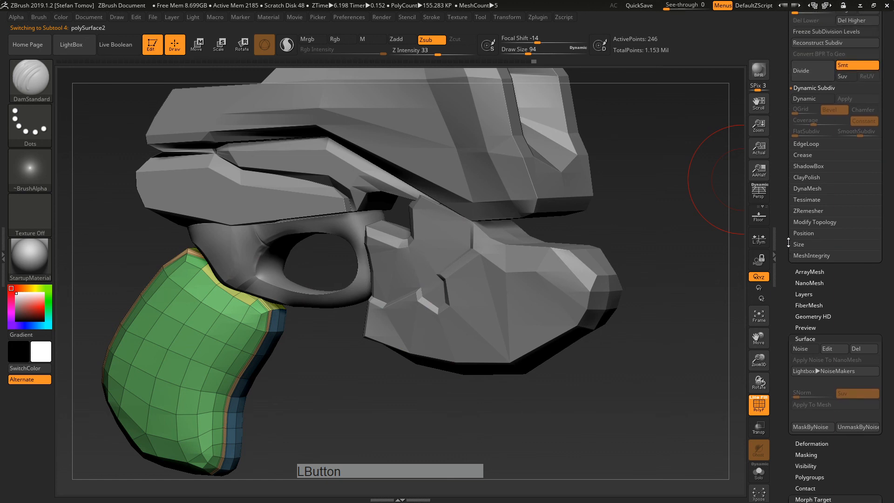
pyautogui.press('shift')
pyautogui.moveTo(792, 118); pyautogui.dragTo(787, 183)
pyautogui.press('shift')
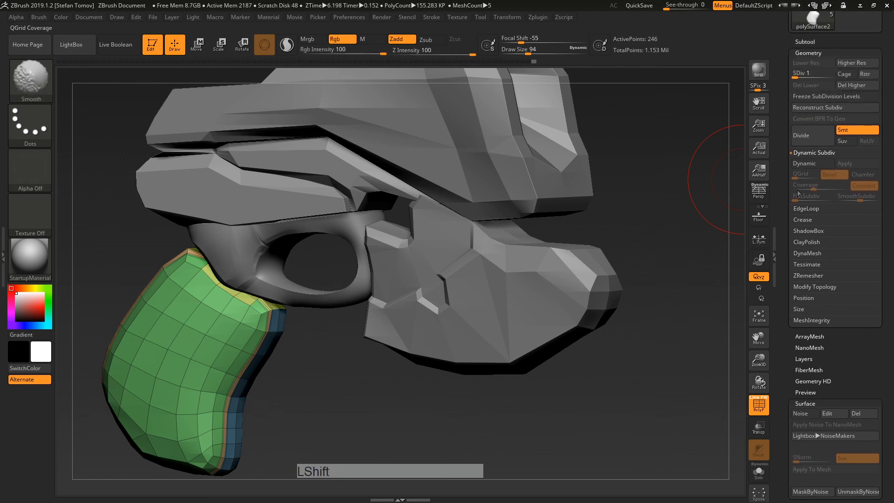
pyautogui.keyDown('shift'); pyautogui.click(803, 219); pyautogui.keyUp('shift')
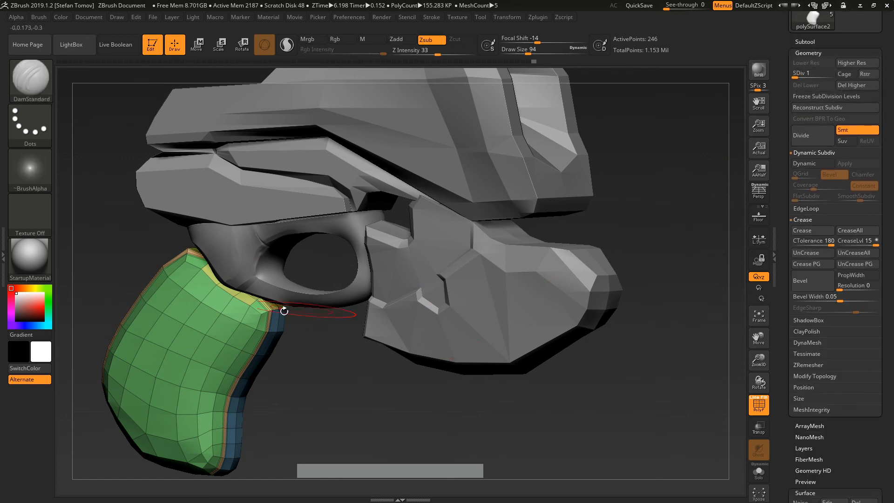
pyautogui.keyDown('alt'); pyautogui.moveTo(309, 366); pyautogui.dragTo(219, 184); pyautogui.keyUp('alt')
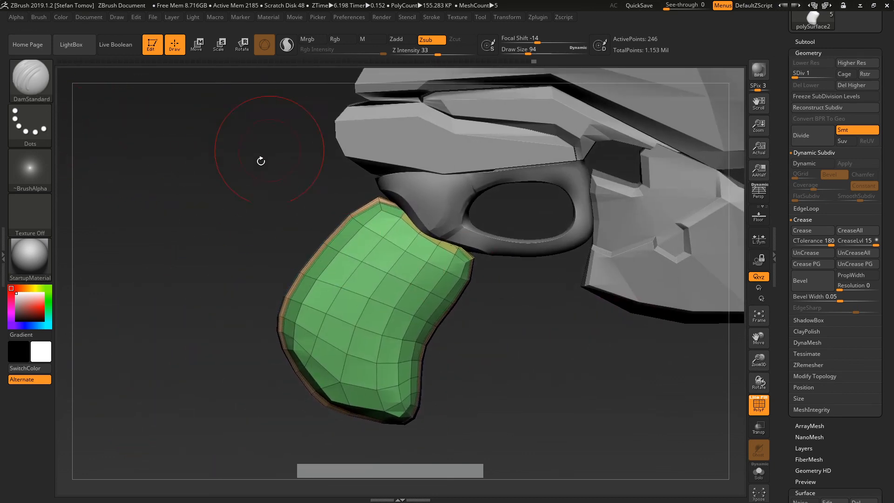
# Step: Restore the grip's smooth dynamically subdivided surface with D and turn PolyF off
pyautogui.click(31, 79)
pyautogui.moveTo(542, 405)
pyautogui.mouseDown(button='right')
pyautogui.moveTo(582, 448)
pyautogui.moveTo(600, 444)
pyautogui.mouseUp(button='right')
pyautogui.moveTo(797, 438)
pyautogui.mouseDown()
pyautogui.moveTo(829, 382)
pyautogui.moveTo(829, 259)
pyautogui.mouseUp()
pyautogui.click(556, 370)
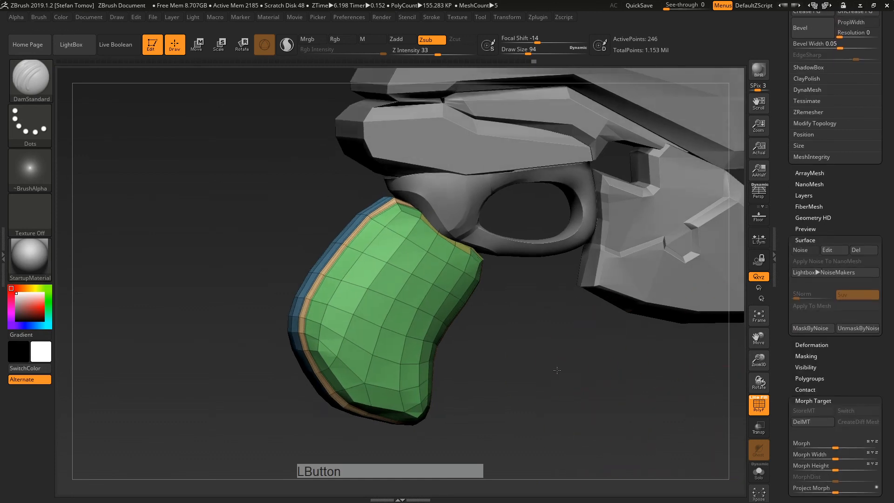
pyautogui.moveTo(557, 370); pyautogui.dragTo(600, 373)
pyautogui.click(758, 406)
pyautogui.click(758, 405)
pyautogui.press('d')
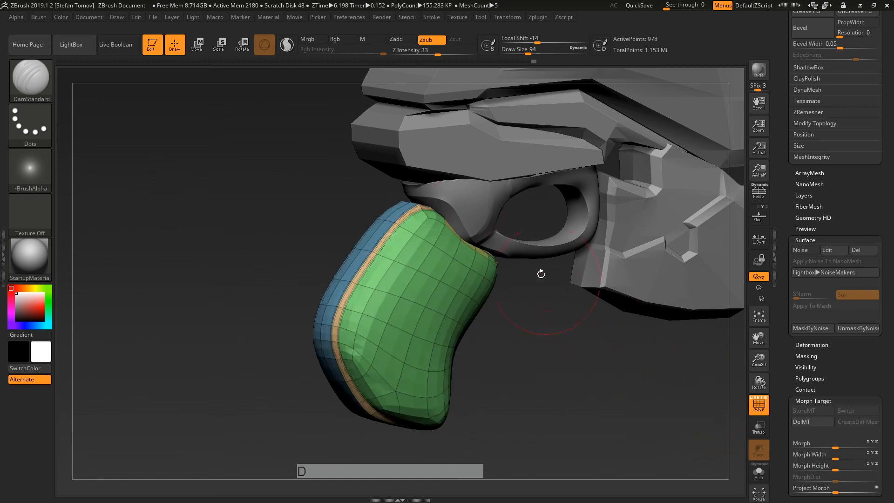
pyautogui.click(753, 407)
# Step: Make the trigger guard the active subtool
pyautogui.keyDown('alt'); pyautogui.moveTo(572, 366); pyautogui.dragTo(525, 389); pyautogui.keyUp('alt')
pyautogui.moveTo(521, 358); pyautogui.dragTo(458, 340)
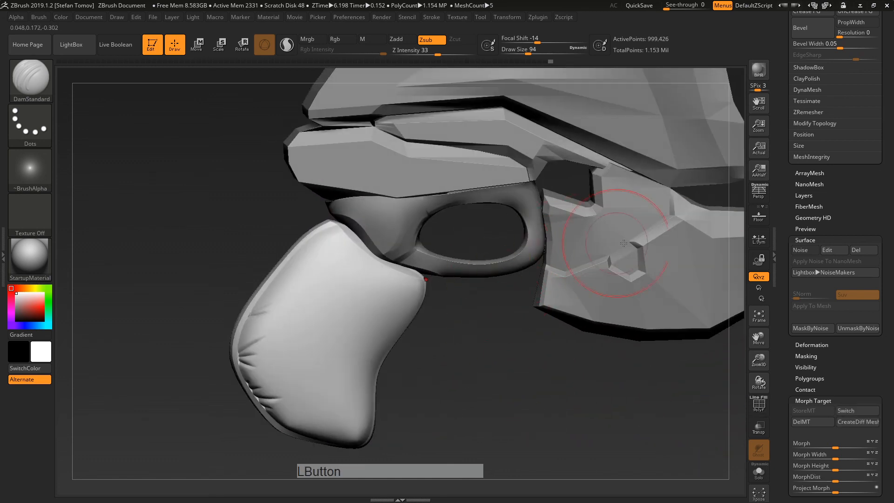
pyautogui.moveTo(799, 284); pyautogui.dragTo(795, 148)
pyautogui.keyDown('alt'); pyautogui.click(408, 210); pyautogui.keyUp('alt')
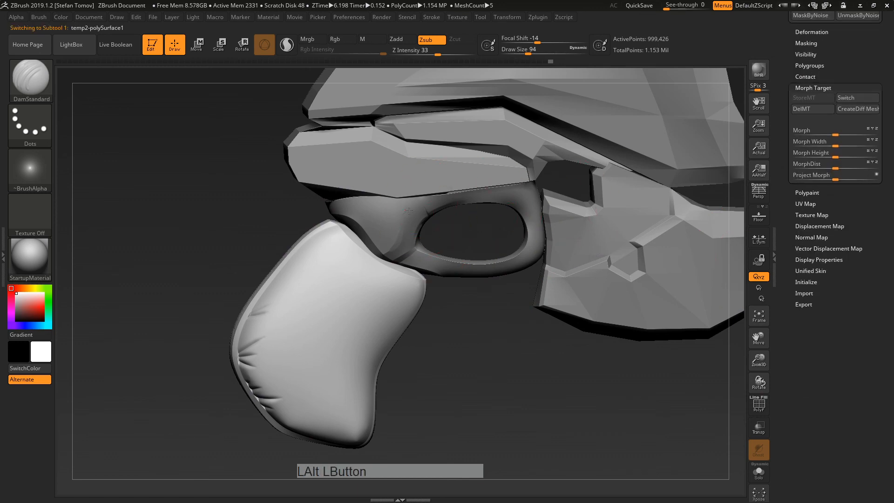
# Step: Zoom in on the trigger guard and open the Deformation options
pyautogui.click(755, 407)
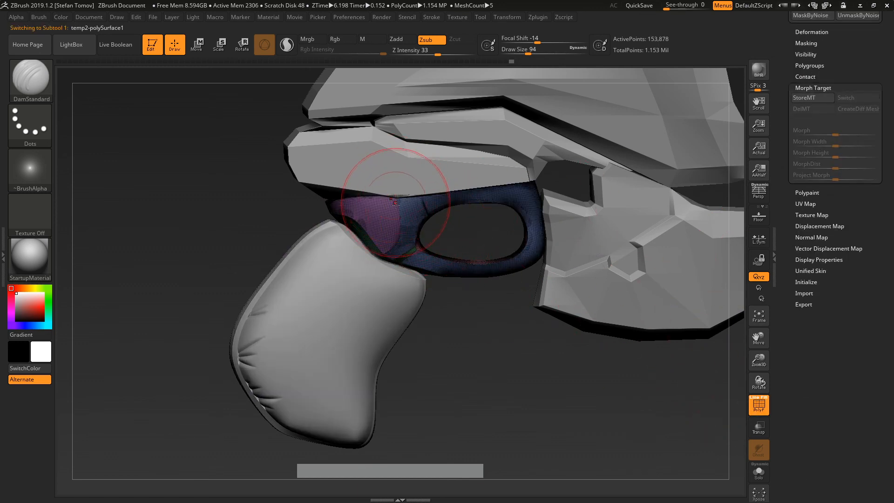
pyautogui.keyDown('alt'); pyautogui.moveTo(372, 215); pyautogui.dragTo(406, 223, button='right'); pyautogui.keyUp('alt')
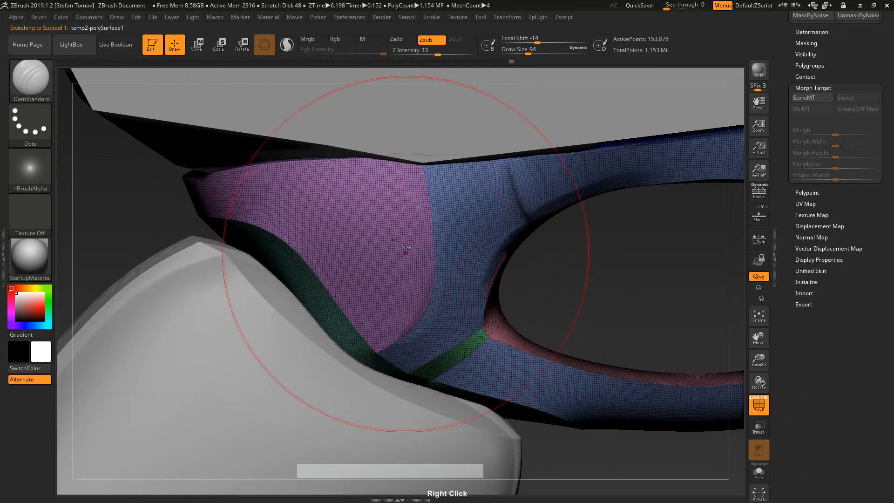
pyautogui.scroll(10, 802, 278)
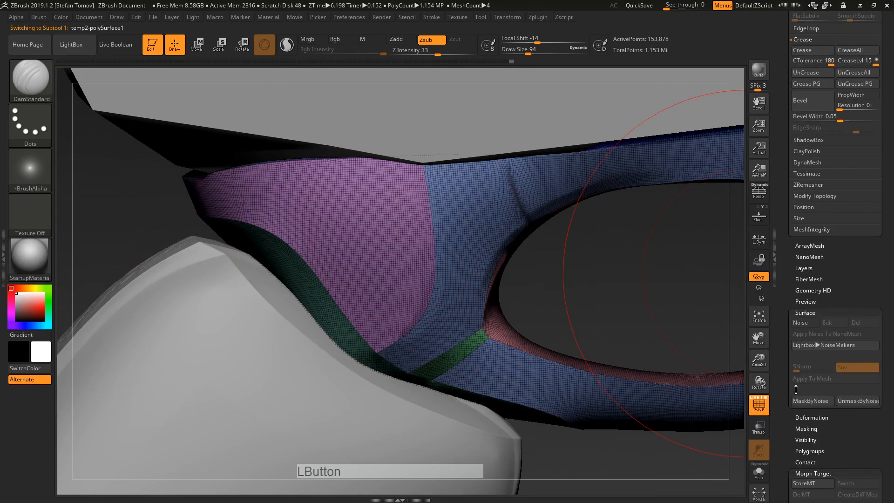
pyautogui.press('shift')
pyautogui.scroll(-3, 805, 260)
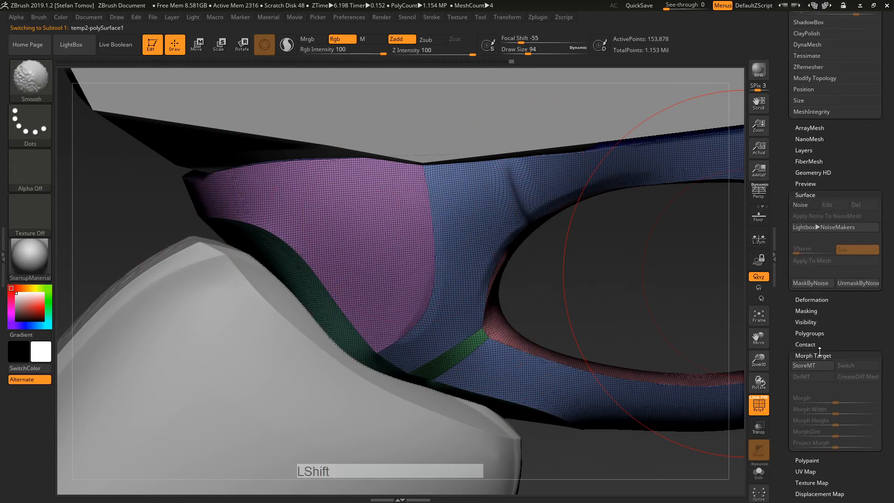
pyautogui.keyDown('shift'); pyautogui.click(817, 300); pyautogui.keyUp('shift')
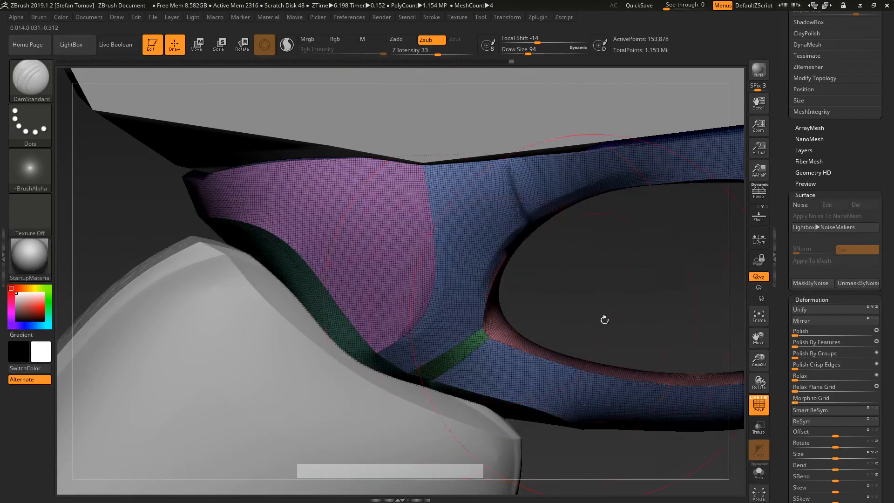
pyautogui.click(763, 413)
pyautogui.keyDown('alt'); pyautogui.moveTo(630, 299); pyautogui.dragTo(477, 236); pyautogui.keyUp('alt')
pyautogui.moveTo(547, 245)
pyautogui.keyDown('alt'); pyautogui.mouseDown()
pyautogui.moveTo(529, 272)
pyautogui.moveTo(468, 267)
pyautogui.mouseUp(); pyautogui.keyUp('alt')
# Step: Lasso-mask a band across the blue trigger-guard area and turn it into a new green polygroup
pyautogui.press('s')
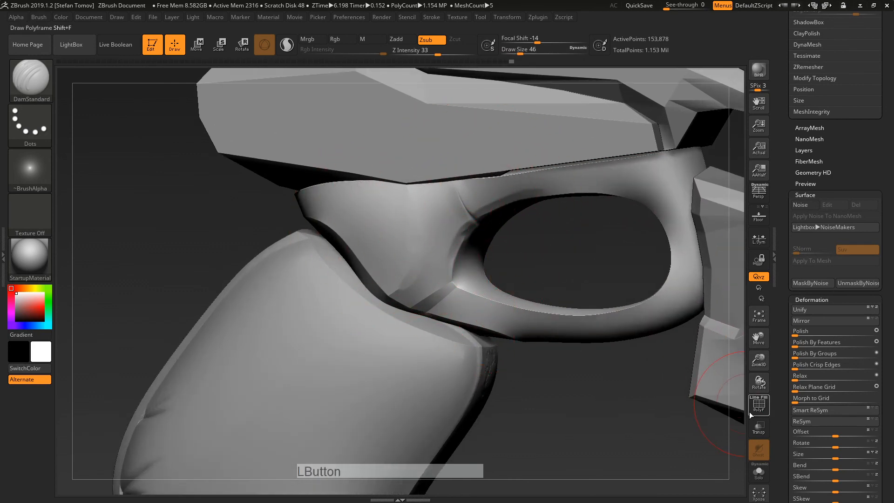
pyautogui.click(751, 411)
pyautogui.press('ctrl')
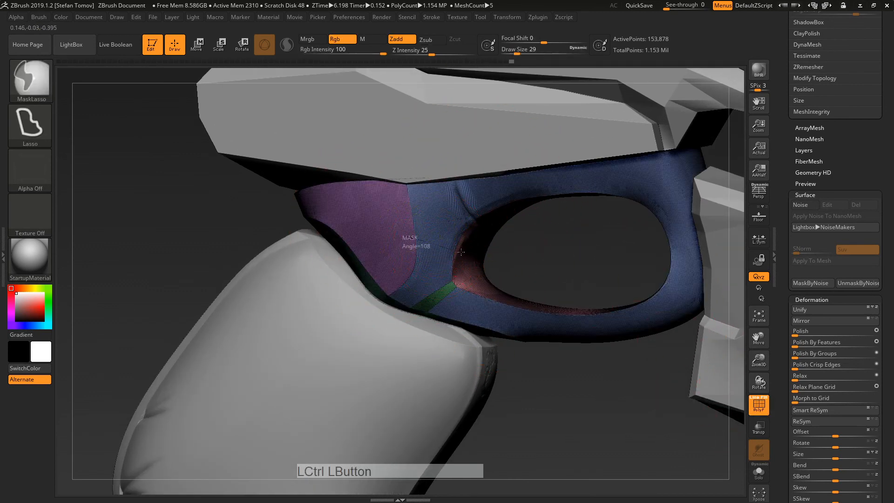
pyautogui.keyDown('ctrl'); pyautogui.moveTo(461, 252); pyautogui.dragTo(401, 213); pyautogui.keyUp('ctrl')
pyautogui.keyDown('ctrl'); pyautogui.click(535, 251); pyautogui.keyUp('ctrl')
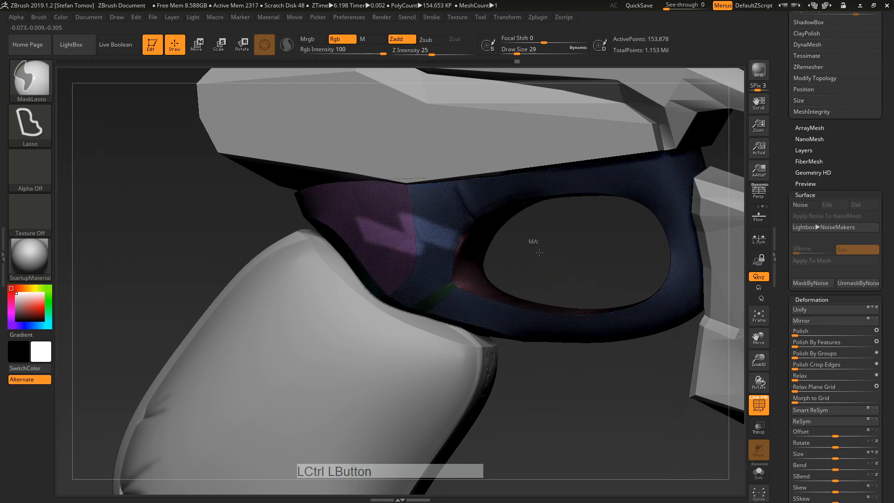
pyautogui.keyDown('ctrl'); pyautogui.moveTo(533, 243); pyautogui.dragTo(524, 249); pyautogui.keyUp('ctrl')
pyautogui.keyDown('ctrl'); pyautogui.keyDown('shift'); pyautogui.click(429, 248); pyautogui.keyUp('shift'); pyautogui.keyUp('ctrl')
pyautogui.moveTo(394, 245)
pyautogui.keyDown('ctrl'); pyautogui.mouseDown()
pyautogui.moveTo(506, 248)
pyautogui.moveTo(535, 239)
pyautogui.mouseUp(); pyautogui.keyUp('ctrl')
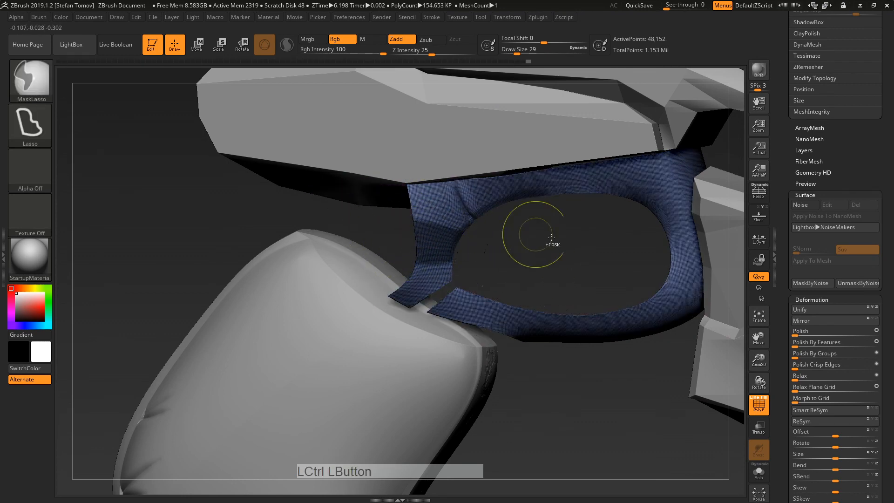
pyautogui.hotkey('ctrl', 'w')
pyautogui.keyDown('ctrl'); pyautogui.keyDown('shift'); pyautogui.click(554, 255); pyautogui.keyUp('shift'); pyautogui.keyUp('ctrl')
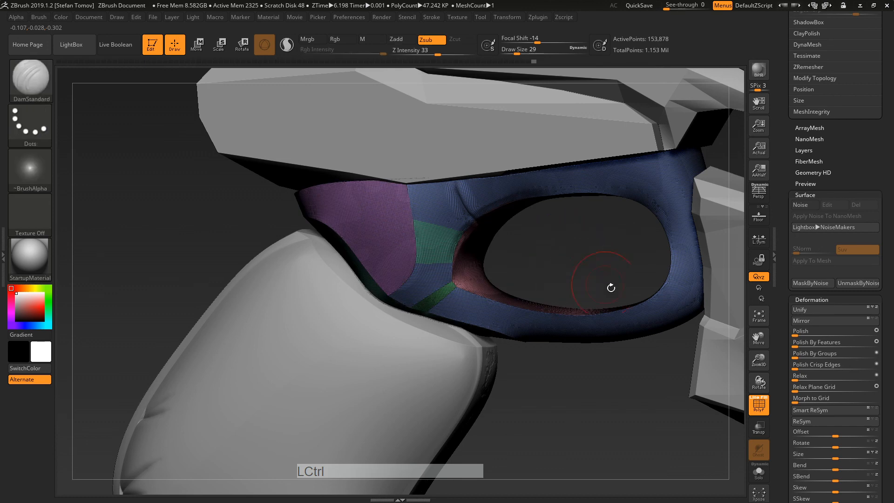
# Step: Turn off PolyF, apply Polish By Features to the trigger guard, and zoom out to the whole gun
pyautogui.click(757, 405)
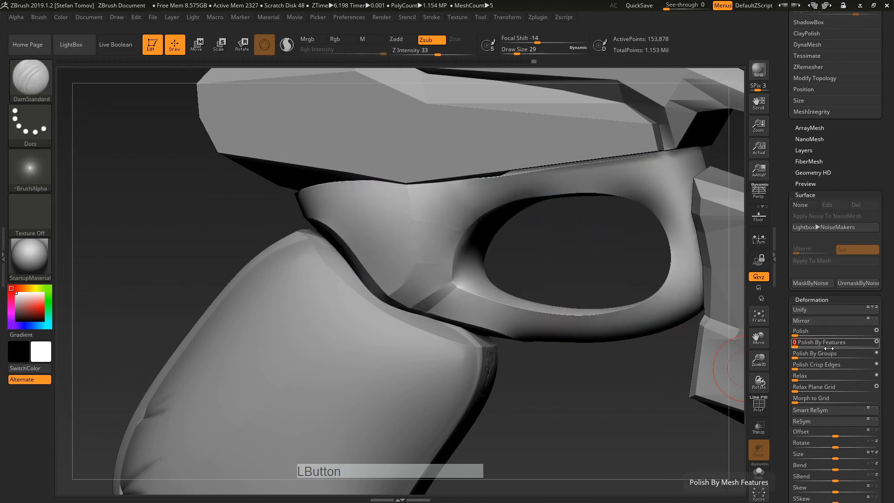
pyautogui.click(847, 345)
pyautogui.click(854, 344)
pyautogui.moveTo(665, 370); pyautogui.dragTo(544, 368)
pyautogui.hotkey('ctrl', 'z')
pyautogui.hotkey('ctrl', 'z')
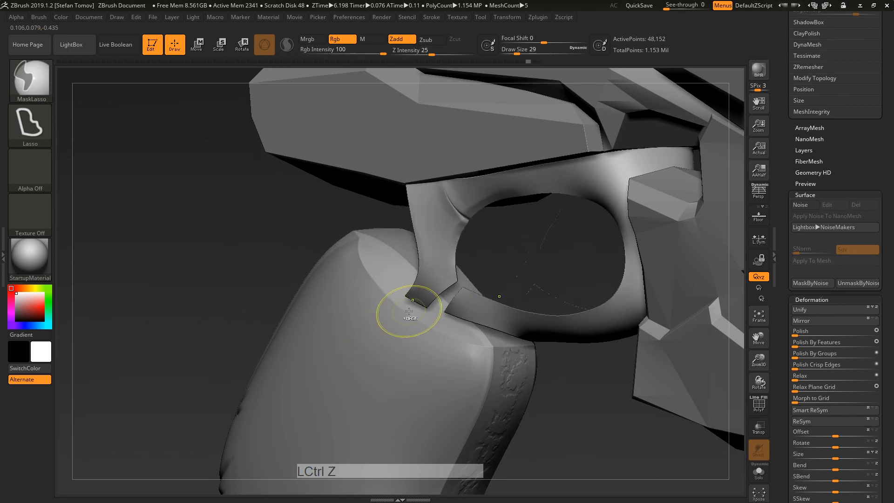
pyautogui.moveTo(582, 266)
pyautogui.keyDown('alt'); pyautogui.mouseDown()
pyautogui.moveTo(505, 245)
pyautogui.moveTo(580, 304)
pyautogui.mouseUp(); pyautogui.keyUp('alt')
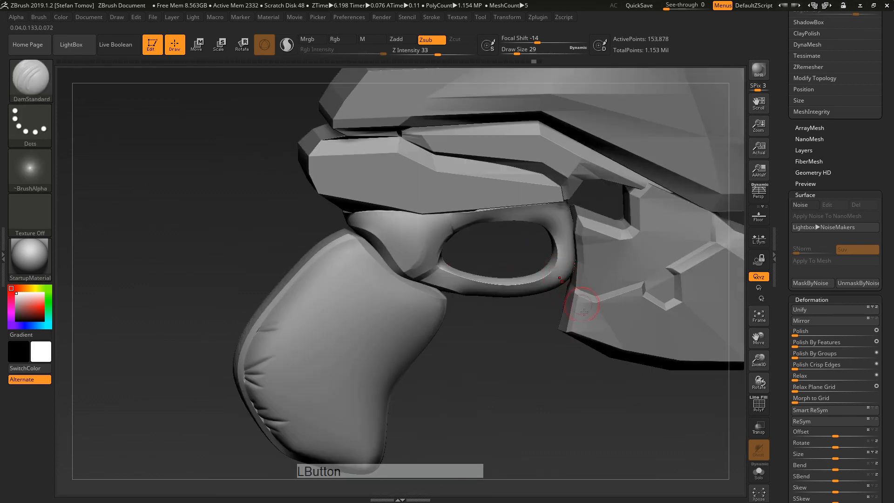
pyautogui.moveTo(586, 393)
pyautogui.keyDown('alt'); pyautogui.mouseDown()
pyautogui.moveTo(556, 382)
pyautogui.moveTo(580, 385)
pyautogui.moveTo(498, 315)
pyautogui.mouseUp(); pyautogui.keyUp('alt')
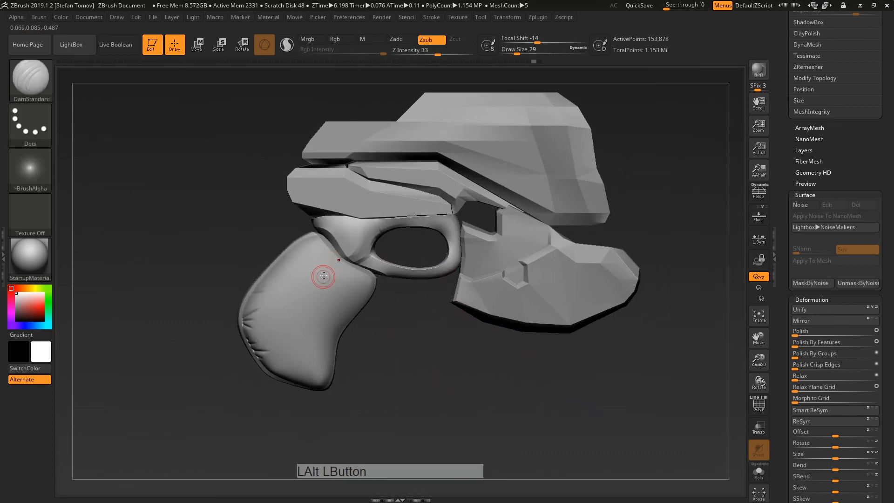
# Step: Click through the upper and lower body pieces, then make the grip (polySurface2) active
pyautogui.keyDown('alt'); pyautogui.click(512, 140); pyautogui.keyUp('alt')
pyautogui.keyDown('alt'); pyautogui.click(535, 289); pyautogui.keyUp('alt')
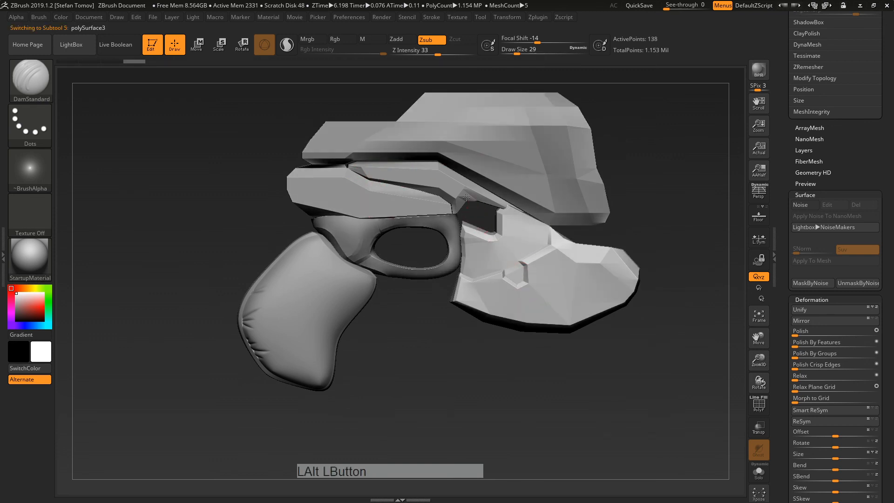
pyautogui.keyDown('alt'); pyautogui.click(458, 184); pyautogui.keyUp('alt')
pyautogui.keyDown('alt'); pyautogui.moveTo(490, 357); pyautogui.dragTo(523, 372); pyautogui.keyUp('alt')
pyautogui.moveTo(466, 373)
pyautogui.mouseDown()
pyautogui.moveTo(496, 377)
pyautogui.moveTo(495, 393)
pyautogui.moveTo(457, 387)
pyautogui.moveTo(493, 395)
pyautogui.moveTo(473, 347)
pyautogui.moveTo(481, 323)
pyautogui.moveTo(457, 378)
pyautogui.moveTo(470, 387)
pyautogui.mouseUp()
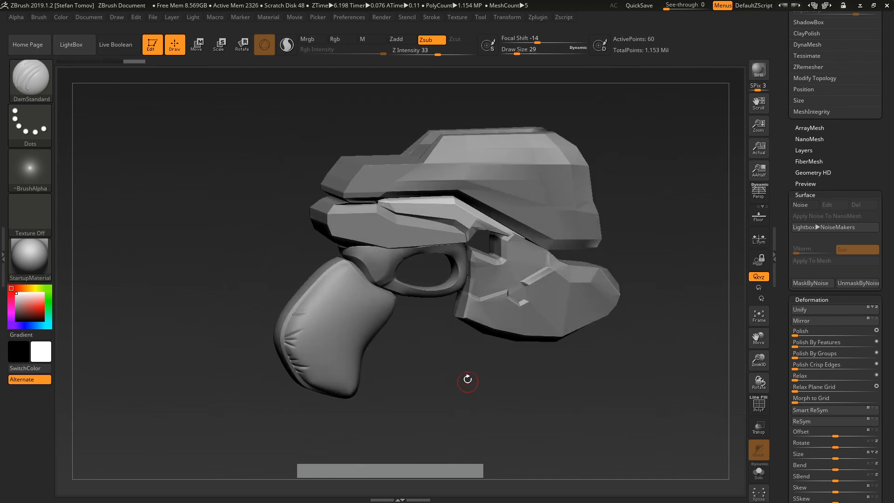
pyautogui.moveTo(649, 257); pyautogui.dragTo(283, 324)
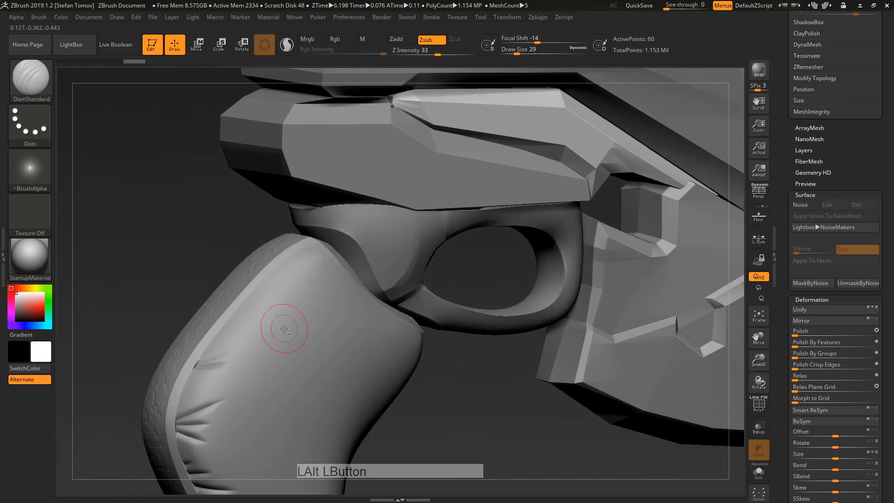
pyautogui.keyDown('alt'); pyautogui.click(299, 335); pyautogui.keyUp('alt')
# Step: Step the grip down its subdivision levels and switch to ZModeler targeting polygons by polygroup
pyautogui.press('b')
pyautogui.press('z')
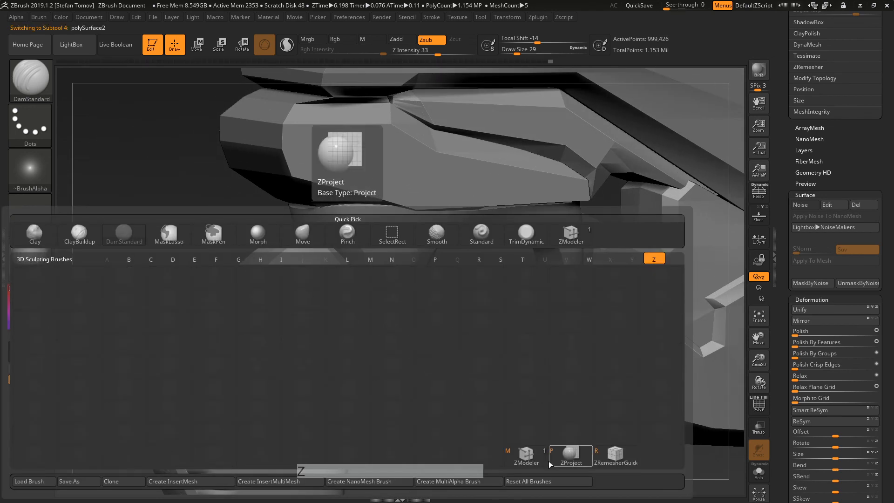
pyautogui.click(569, 454)
pyautogui.hotkey('shift', 'd')
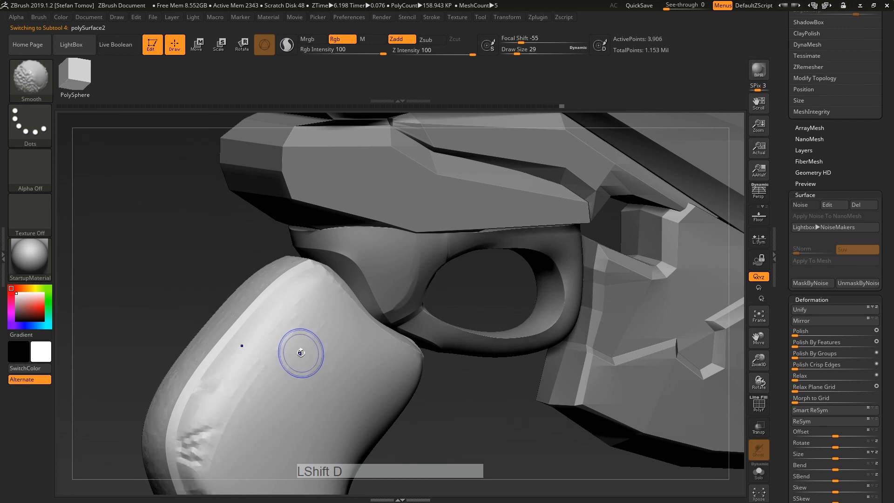
pyautogui.hotkey('shift', 'd')
pyautogui.hotkey('shift', 'd')
pyautogui.hotkey('shift', 'd')
pyautogui.hotkey('shift', 'd')
pyautogui.press('b')
pyautogui.press('z')
pyautogui.press('m')
pyautogui.press('space')
pyautogui.click(301, 315)
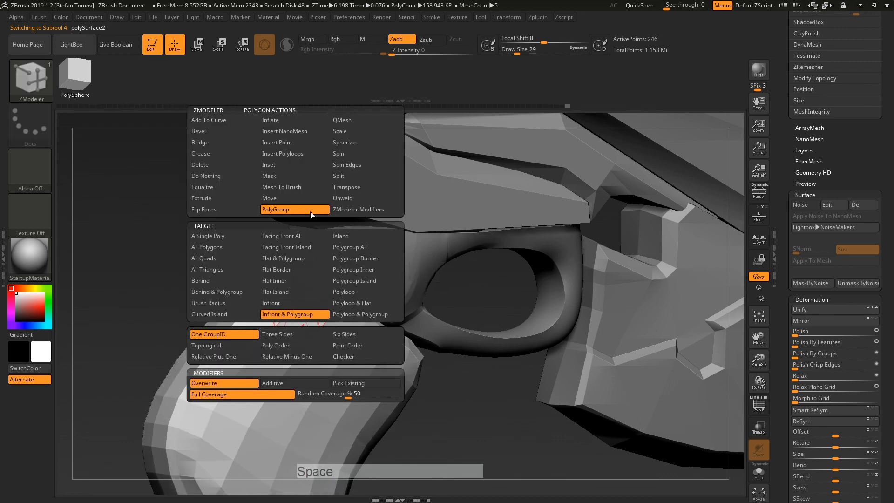
# Step: Turn on PolyF and delete the grip's higher subdivision levels with Del Higher
pyautogui.click(759, 404)
pyautogui.click(301, 327)
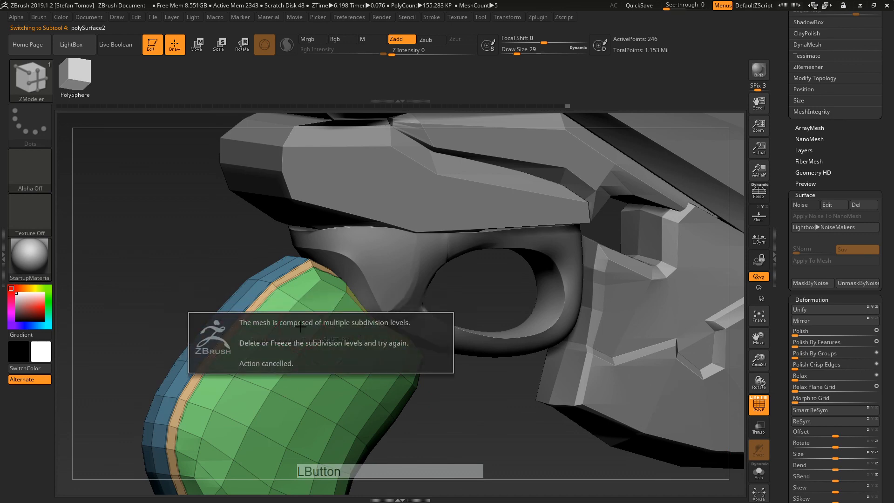
pyautogui.scroll(10, 801, 293)
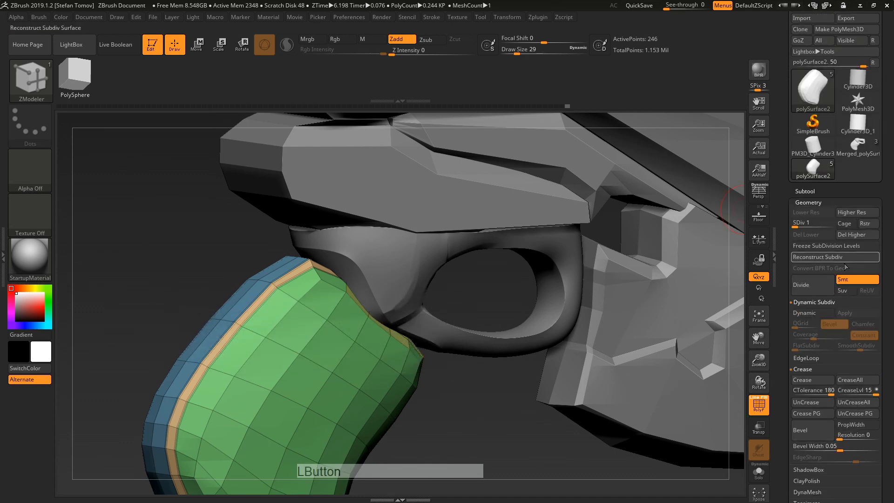
pyautogui.click(851, 235)
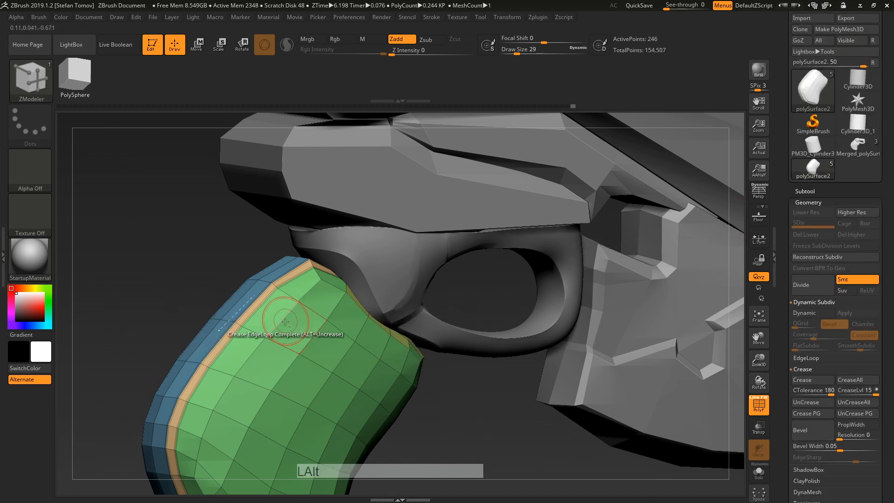
# Step: Briefly select the trigger guard, undo a stray mask, and make the grip active again
pyautogui.moveTo(518, 407); pyautogui.dragTo(410, 275)
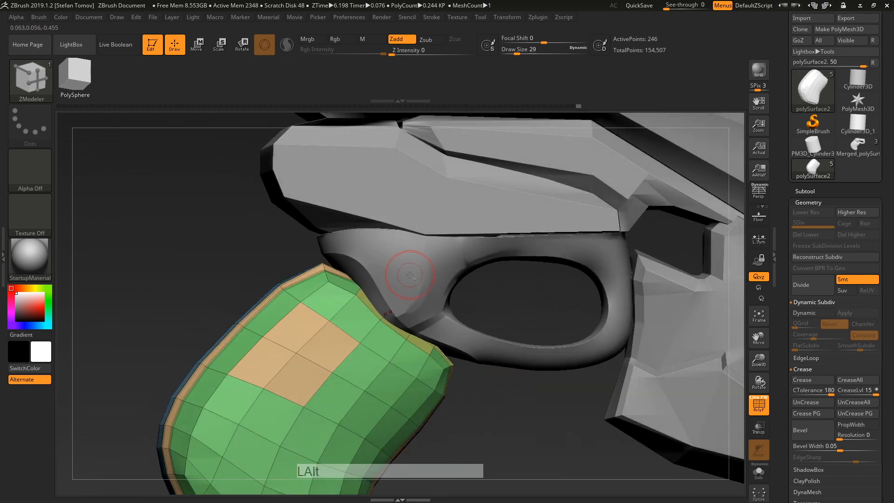
pyautogui.keyDown('alt'); pyautogui.click(416, 280); pyautogui.keyUp('alt')
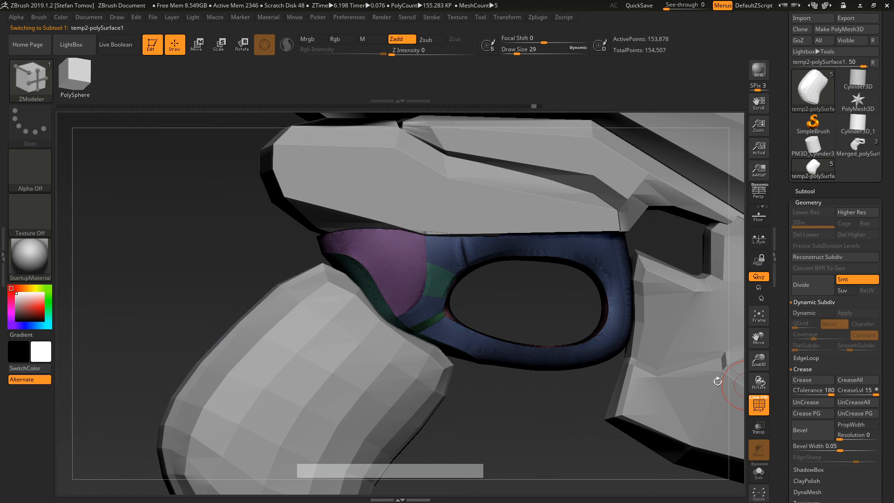
pyautogui.keyDown('ctrl'); pyautogui.moveTo(404, 275); pyautogui.dragTo(421, 287); pyautogui.keyUp('ctrl')
pyautogui.hotkey('ctrl', 'z')
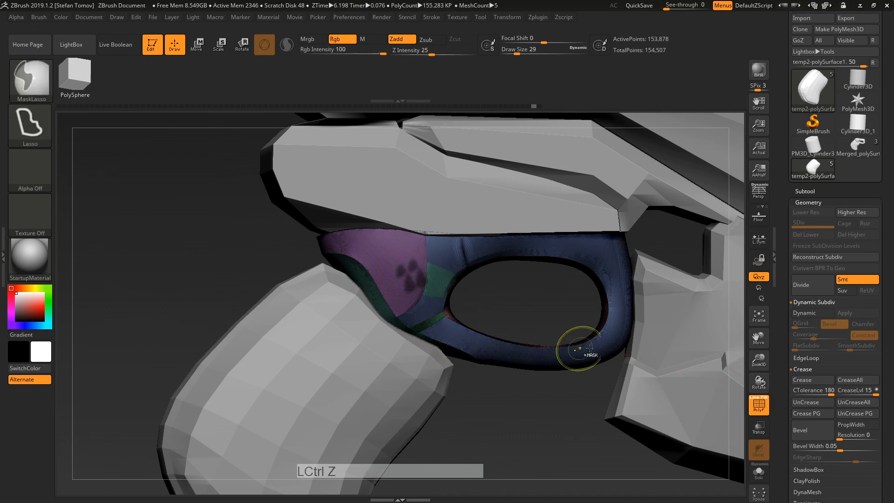
pyautogui.moveTo(791, 390); pyautogui.dragTo(799, 276)
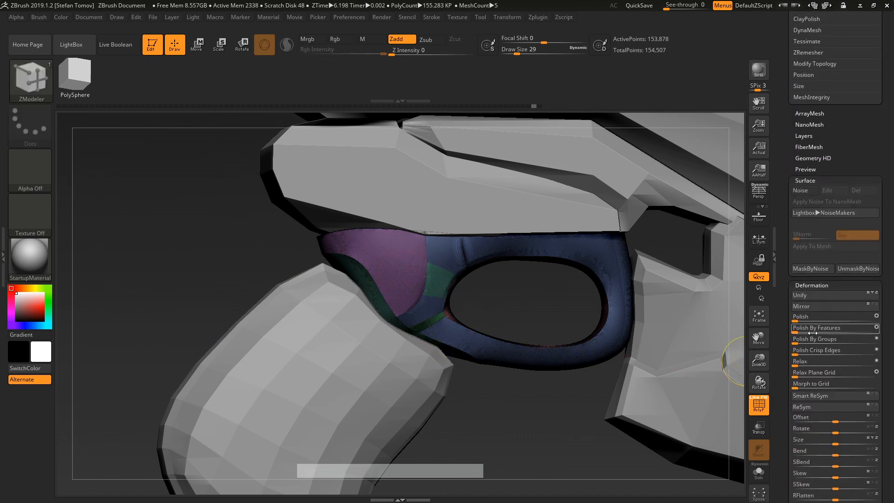
pyautogui.keyDown('alt'); pyautogui.click(335, 372); pyautogui.keyUp('alt')
pyautogui.moveTo(507, 421)
pyautogui.mouseDown()
pyautogui.moveTo(525, 425)
pyautogui.moveTo(556, 366)
pyautogui.mouseUp()
pyautogui.hotkey('ctrl', 'z')
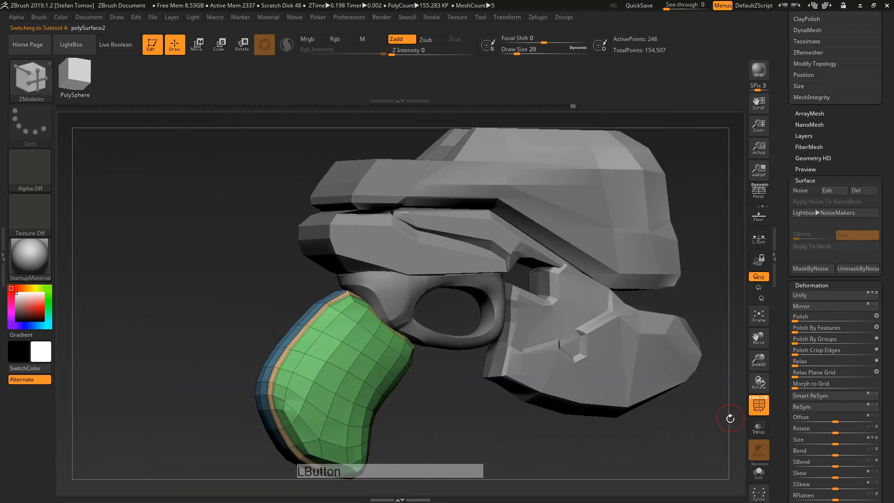
pyautogui.moveTo(730, 418); pyautogui.dragTo(659, 455)
# Step: Enable dynamic subdivision on the grip, raise its smoothing level, and hide the wireframe
pyautogui.press('d')
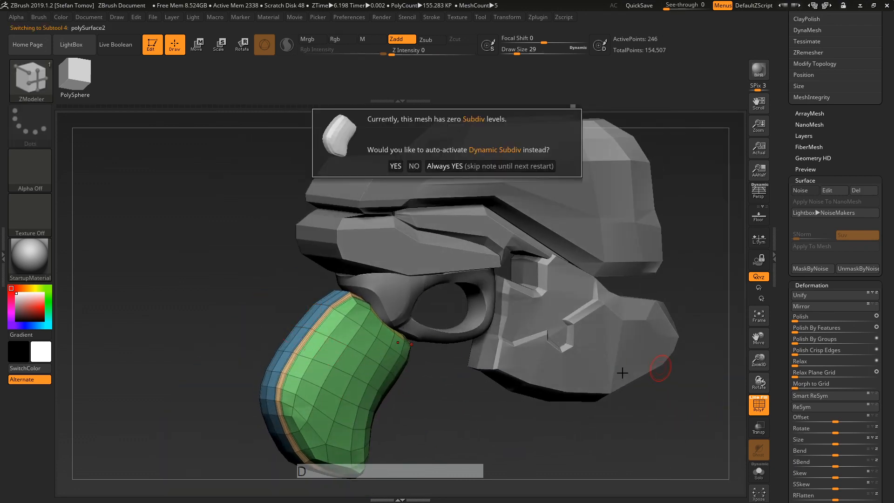
pyautogui.click(395, 166)
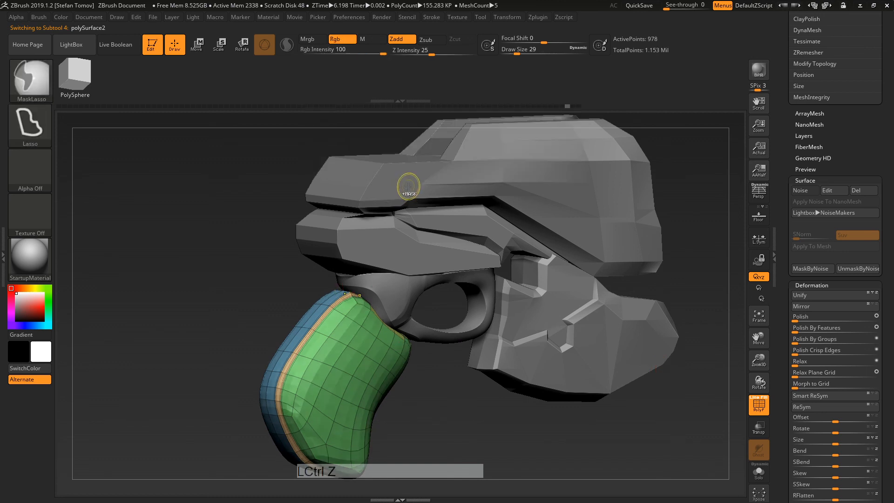
pyautogui.press('d')
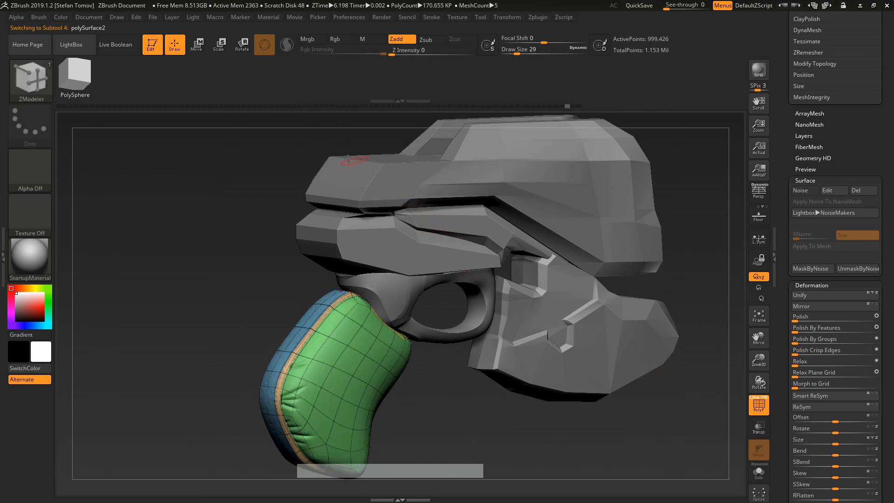
pyautogui.keyDown('alt'); pyautogui.moveTo(471, 407); pyautogui.dragTo(462, 351); pyautogui.keyUp('alt')
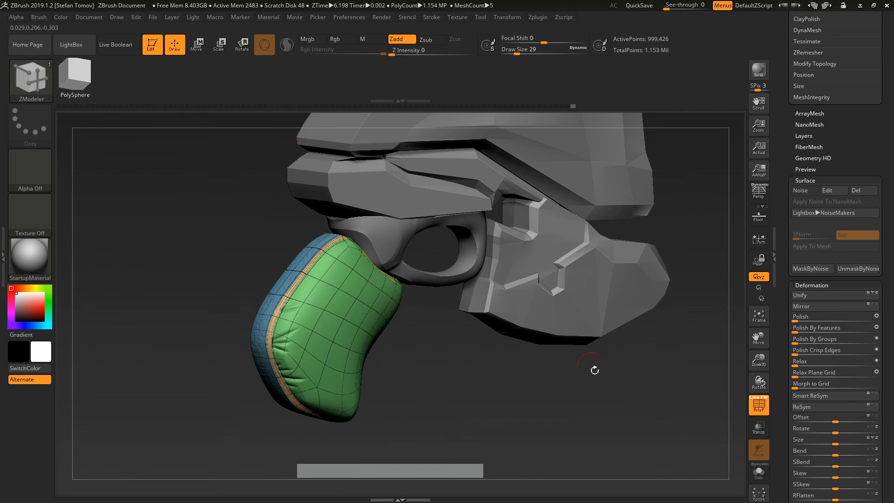
pyautogui.keyDown('alt'); pyautogui.moveTo(594, 370); pyautogui.dragTo(630, 413); pyautogui.keyUp('alt')
pyautogui.hotkey('shift', 'f')
pyautogui.moveTo(697, 384); pyautogui.dragTo(688, 411)
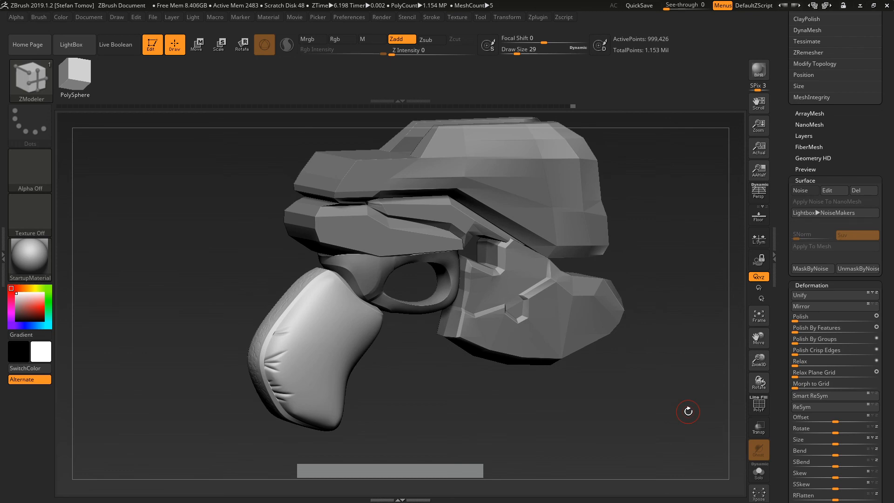